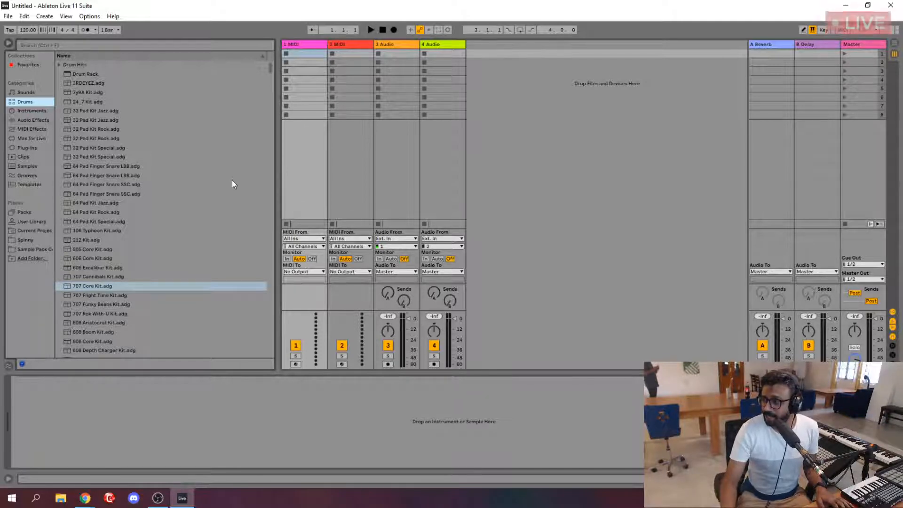
# - Load the 707 Core Kit onto the first MIDI track and create an empty clip in its first slot
pyautogui.click(109, 287)
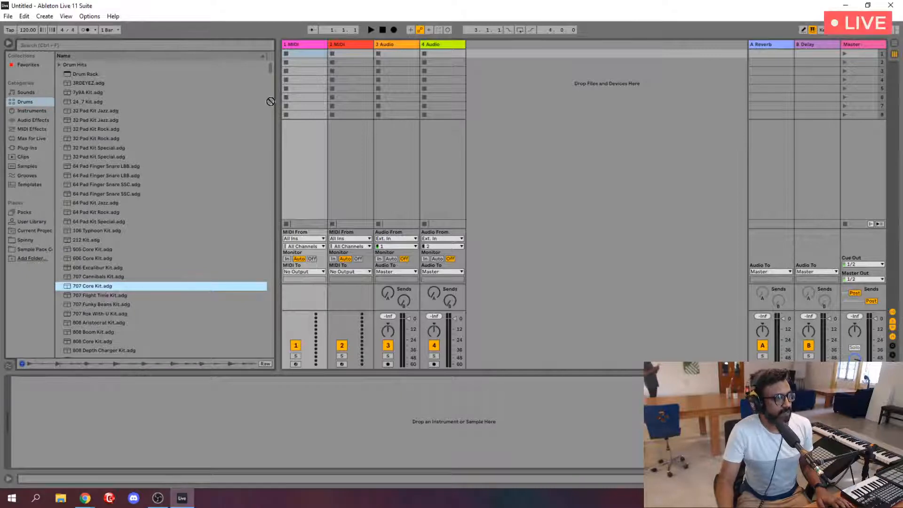
pyautogui.click(308, 53)
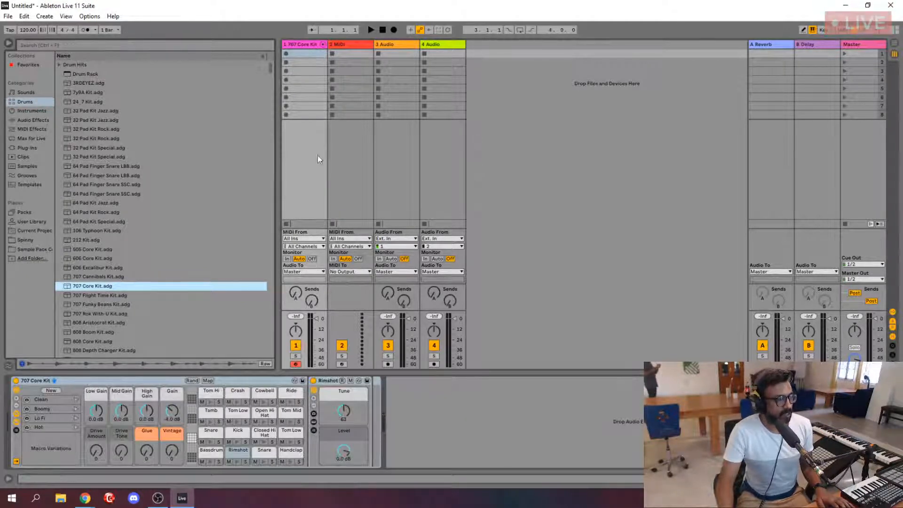
pyautogui.doubleClick(301, 55)
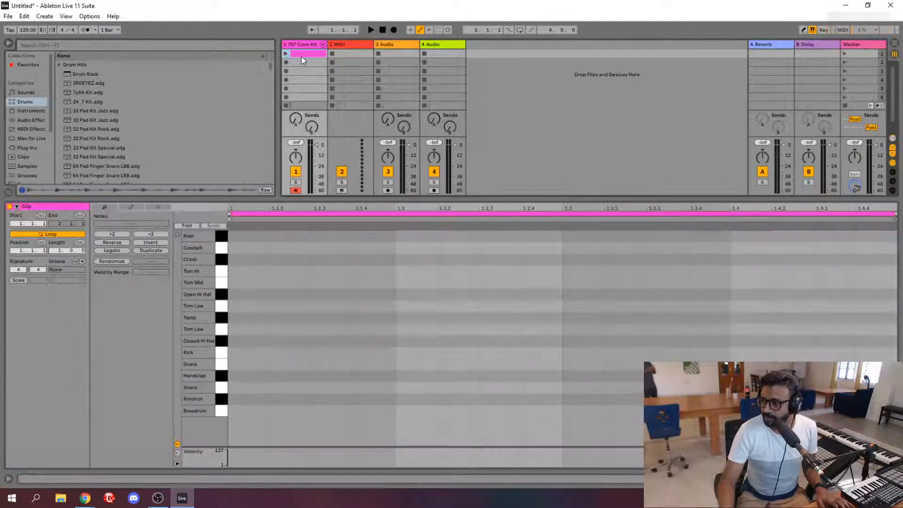
# - Program bass drum hits on 1.1.1, 1.1.4, 1.2.3, 1.3.2 and 1.4.4, snares on 1.2 and 1.4, and launch the clip
pyautogui.doubleClick(257, 410)
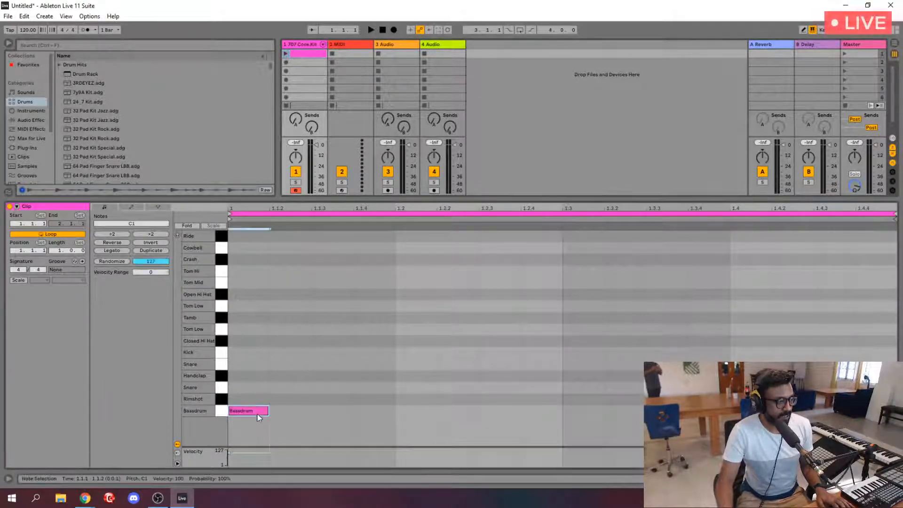
pyautogui.doubleClick(386, 410)
pyautogui.doubleClick(427, 388)
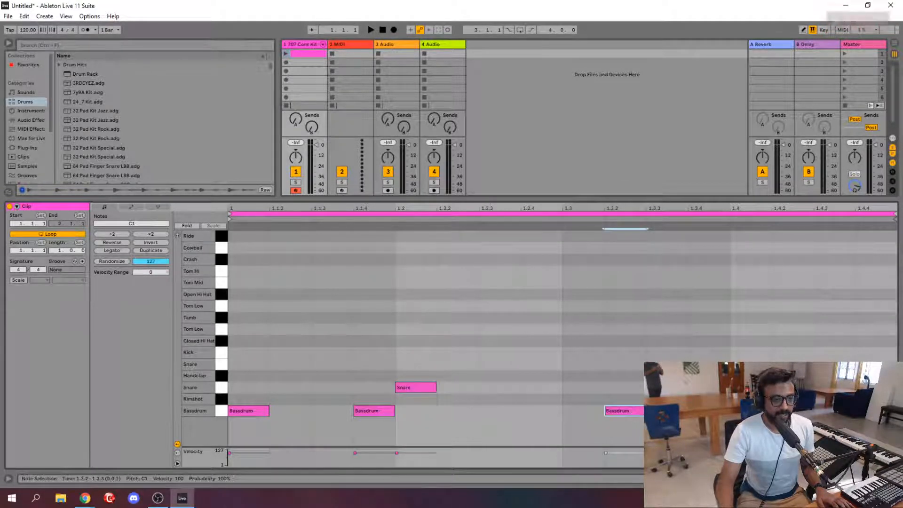
pyautogui.doubleClick(752, 388)
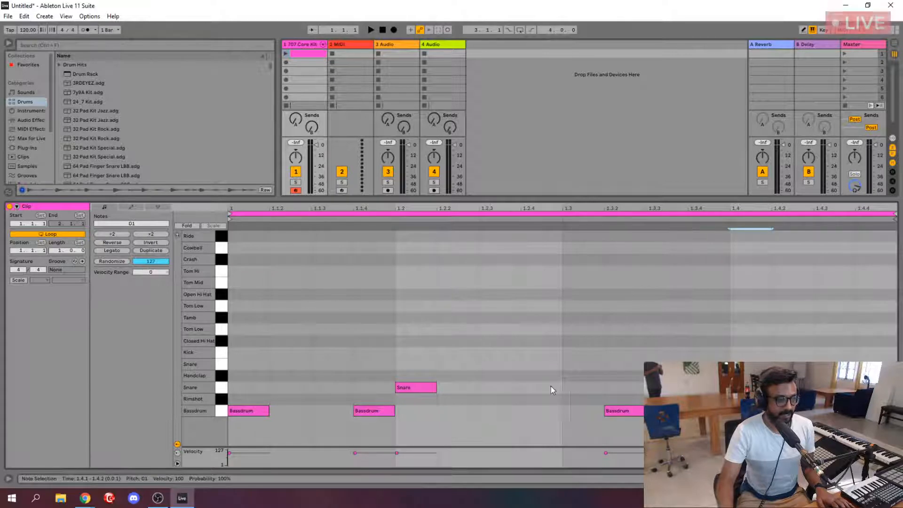
pyautogui.doubleClick(493, 413)
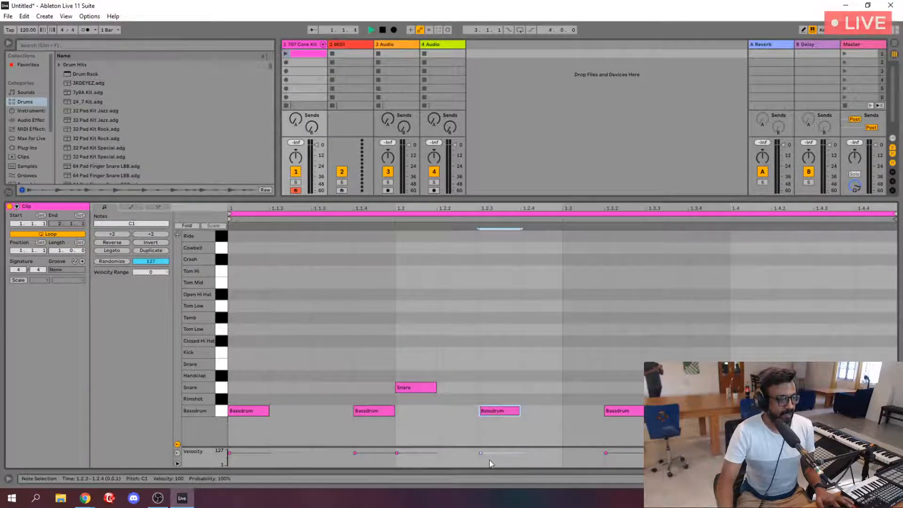
pyautogui.click(285, 54)
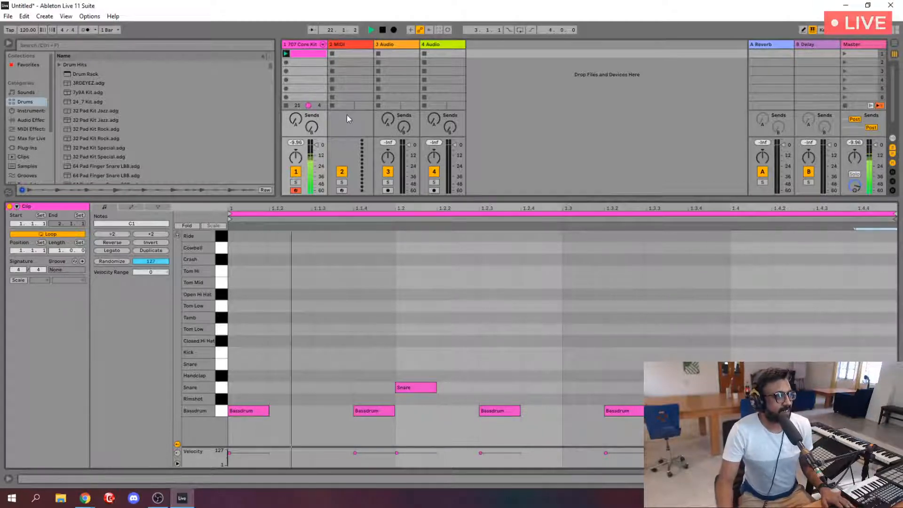
# - Search the samples for "shaker", place 139_EggShaker_SP_01.aif on a new audio track beside the drums and launch its clip
pyautogui.click(118, 47)
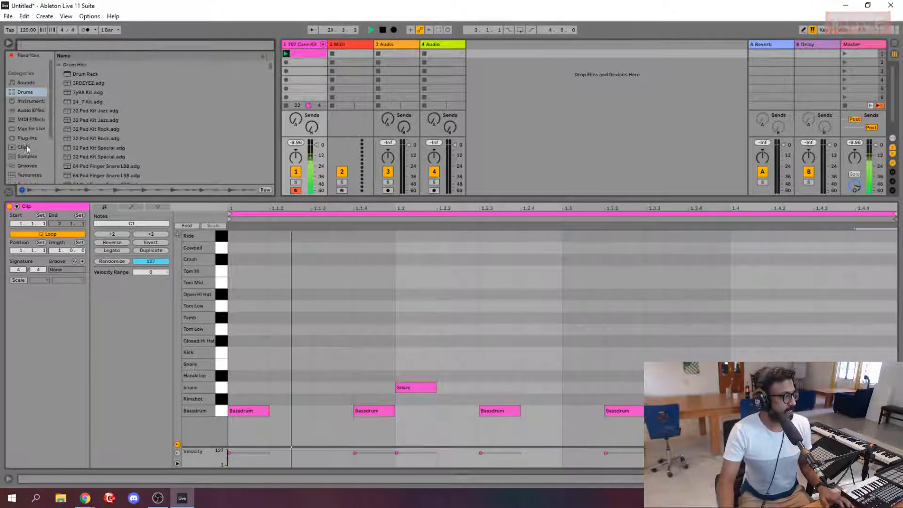
pyautogui.scroll(-2, 19, 104)
pyautogui.click(27, 137)
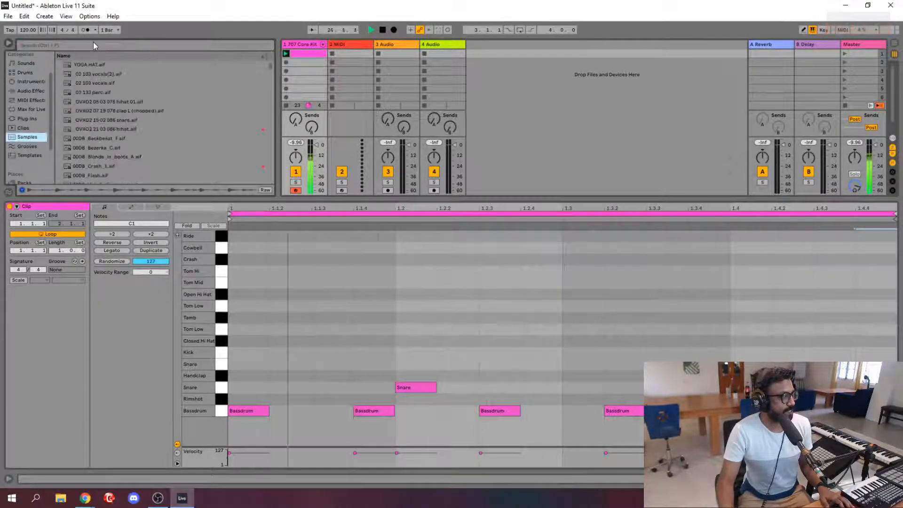
pyautogui.write('shaker')
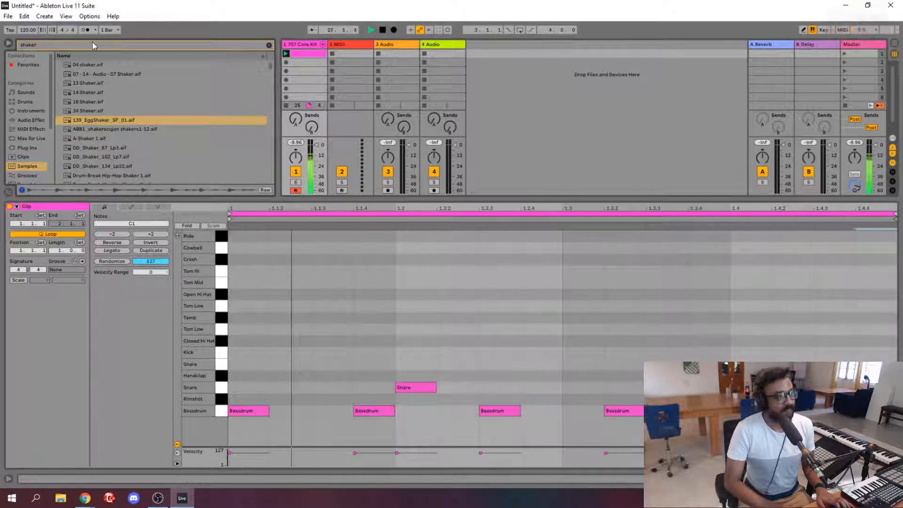
pyautogui.click(111, 122)
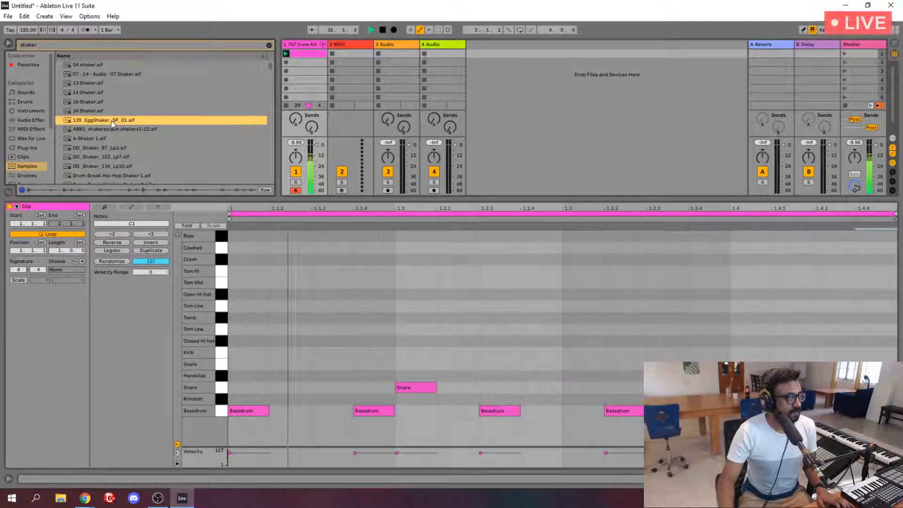
pyautogui.moveTo(111, 120); pyautogui.dragTo(338, 47)
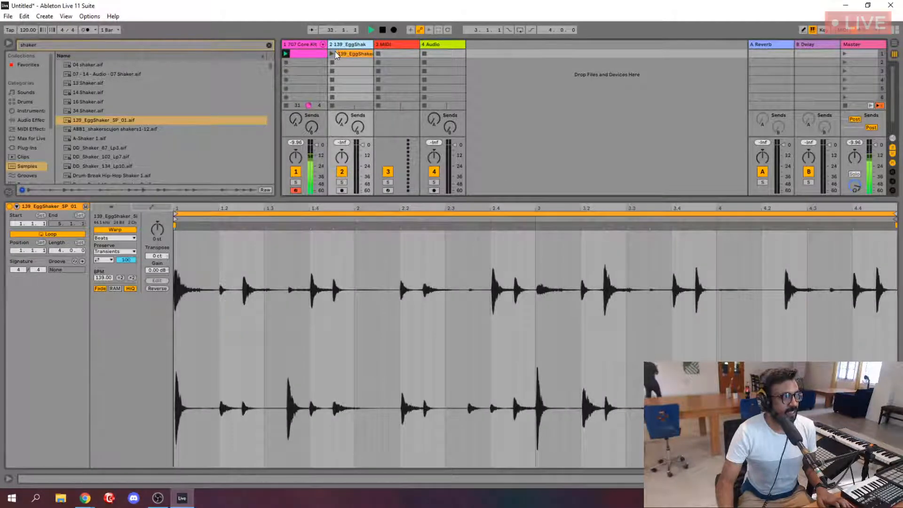
pyautogui.click(333, 54)
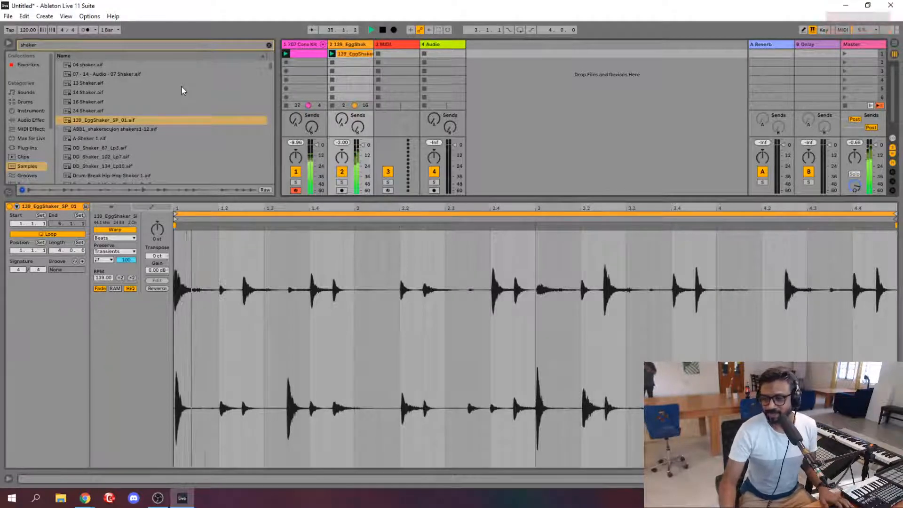
# - Try slower tempos while the loops play and settle the song tempo at 115 BPM
pyautogui.click(29, 30)
pyautogui.write('118')
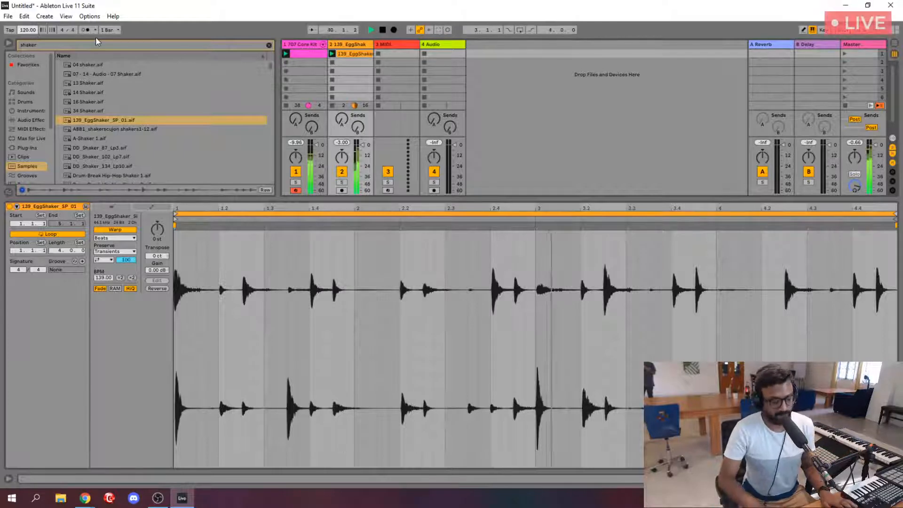
pyautogui.press('Return')
pyautogui.write('110')
pyautogui.press('Return')
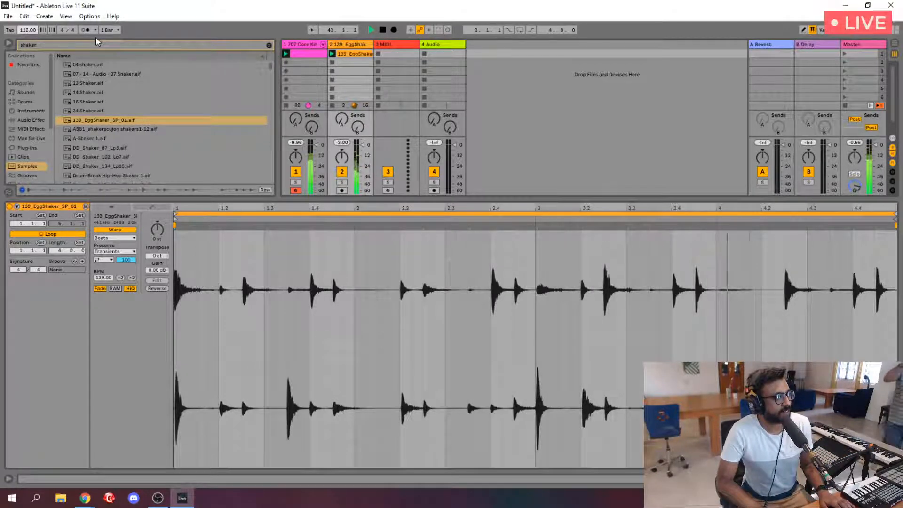
pyautogui.write('114')
pyautogui.press('Return')
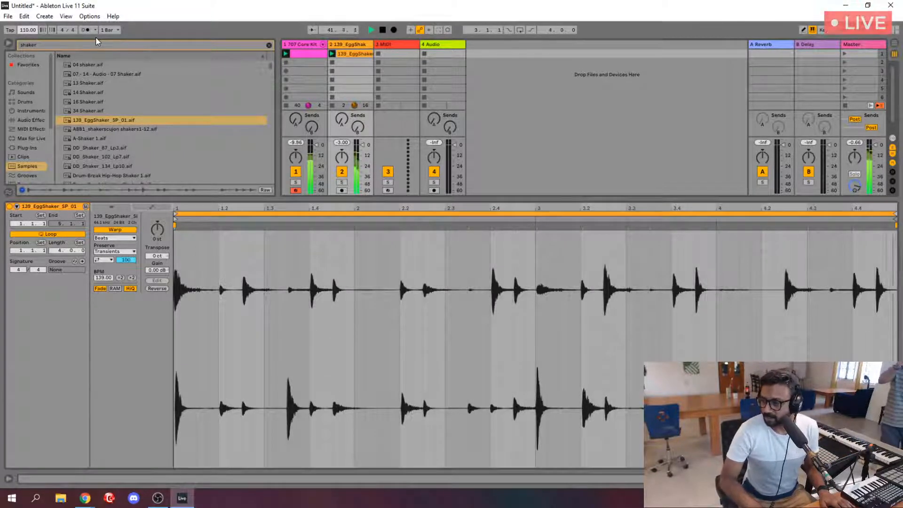
pyautogui.press('Up')
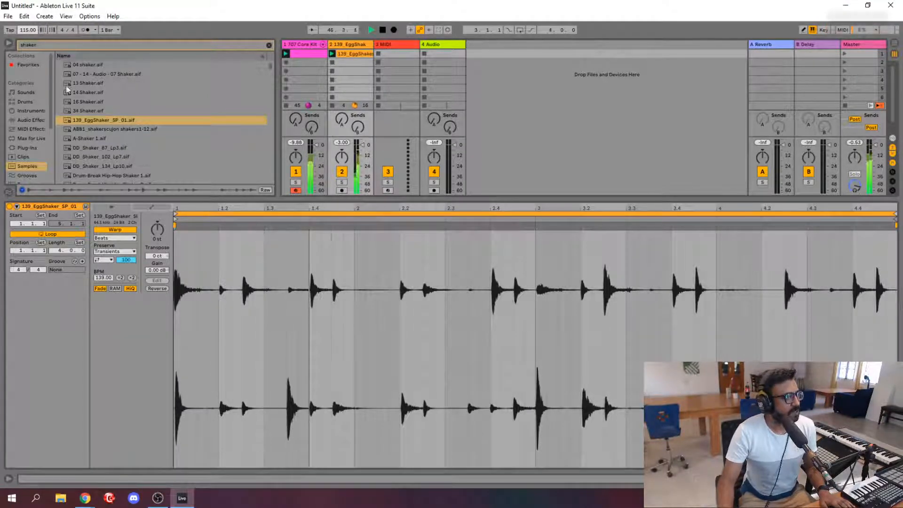
# - Clear the sample search, find EQ Eight among the EQ & Filters audio effects and add it to the shaker track
pyautogui.click(269, 46)
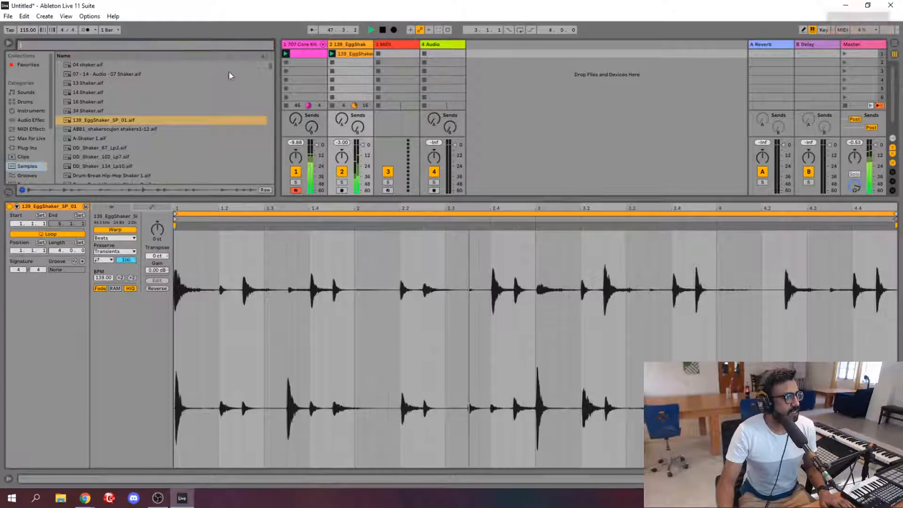
pyautogui.click(37, 122)
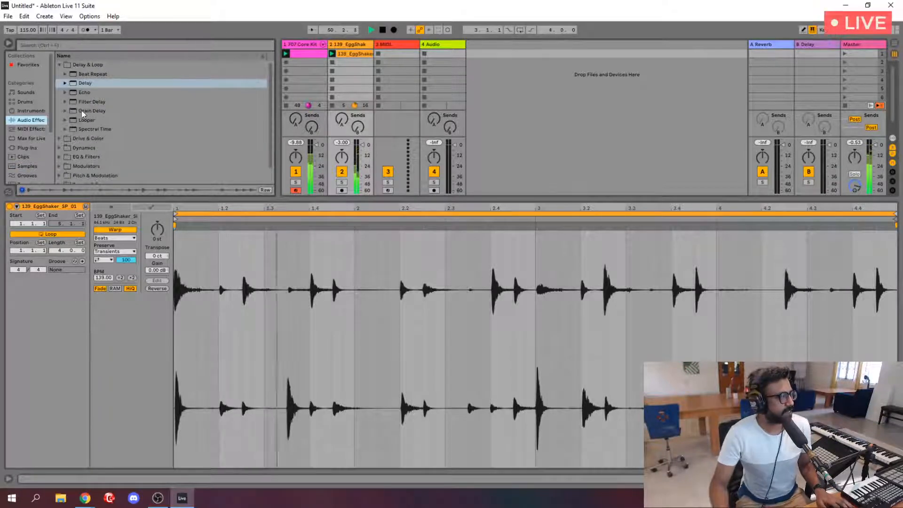
pyautogui.click(67, 65)
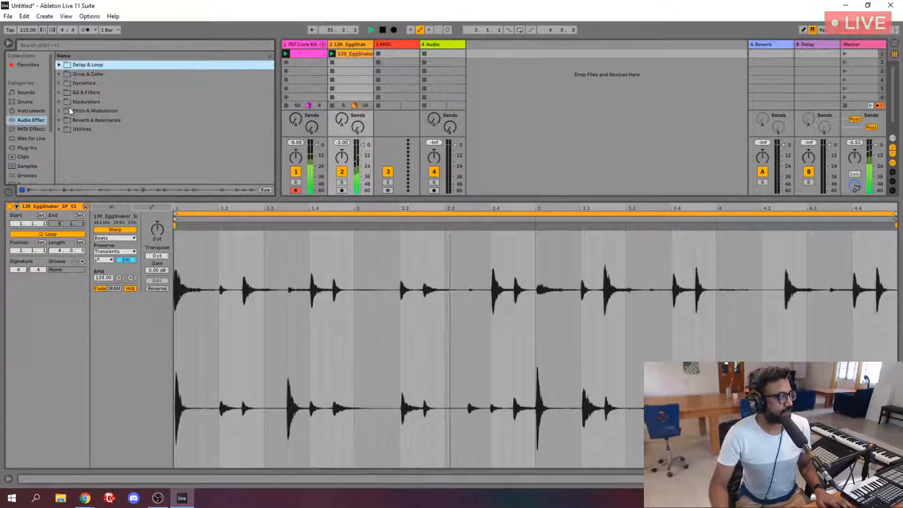
pyautogui.click(59, 92)
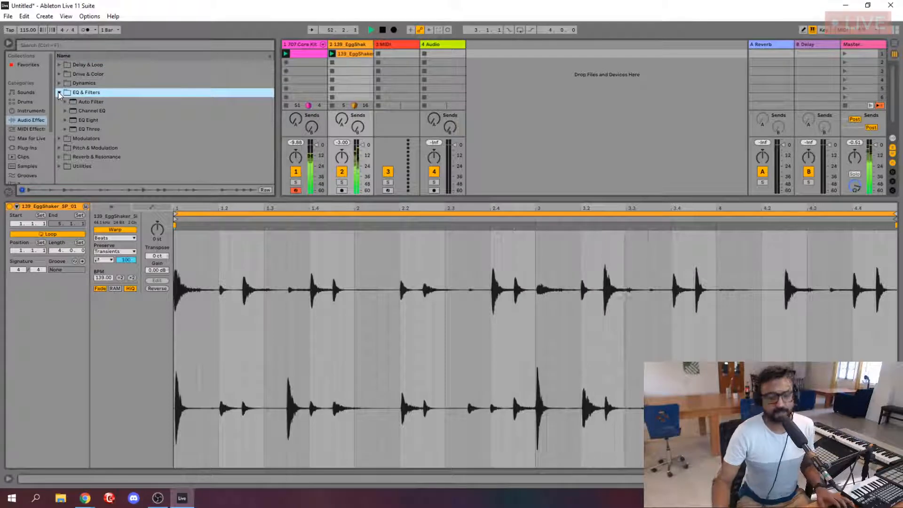
pyautogui.click(87, 121)
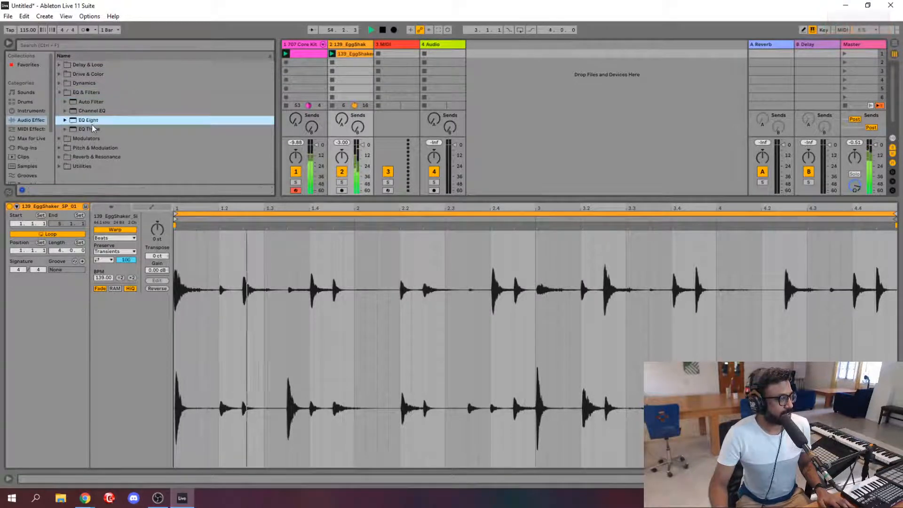
pyautogui.moveTo(286, 87); pyautogui.dragTo(356, 76)
# - With the shaker soloed, cut EQ band 3 by about 12.1 dB at 2.61 kHz, then unsolo it and set the EQ's output gain to 1.88 dB
pyautogui.click(342, 356)
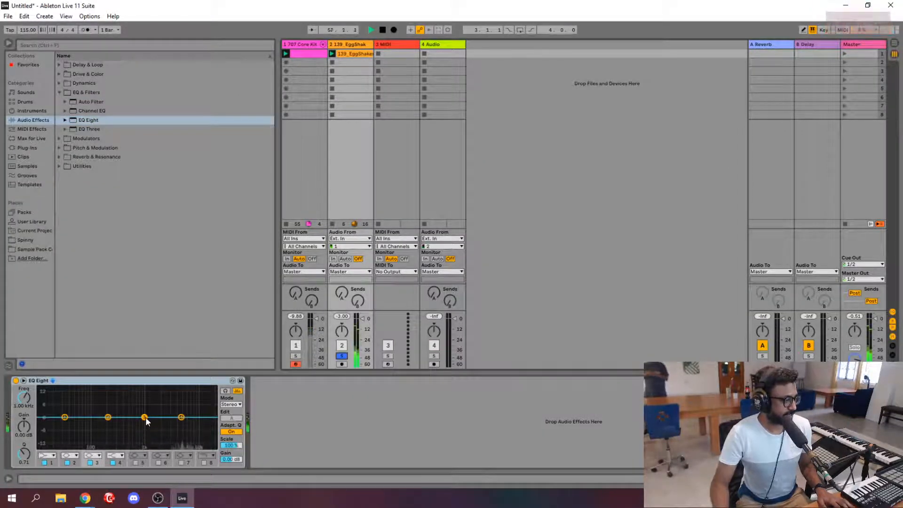
pyautogui.click(225, 391)
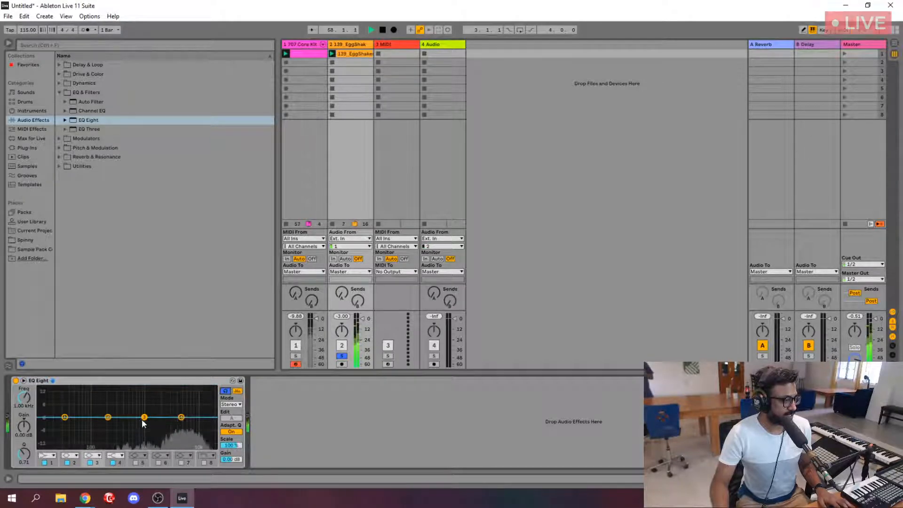
pyautogui.moveTo(145, 417); pyautogui.dragTo(165, 388)
pyautogui.moveTo(24, 427); pyautogui.dragTo(24, 478)
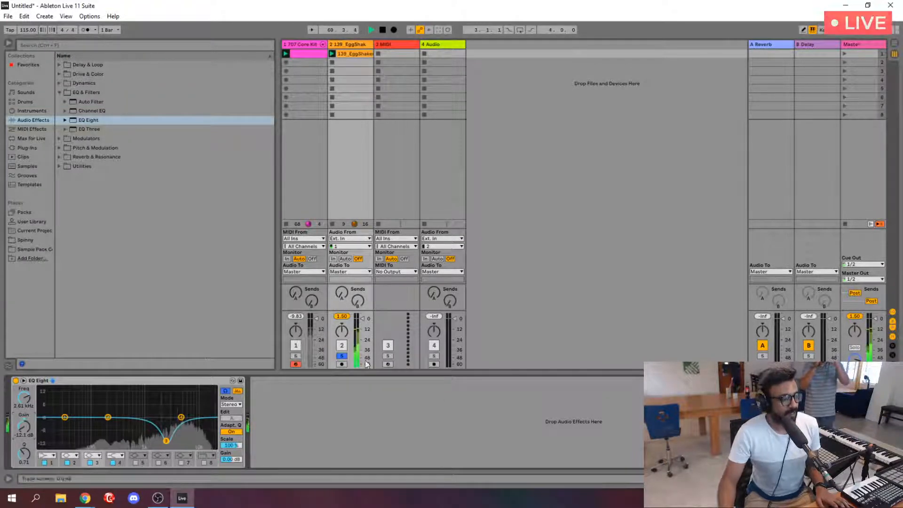
pyautogui.click(342, 356)
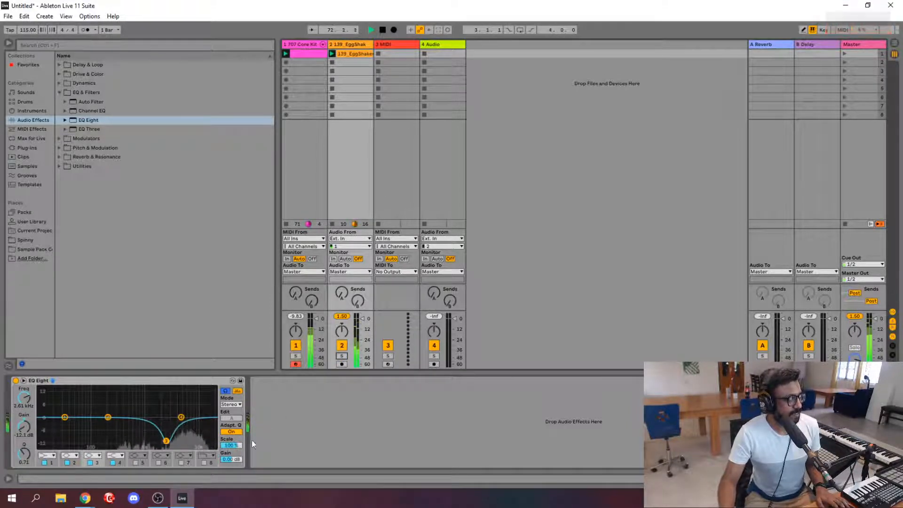
pyautogui.moveTo(236, 463); pyautogui.dragTo(236, 453)
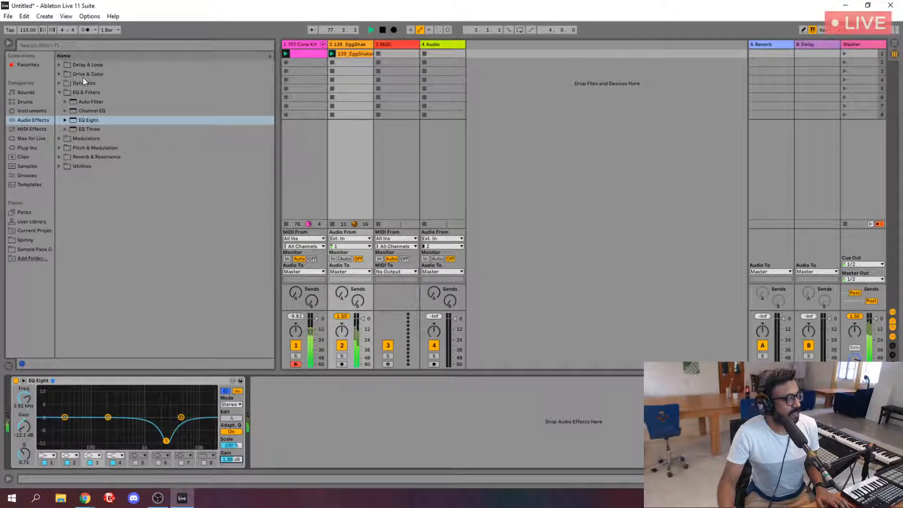
# - Add a Delay after the shaker's EQ and set its filter to about 465 Hz with a width of 7.33
pyautogui.click(60, 62)
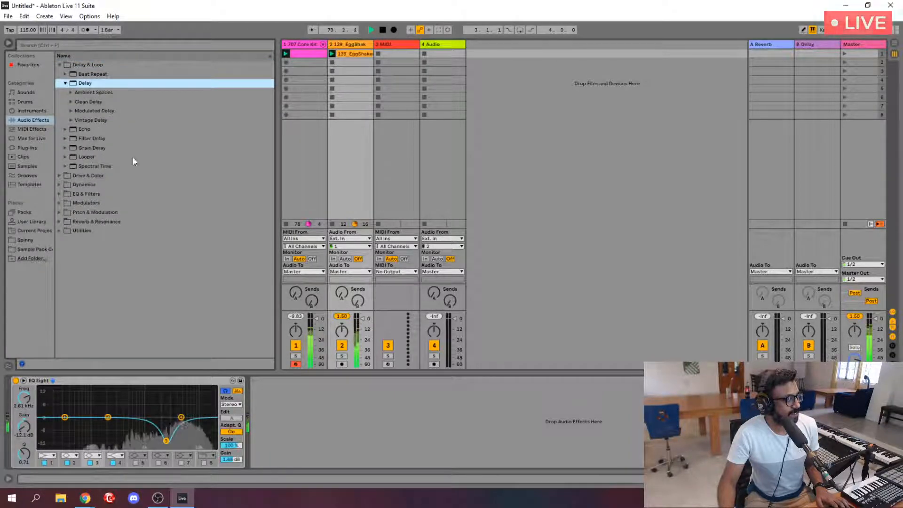
pyautogui.click(65, 83)
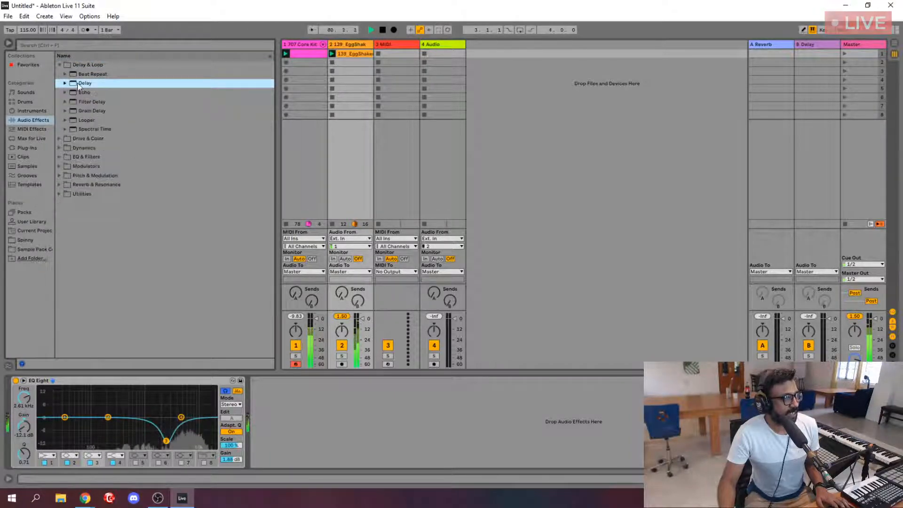
pyautogui.moveTo(79, 84); pyautogui.dragTo(353, 78)
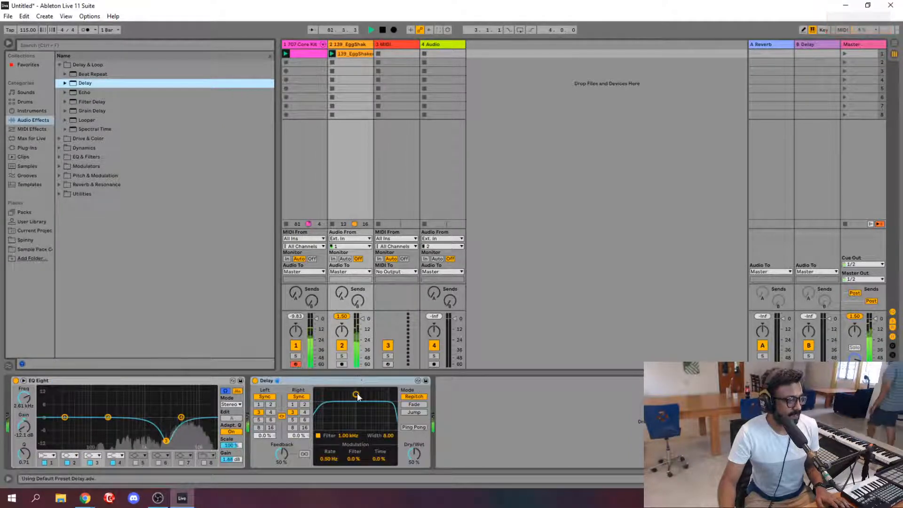
pyautogui.moveTo(356, 394); pyautogui.dragTo(346, 397)
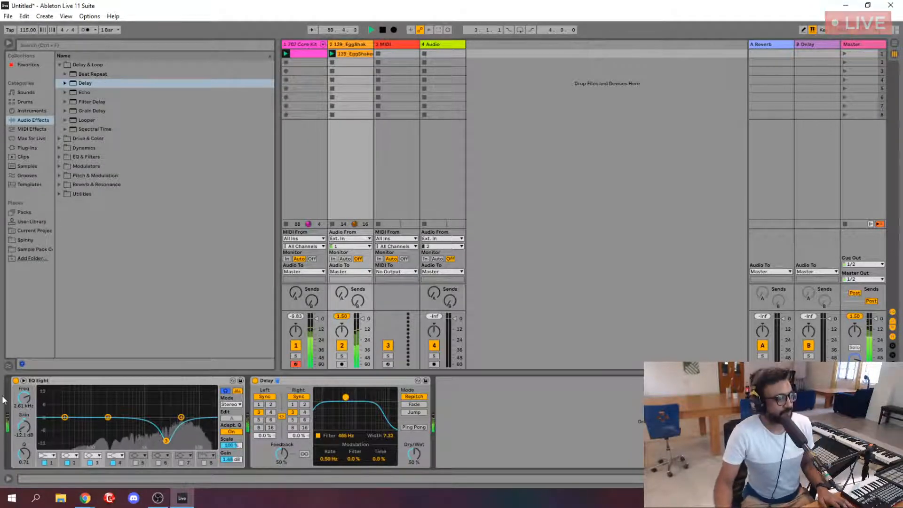
# - Show the chain list and return chains of the 707 Core Kit rack and select its Reverb return chain
pyautogui.click(312, 54)
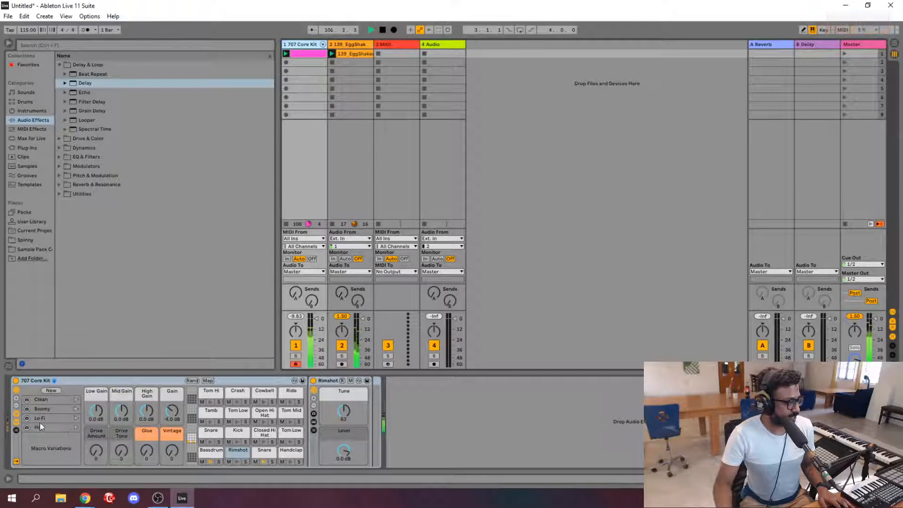
pyautogui.click(16, 430)
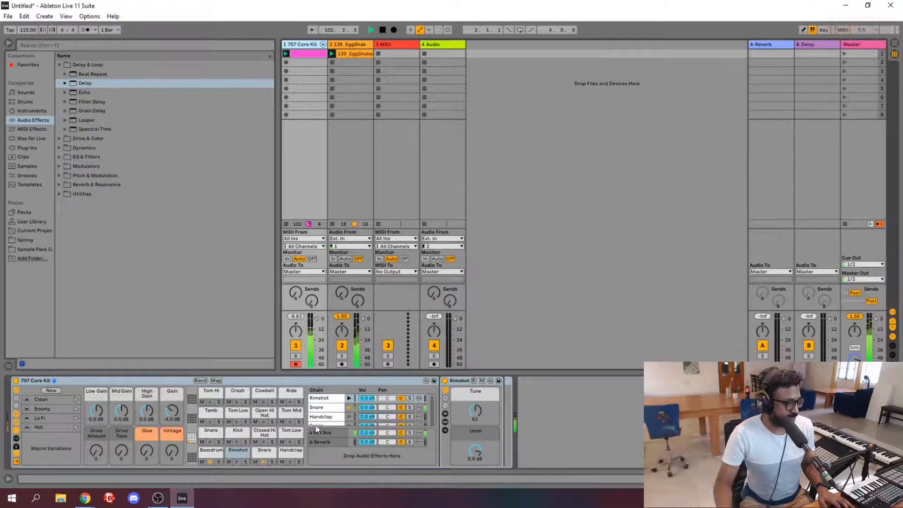
pyautogui.click(325, 442)
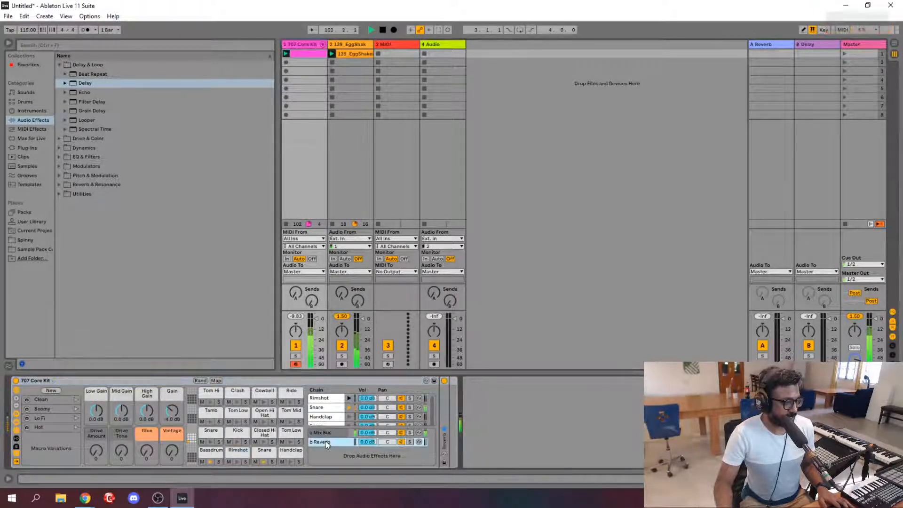
# - Unfold the Reverb device, find Gate among the Dynamics audio effects and add it before the Reverb in the return chain
pyautogui.doubleClick(447, 417)
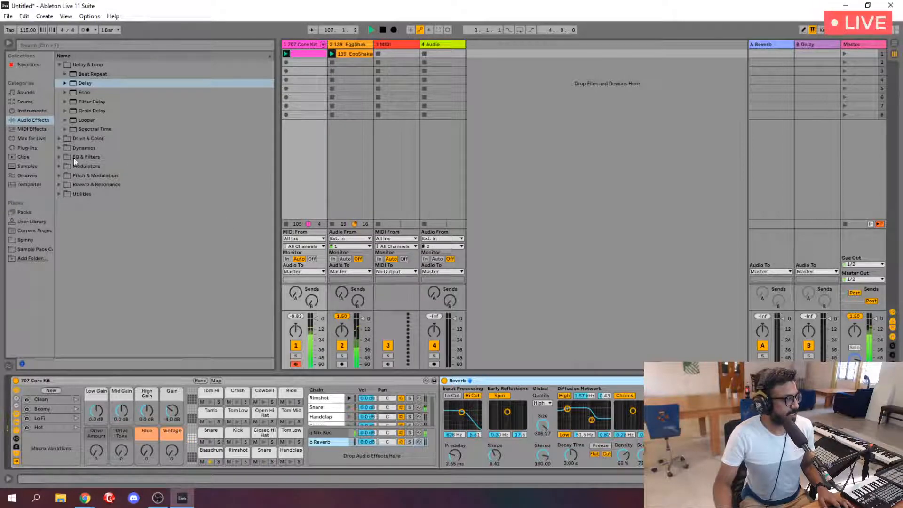
pyautogui.click(59, 64)
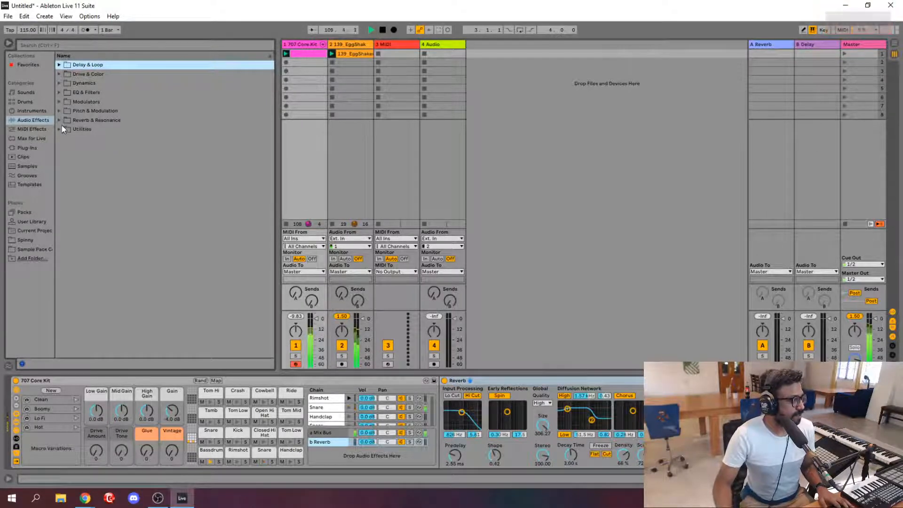
pyautogui.click(60, 84)
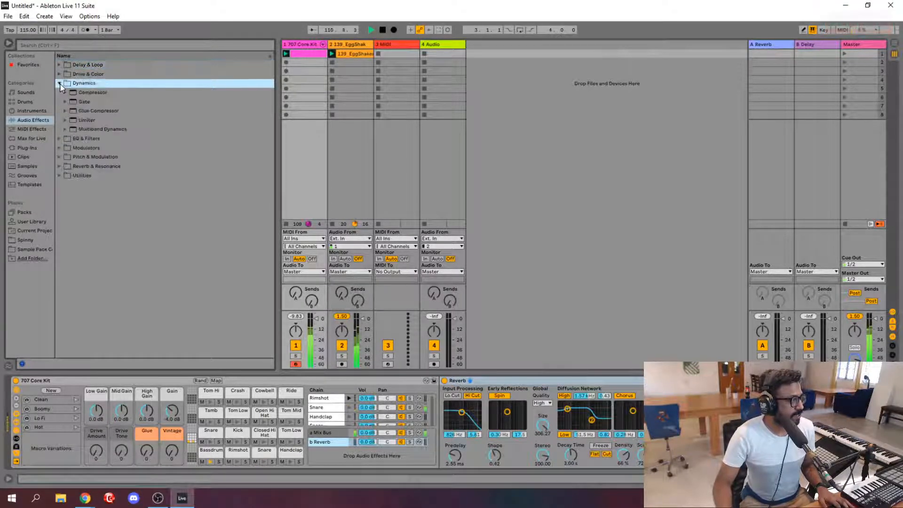
pyautogui.click(83, 100)
pyautogui.moveTo(82, 103); pyautogui.dragTo(443, 413)
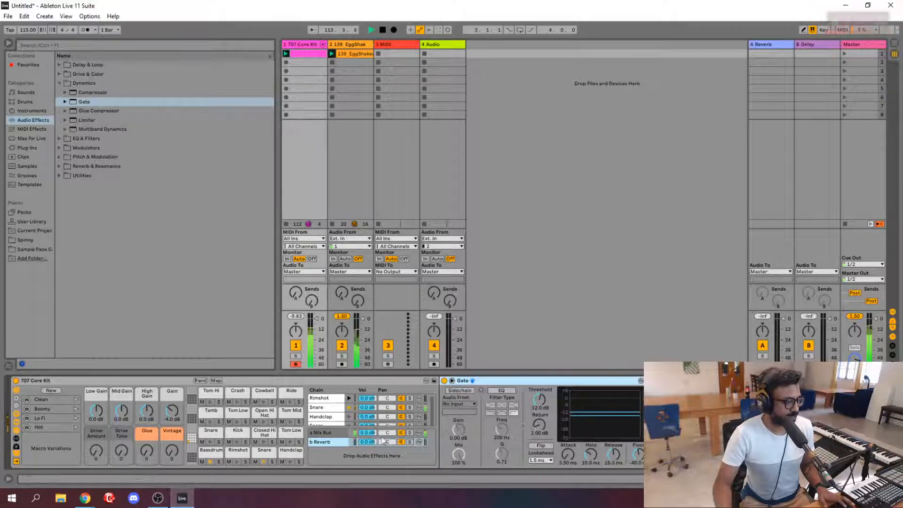
# - Turn on the Gate's sidechain, feed it from the 707 Core Kit's Snare Post Mixer signal and set the threshold to about -15.9 dB
pyautogui.click(461, 389)
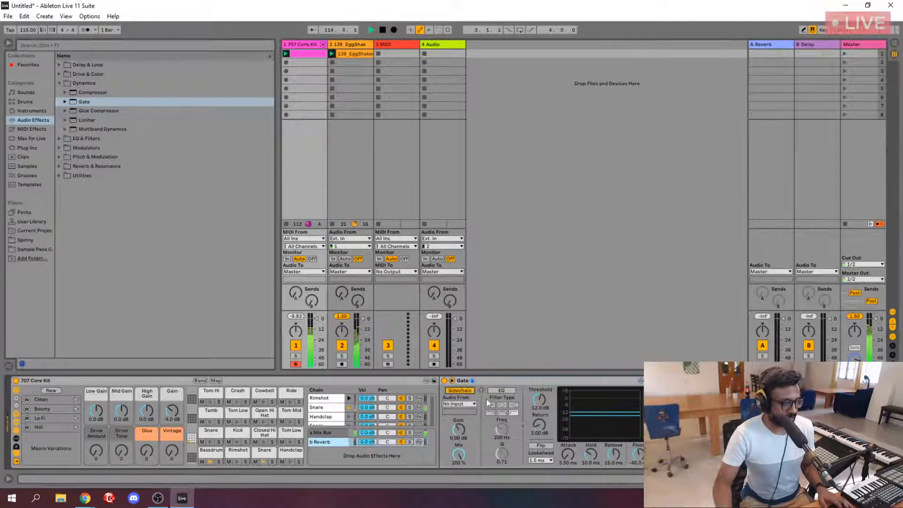
pyautogui.click(470, 403)
pyautogui.click(474, 412)
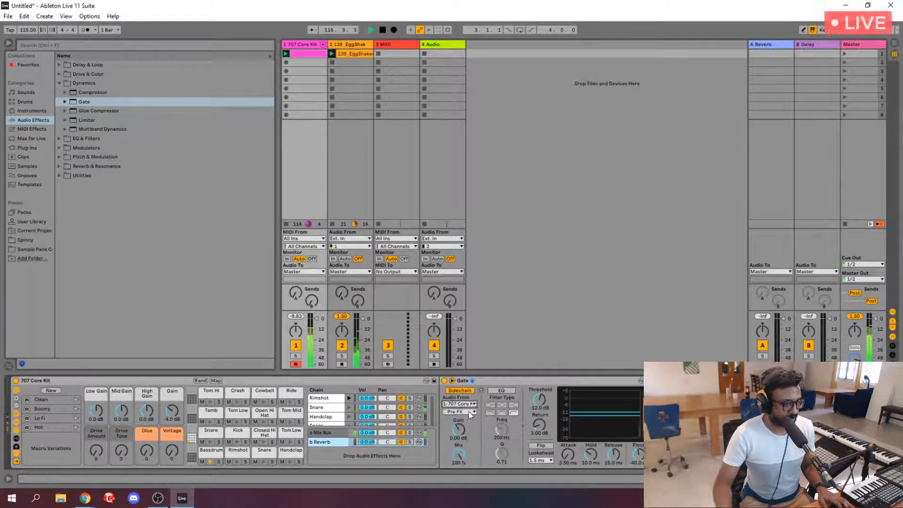
pyautogui.click(469, 411)
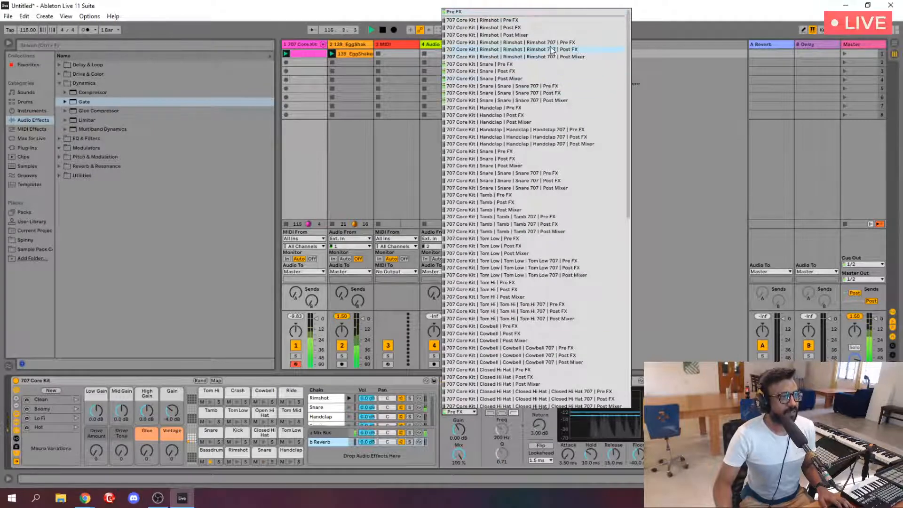
pyautogui.click(553, 79)
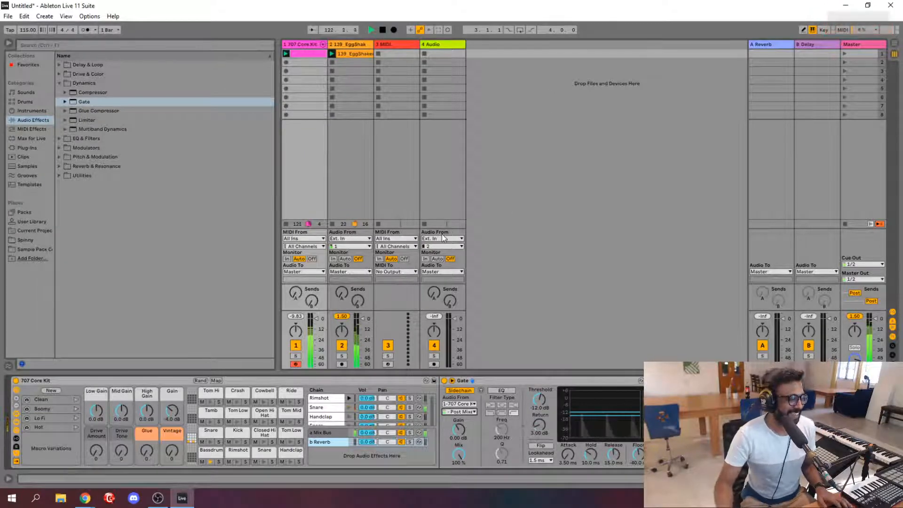
pyautogui.moveTo(539, 400); pyautogui.dragTo(539, 409)
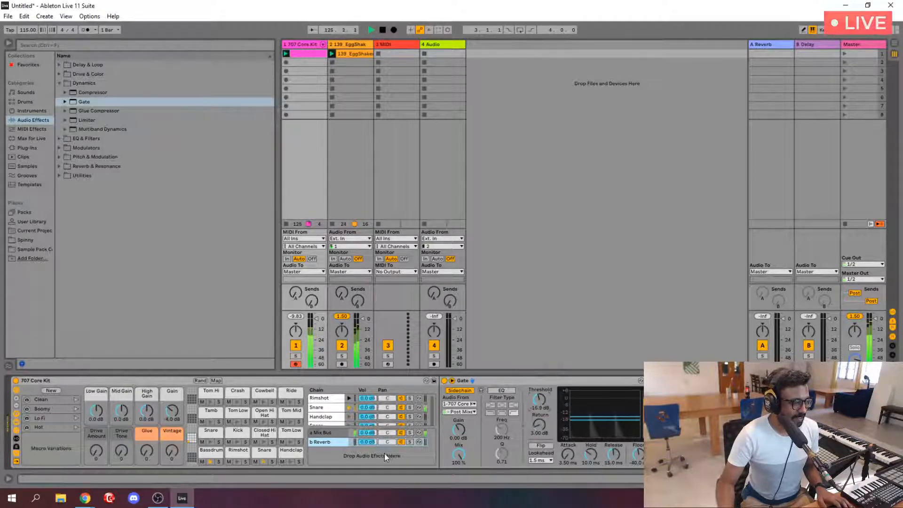
# - Show the rack's chain sends and raise the Snare chain's Send-b so it feeds the Reverb return
pyautogui.click(16, 439)
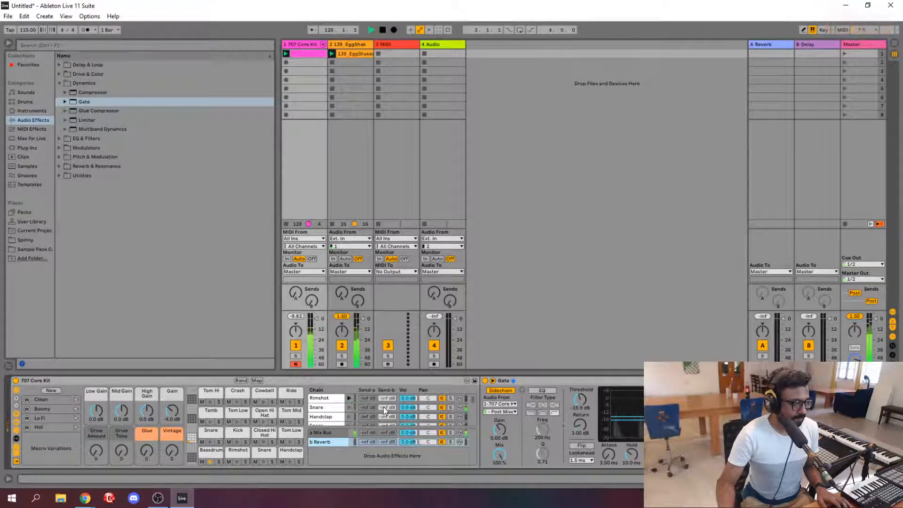
pyautogui.moveTo(384, 407); pyautogui.dragTo(384, 376)
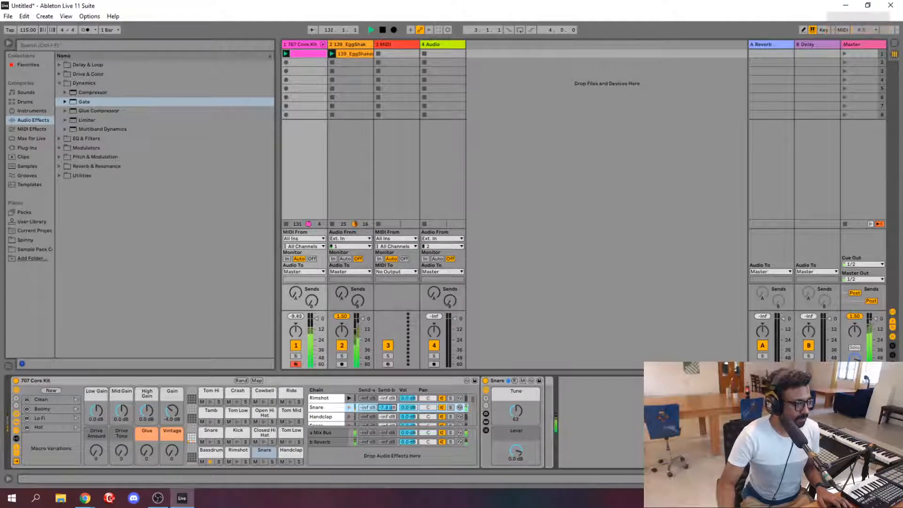
pyautogui.moveTo(386, 407); pyautogui.dragTo(385, 404)
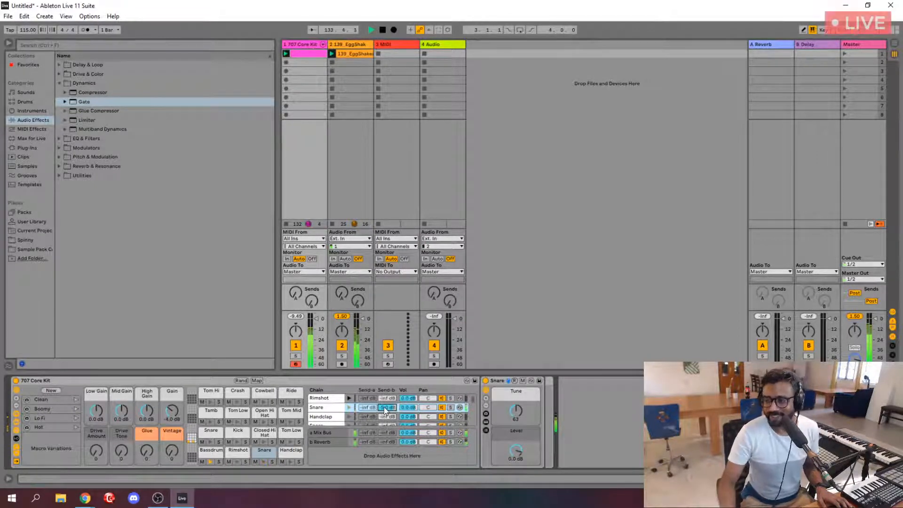
# - Move the Gate after the Reverb in the Reverb return chain and set the reverb's Shape to 0.67
pyautogui.click(329, 442)
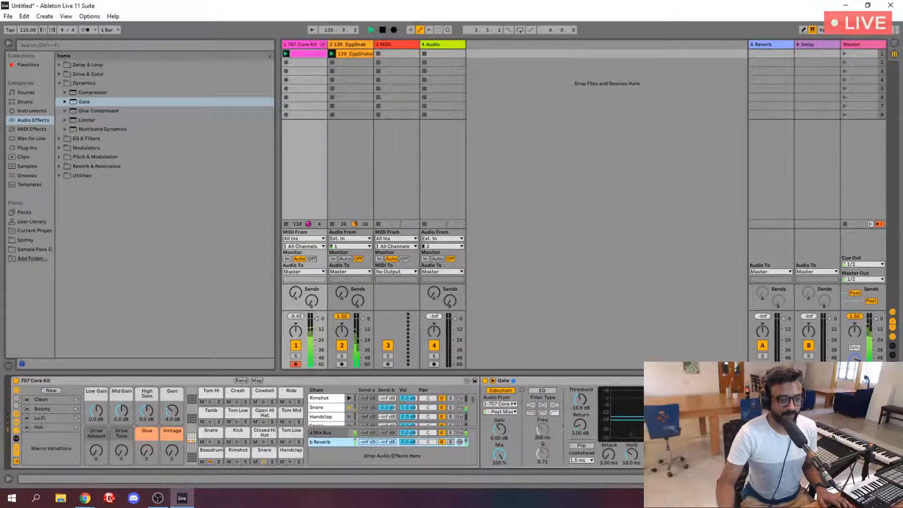
pyautogui.hscroll(3, 512, 391)
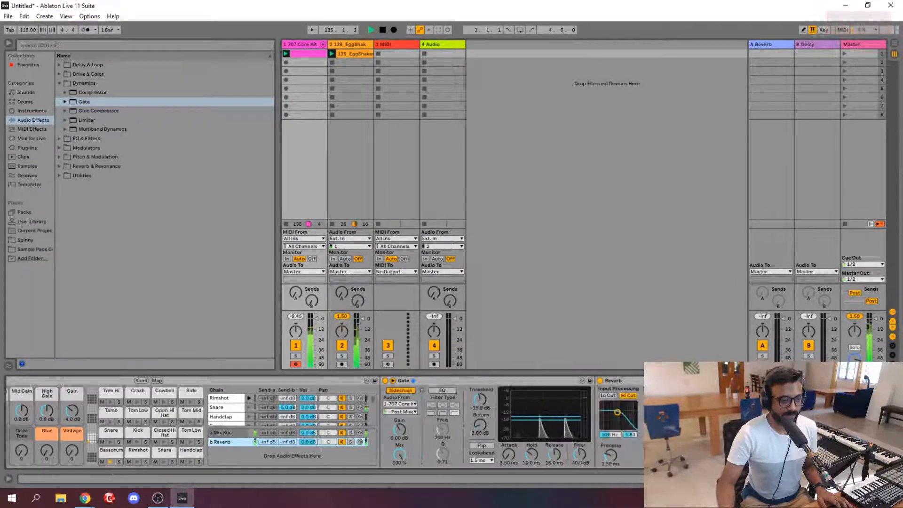
pyautogui.click(510, 383)
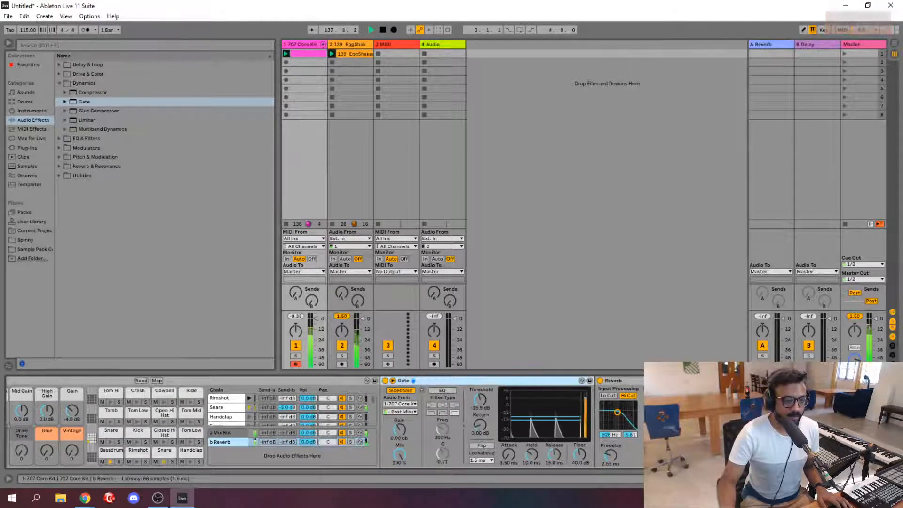
pyautogui.moveTo(510, 382); pyautogui.dragTo(842, 414)
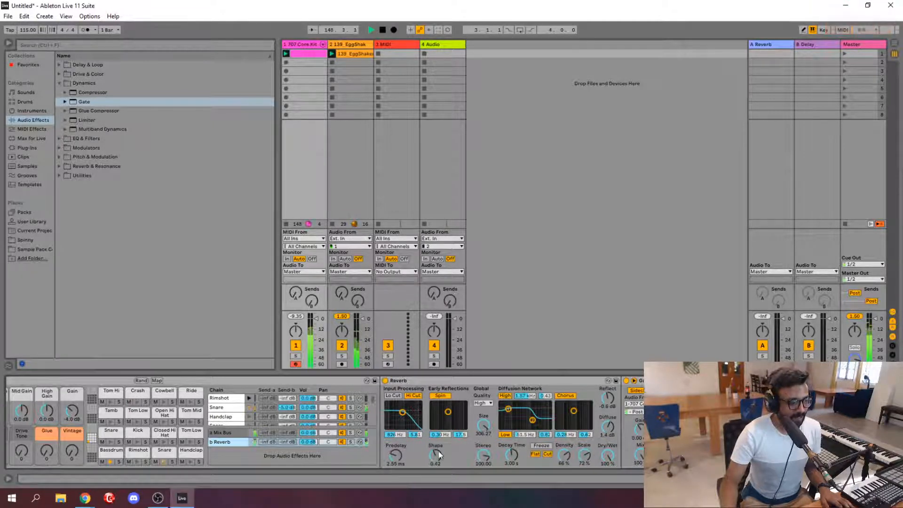
pyautogui.moveTo(438, 453); pyautogui.dragTo(438, 438)
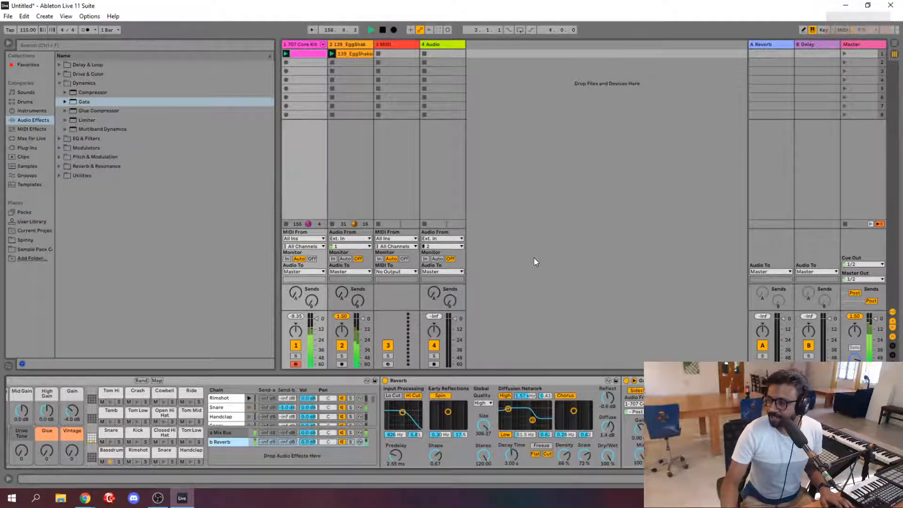
pyautogui.hotkey('alt', 'Tab')
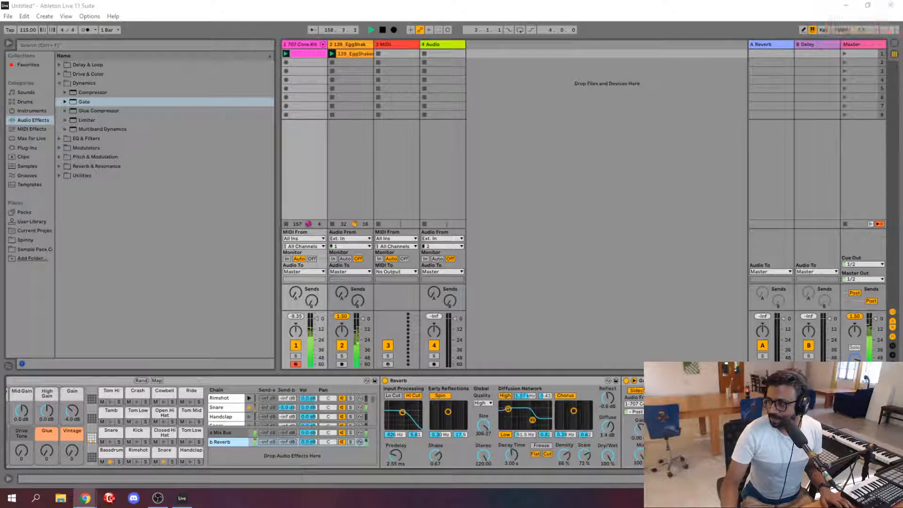
pyautogui.click(571, 165)
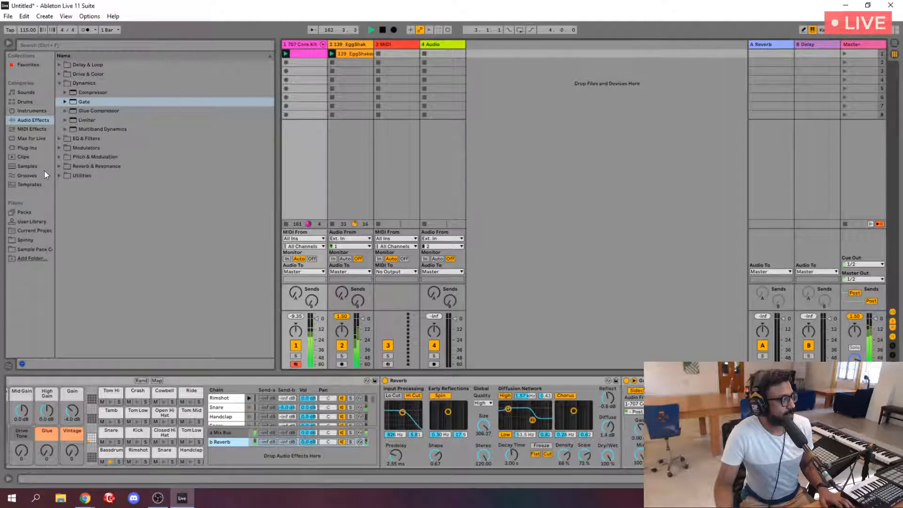
# - Preview the Piano & Keys sounds and load Basic Suitcase Speakers onto the third track
pyautogui.click(29, 93)
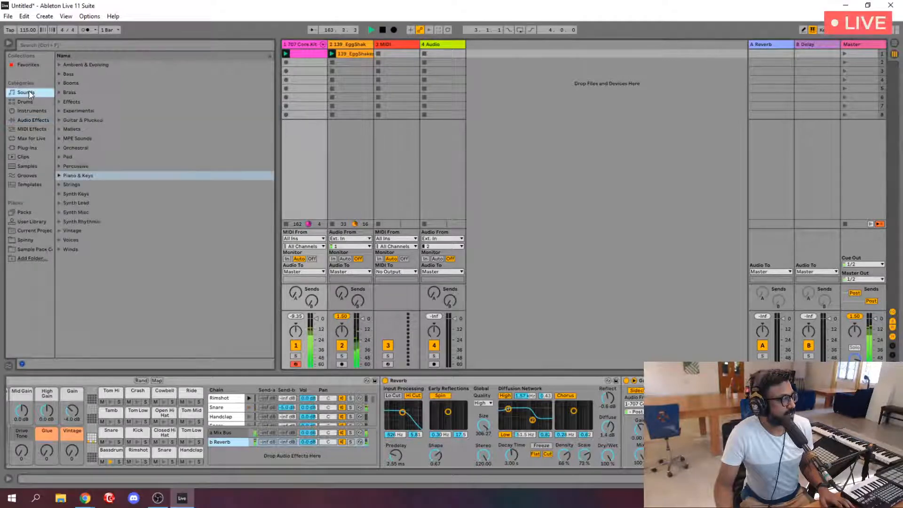
pyautogui.click(58, 177)
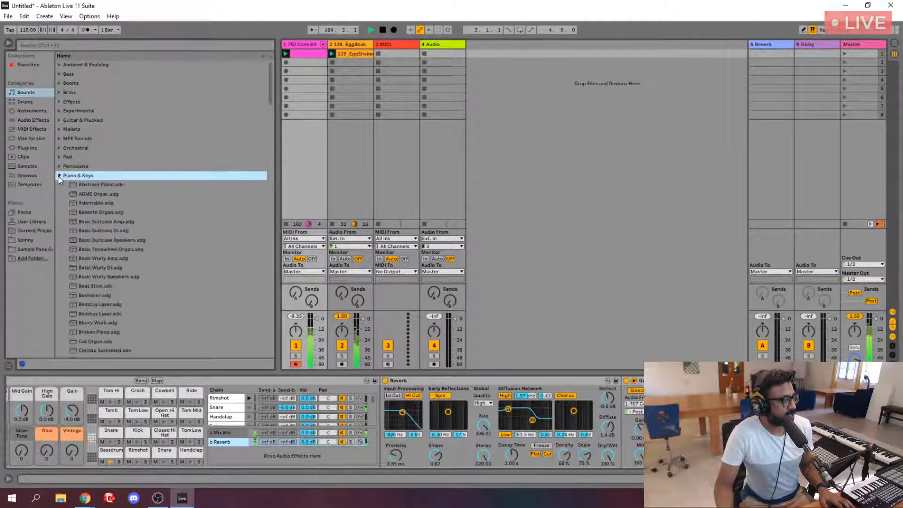
pyautogui.press('Down')
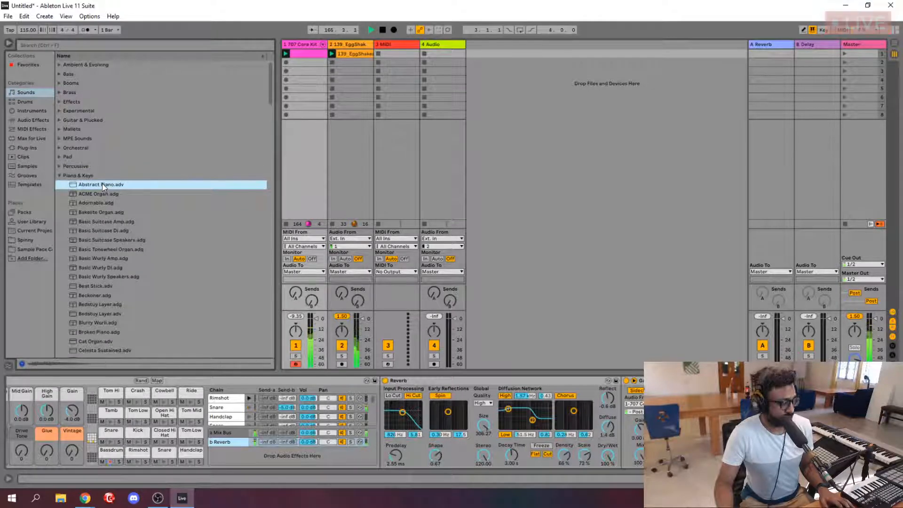
pyautogui.press('Down')
pyautogui.press('Down')
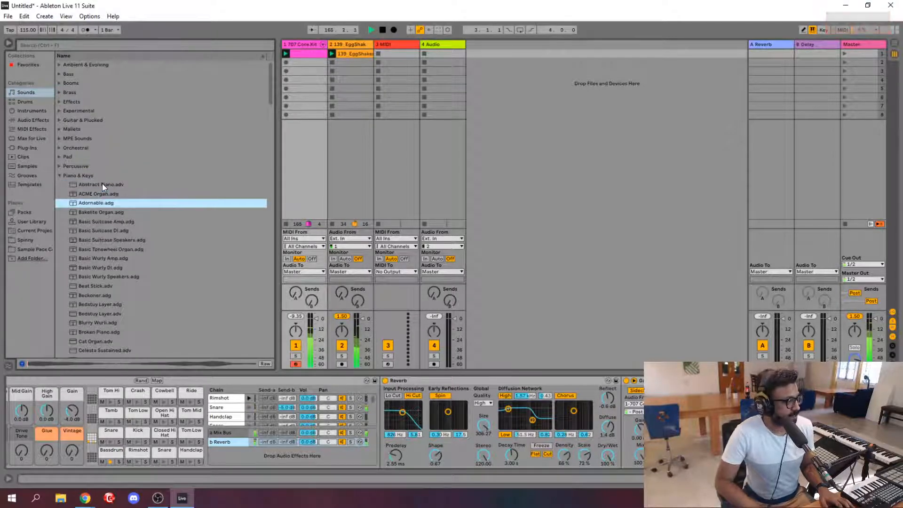
pyautogui.press('Down')
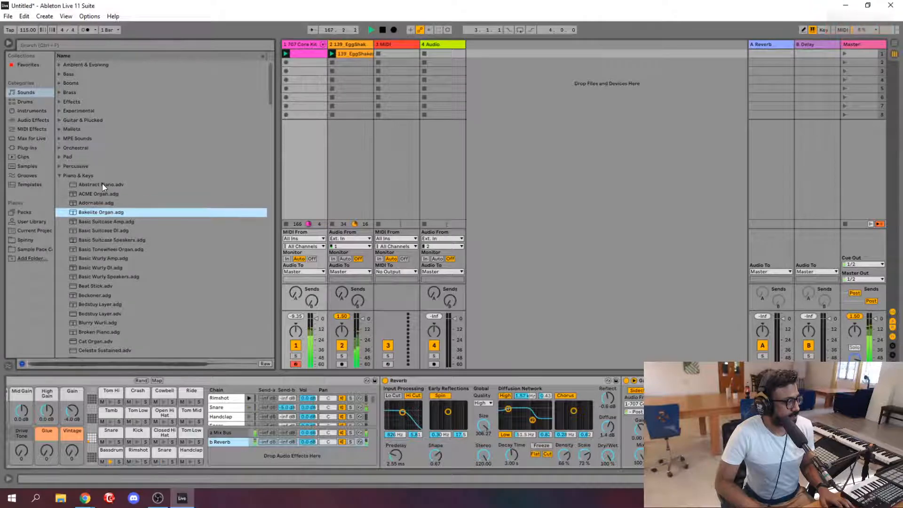
pyautogui.press('Down')
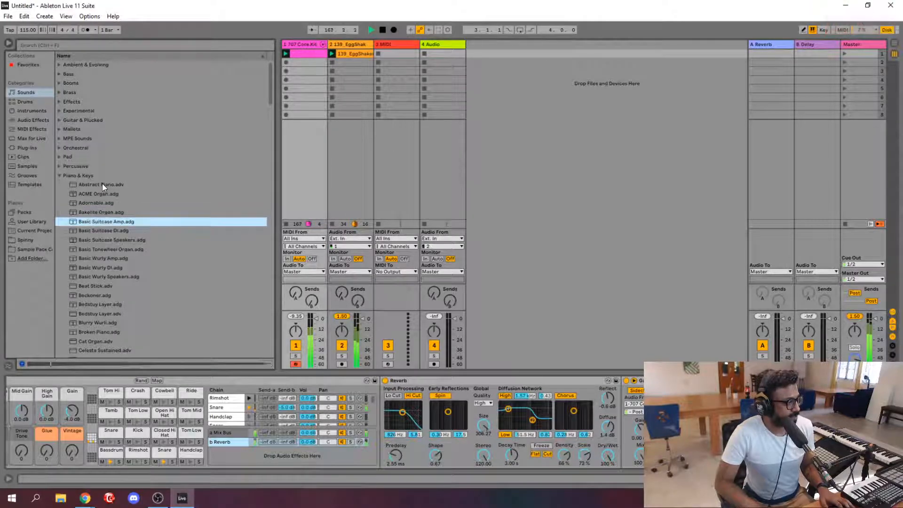
pyautogui.press('Down')
pyautogui.press('Down')
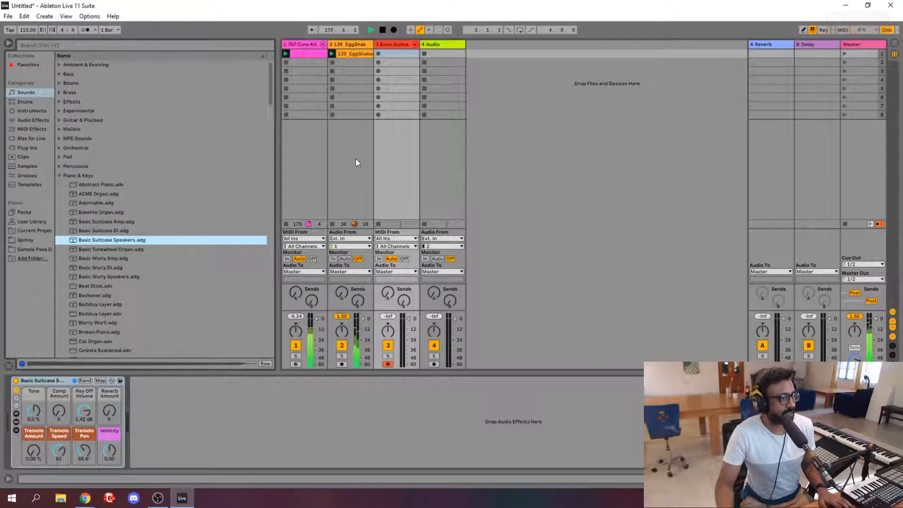
# - Create an empty MIDI clip in the first slot of the Basic Suitcase track and enlarge its note editor
pyautogui.click(398, 165)
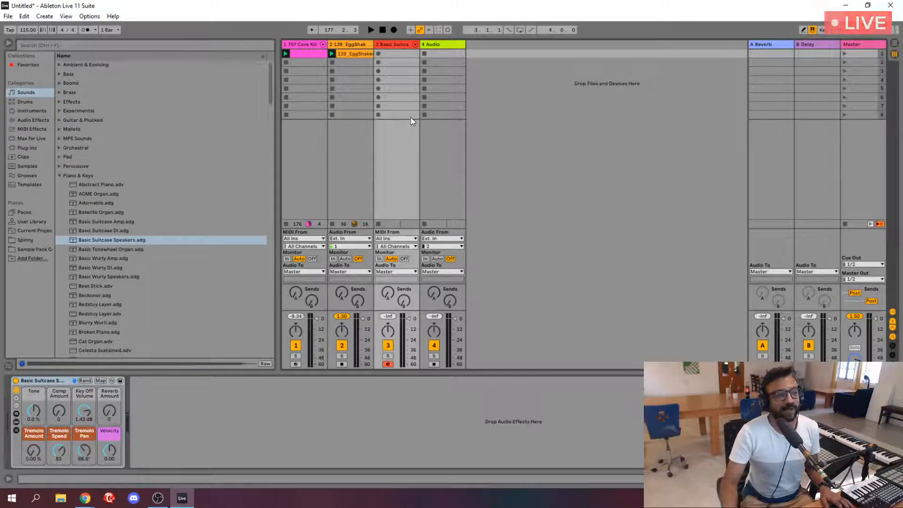
pyautogui.click(397, 55)
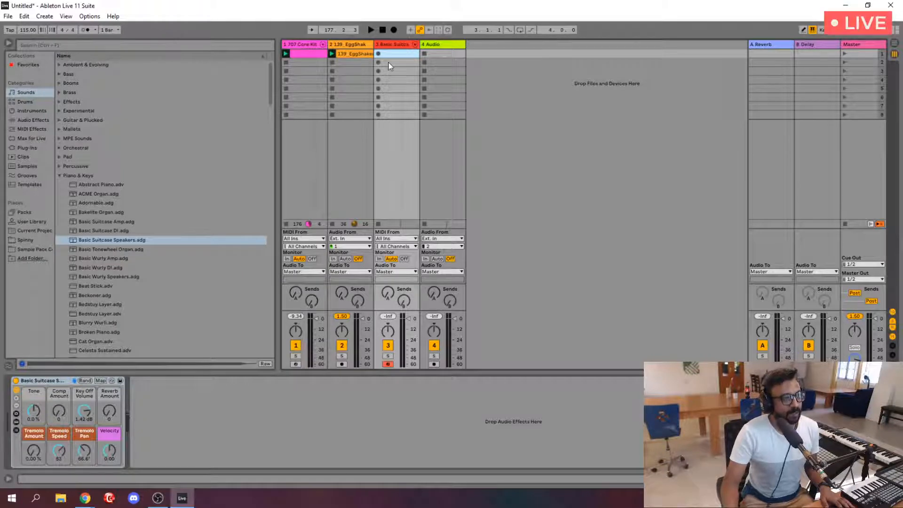
pyautogui.click(112, 242)
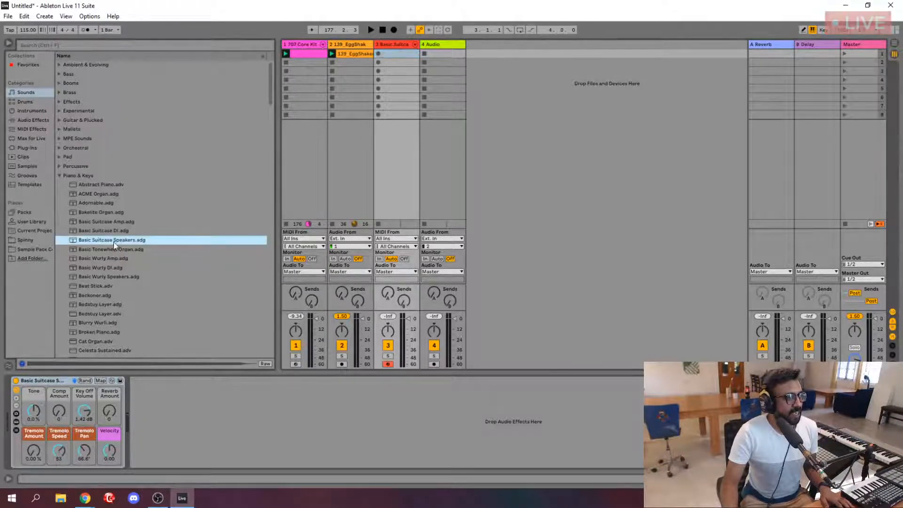
pyautogui.moveTo(112, 242); pyautogui.dragTo(114, 240)
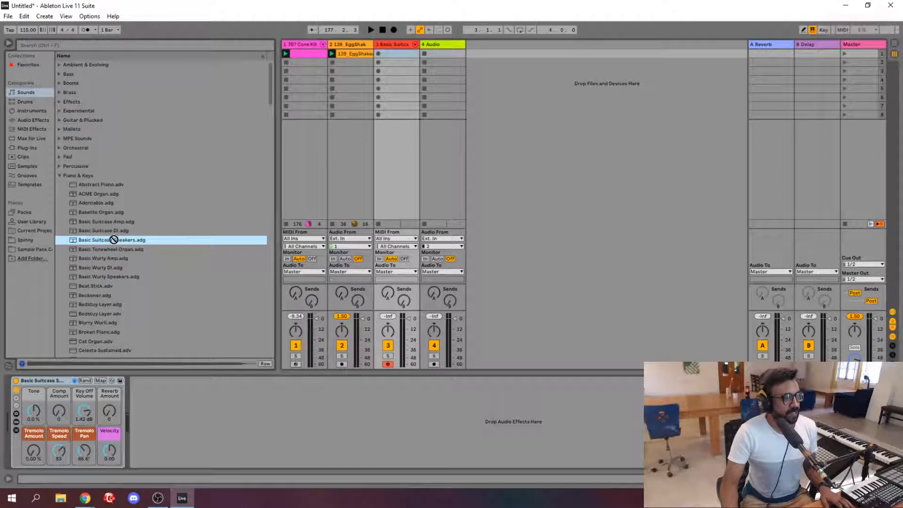
pyautogui.doubleClick(388, 55)
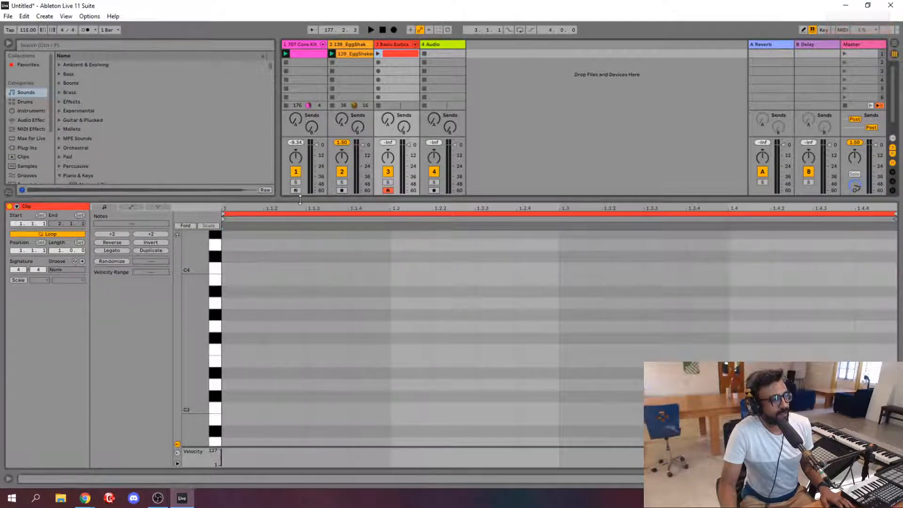
pyautogui.moveTo(300, 200); pyautogui.dragTo(319, 171)
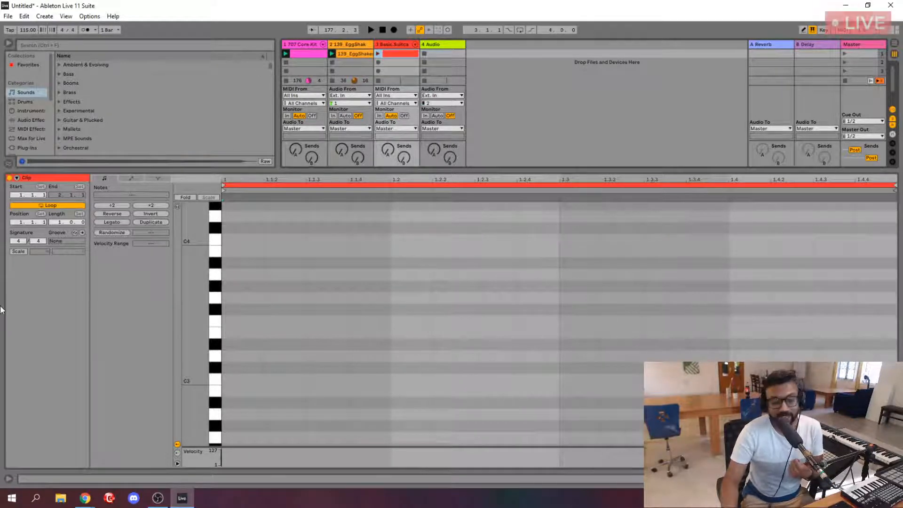
# - Turn on the new clip's scale highlighting and set its root note to A
pyautogui.click(22, 252)
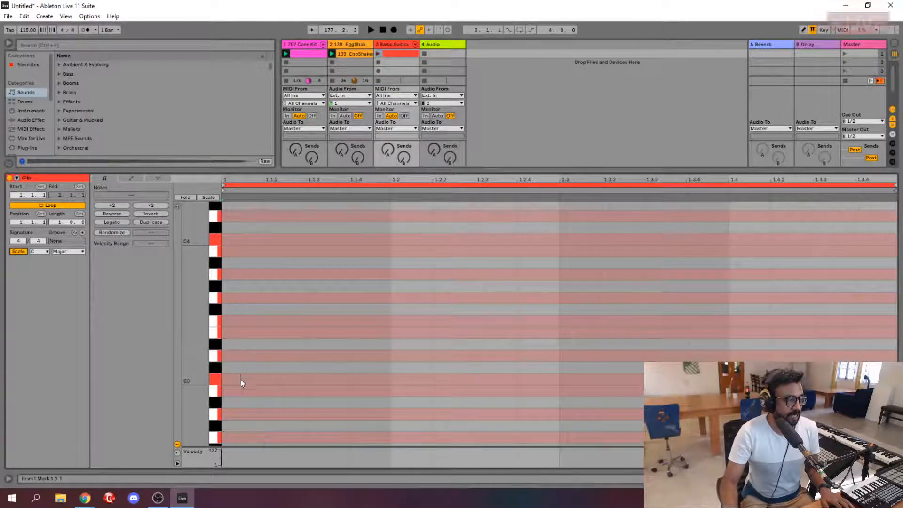
pyautogui.click(41, 253)
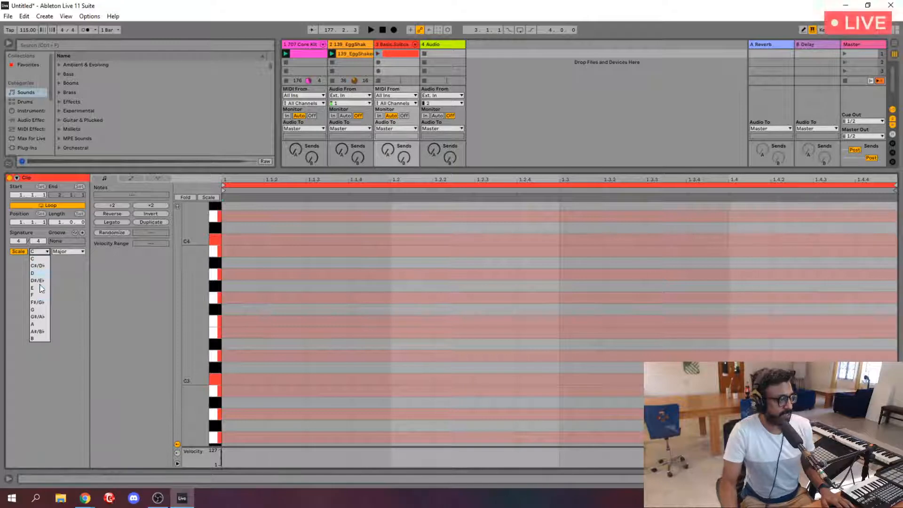
pyautogui.click(44, 321)
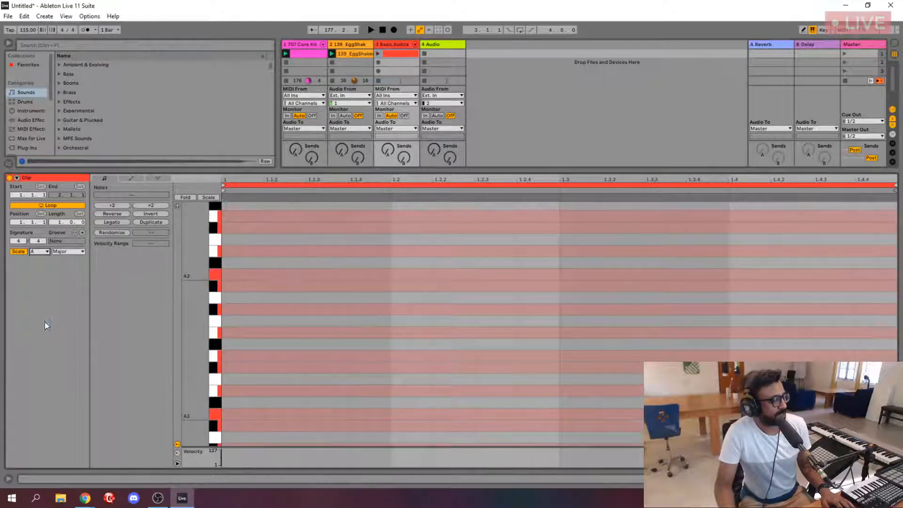
# - Set the clip's scale to Minor and add one-beat A2, C3 and E3 notes at the start of the clip
pyautogui.click(73, 252)
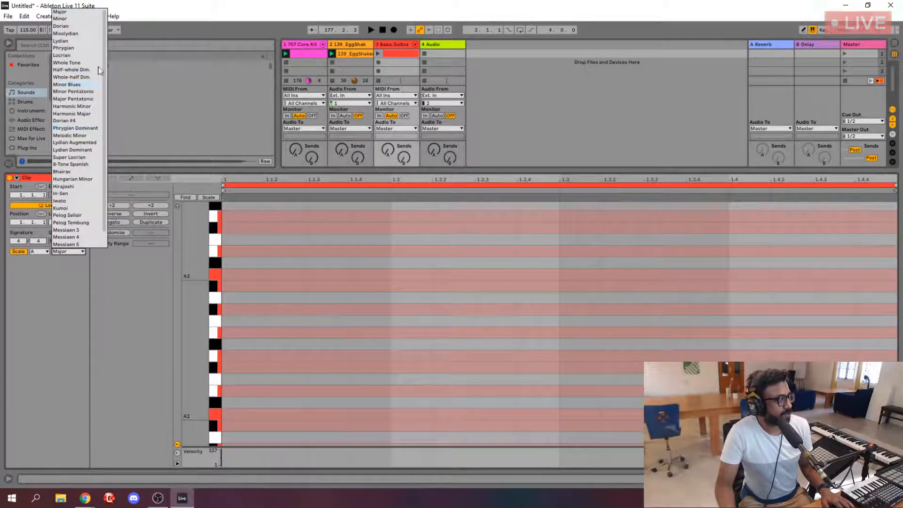
pyautogui.click(86, 18)
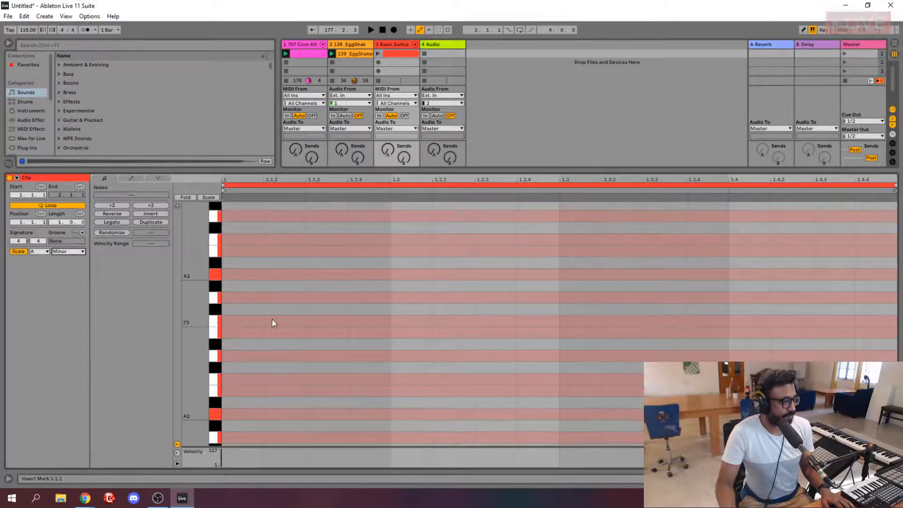
pyautogui.scroll(-2, 233, 275)
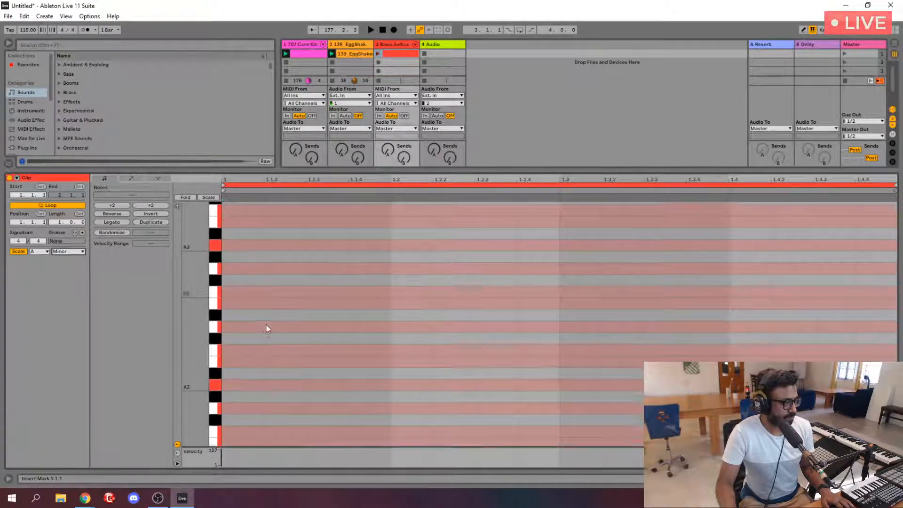
pyautogui.doubleClick(235, 385)
pyautogui.moveTo(263, 385); pyautogui.dragTo(389, 385)
pyautogui.doubleClick(236, 349)
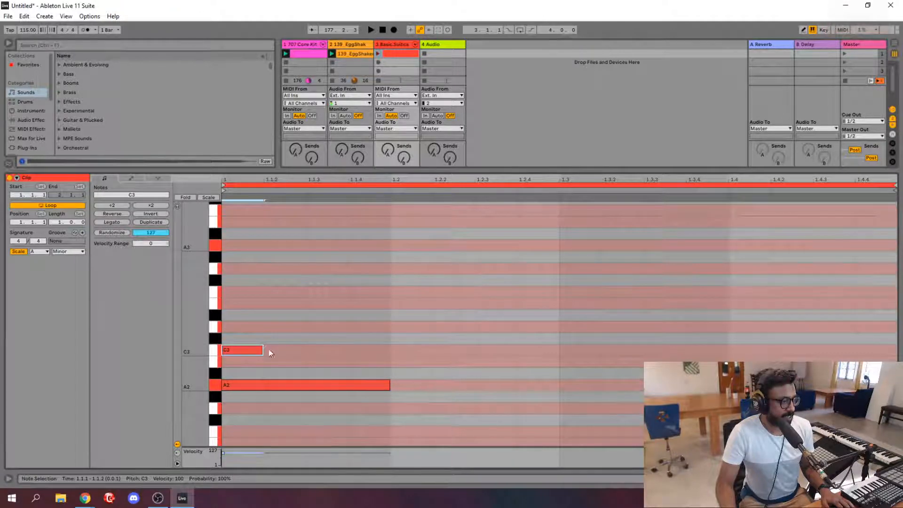
pyautogui.moveTo(262, 349); pyautogui.dragTo(389, 349)
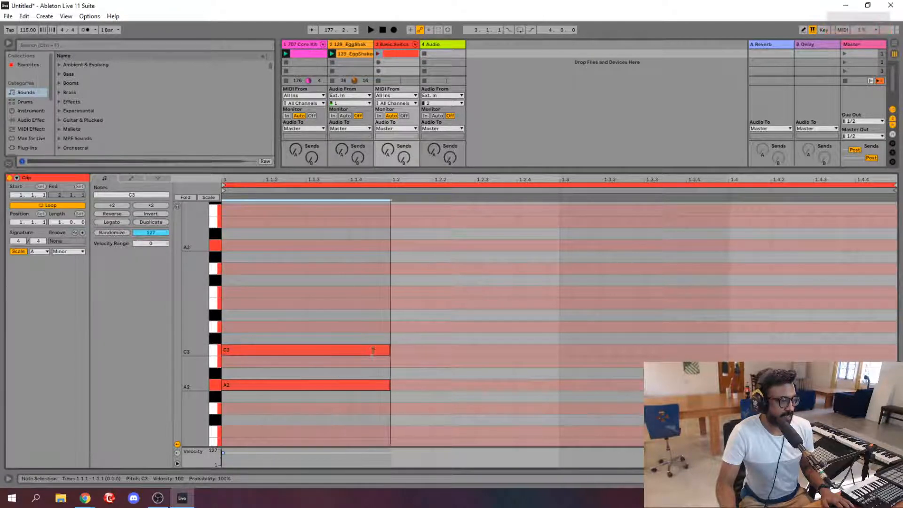
pyautogui.doubleClick(229, 302)
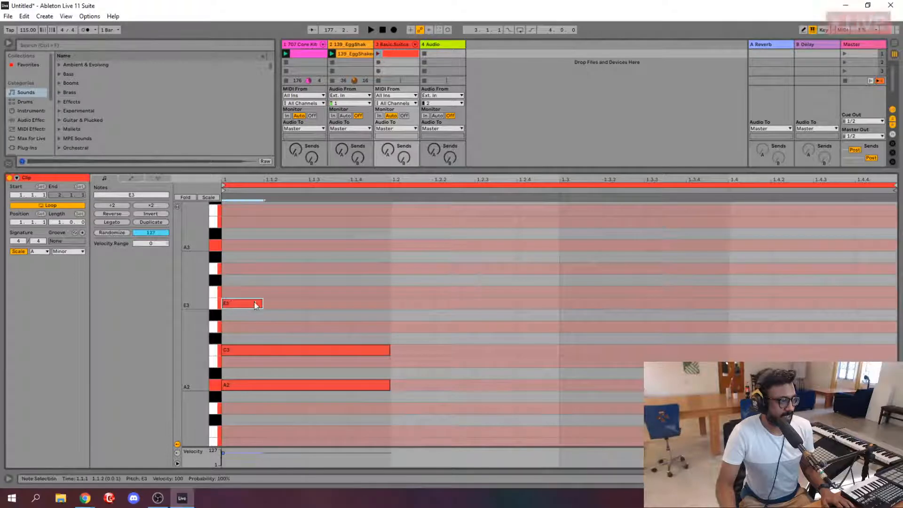
pyautogui.moveTo(259, 303); pyautogui.dragTo(382, 306)
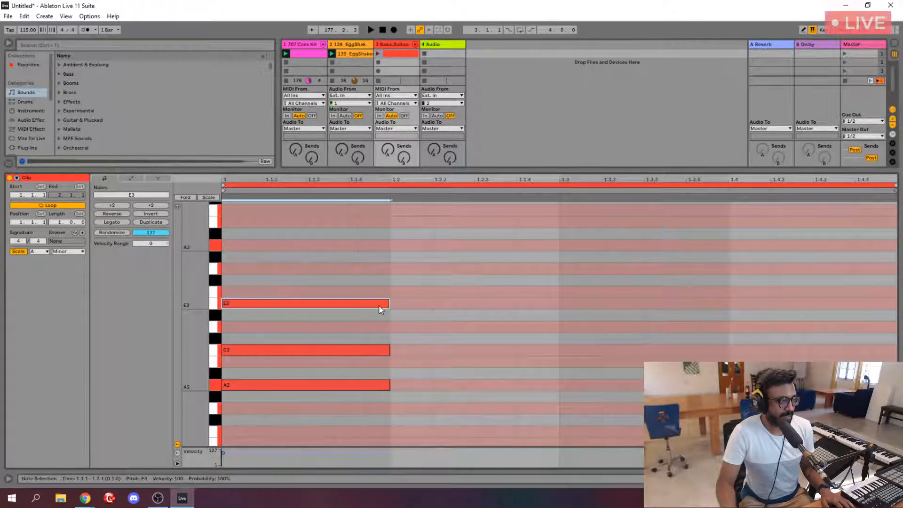
# - Play the Basic Suitcase clip and lower its track volume slightly against the drums and shaker
pyautogui.click(377, 54)
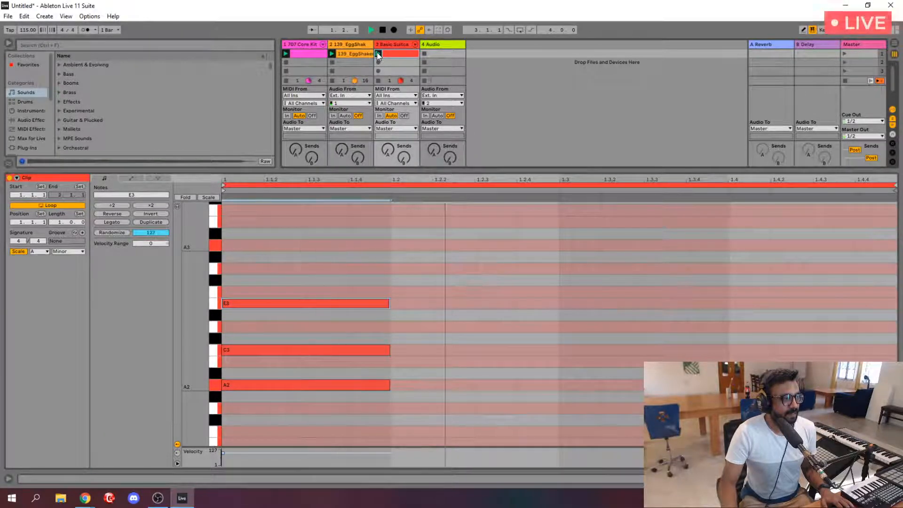
pyautogui.moveTo(527, 171); pyautogui.dragTo(519, 306)
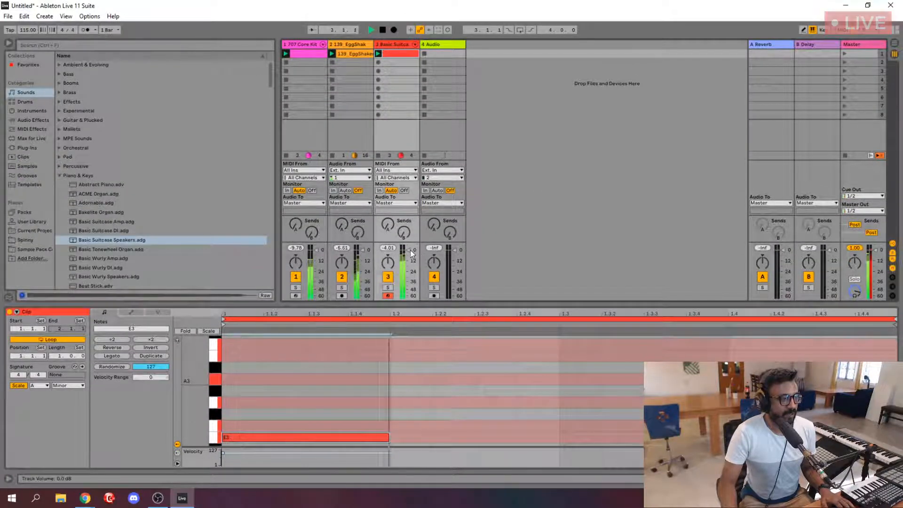
pyautogui.moveTo(409, 250); pyautogui.dragTo(408, 259)
pyautogui.moveTo(473, 305); pyautogui.dragTo(468, 131)
# - Lengthen the opening chord to end at 1.2.3 and place a duplicate of it starting at 1.3
pyautogui.moveTo(419, 380); pyautogui.dragTo(473, 269)
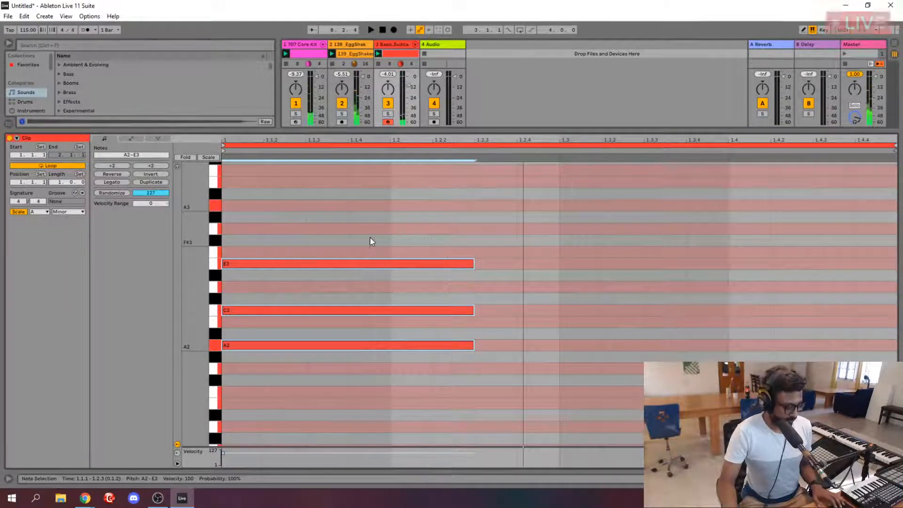
pyautogui.hotkey('ctrl', 'd')
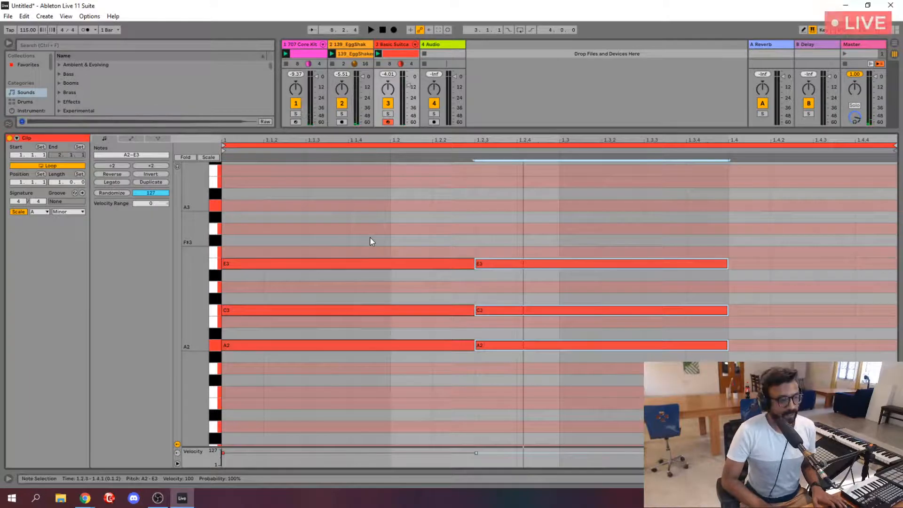
pyautogui.press('Right')
pyautogui.press('Right')
pyautogui.press('Right')
pyautogui.press('Left')
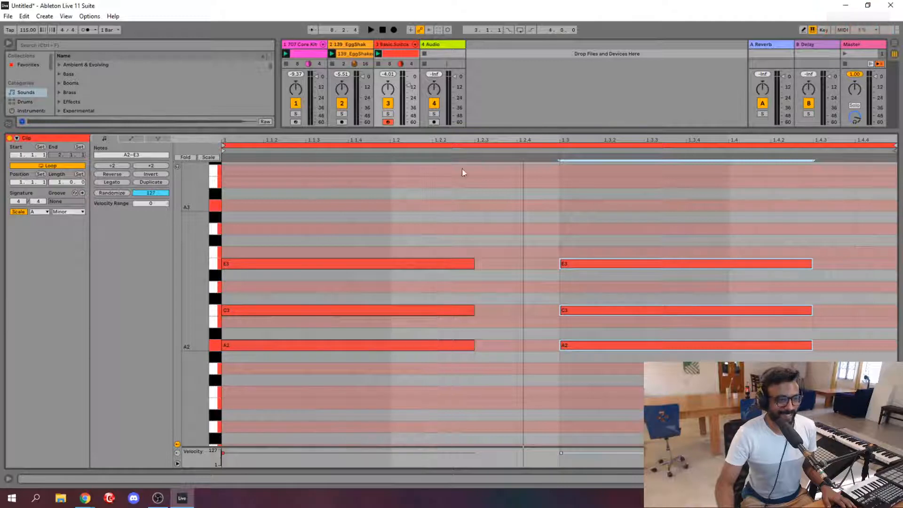
# - Shorten the second chord to end at 1.4.2 and change its notes to C3, E3 and G3
pyautogui.moveTo(810, 264); pyautogui.dragTo(770, 279)
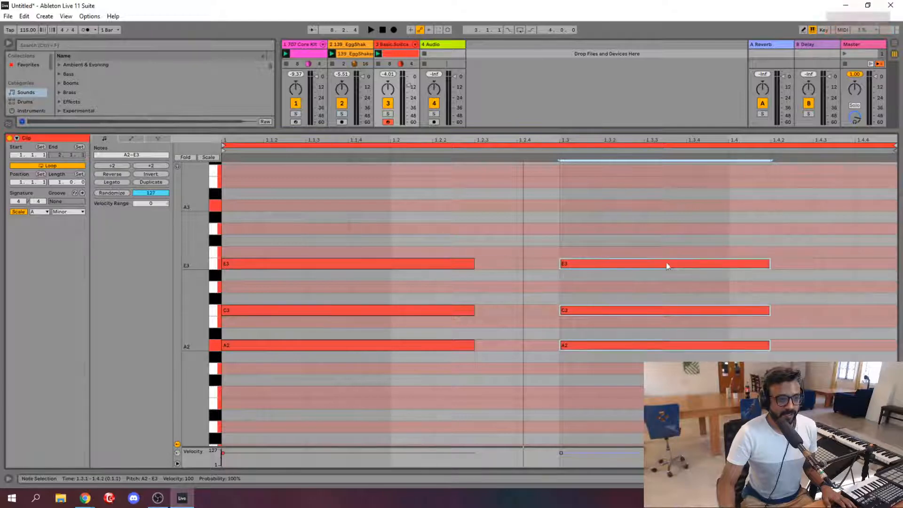
pyautogui.moveTo(668, 264); pyautogui.dragTo(669, 230)
pyautogui.click(646, 273)
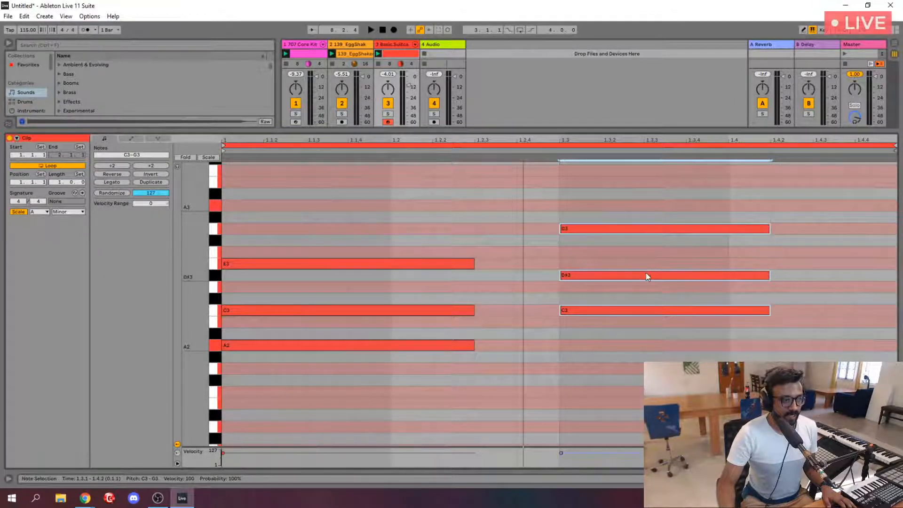
pyautogui.press('Up')
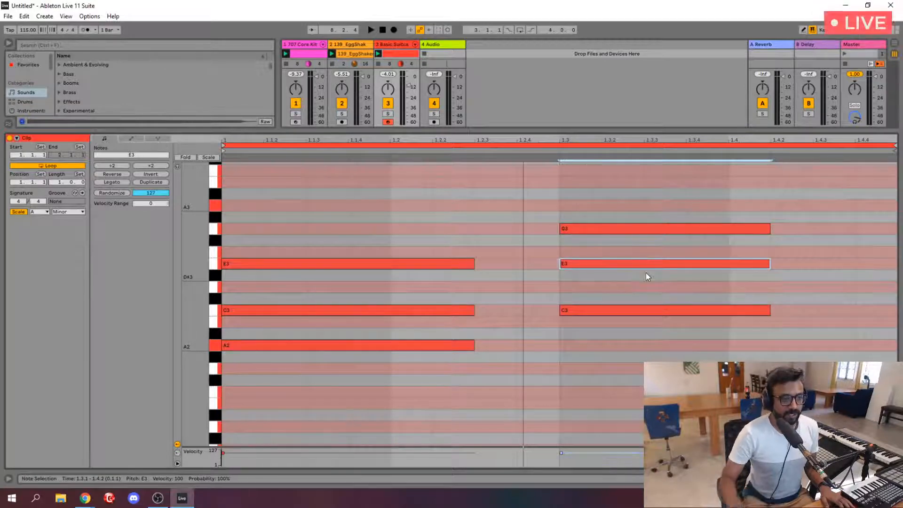
# - Duplicate the second chord at 1.4.2 and shorten the copy to end at the bar line
pyautogui.click(675, 354)
pyautogui.moveTo(675, 353); pyautogui.dragTo(642, 227)
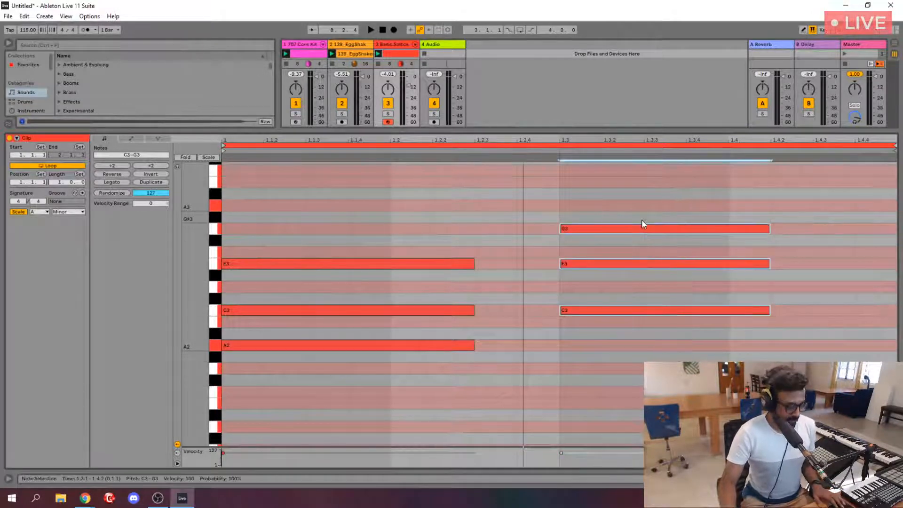
pyautogui.hotkey('ctrl', 'd')
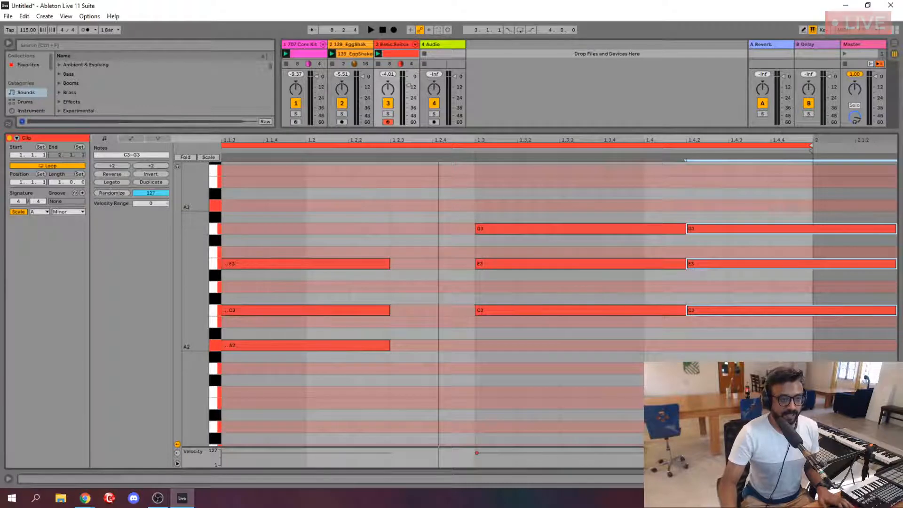
pyautogui.moveTo(895, 309); pyautogui.dragTo(813, 311)
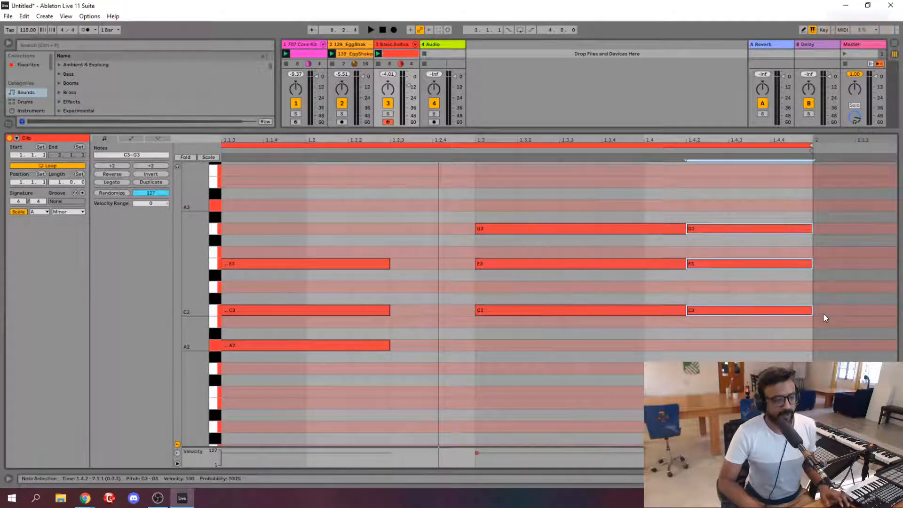
# - Change the third chord's notes to B2, E3 and G3 and audition the loop
pyautogui.press('Up')
pyautogui.press('Up')
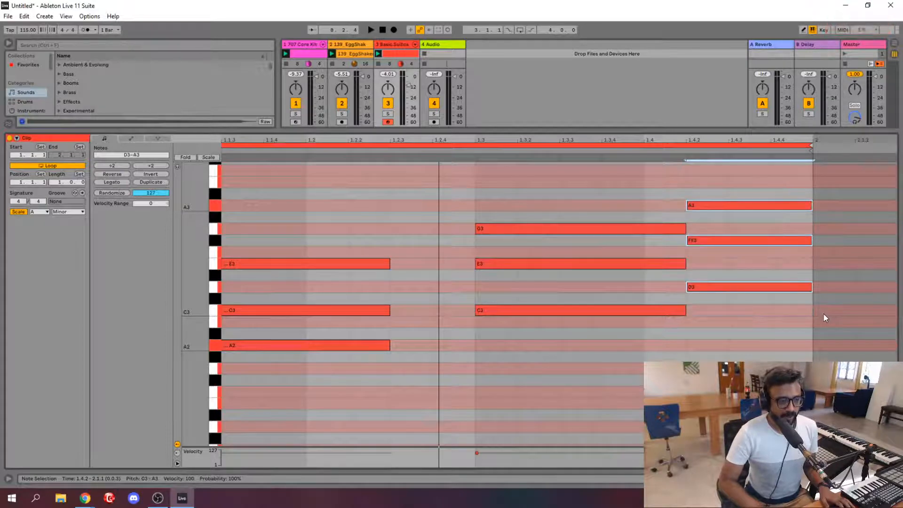
pyautogui.press('Down')
pyautogui.press('Down')
pyautogui.press('Down')
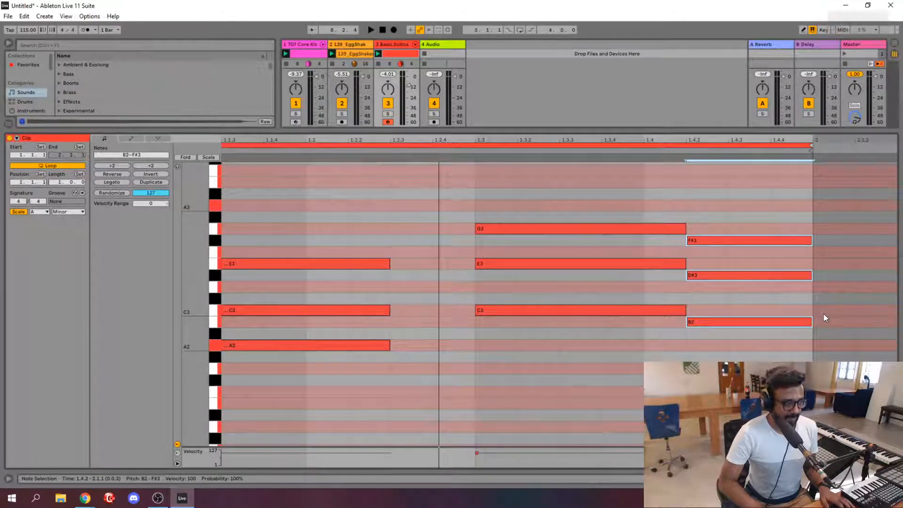
pyautogui.click(730, 249)
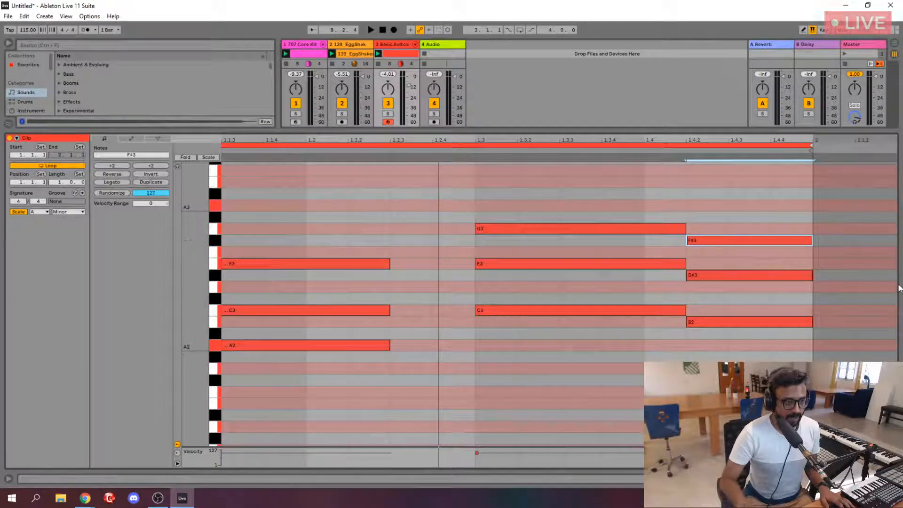
pyautogui.press('Up')
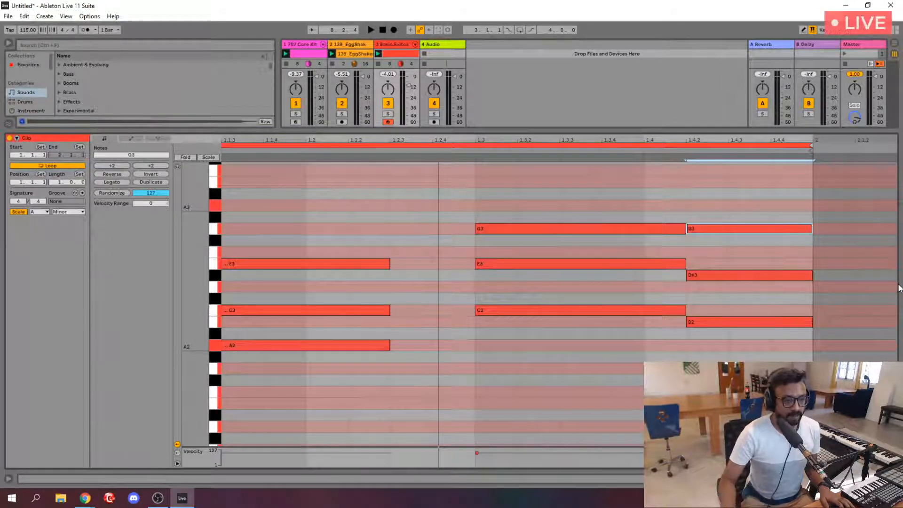
pyautogui.click(749, 277)
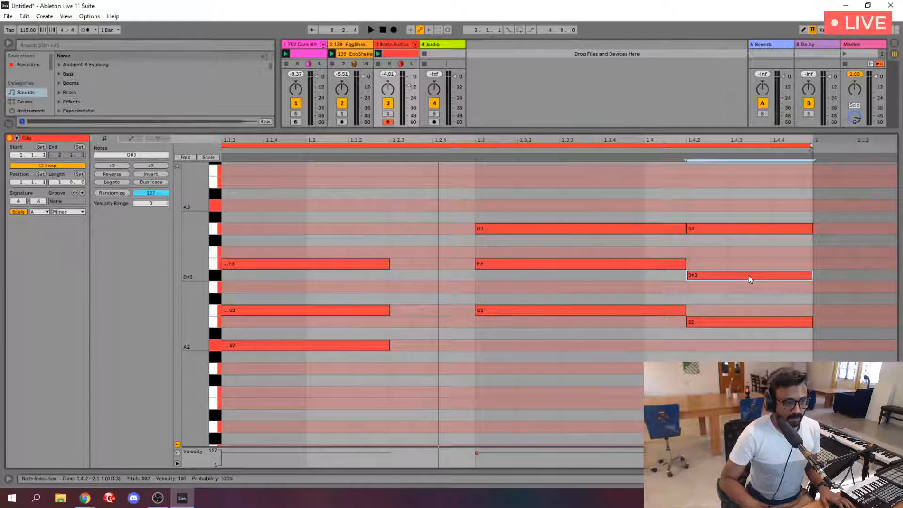
pyautogui.press('Up')
pyautogui.press('space')
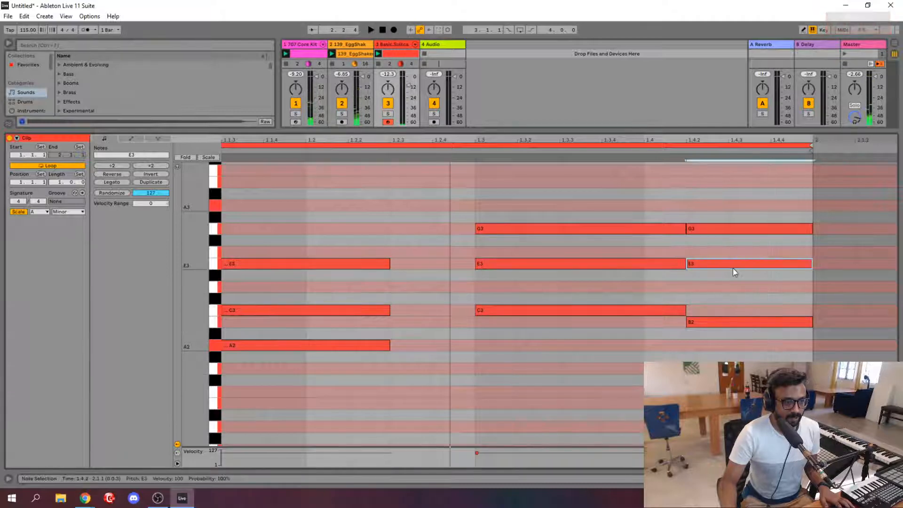
# - Revoice the third chord as D3, G3 and B3, auditioning the loop between changes
pyautogui.moveTo(735, 234); pyautogui.dragTo(714, 187)
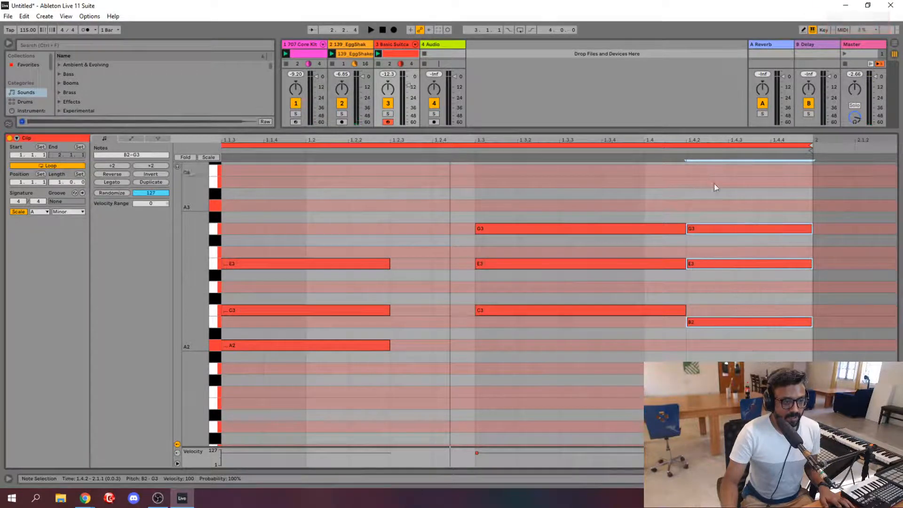
pyautogui.moveTo(740, 326); pyautogui.dragTo(742, 288)
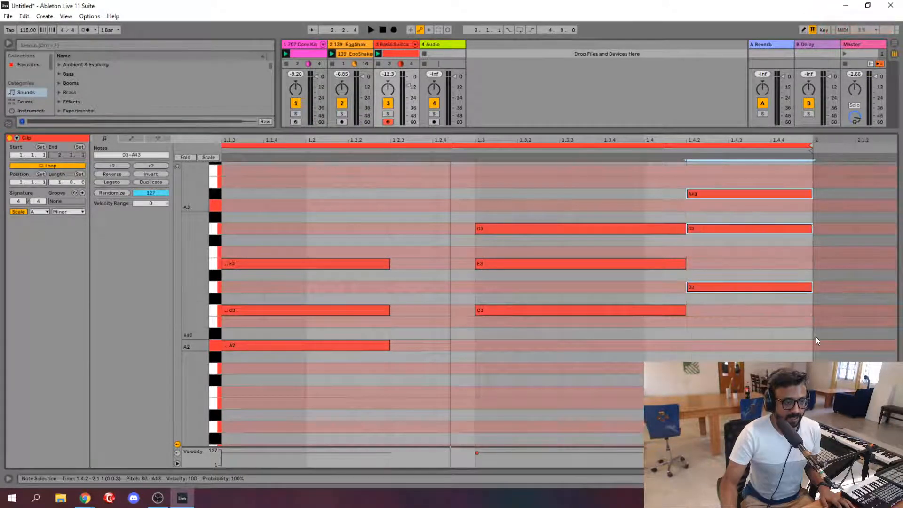
pyautogui.press('space')
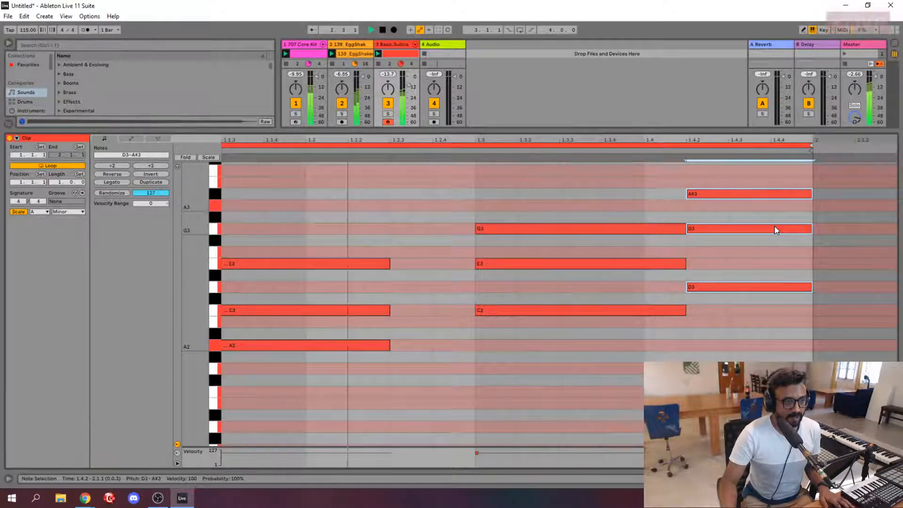
pyautogui.press('space')
pyautogui.click(761, 197)
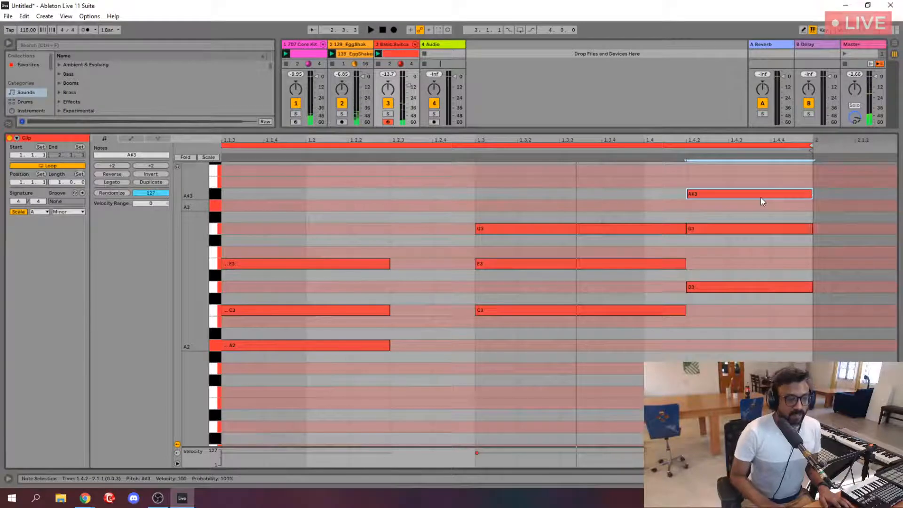
pyautogui.press('Up')
# - Audition the full groove, set the song tempo to 110 BPM and restart playback
pyautogui.press('space')
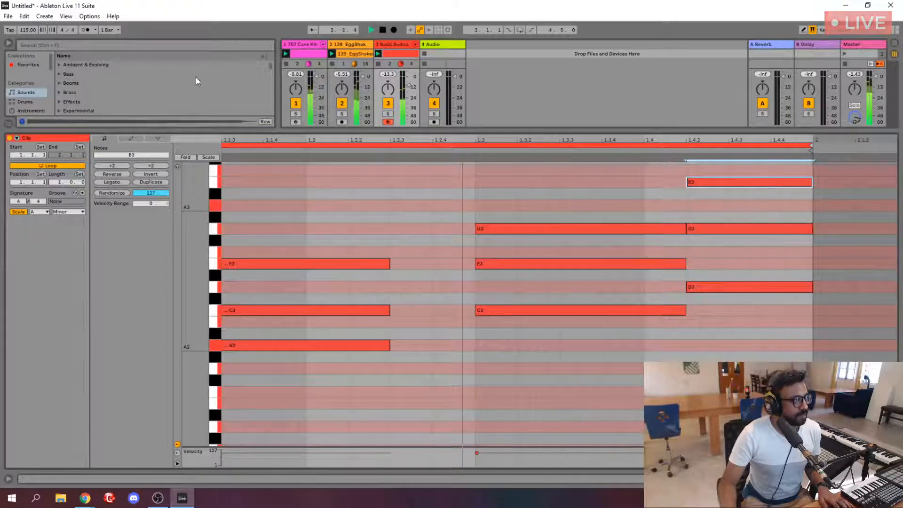
pyautogui.press('space')
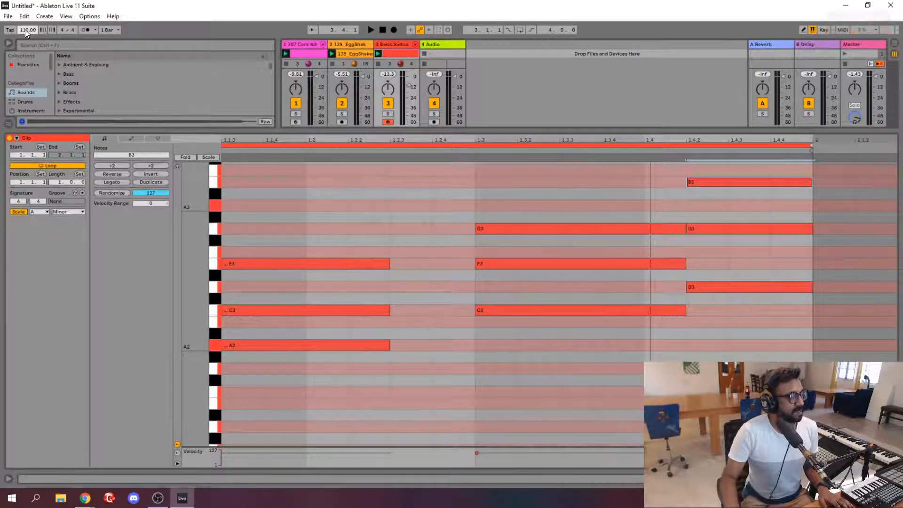
pyautogui.press('space')
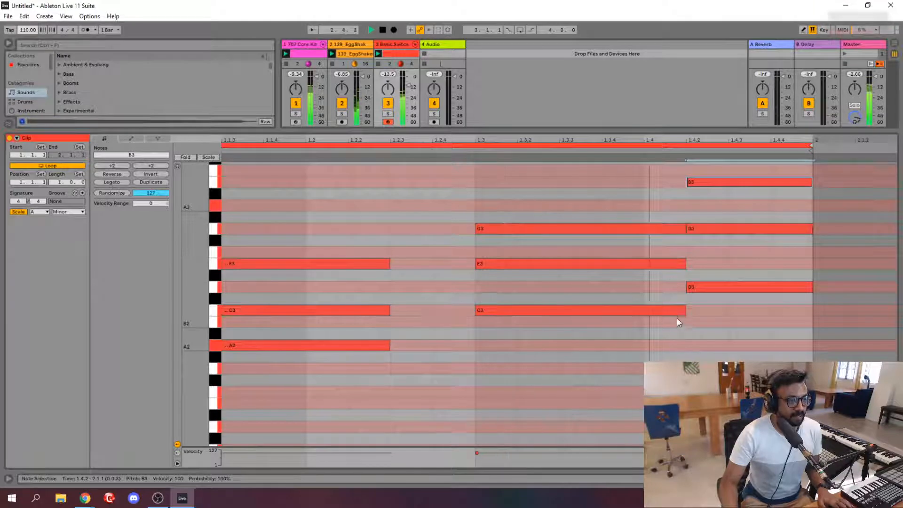
# - Shorten the second chord to end at 1.4 and add short G3, E3 and C3 notes between 1.4 and 1.4.2
pyautogui.moveTo(671, 337); pyautogui.dragTo(644, 230)
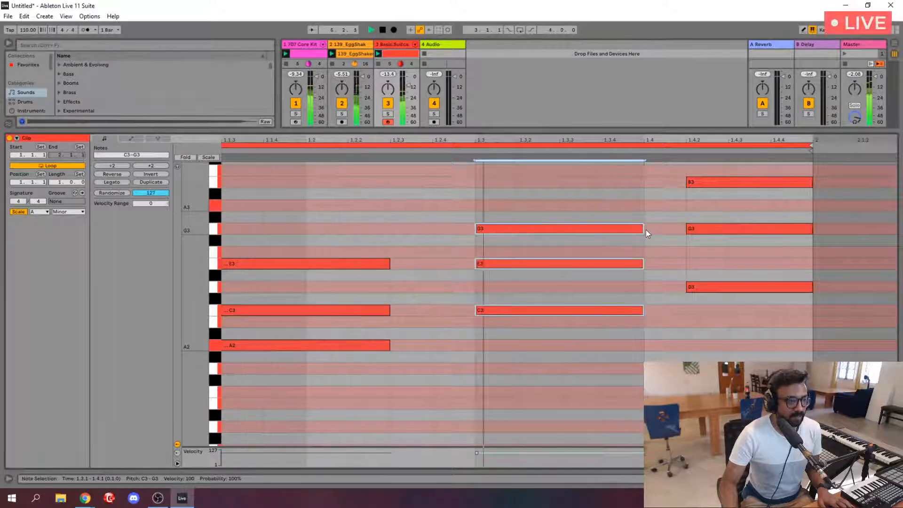
pyautogui.moveTo(641, 344); pyautogui.dragTo(605, 228)
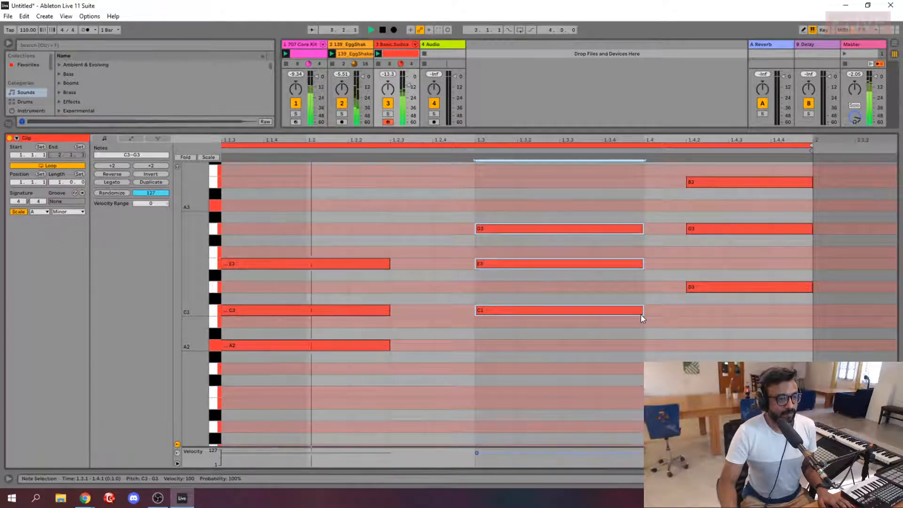
pyautogui.doubleClick(661, 228)
pyautogui.doubleClick(659, 264)
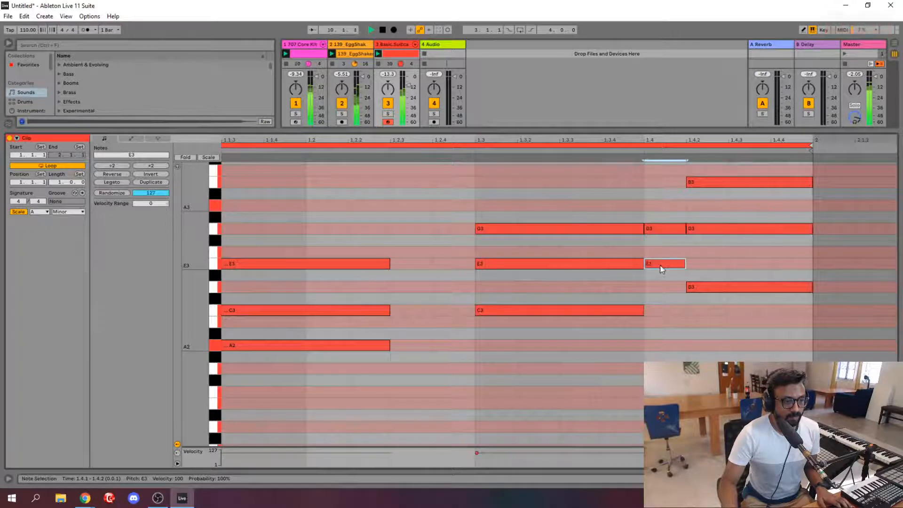
pyautogui.doubleClick(660, 312)
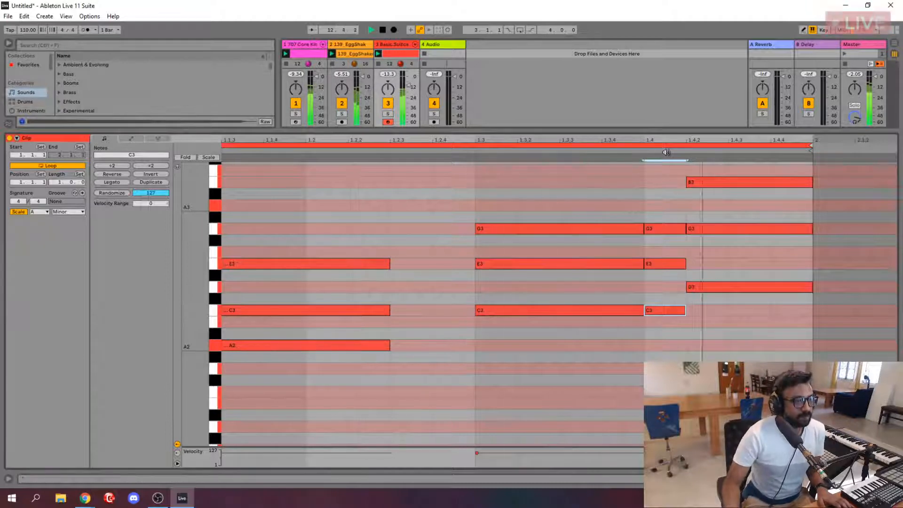
# - Drop the top note of every chord in the electric piano clip by an octave and audition the loop
pyautogui.moveTo(660, 132); pyautogui.dragTo(663, 200)
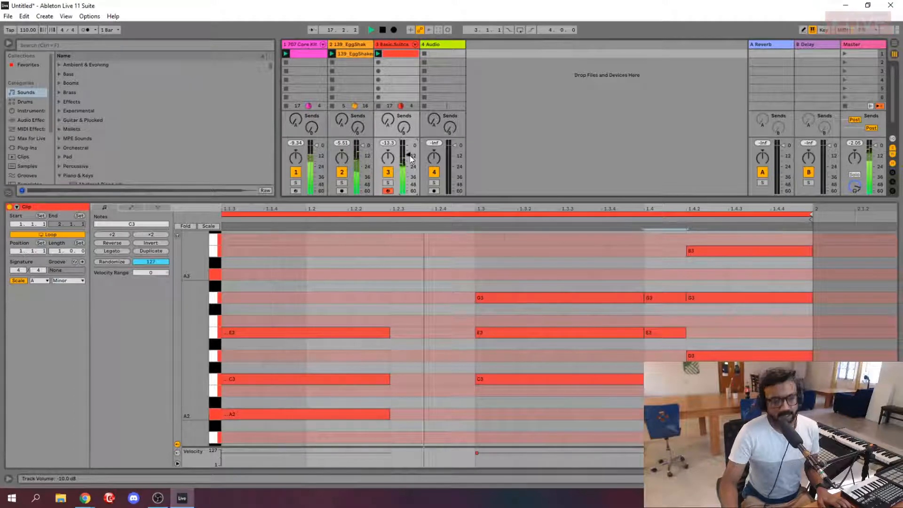
pyautogui.click(377, 334)
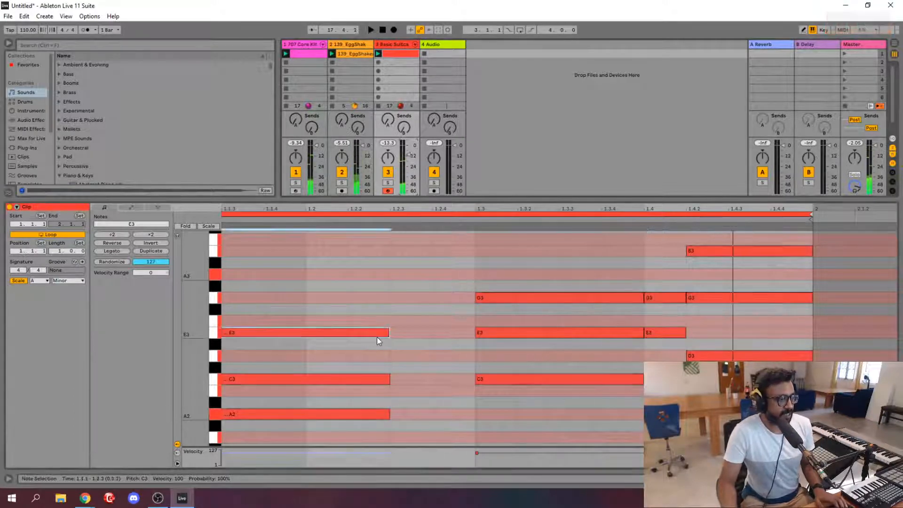
pyautogui.keyDown('shift'); pyautogui.click(517, 298); pyautogui.keyUp('shift')
pyautogui.keyDown('shift'); pyautogui.click(665, 297); pyautogui.keyUp('shift')
pyautogui.keyDown('shift'); pyautogui.click(732, 252); pyautogui.keyUp('shift')
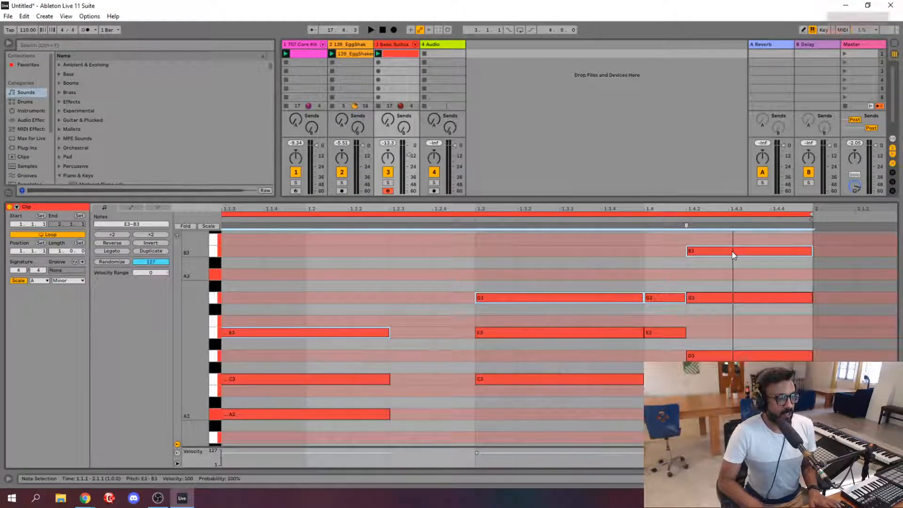
pyautogui.hotkey('shift', 'Down')
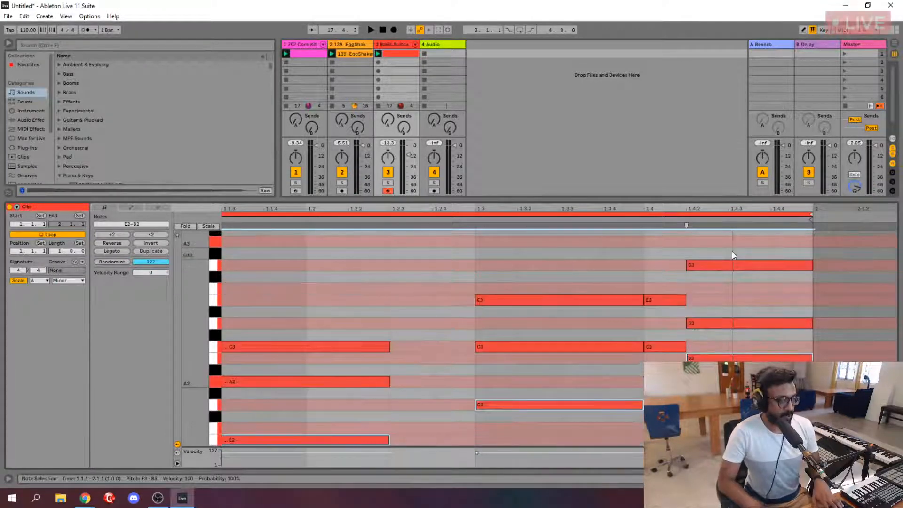
pyautogui.press('space')
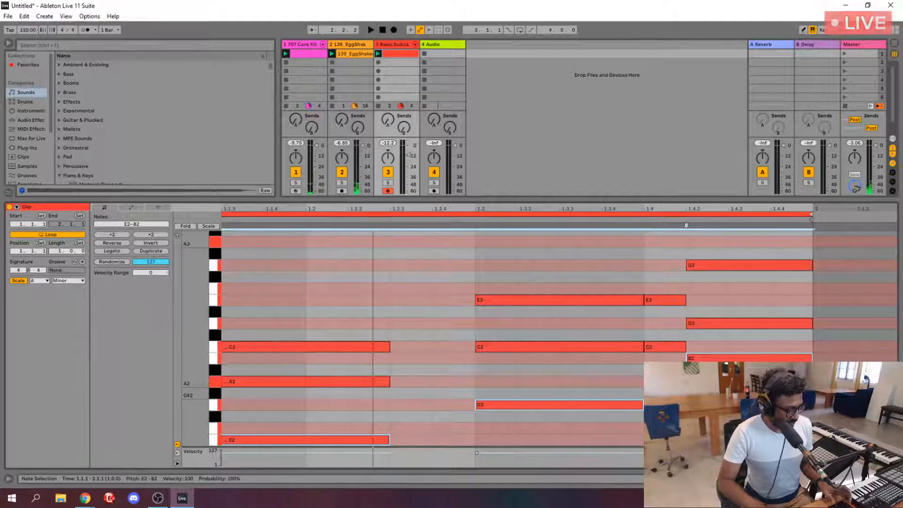
# - Transpose all the notes of the electric piano clip up one octave and audition the loop
pyautogui.hotkey('ctrl', 'a')
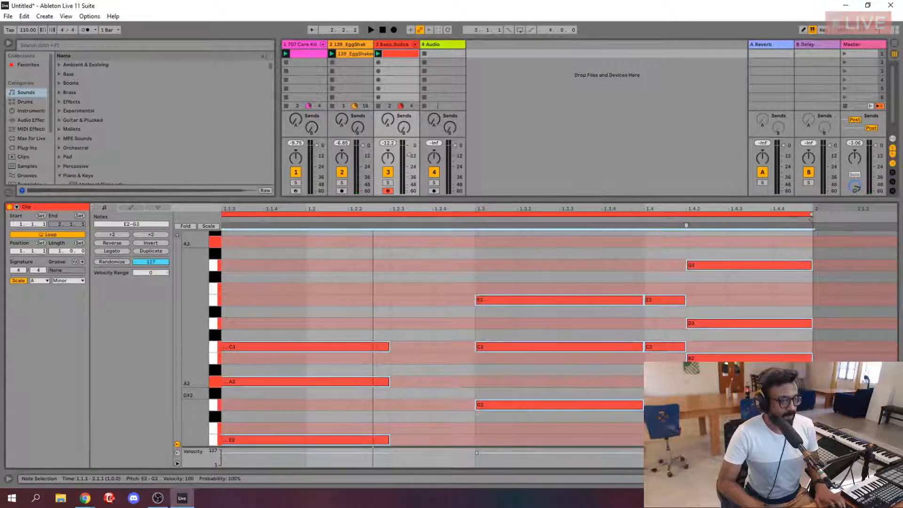
pyautogui.hotkey('shift', 'Up')
pyautogui.press('space')
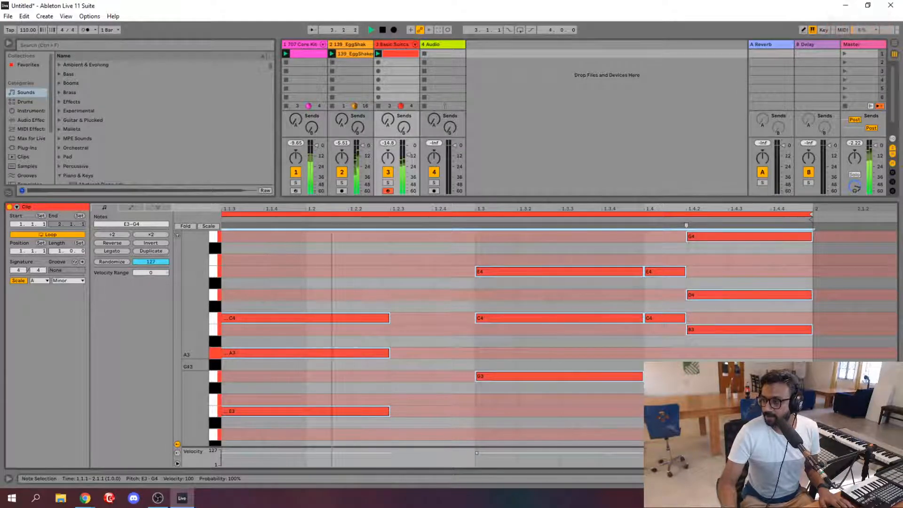
pyautogui.hotkey('shift', 'Tab')
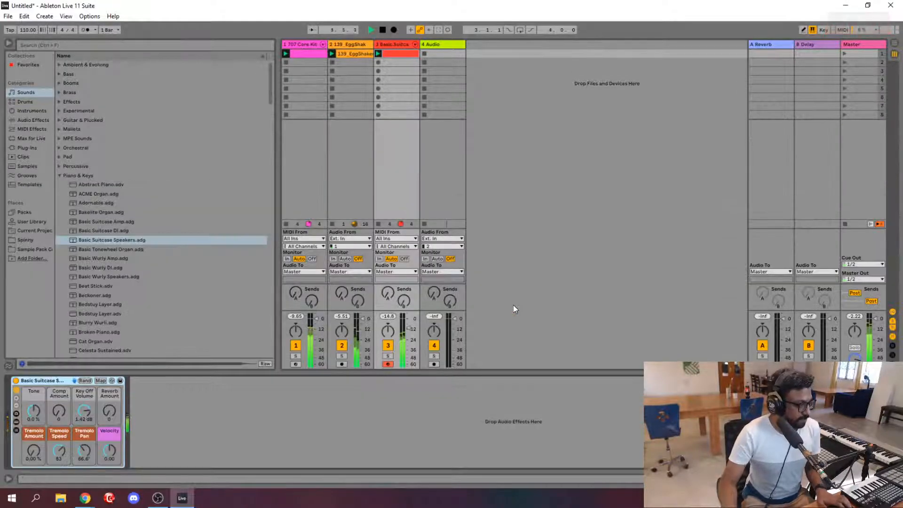
pyautogui.hotkey('shift', 'Tab')
pyautogui.press('space')
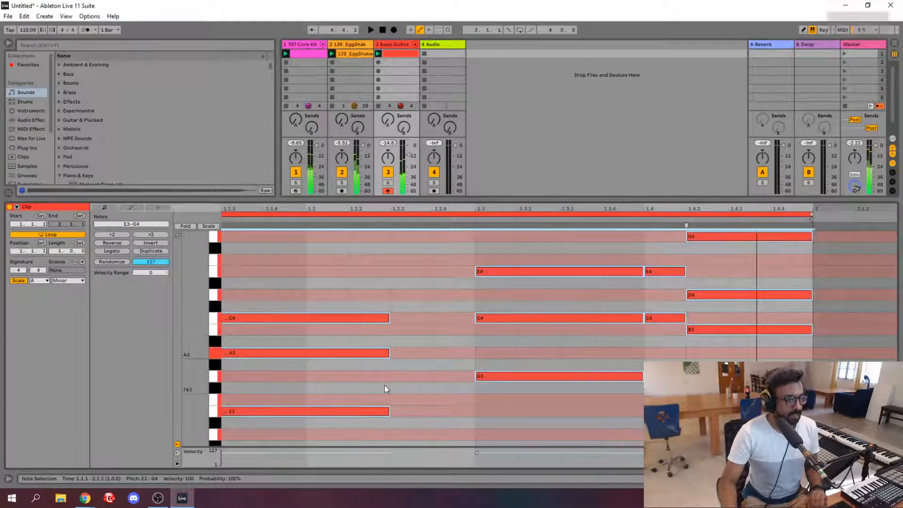
# - Try lowering the bottom note of every chord by an octave and audition the loop
pyautogui.scroll(-2, 384, 385)
pyautogui.click(373, 392)
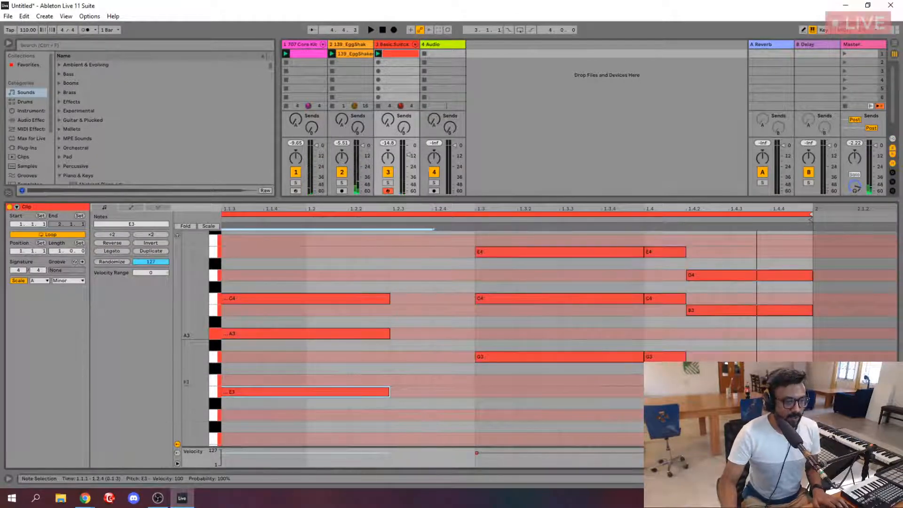
pyautogui.moveTo(660, 374); pyautogui.dragTo(534, 349)
pyautogui.moveTo(794, 333); pyautogui.dragTo(739, 318)
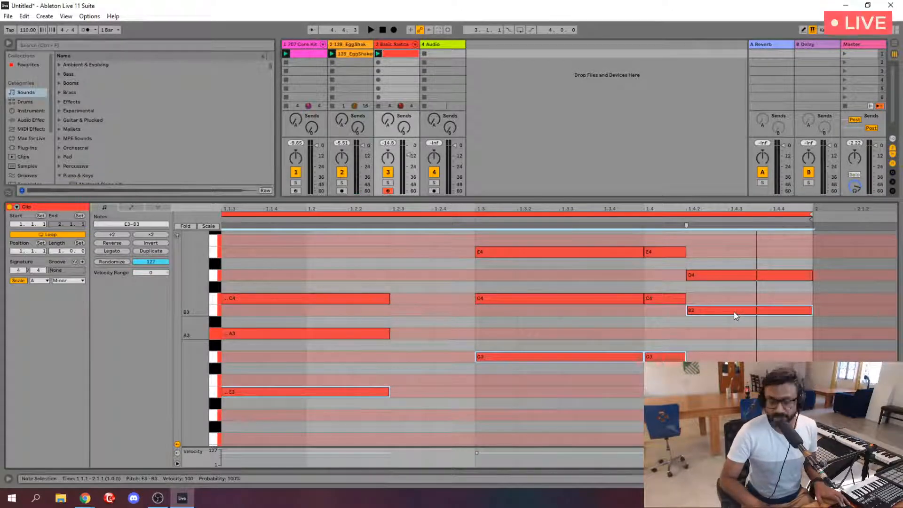
pyautogui.hotkey('shift', 'Down')
pyautogui.press('space')
pyautogui.scroll(5, 461, 255)
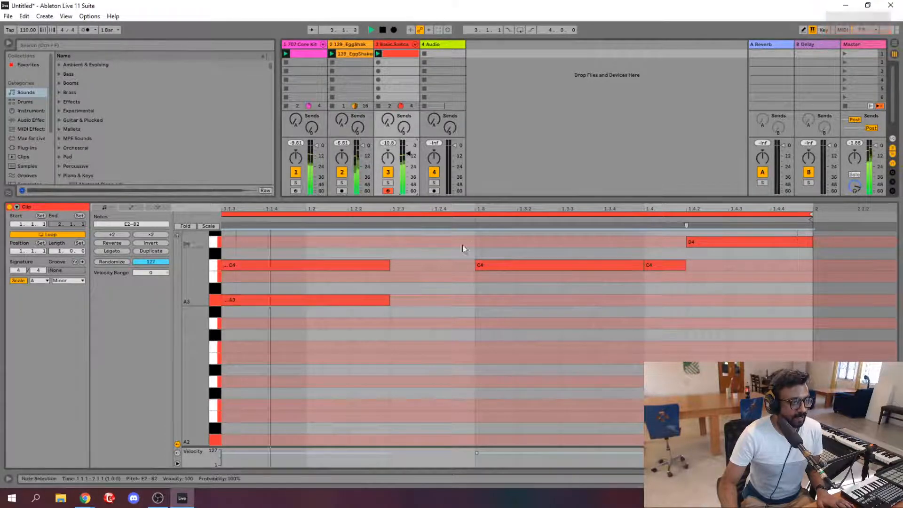
pyautogui.scroll(3, 468, 250)
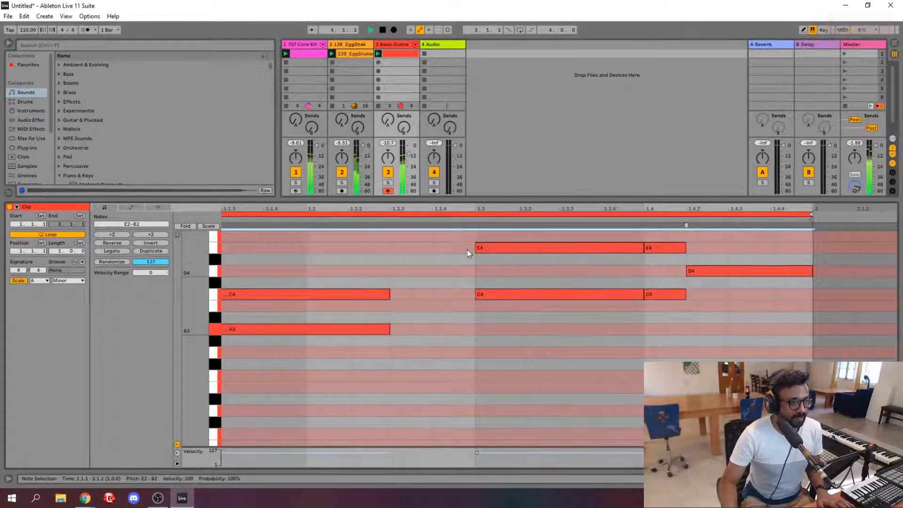
pyautogui.scroll(4, 467, 250)
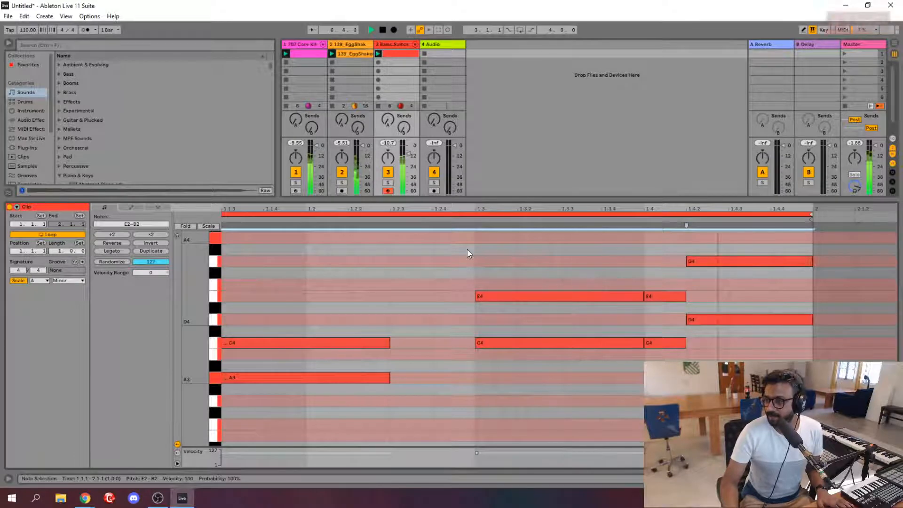
pyautogui.press('space')
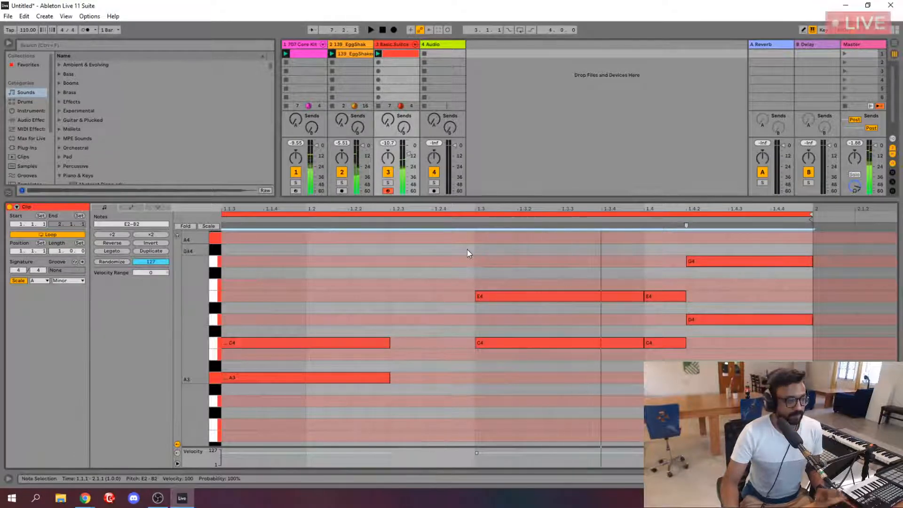
# - Undo the octave drop of the chords' lowest notes and audition the loop again
pyautogui.scroll(-2, 467, 249)
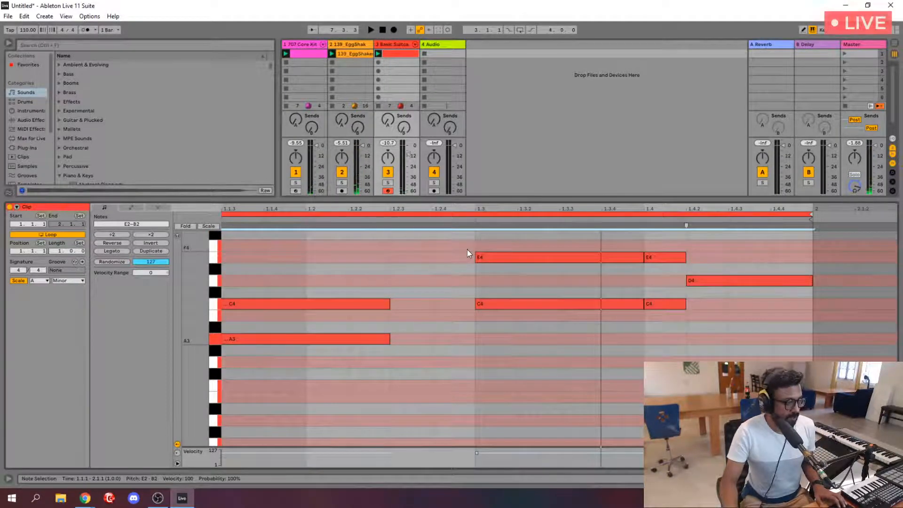
pyautogui.scroll(-2, 401, 348)
pyautogui.click(412, 348)
pyautogui.scroll(-2, 412, 344)
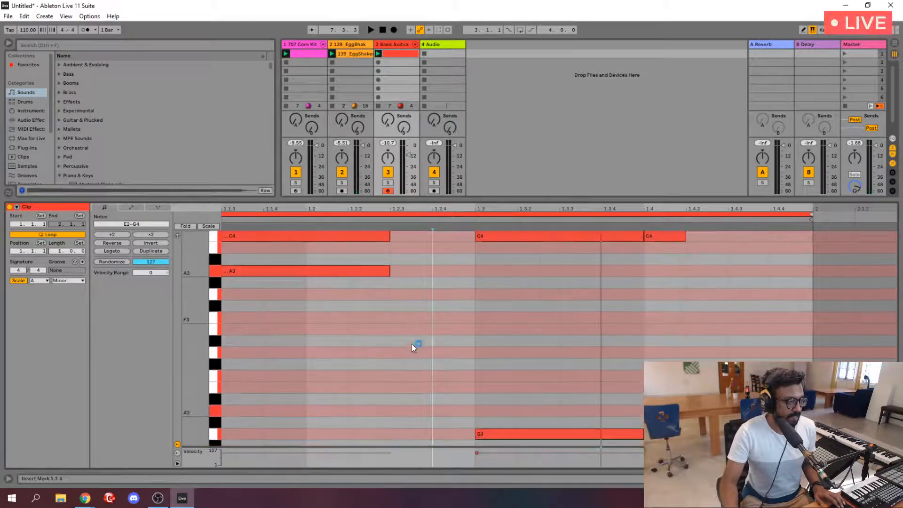
pyautogui.hotkey('ctrl', 'z')
pyautogui.scroll(2, 527, 363)
pyautogui.press('space')
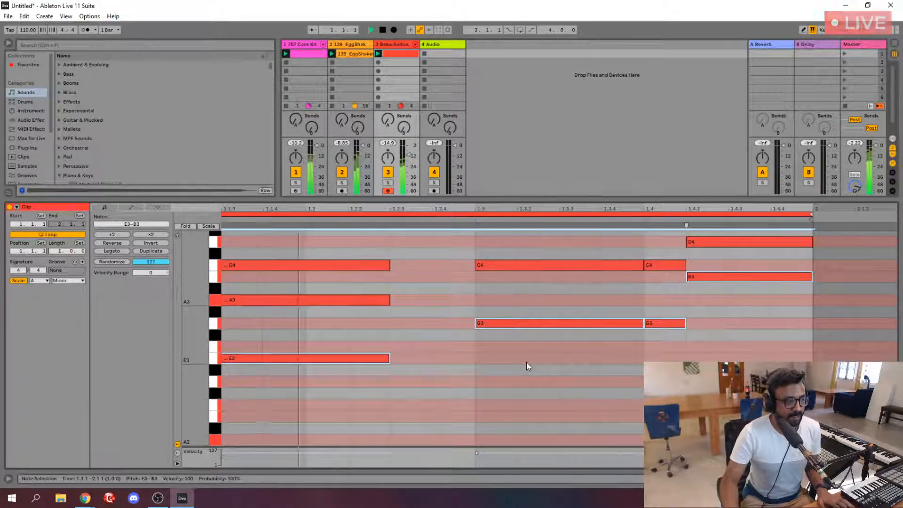
pyautogui.scroll(6, 526, 363)
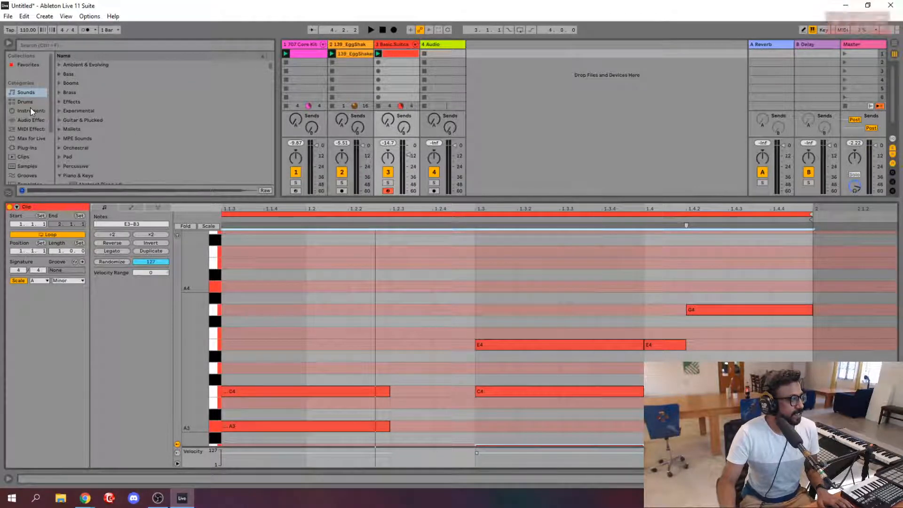
# - Preview the Bass presets in the Sounds category from 5th Bass through Azimuth Bass and load Azimuth Bass onto a new track
pyautogui.click(59, 74)
pyautogui.click(103, 83)
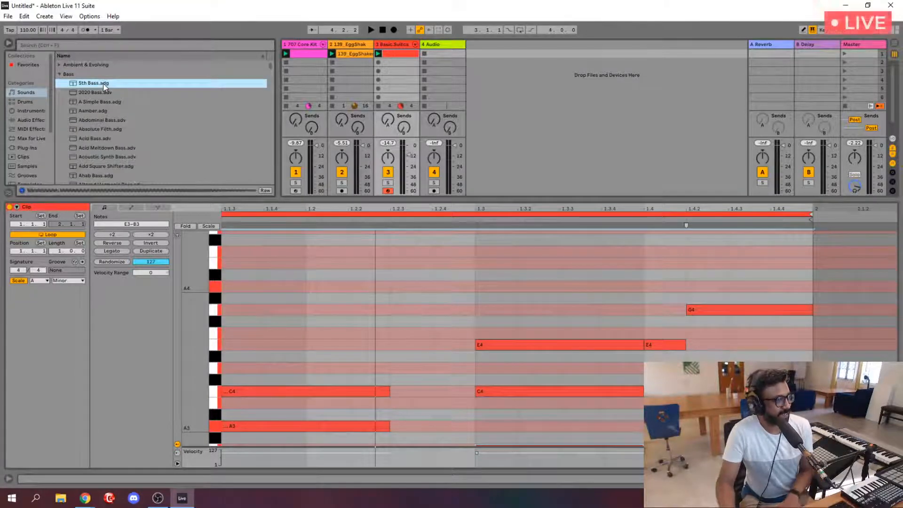
pyautogui.press('Down')
pyautogui.press('Down')
pyautogui.press('Down')
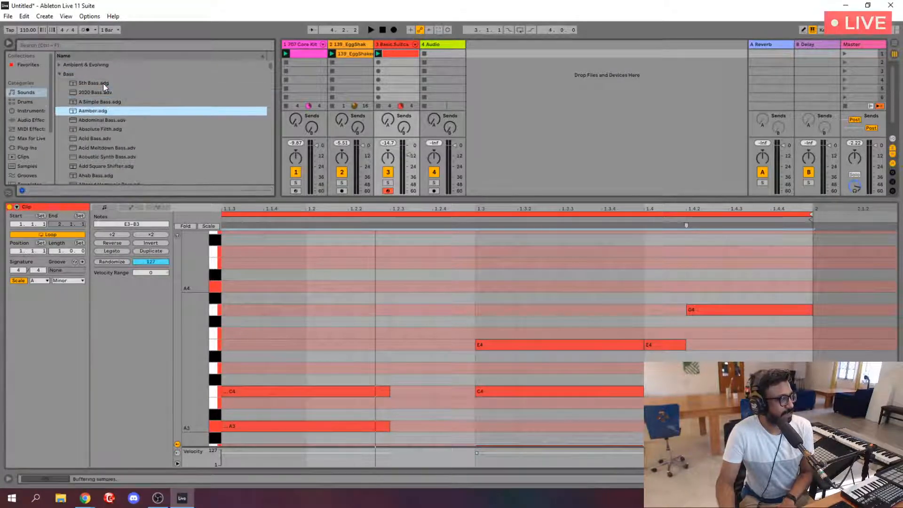
pyautogui.press('Down')
pyautogui.press('Down')
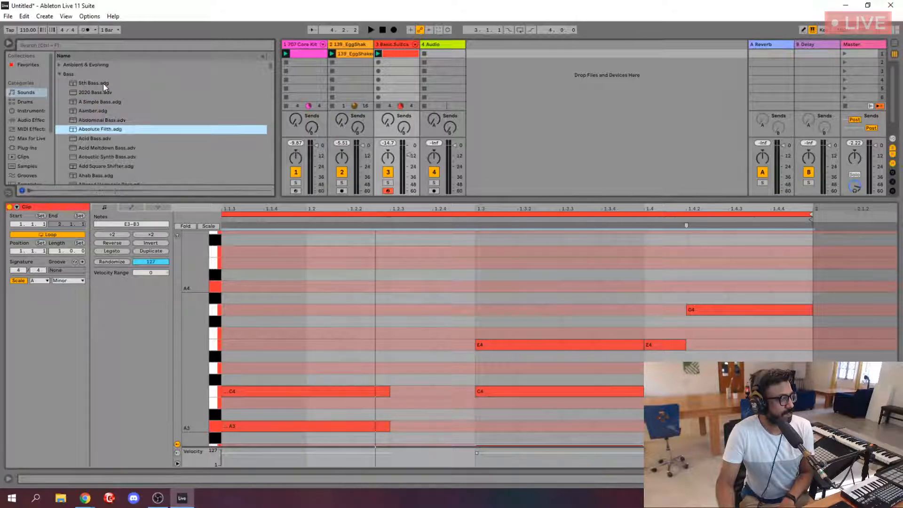
pyautogui.press('Down')
pyautogui.press('Down')
pyautogui.press('Down')
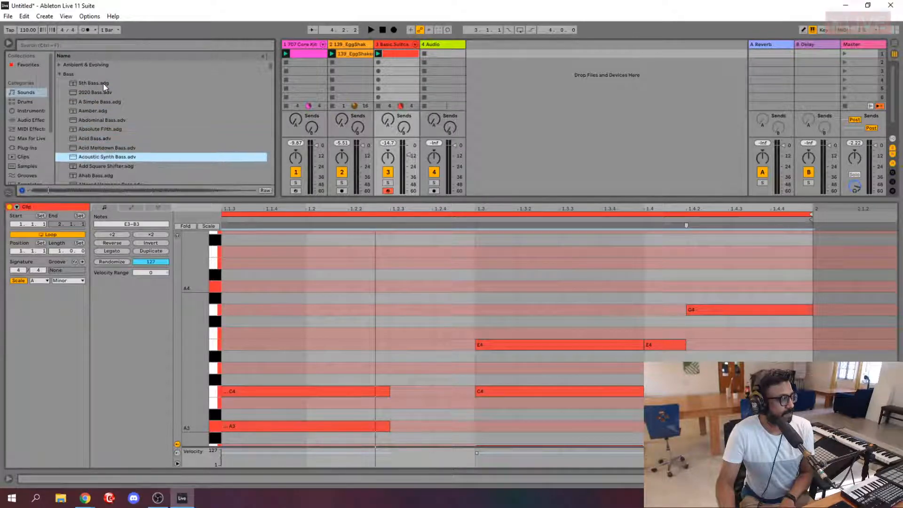
pyautogui.press('Down')
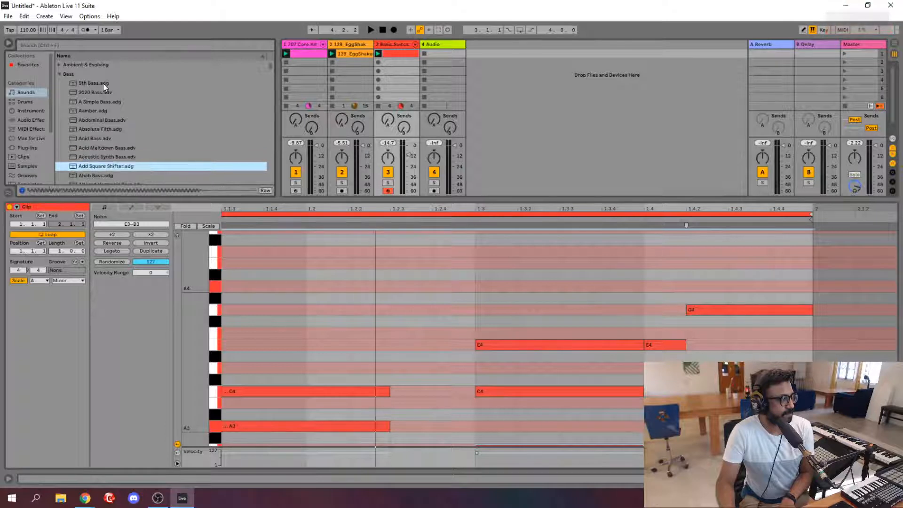
pyautogui.press('Down')
pyautogui.press('Down')
pyautogui.press('Down')
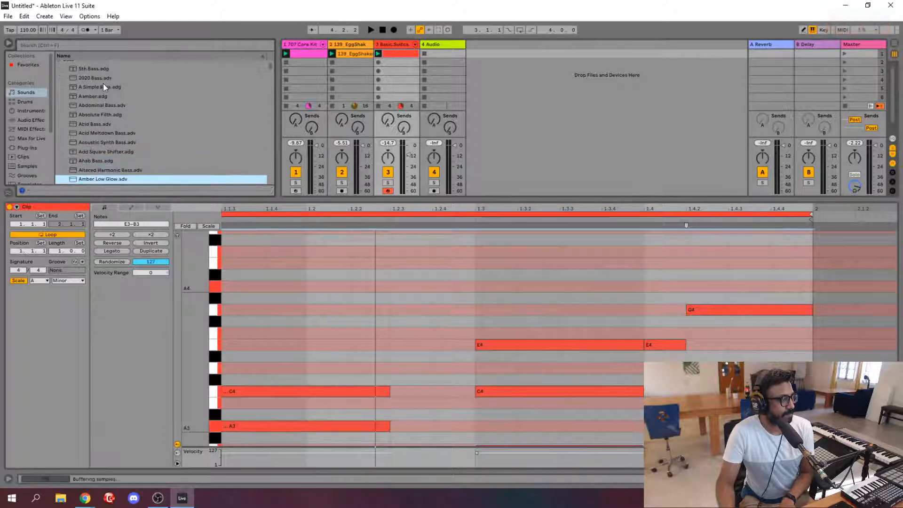
pyautogui.press('Down')
pyautogui.press('Down')
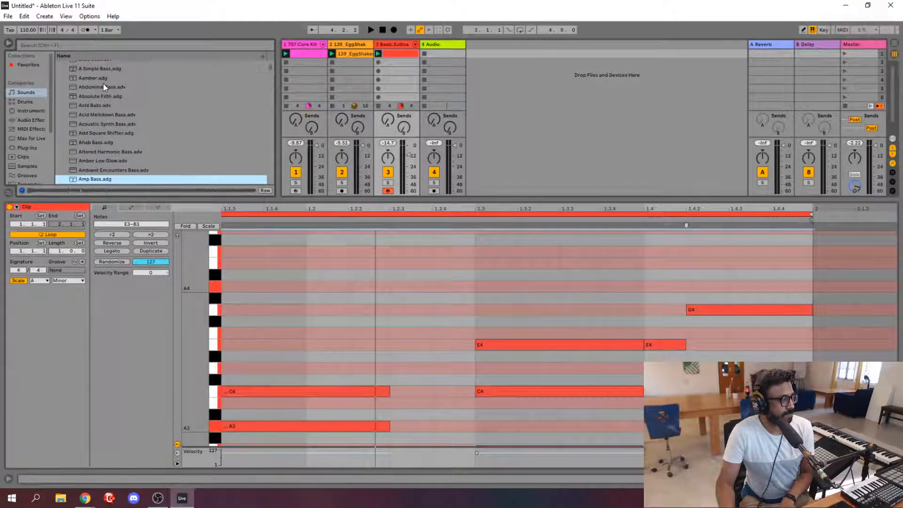
pyautogui.press('Down')
pyautogui.press('Down')
pyautogui.press('Down')
pyautogui.press('Down')
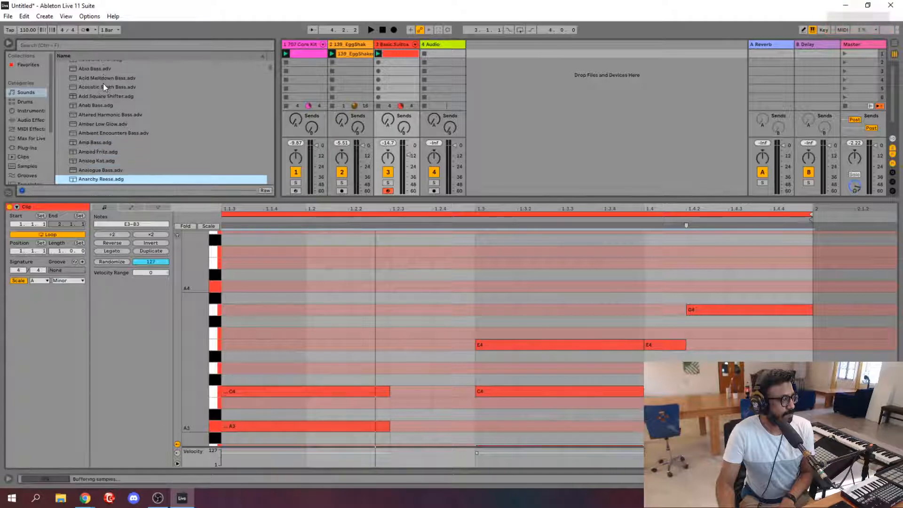
pyautogui.press('Down')
pyautogui.press('Down')
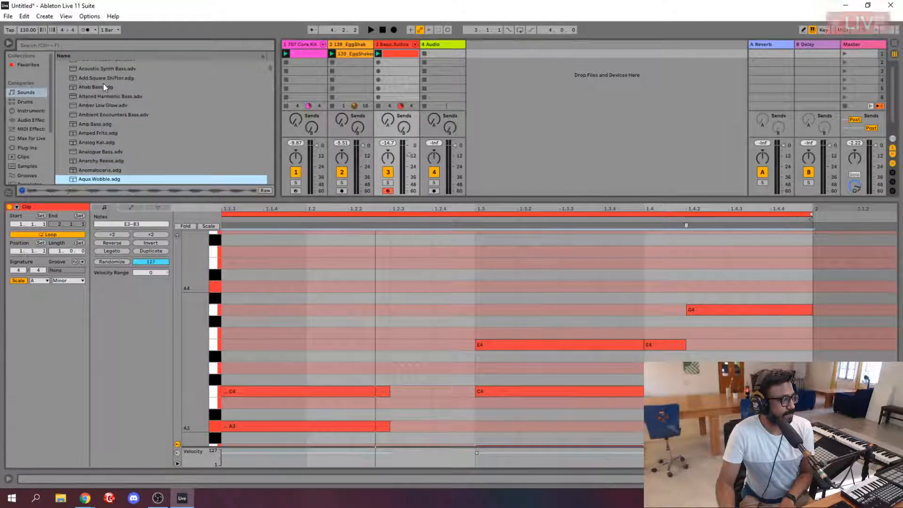
pyautogui.press('Down')
pyautogui.press('Down')
pyautogui.press('Down')
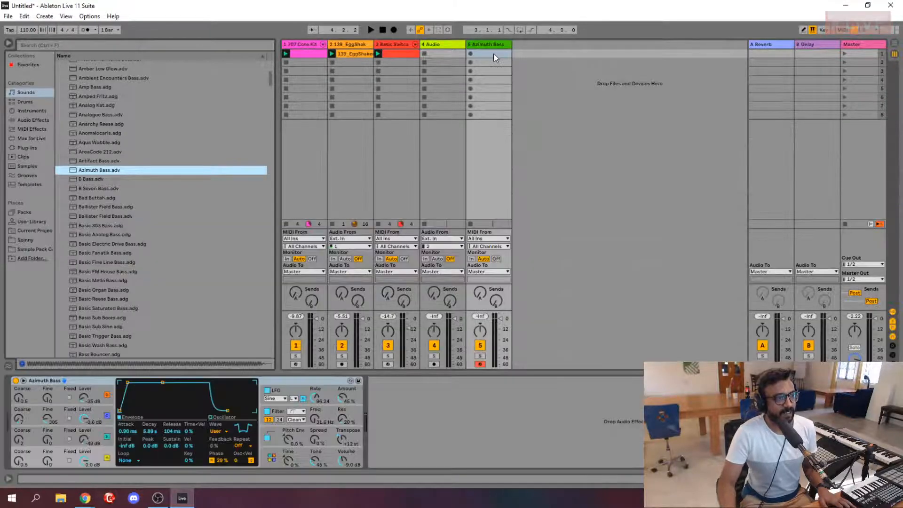
# - Move the Azimuth Bass track directly after the electric piano track and create an empty clip in its first slot
pyautogui.moveTo(495, 46); pyautogui.dragTo(425, 45)
pyautogui.doubleClick(445, 55)
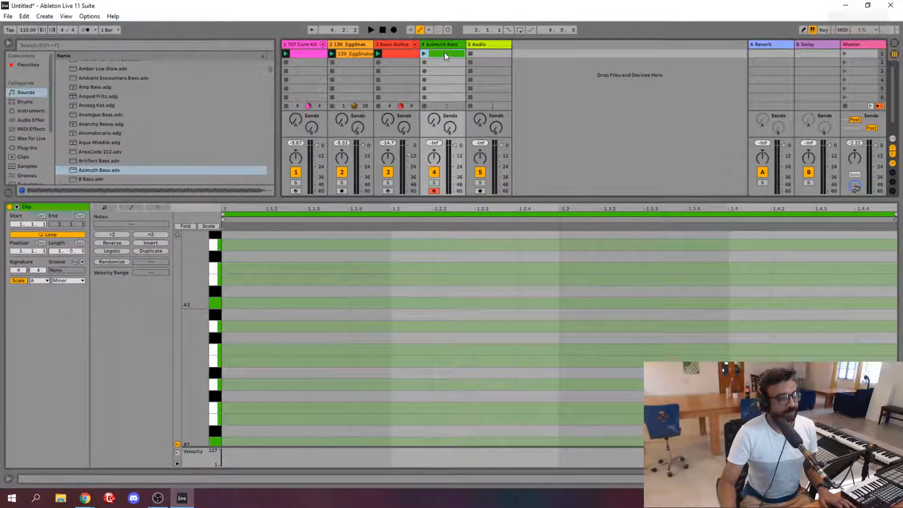
# - Add an A1 note from 1.1.1 to 1.1.3 in the bass clip and briefly start playback to check it
pyautogui.scroll(-5, 325, 378)
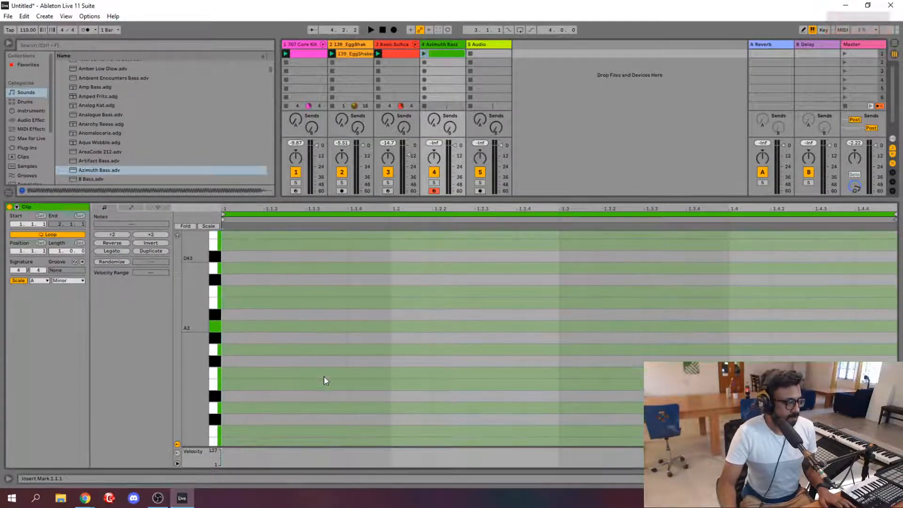
pyautogui.scroll(-3, 272, 386)
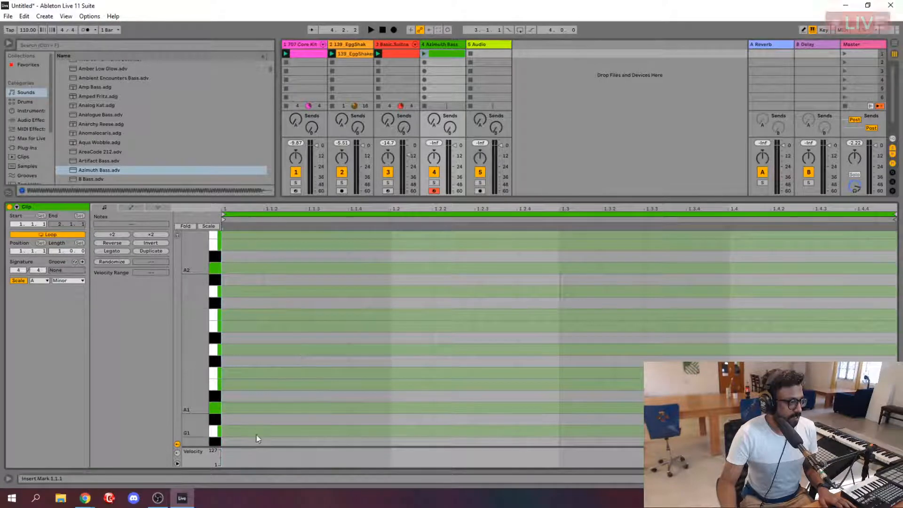
pyautogui.doubleClick(250, 408)
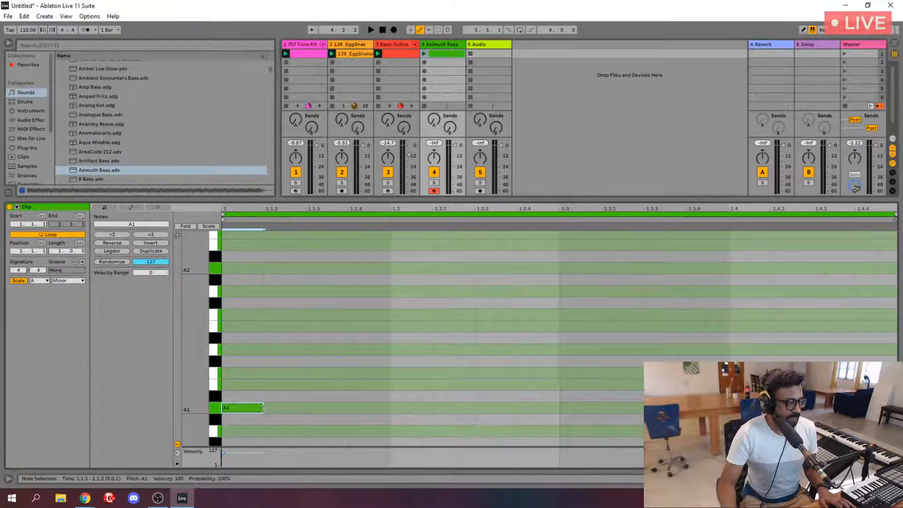
pyautogui.moveTo(263, 409); pyautogui.dragTo(289, 412)
pyautogui.press('space')
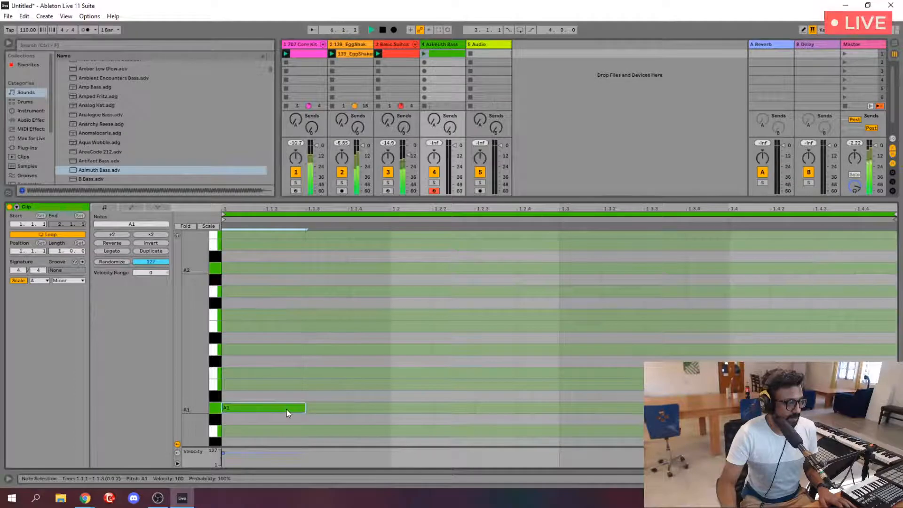
pyautogui.press('space')
pyautogui.press('space')
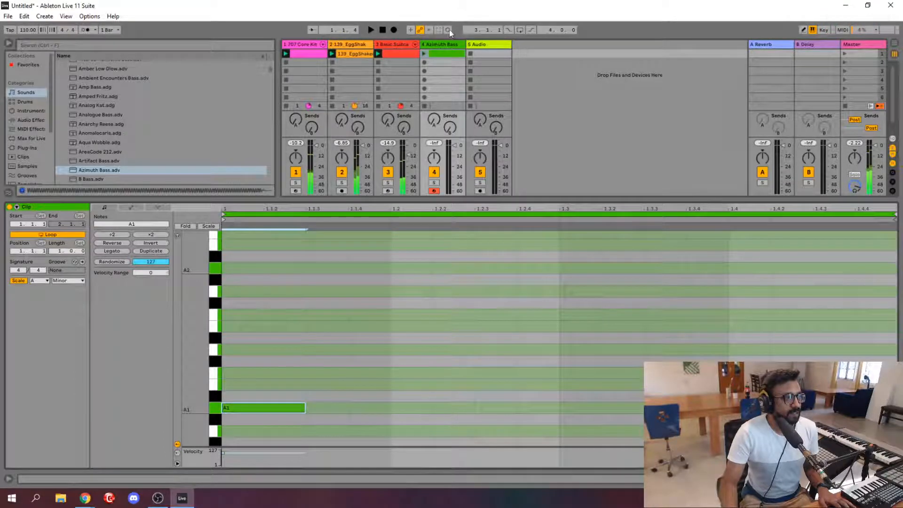
# - Launch the bass clip, lower its note an octave to A0 and add a second A0 from 1.1.3 to 1.1.4
pyautogui.click(423, 54)
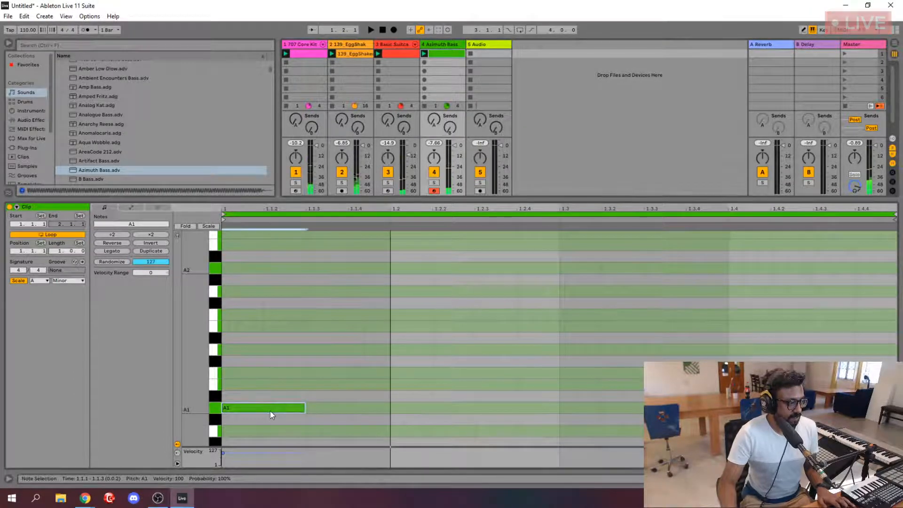
pyautogui.hotkey('shift', 'Down')
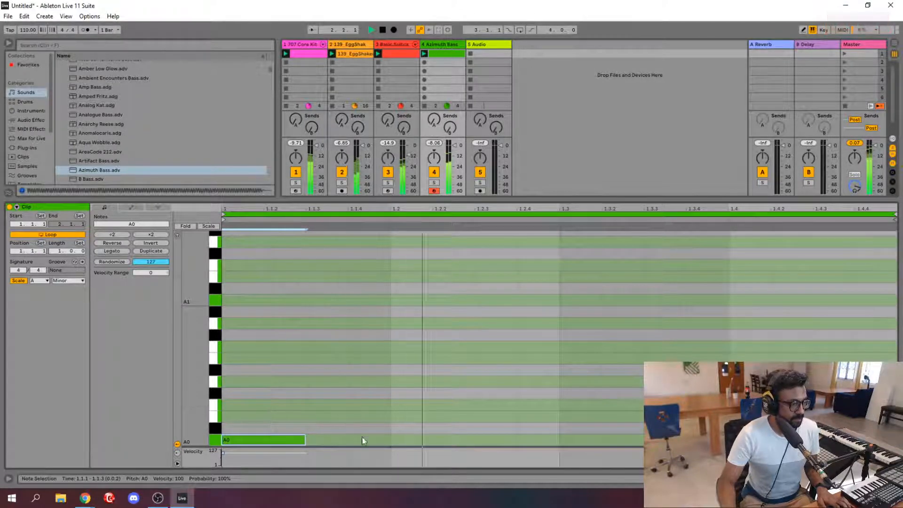
pyautogui.doubleClick(399, 441)
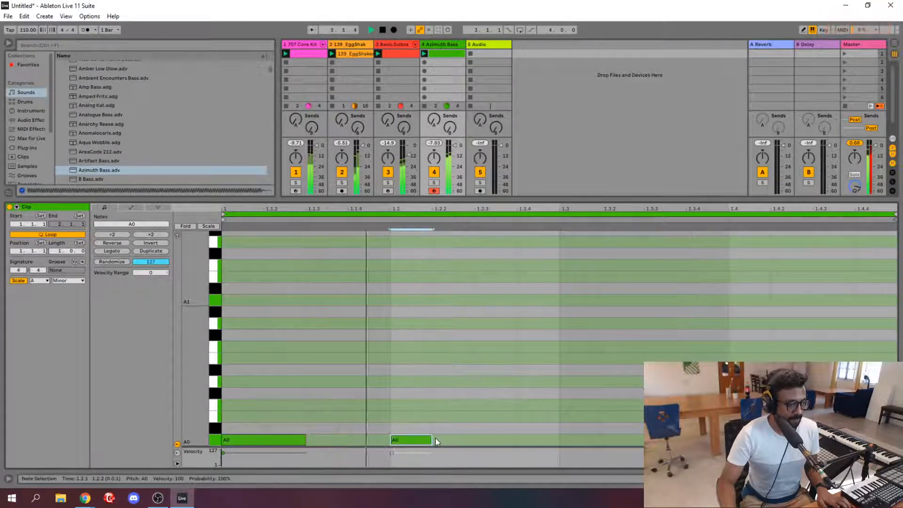
pyautogui.moveTo(420, 438); pyautogui.dragTo(351, 443)
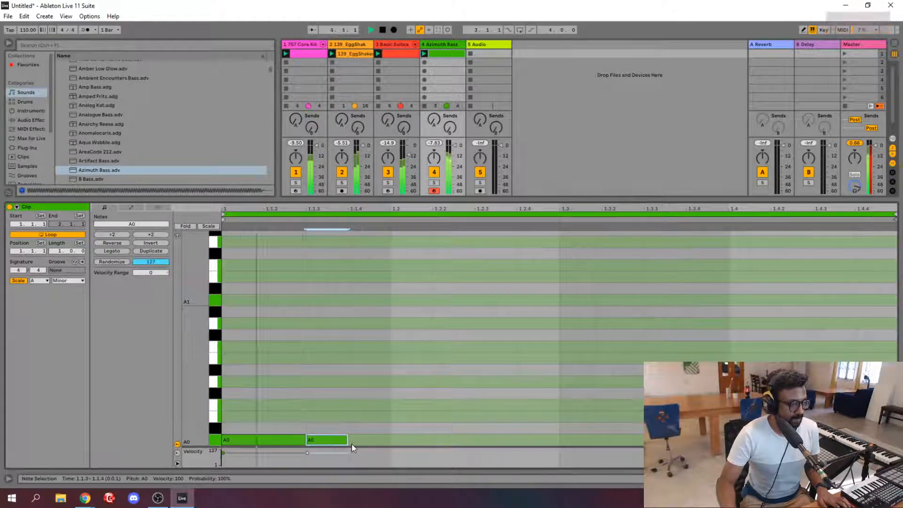
# - Shorten the first A0 to end at 1.1.2 and add another A0 from 1.2.1 to 1.2.3 during playback
pyautogui.click(289, 440)
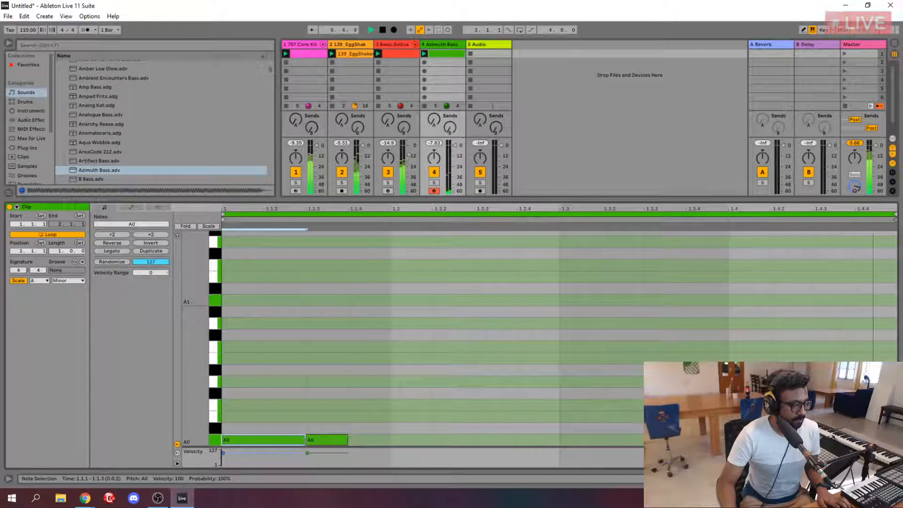
pyautogui.moveTo(303, 440); pyautogui.dragTo(263, 440)
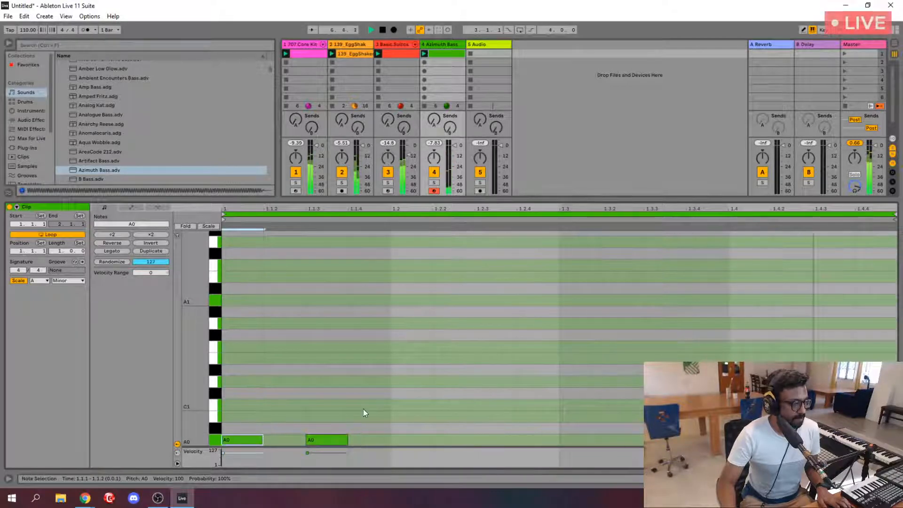
pyautogui.scroll(-2, 363, 408)
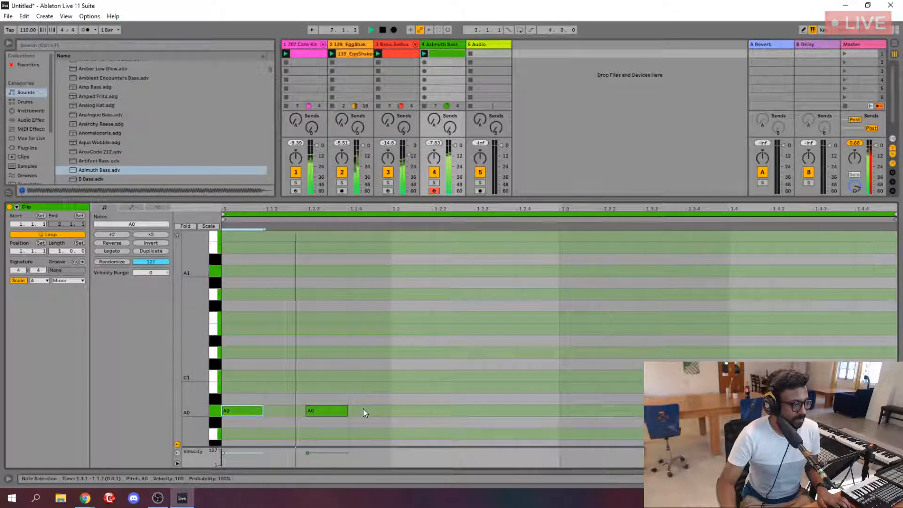
pyautogui.doubleClick(416, 412)
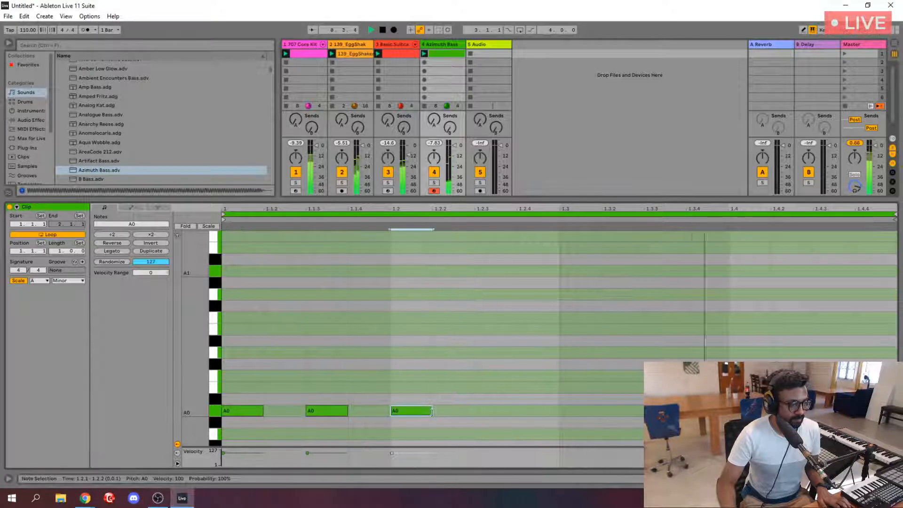
pyautogui.moveTo(432, 412); pyautogui.dragTo(474, 412)
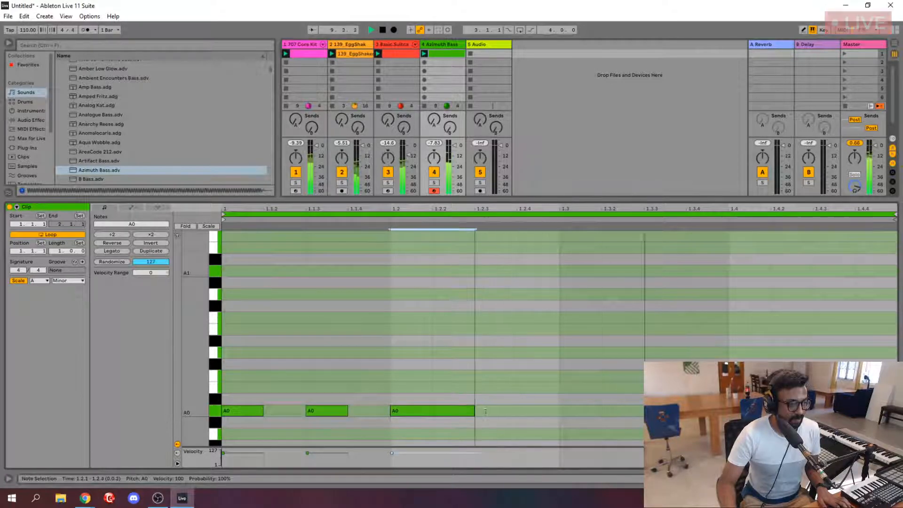
pyautogui.press('space')
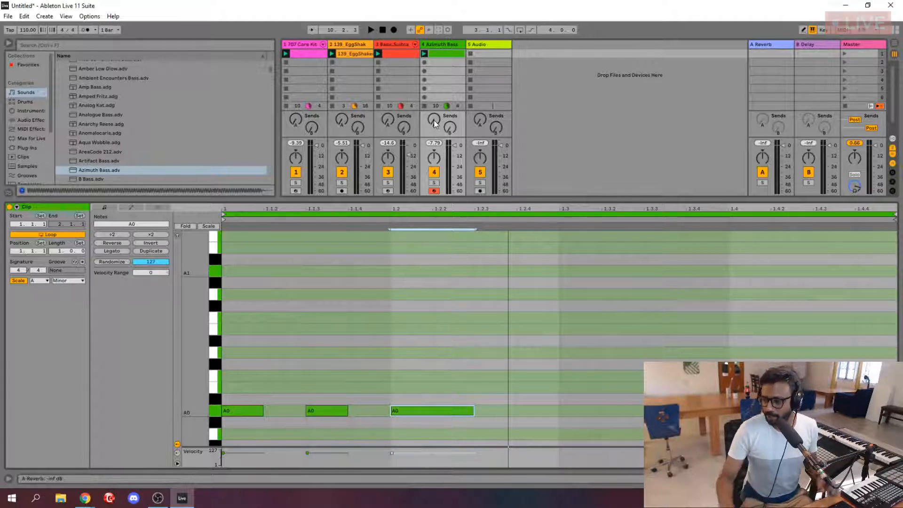
# - Show the electric piano and bass clips together and compare the chord notes and their timing with the bass notes
pyautogui.scroll(-2, 453, 313)
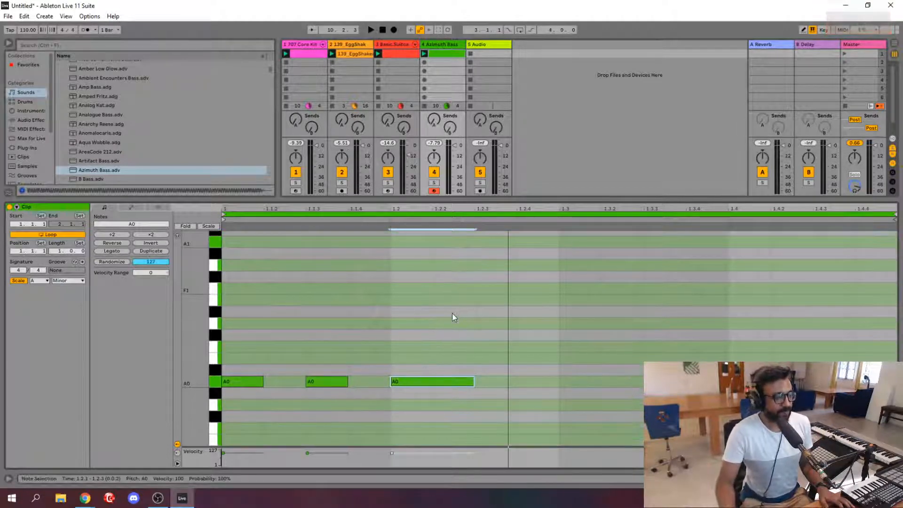
pyautogui.keyDown('shift'); pyautogui.click(402, 54); pyautogui.keyUp('shift')
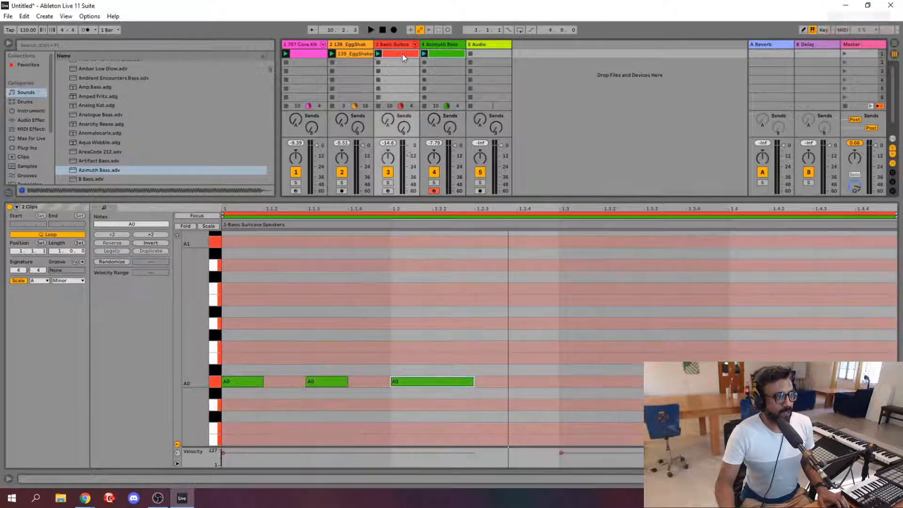
pyautogui.scroll(8, 503, 304)
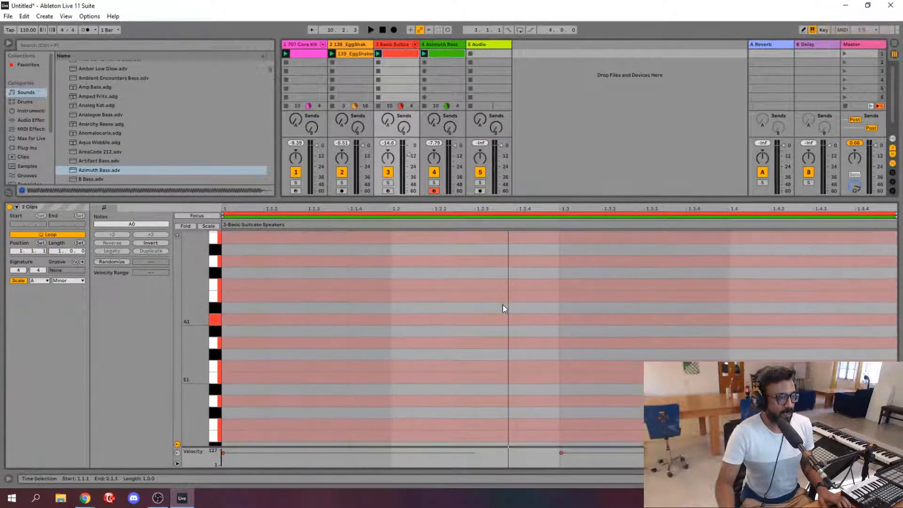
pyautogui.scroll(10, 503, 309)
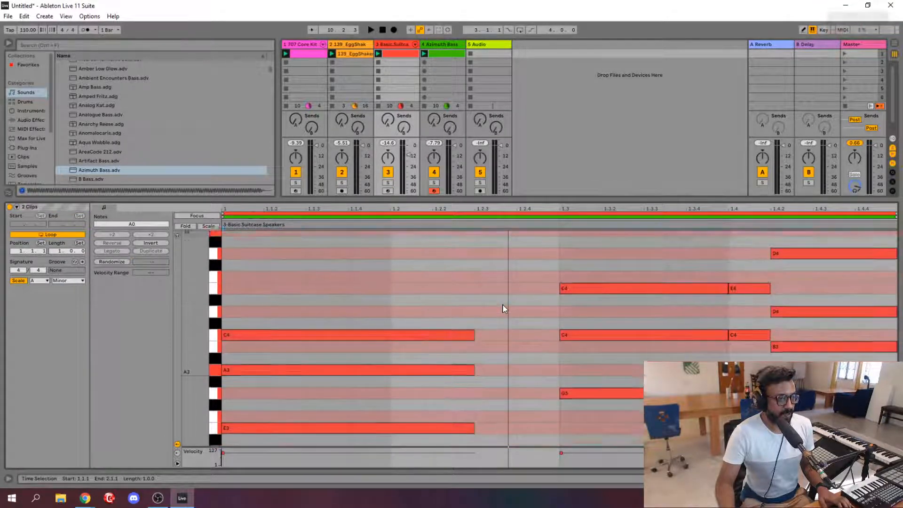
pyautogui.scroll(-3, 503, 309)
pyautogui.scroll(-3, 502, 309)
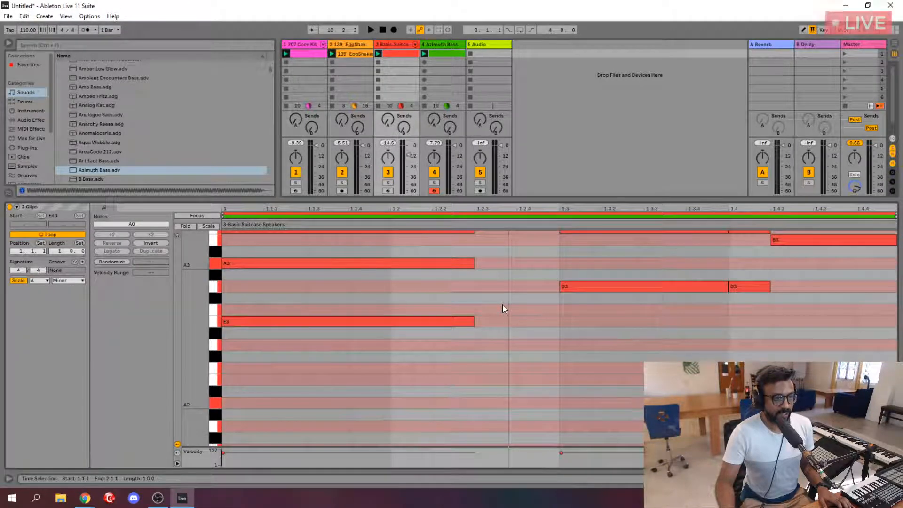
pyautogui.scroll(-6, 503, 305)
pyautogui.scroll(3, 503, 308)
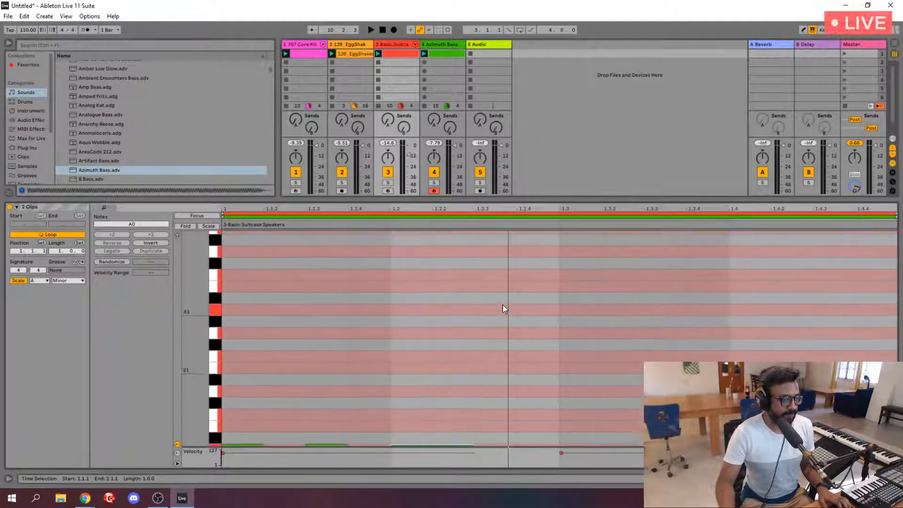
pyautogui.scroll(7, 503, 308)
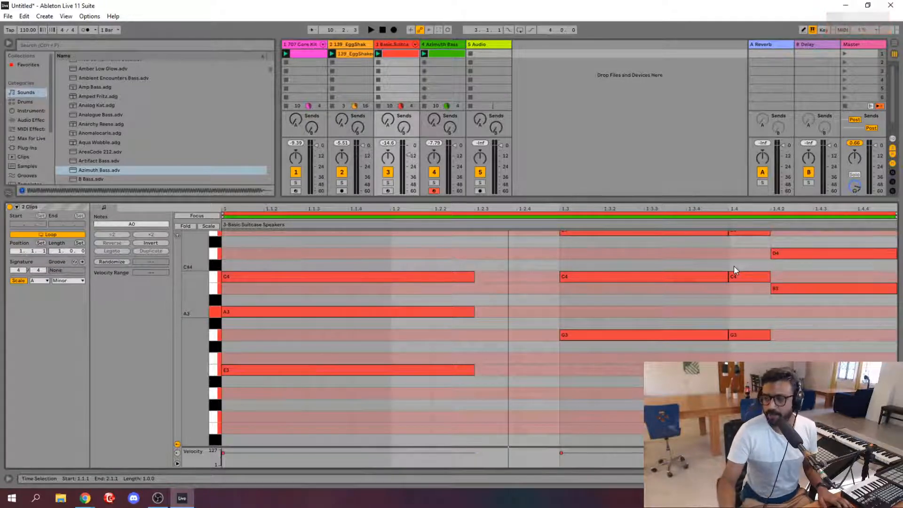
pyautogui.scroll(-10, 702, 291)
pyautogui.scroll(-15, 703, 289)
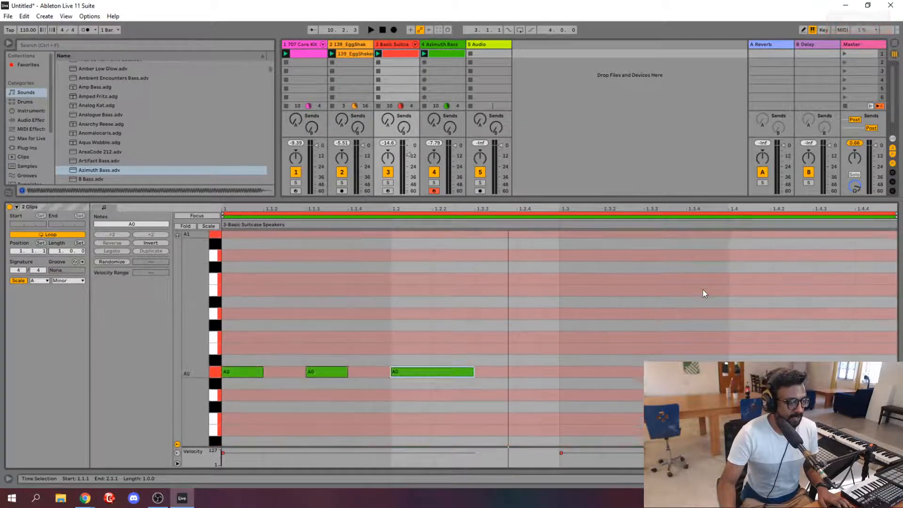
pyautogui.doubleClick(569, 373)
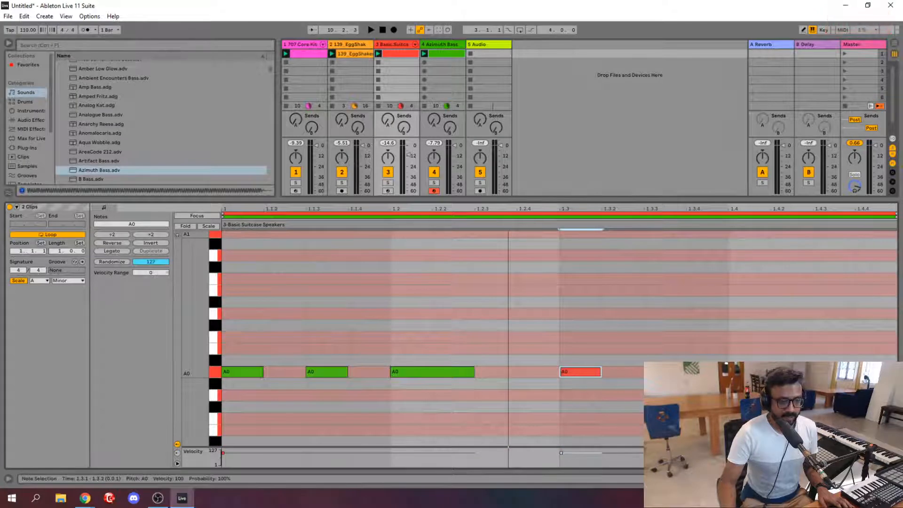
pyautogui.doubleClick(588, 373)
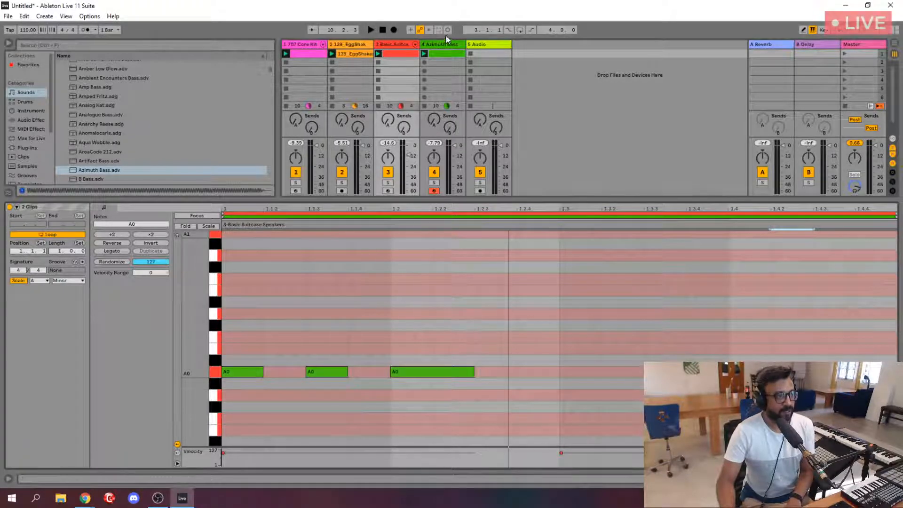
pyautogui.keyDown('shift'); pyautogui.click(445, 55); pyautogui.keyUp('shift')
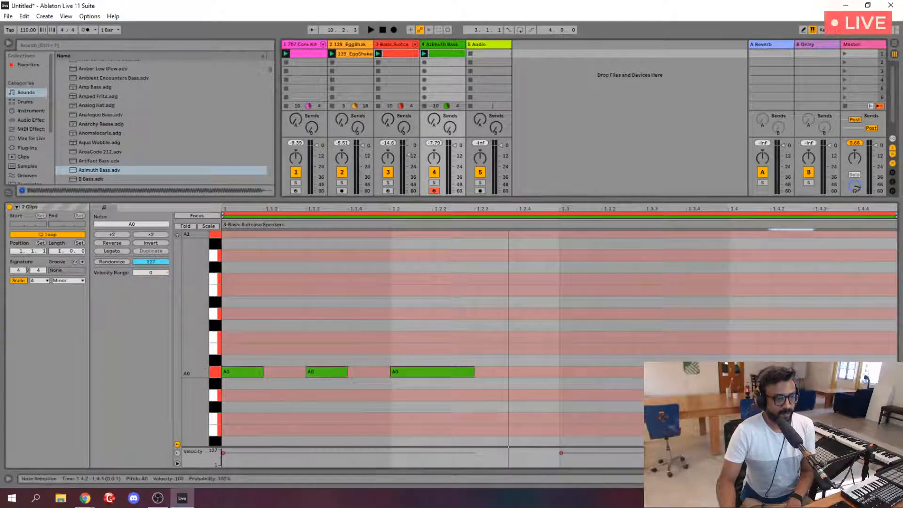
pyautogui.click(770, 230)
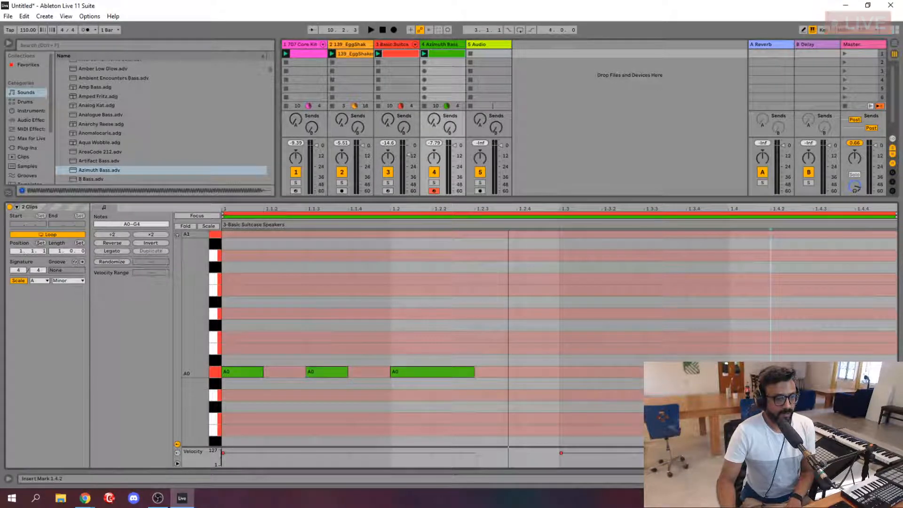
# - In the bass clip alone, add notes at 1.3.2 and 1.4.2, raising the one from 1.3.2 to 1.3.3 to C1
pyautogui.click(459, 54)
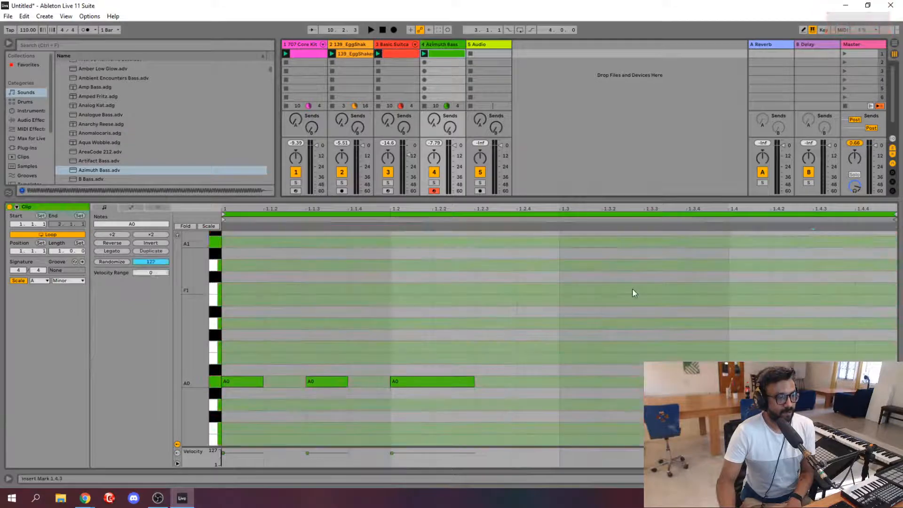
pyautogui.doubleClick(634, 382)
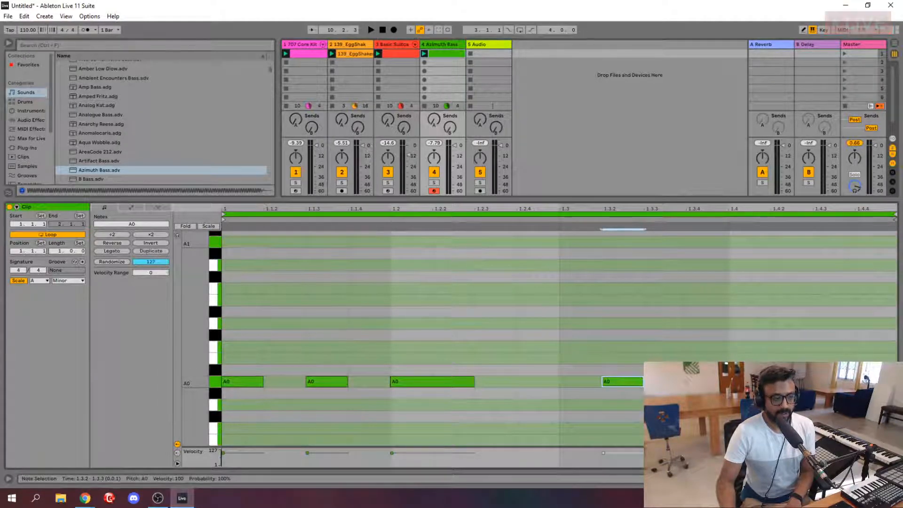
pyautogui.doubleClick(792, 382)
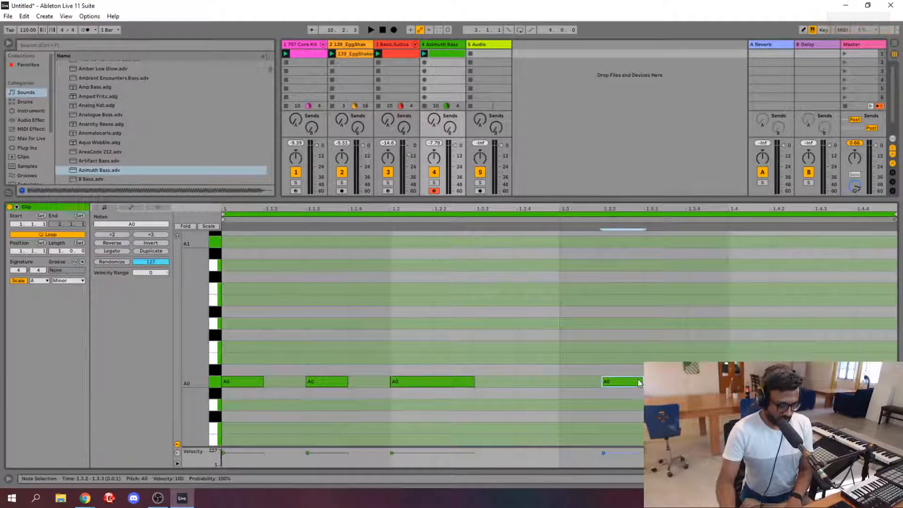
pyautogui.press('Up')
pyautogui.press('Up')
pyautogui.press('Up')
pyautogui.press('Up')
pyautogui.press('Up')
pyautogui.press('Down')
pyautogui.press('Down')
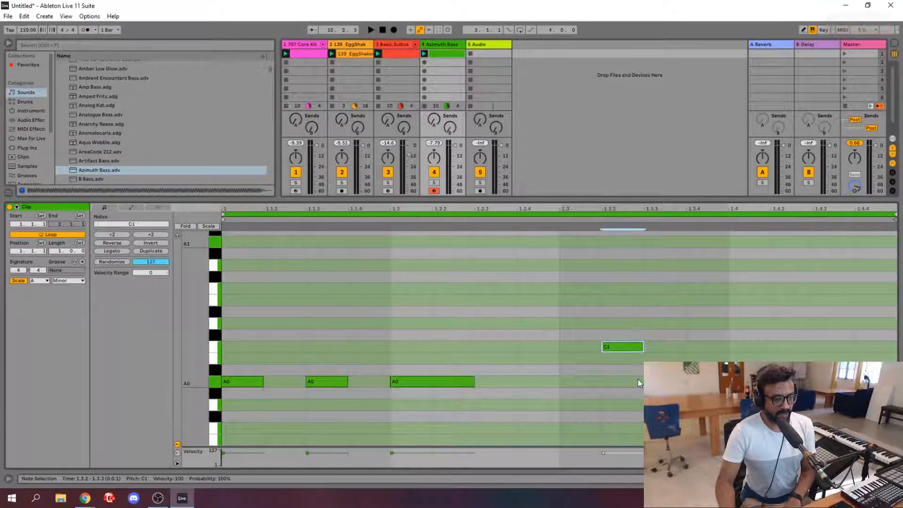
# - Raise the bass note at 1.4.2 to D1 and briefly play the loop to check the line
pyautogui.click(792, 381)
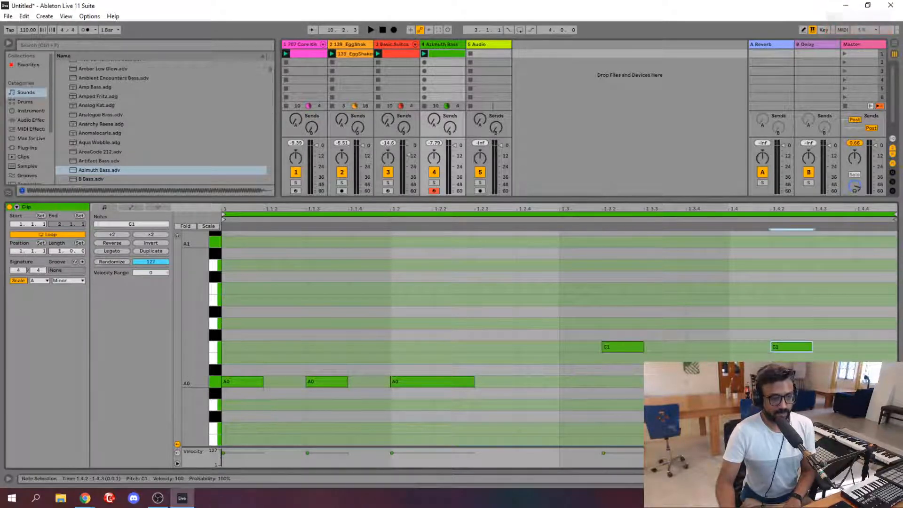
pyautogui.press('Up')
pyautogui.press('Up')
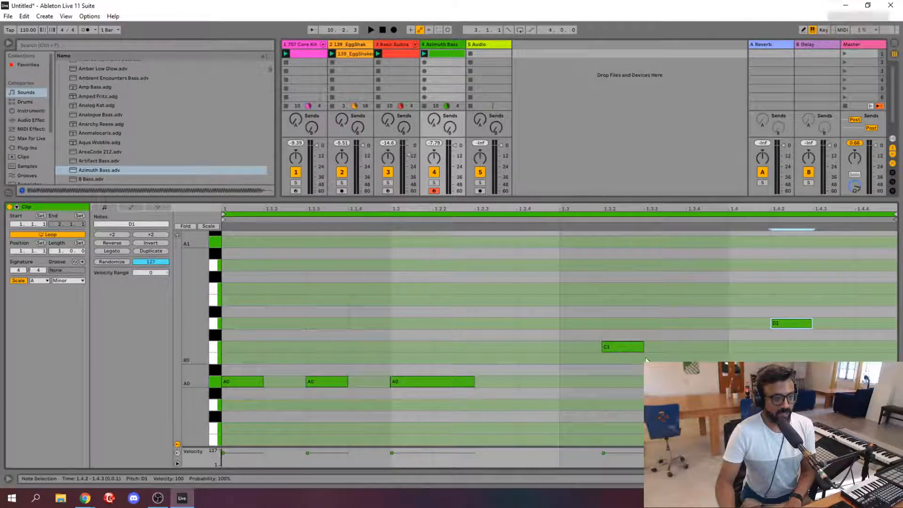
pyautogui.press('space')
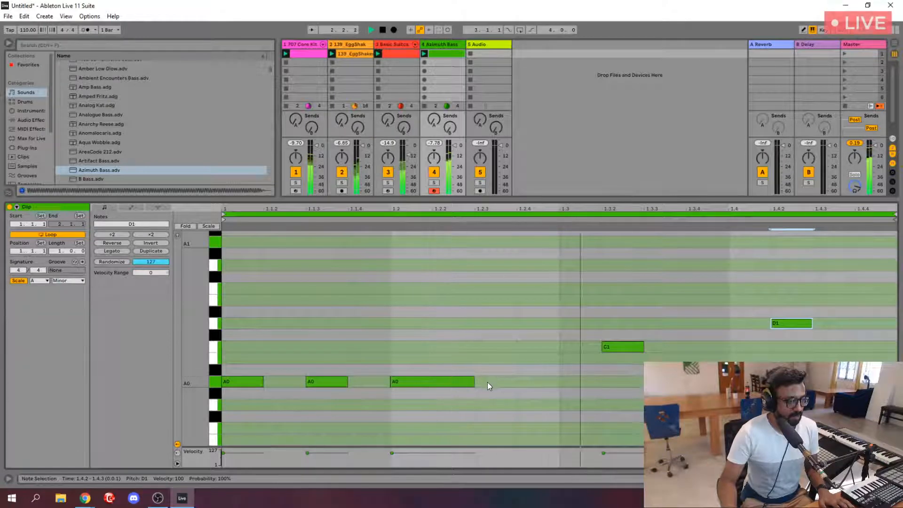
pyautogui.press('space')
# - Preview the bass presets from B Bass through Basic Analog Bass and load Basic Electric Drive Bass onto the bass track
pyautogui.click(103, 180)
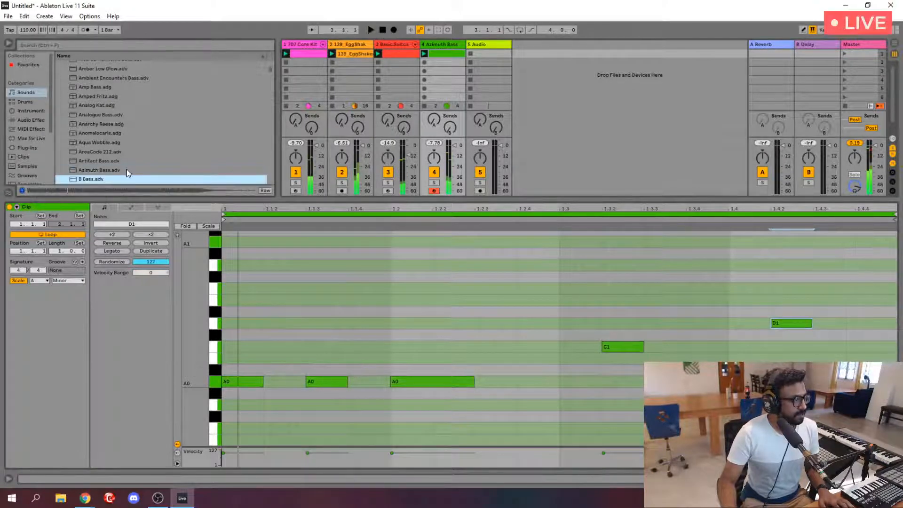
pyautogui.scroll(-1, 127, 170)
pyautogui.click(112, 160)
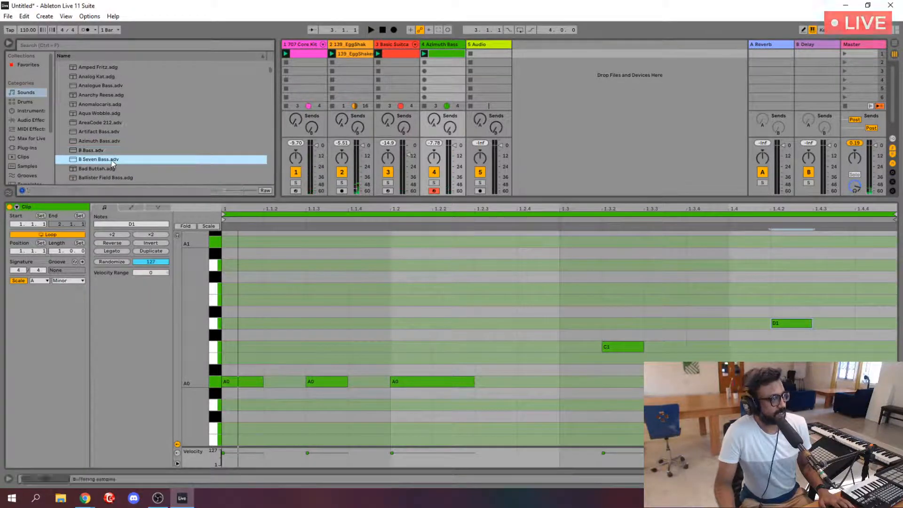
pyautogui.click(116, 168)
pyautogui.scroll(-1, 128, 165)
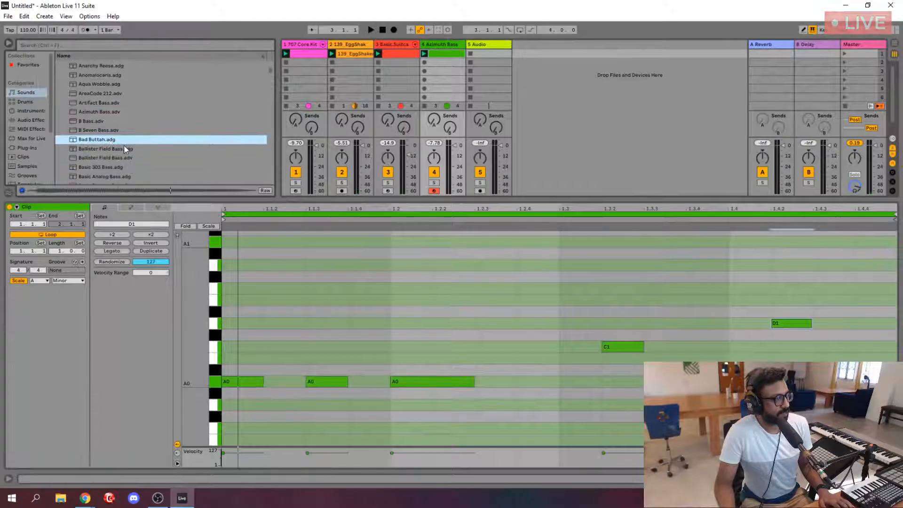
pyautogui.click(125, 148)
pyautogui.click(119, 168)
pyautogui.scroll(-1, 119, 167)
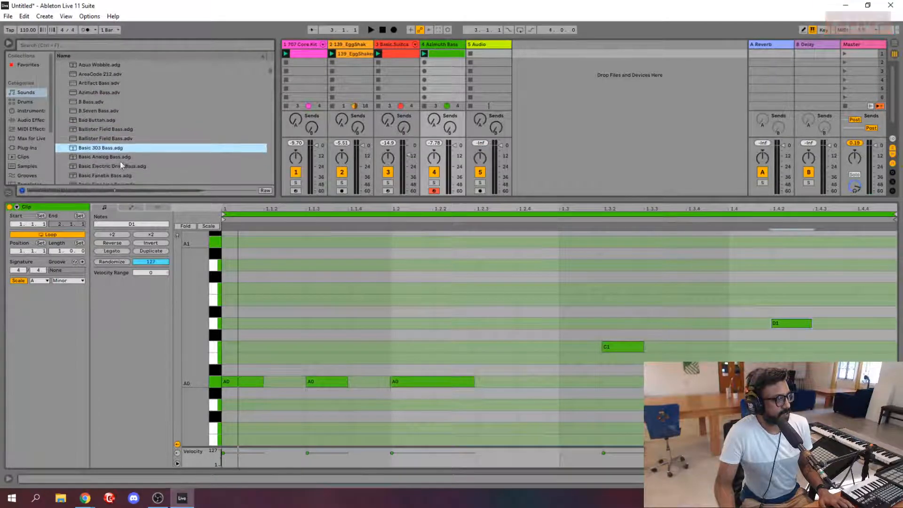
pyautogui.click(120, 159)
pyautogui.click(118, 167)
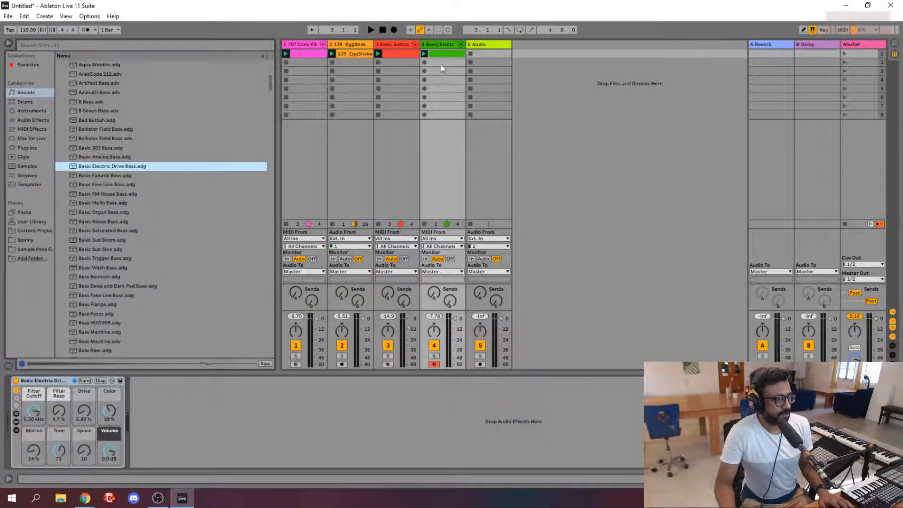
pyautogui.doubleClick(445, 55)
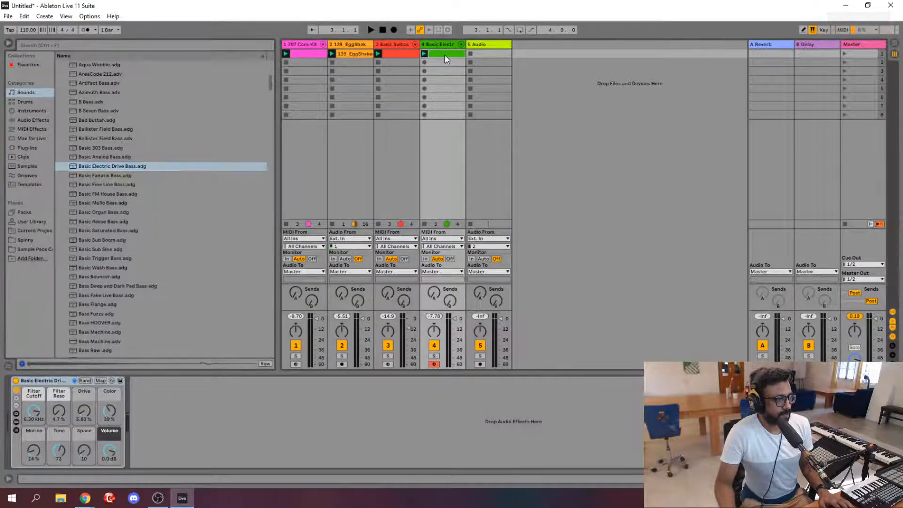
# - With the loop playing, add a D1 note at 1.3.1 in the bass clip and lengthen the C1 at 1.3.2 to 1.3.4
pyautogui.press('space')
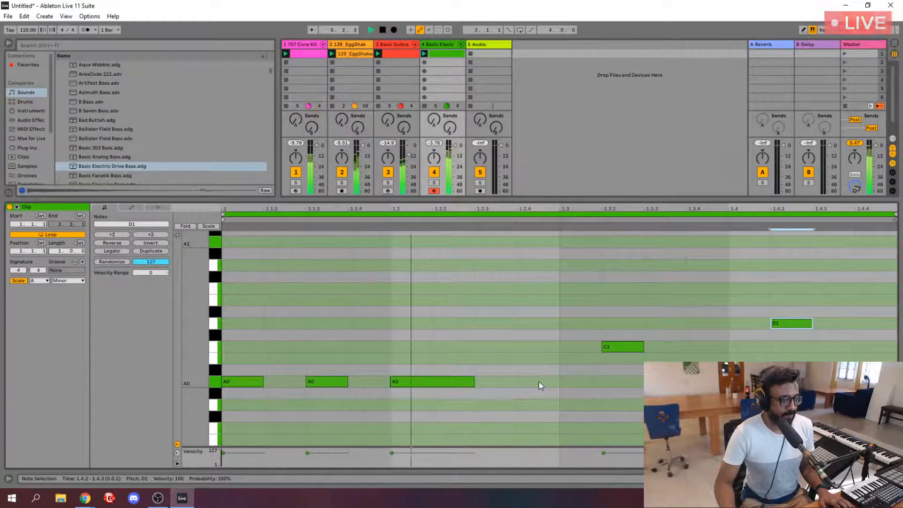
pyautogui.doubleClick(580, 323)
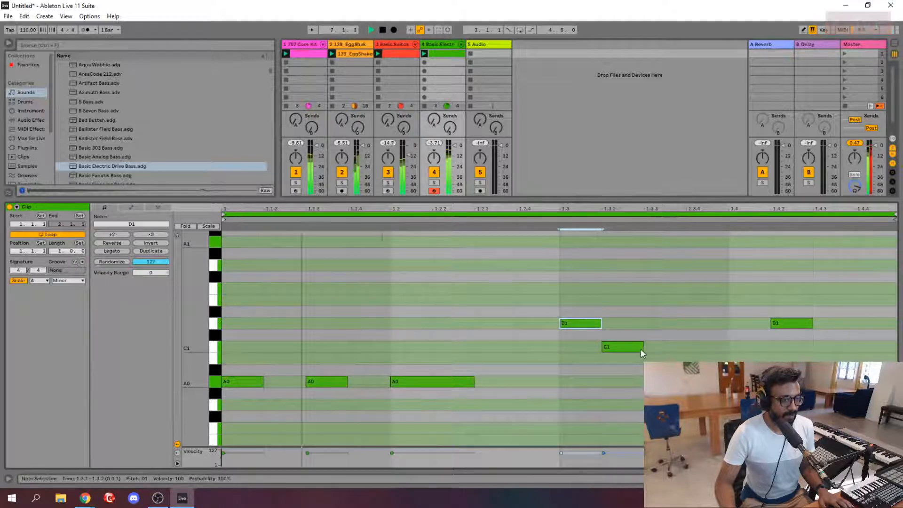
pyautogui.moveTo(643, 347); pyautogui.dragTo(686, 347)
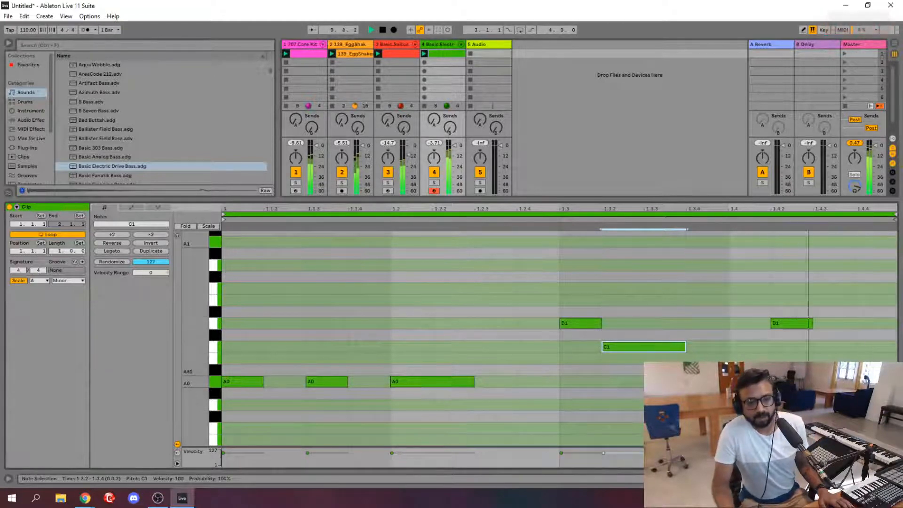
# - Add a B0 note at 1.4.3 and a C1 note at 1.4.4 to the bass clip, and listen to the loop before stopping it
pyautogui.doubleClick(830, 358)
pyautogui.doubleClick(879, 347)
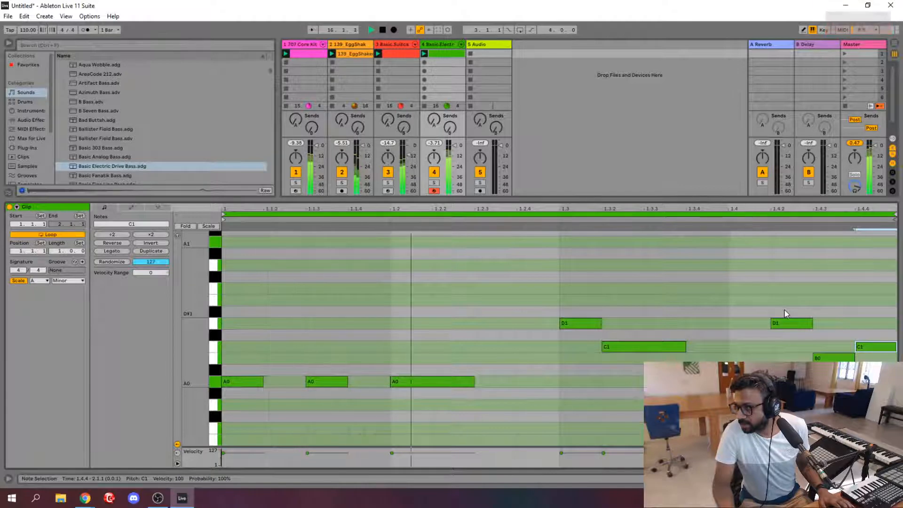
pyautogui.press('space')
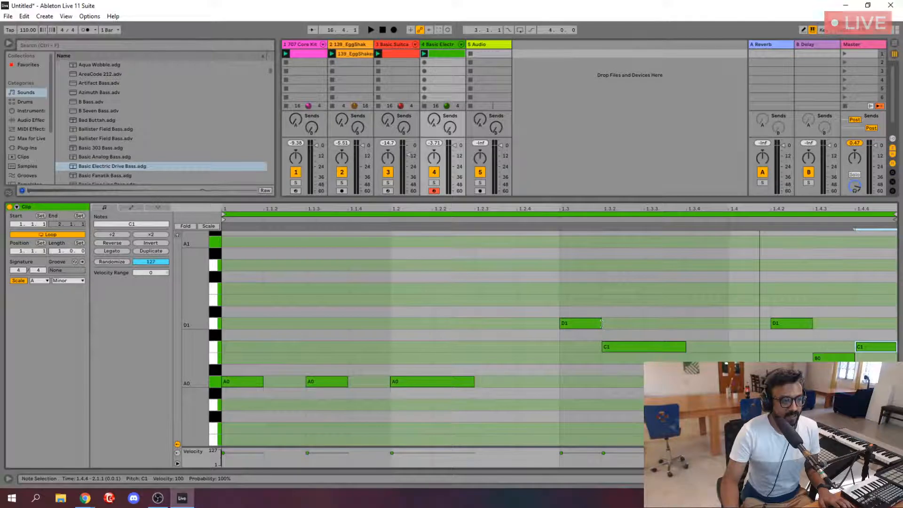
# - Lengthen the bass notes D1 at 1.3.1, D1 at 1.4.2 and B0 at 1.4.3 slightly so each overlaps the following note
pyautogui.moveTo(601, 324); pyautogui.dragTo(608, 324)
pyautogui.press('space')
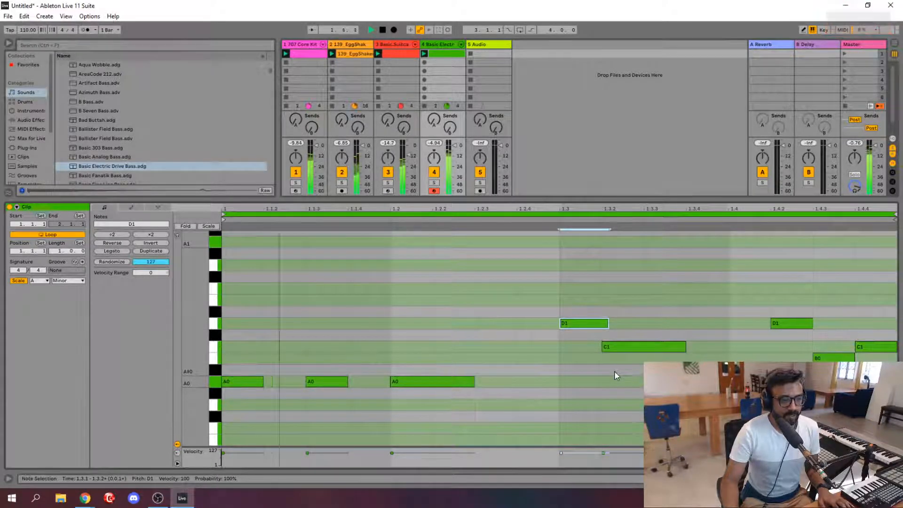
pyautogui.moveTo(810, 324); pyautogui.dragTo(820, 323)
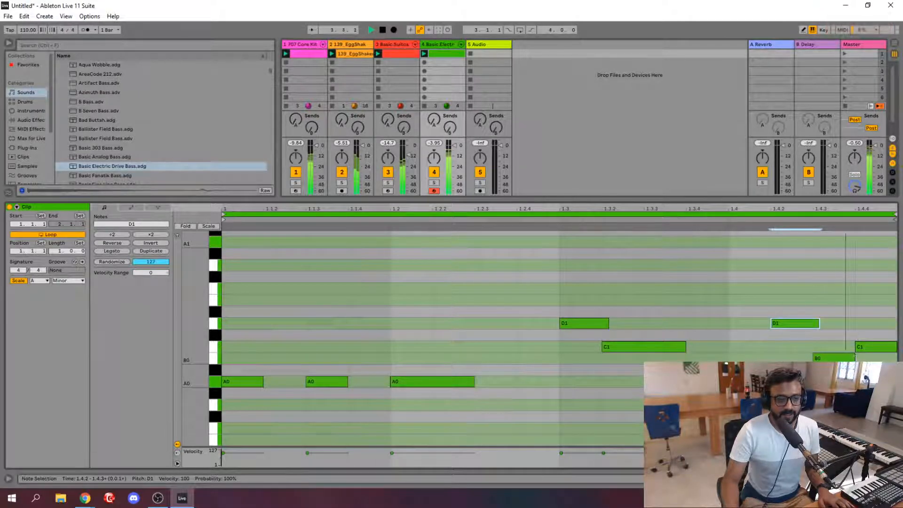
pyautogui.moveTo(854, 358); pyautogui.dragTo(862, 359)
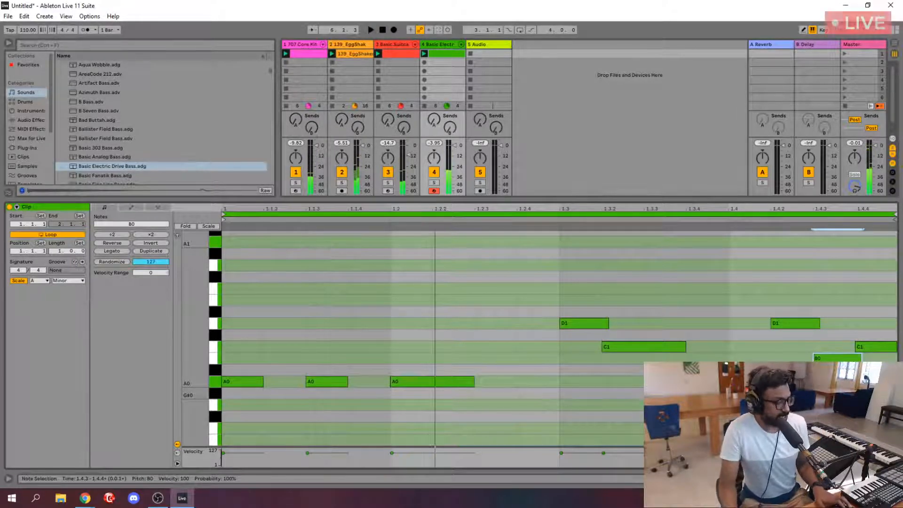
# - Show the devices inside the Basic Electric Drive Bass rack and examine its Electric instrument and effect chain
pyautogui.hotkey('shift', 'Tab')
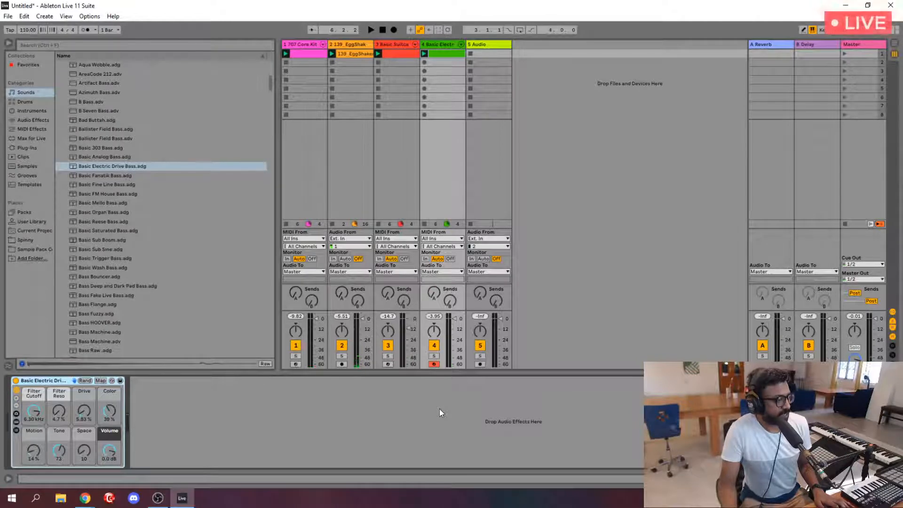
pyautogui.click(16, 421)
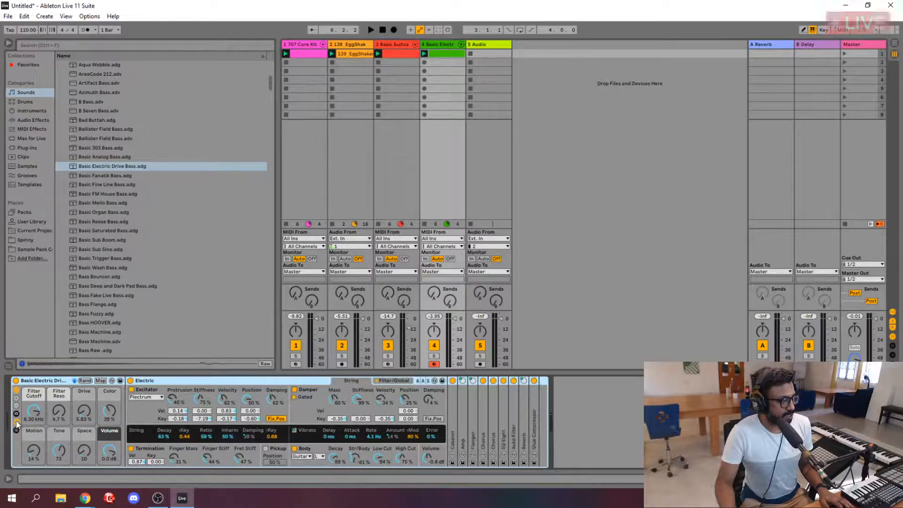
pyautogui.click(215, 383)
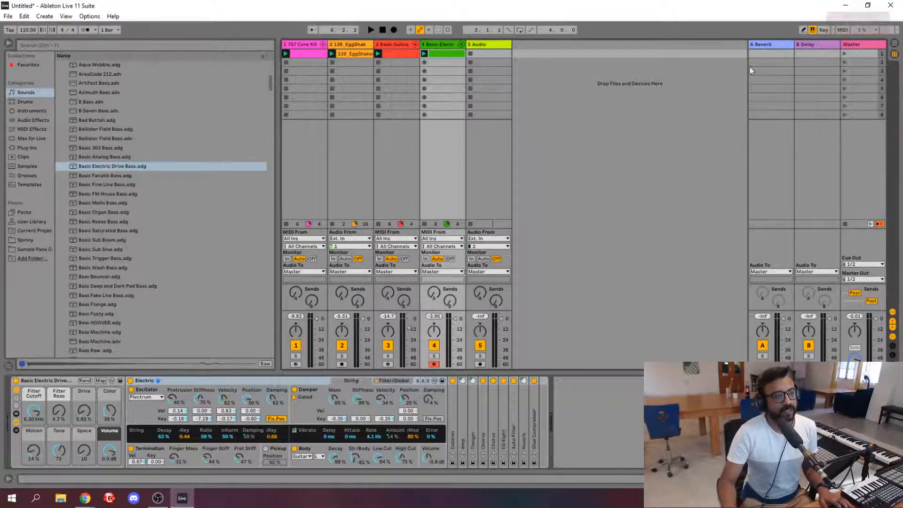
# - Launch scene 1, add a B0 note at 1.2.4 in the bass clip and extend it slightly past 1.3.1
pyautogui.click(844, 53)
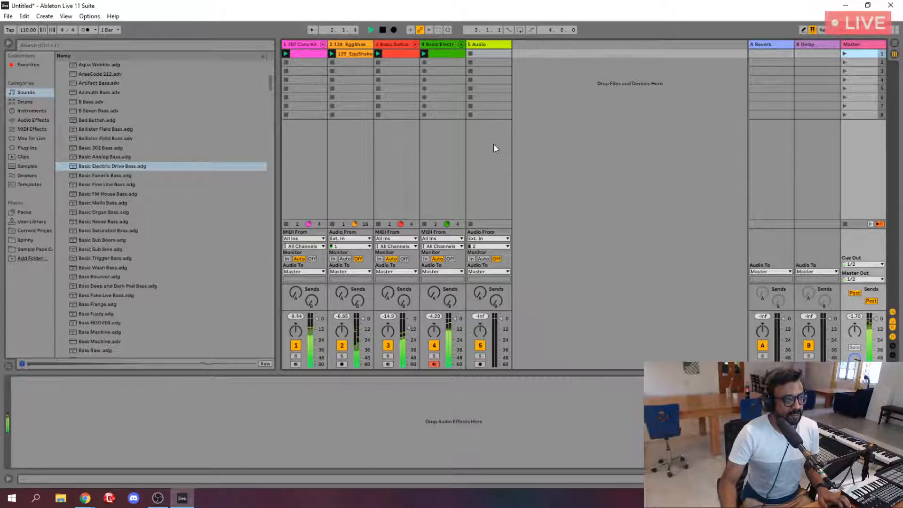
pyautogui.hotkey('shift', 'Tab')
pyautogui.click(439, 54)
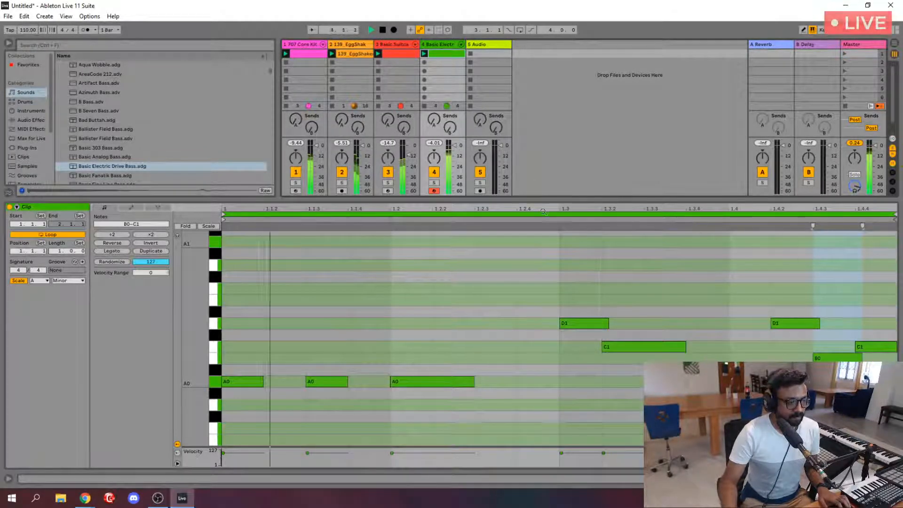
pyautogui.doubleClick(534, 359)
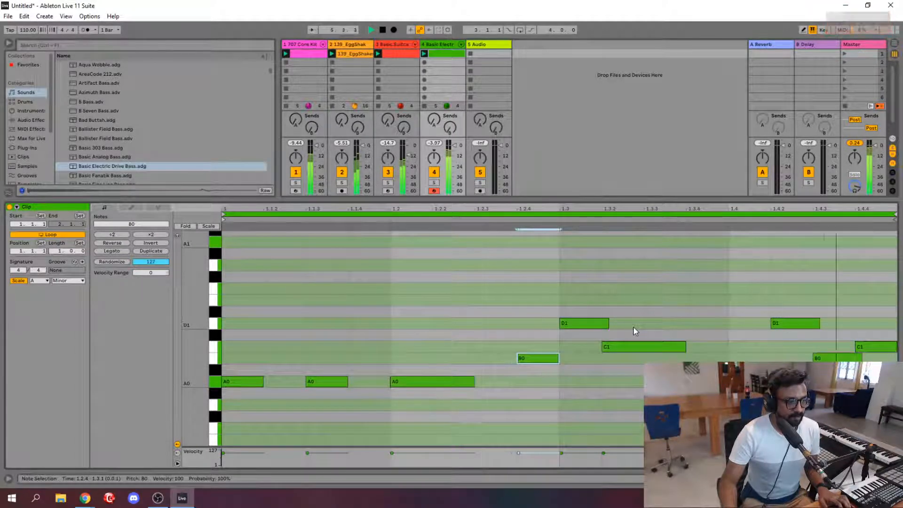
pyautogui.moveTo(558, 358); pyautogui.dragTo(573, 359)
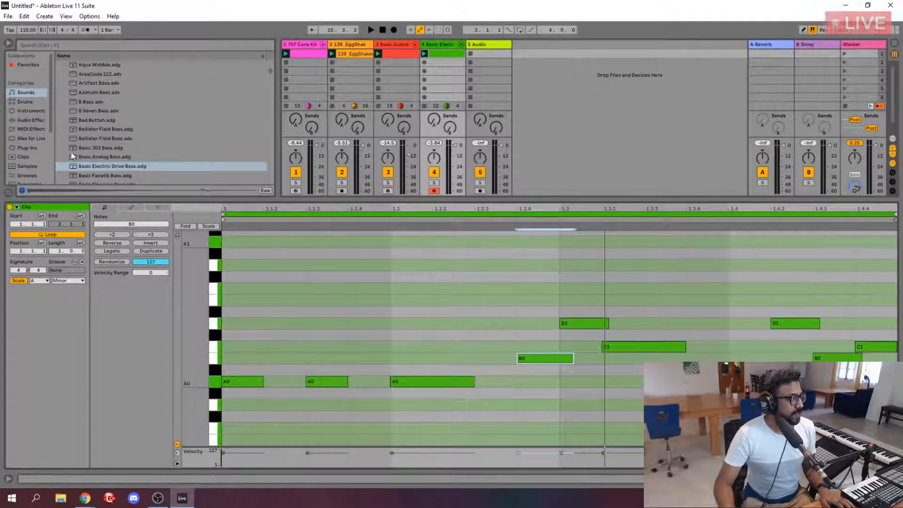
# - Collapse the Bass sounds in the browser and expand the Synth Lead category
pyautogui.scroll(8, 73, 157)
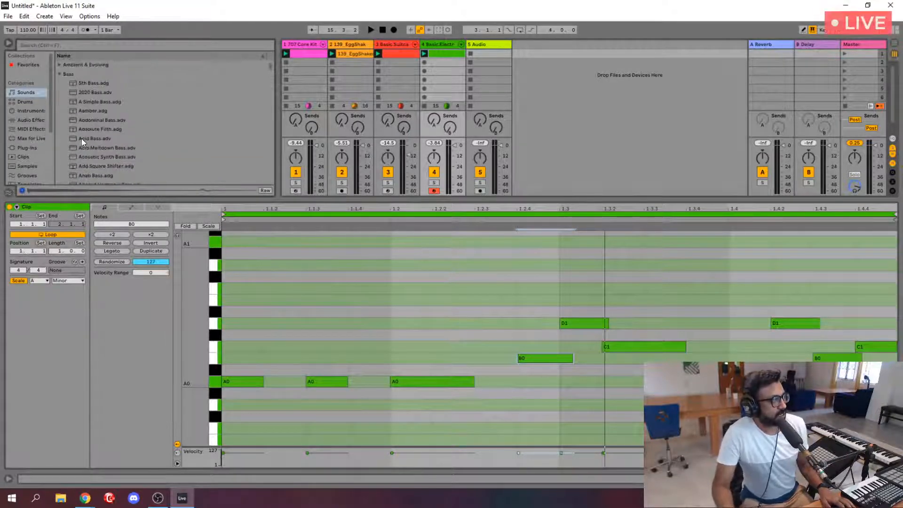
pyautogui.click(62, 74)
pyautogui.scroll(-1, 94, 81)
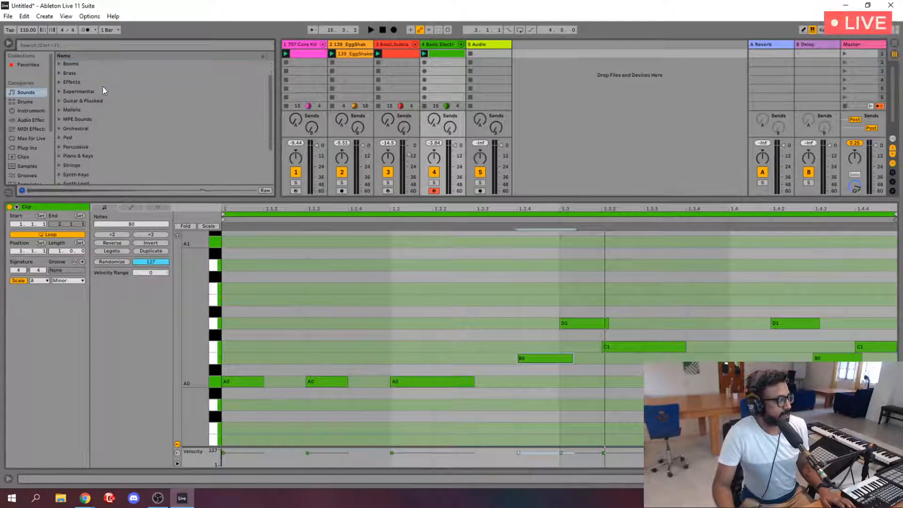
pyautogui.scroll(-1, 103, 90)
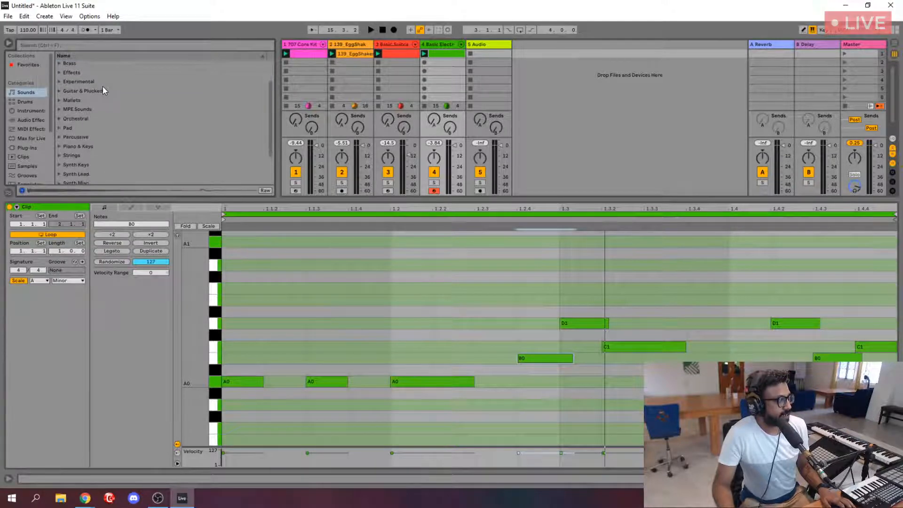
pyautogui.scroll(-1, 100, 126)
pyautogui.click(75, 165)
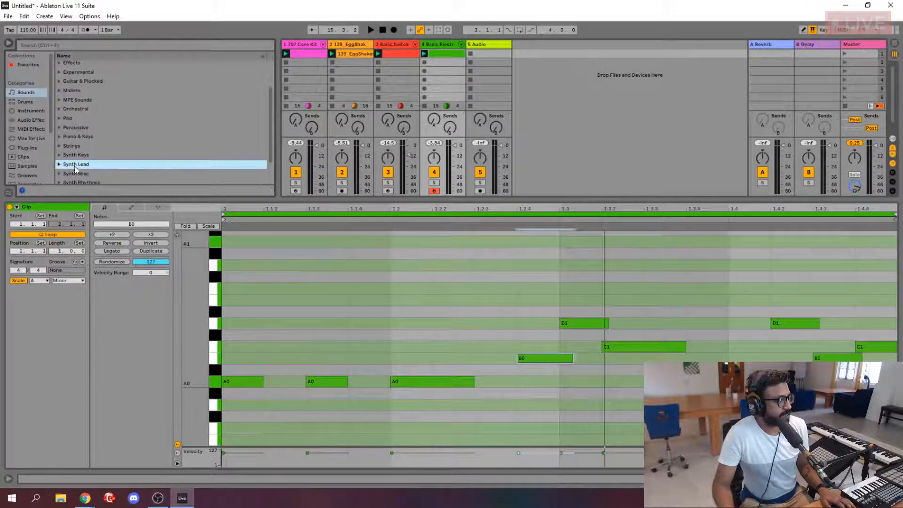
pyautogui.click(59, 164)
pyautogui.scroll(-5, 118, 141)
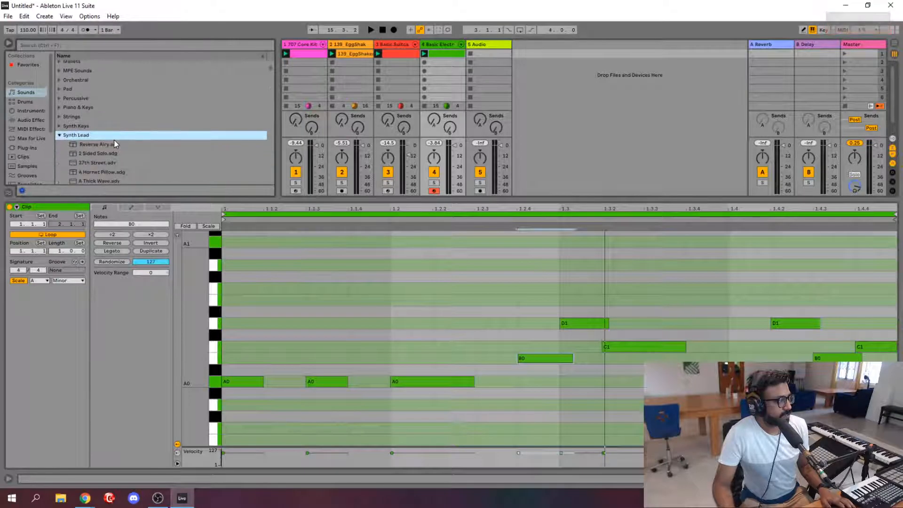
# - Preview the Synth Lead presets from Reverse Airy through Acid Age and load Acid Age onto a new MIDI track
pyautogui.press('Down')
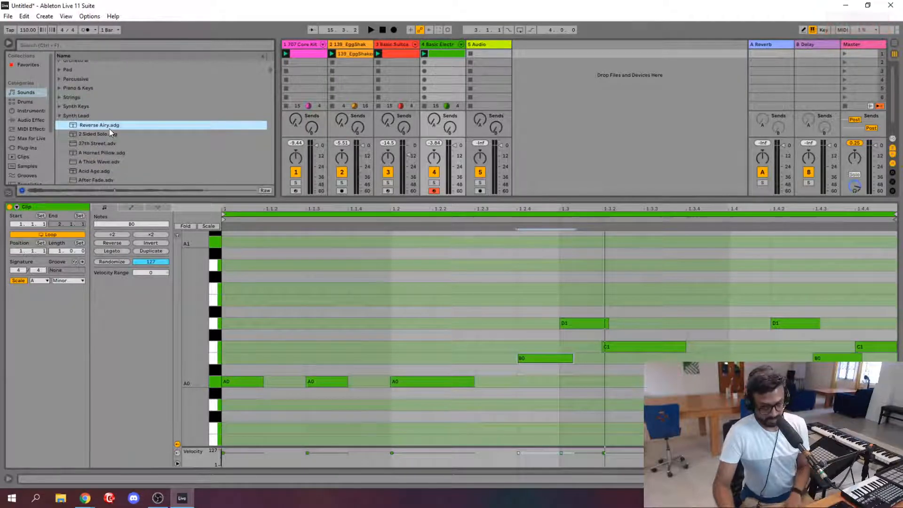
pyautogui.press('Down')
pyautogui.press('Down')
pyautogui.press('Up')
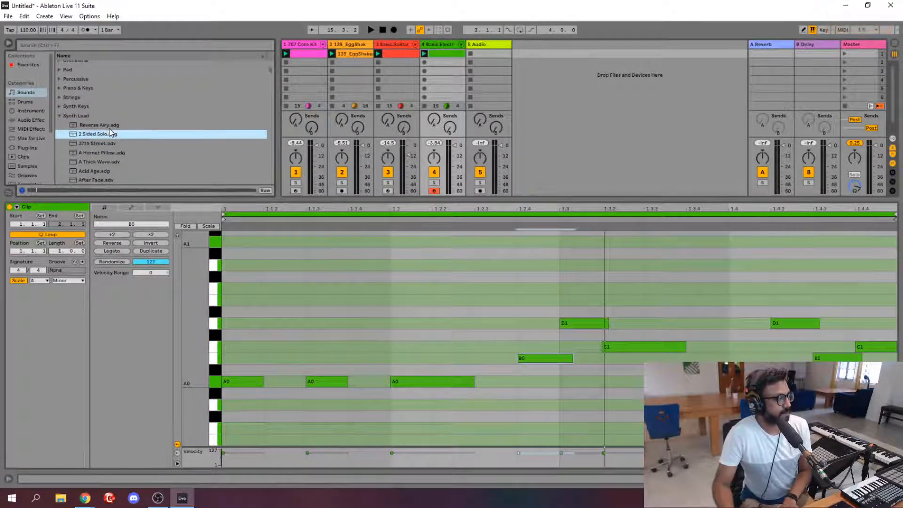
pyautogui.press('Down')
pyautogui.press('Down')
pyautogui.press('Down')
pyautogui.press('Down')
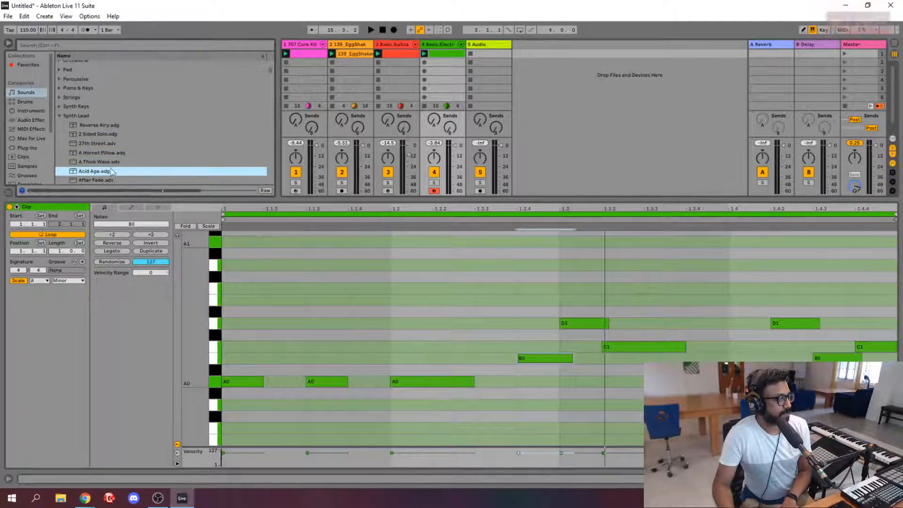
pyautogui.moveTo(426, 96); pyautogui.dragTo(535, 71)
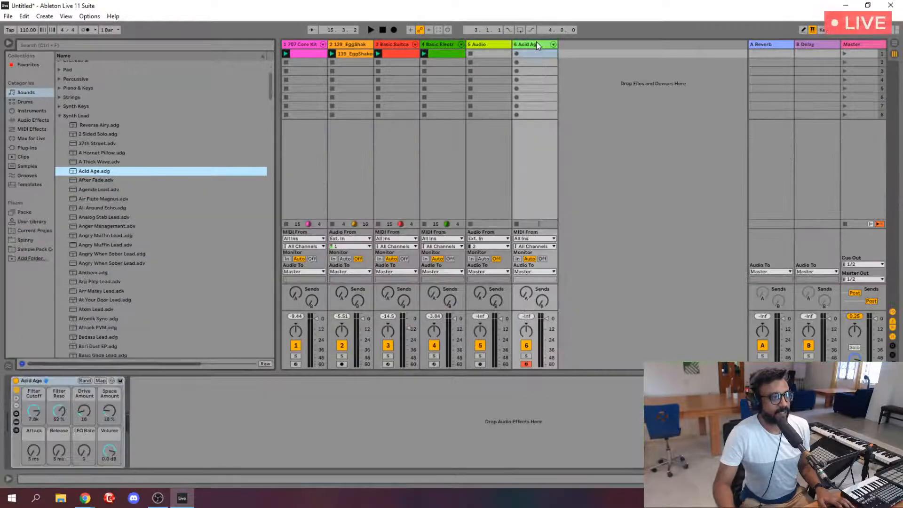
# - Move the Acid Age track directly after the bass track and copy the electric piano clip into its first slot
pyautogui.moveTo(494, 49); pyautogui.dragTo(476, 50)
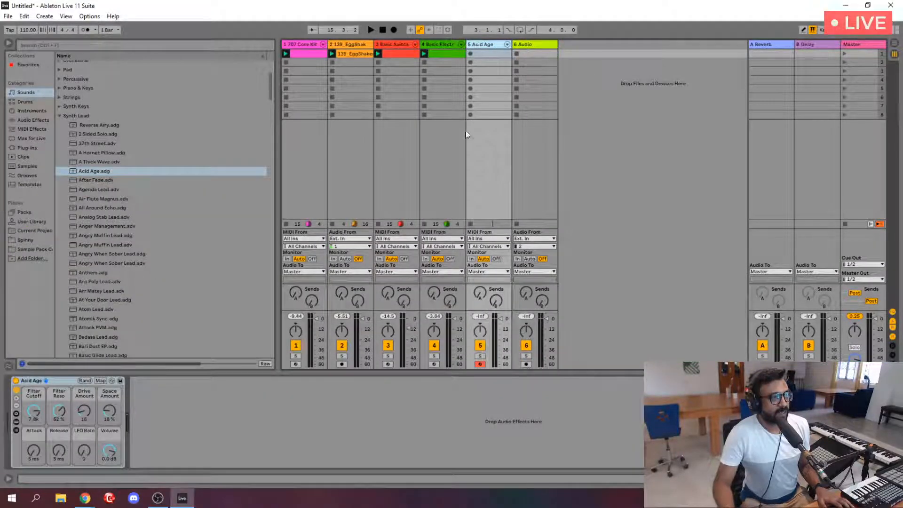
pyautogui.click(394, 55)
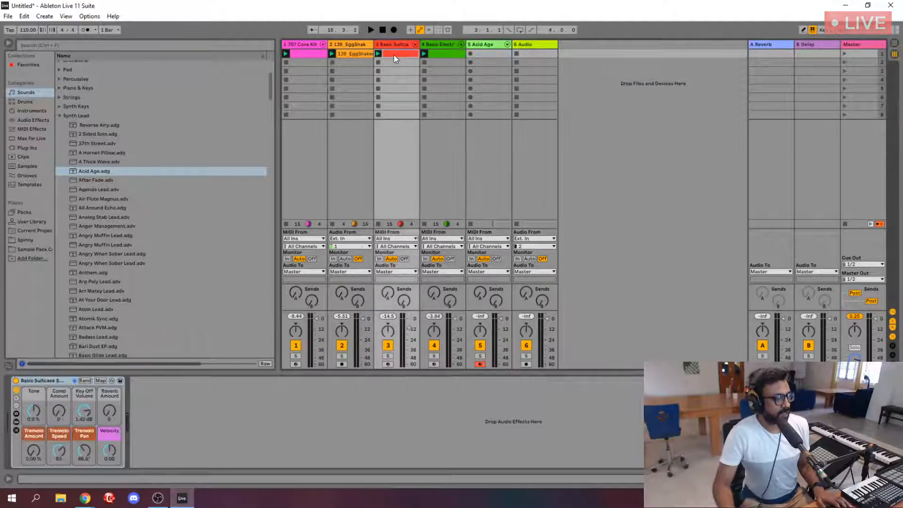
pyautogui.click(500, 49)
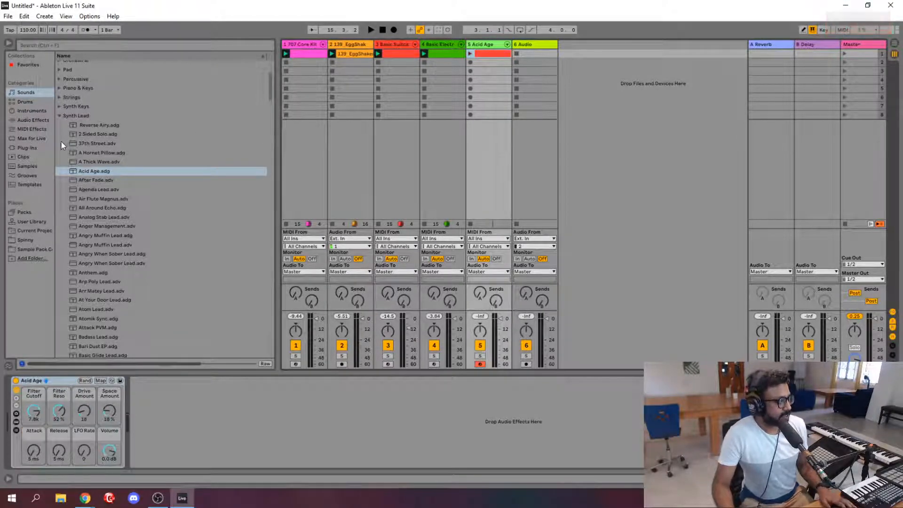
# - Add an Arpeggiator to the Acid Age track, launch its clip and set the arpeggiator rate to 1/16
pyautogui.click(36, 130)
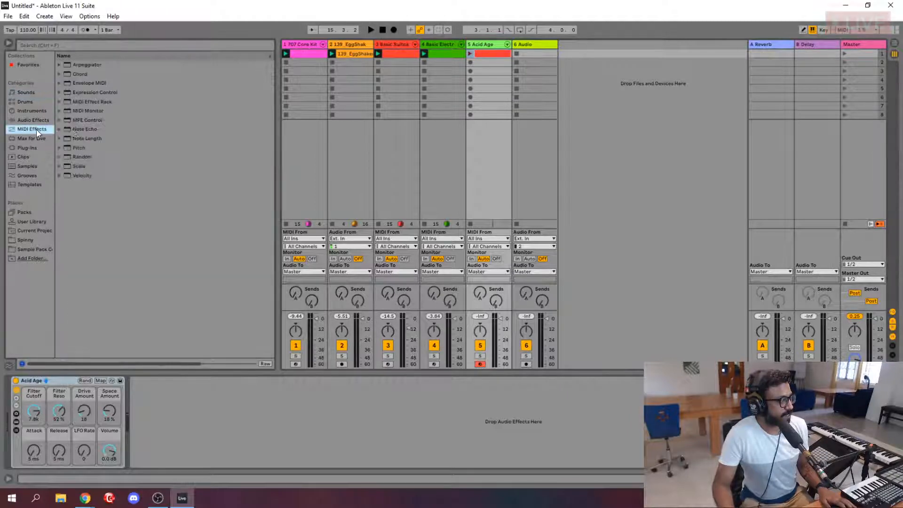
pyautogui.click(86, 64)
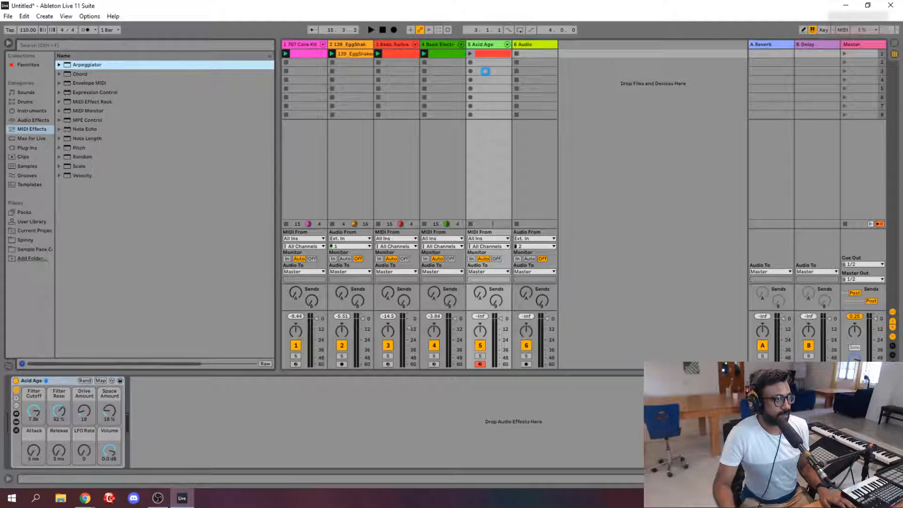
pyautogui.moveTo(486, 72); pyautogui.dragTo(485, 71)
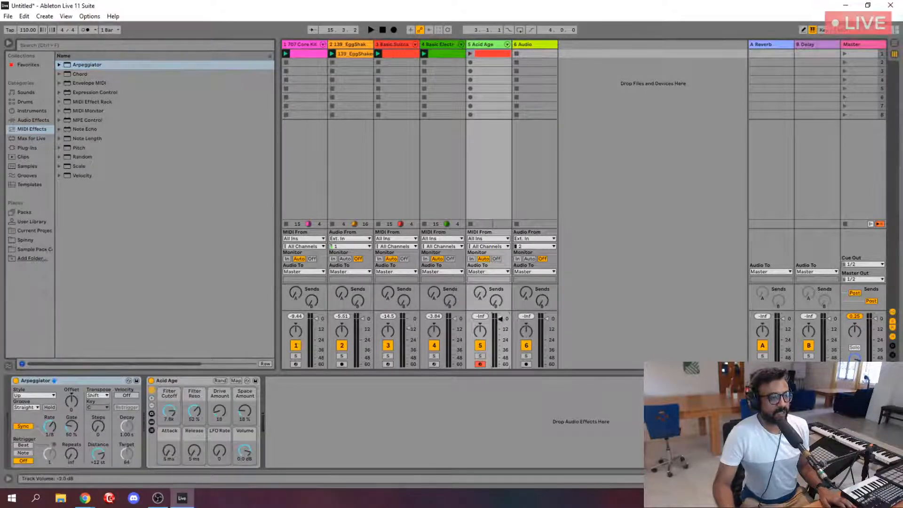
pyautogui.click(469, 53)
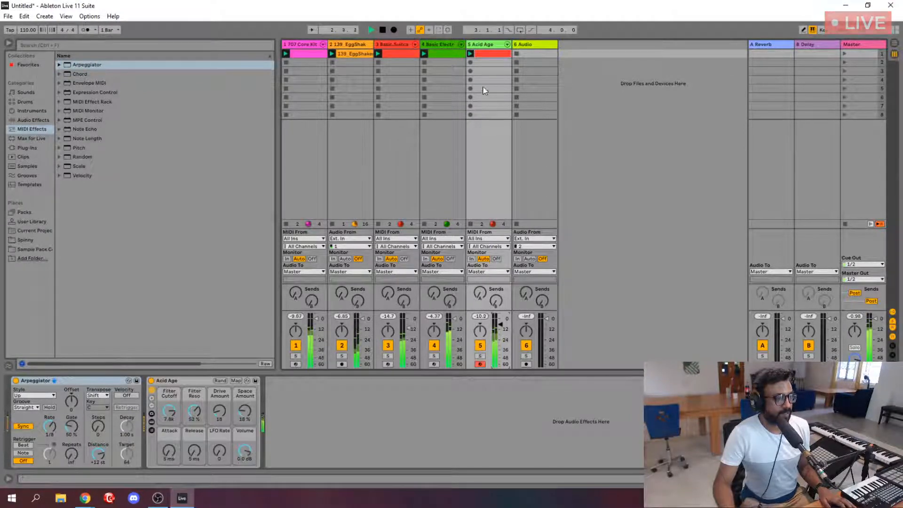
pyautogui.doubleClick(484, 53)
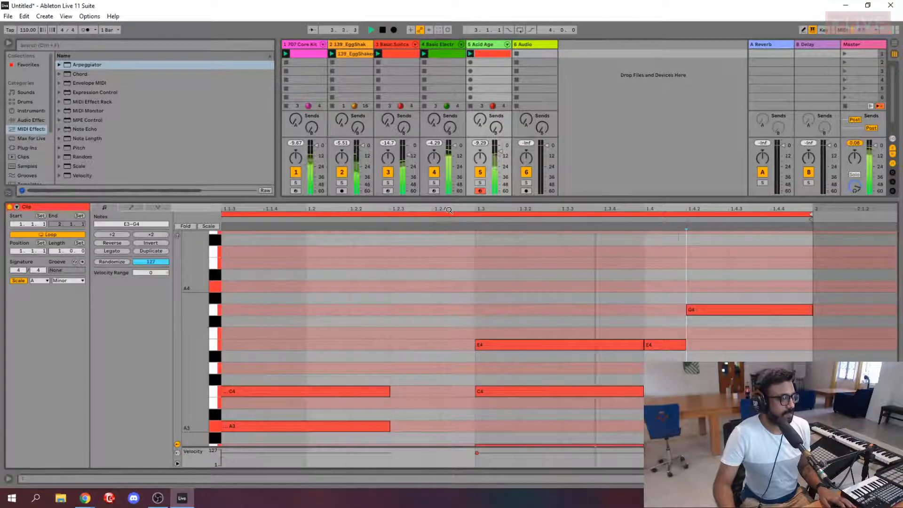
pyautogui.hotkey('shift', 'Tab')
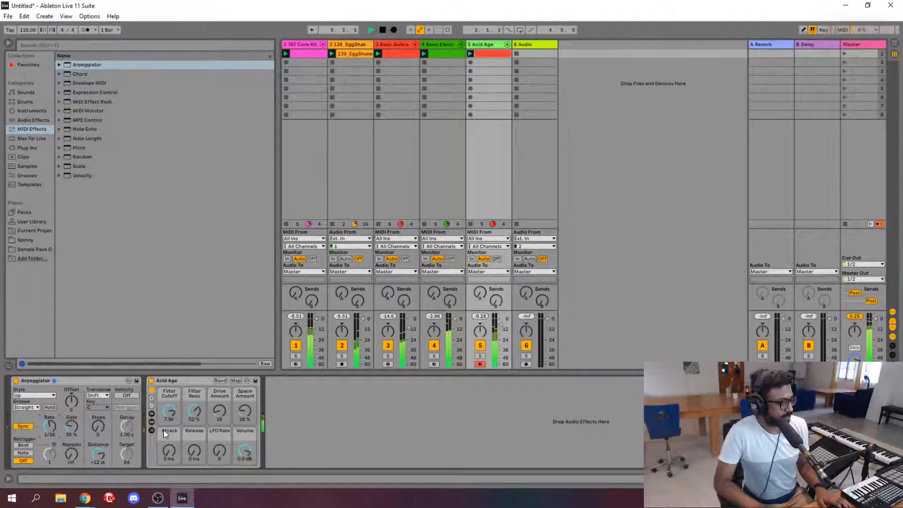
# - Extend the first chord's E3, A3 and C4 notes in the Acid Age clip to end at 1.3.1
pyautogui.doubleClick(492, 53)
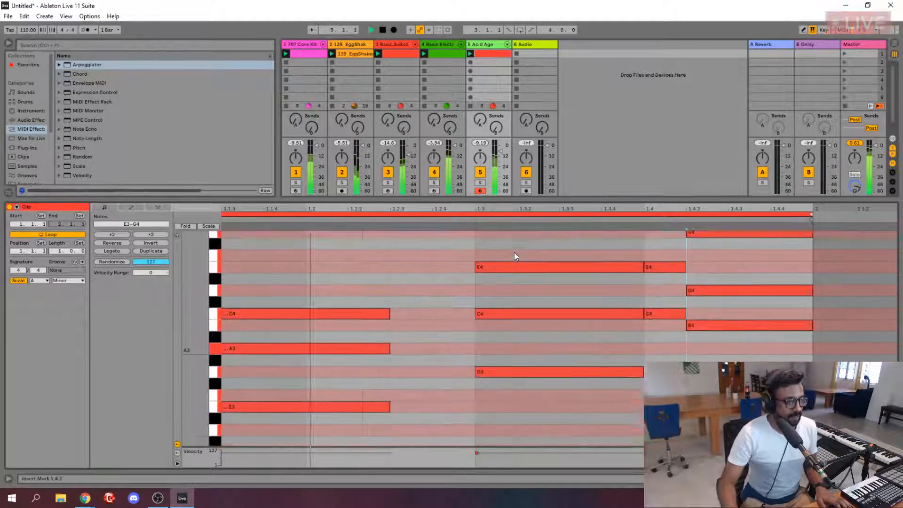
pyautogui.moveTo(365, 258); pyautogui.dragTo(474, 390)
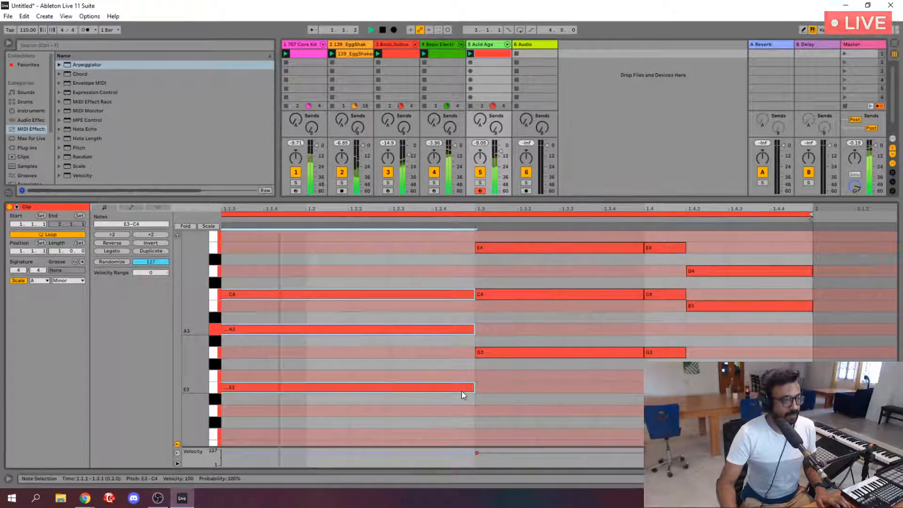
# - Transpose all notes in the Acid Age clip up one octave and play the set
pyautogui.hotkey('shift', 'Tab')
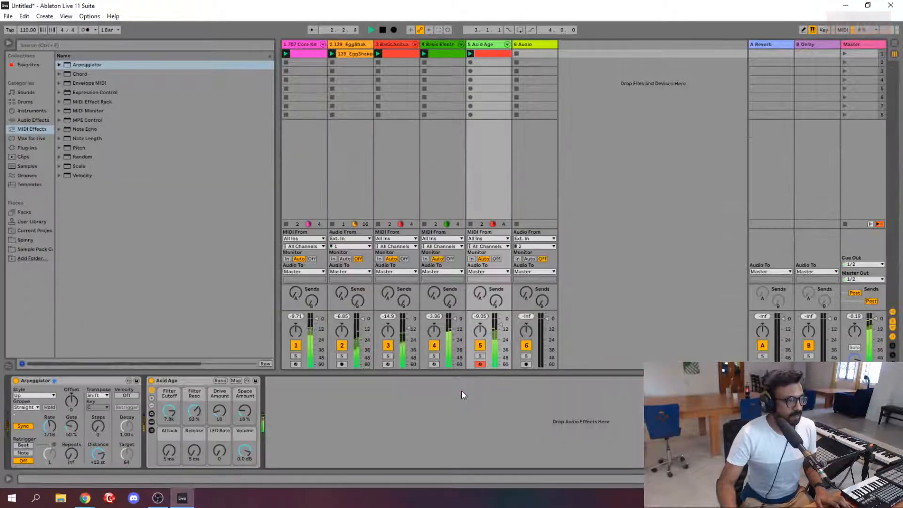
pyautogui.doubleClick(490, 54)
pyautogui.click(587, 392)
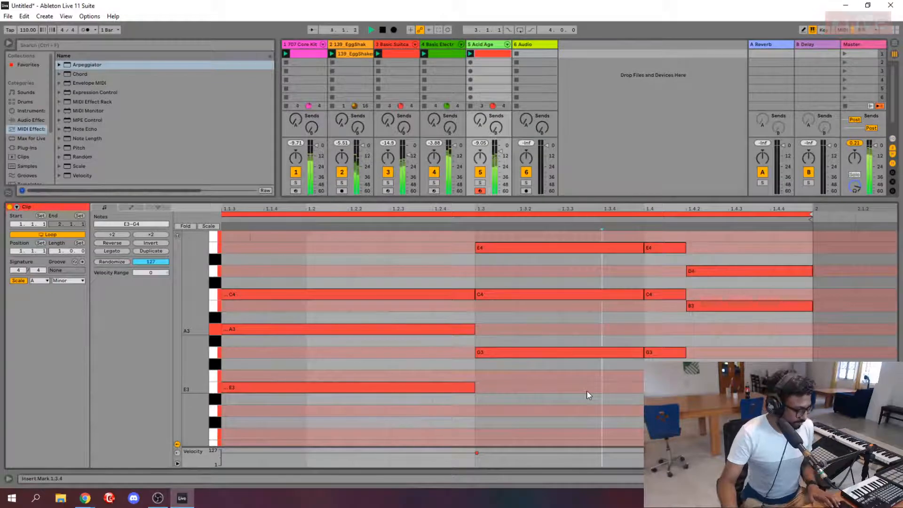
pyautogui.hotkey('ctrl', 'a')
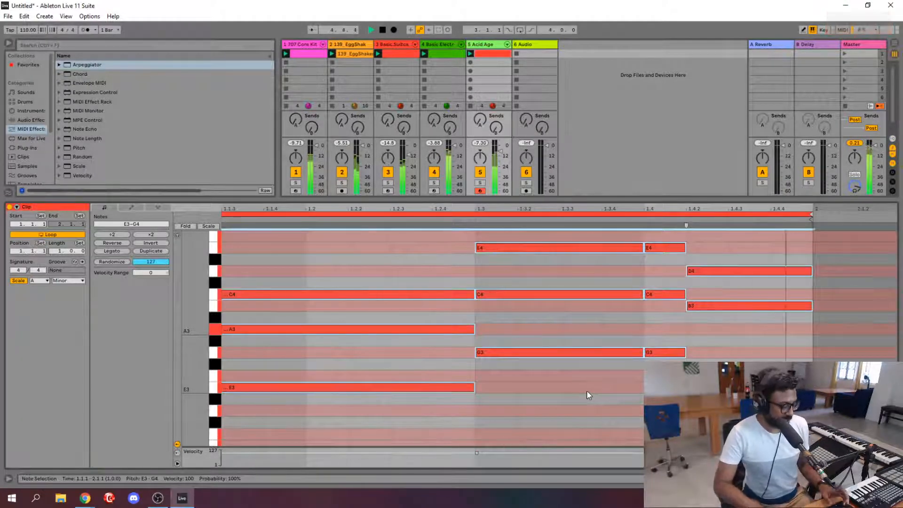
pyautogui.press('space')
pyautogui.hotkey('shift', 'Up')
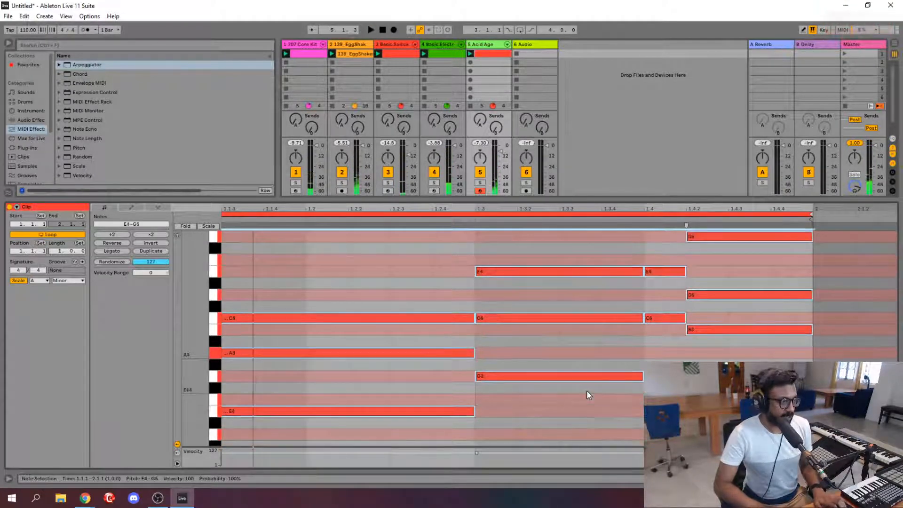
pyautogui.press('space')
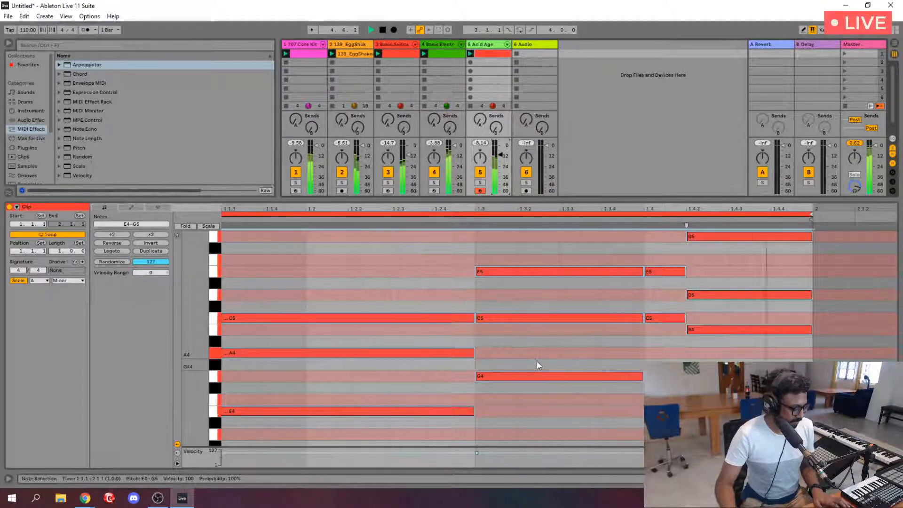
# - Set the Arpeggiator style on the Acid Age track to Down and restart playback
pyautogui.hotkey('shift', 'Tab')
pyautogui.press('space')
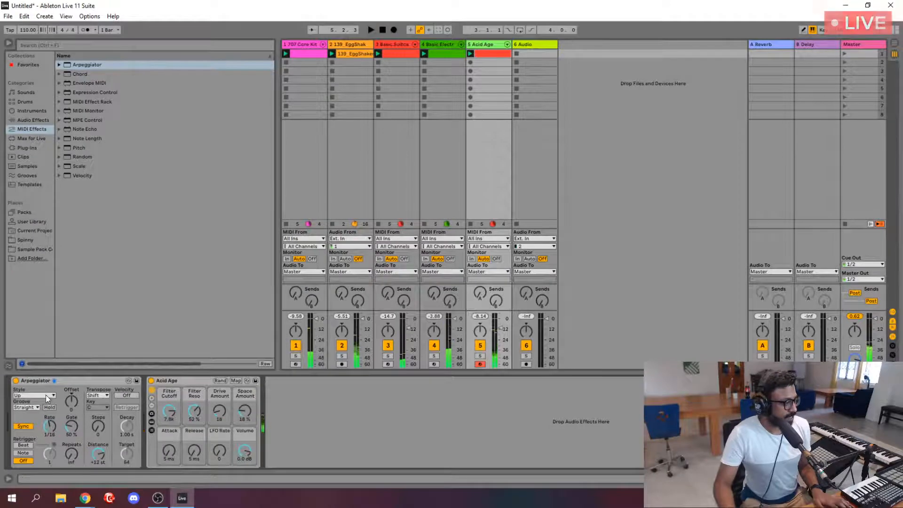
pyautogui.click(45, 396)
pyautogui.click(38, 269)
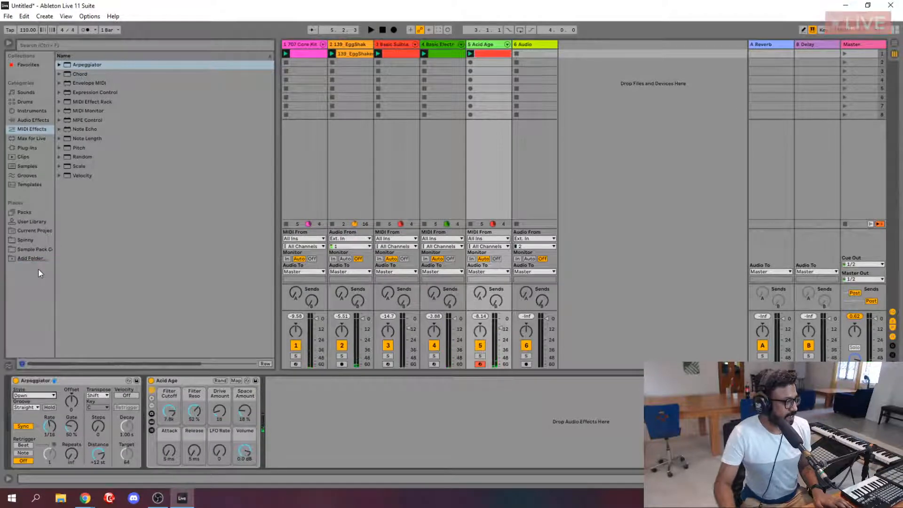
pyautogui.press('space')
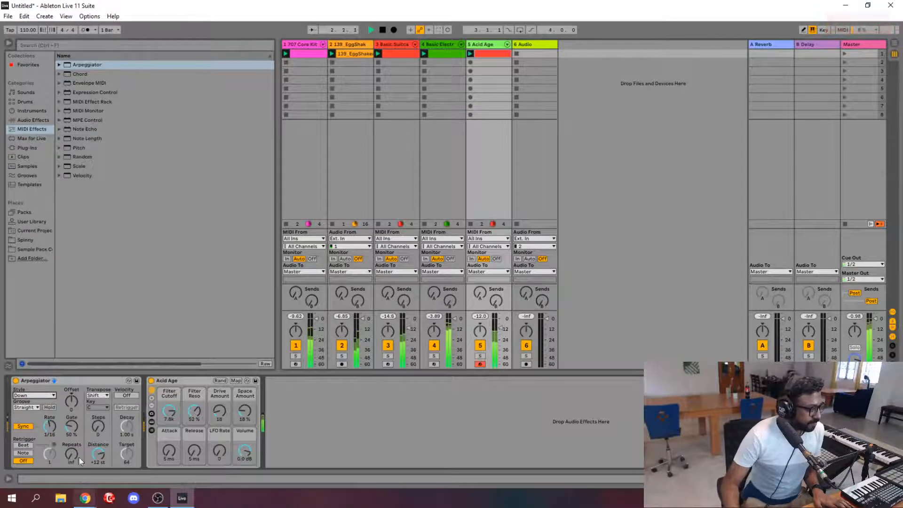
# - Adjust the Arpeggiator gate during playback, settling on 67%, and stop the set
pyautogui.moveTo(72, 427); pyautogui.dragTo(71, 402)
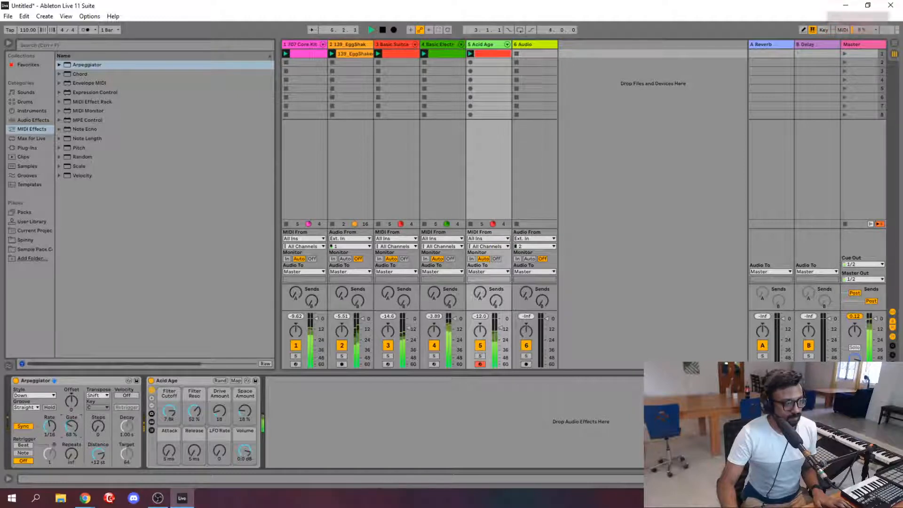
pyautogui.press('space')
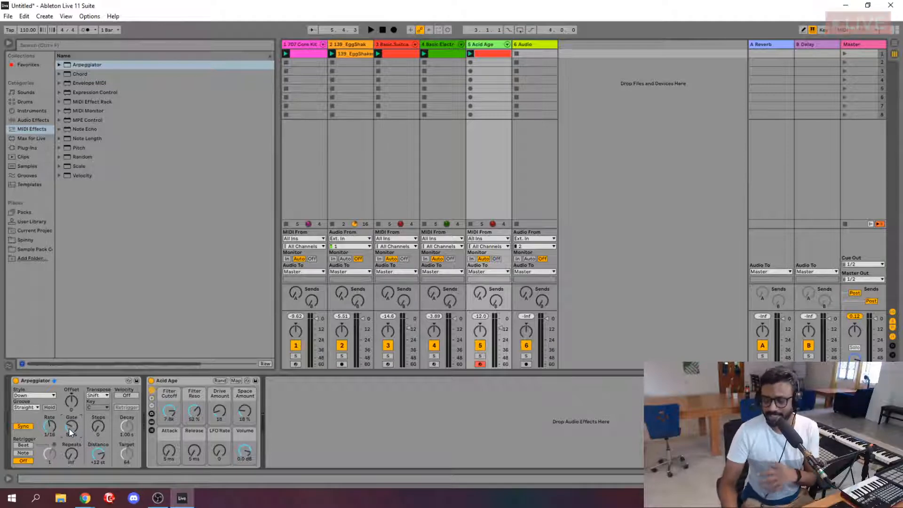
pyautogui.press('space')
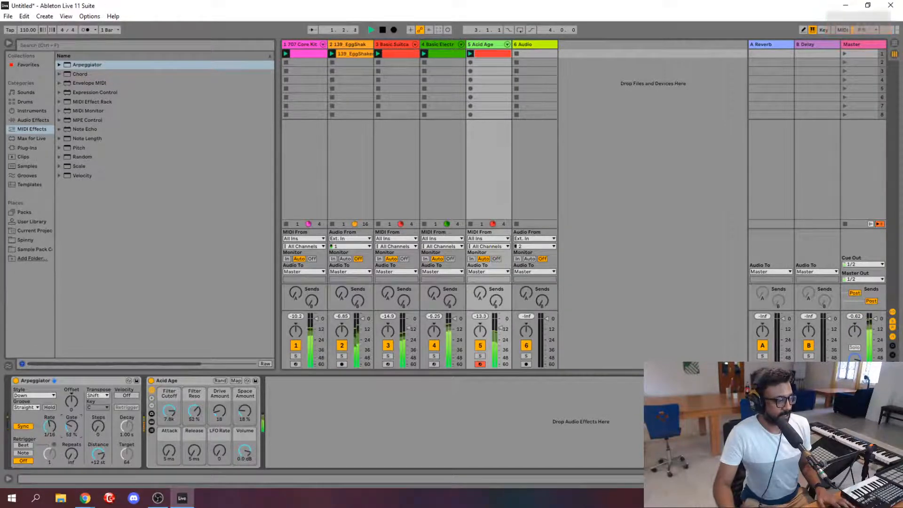
pyautogui.moveTo(69, 428)
pyautogui.mouseDown()
pyautogui.moveTo(69, 405)
pyautogui.moveTo(68, 417)
pyautogui.mouseUp()
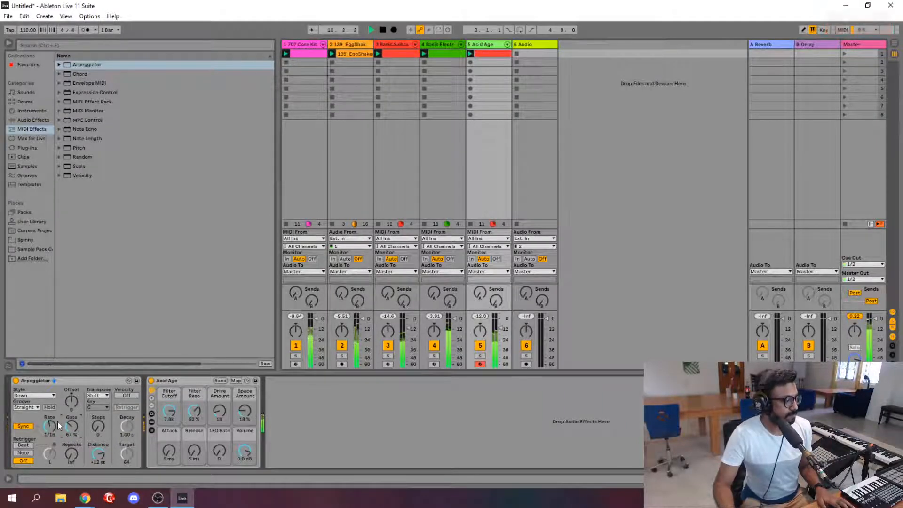
pyautogui.press('space')
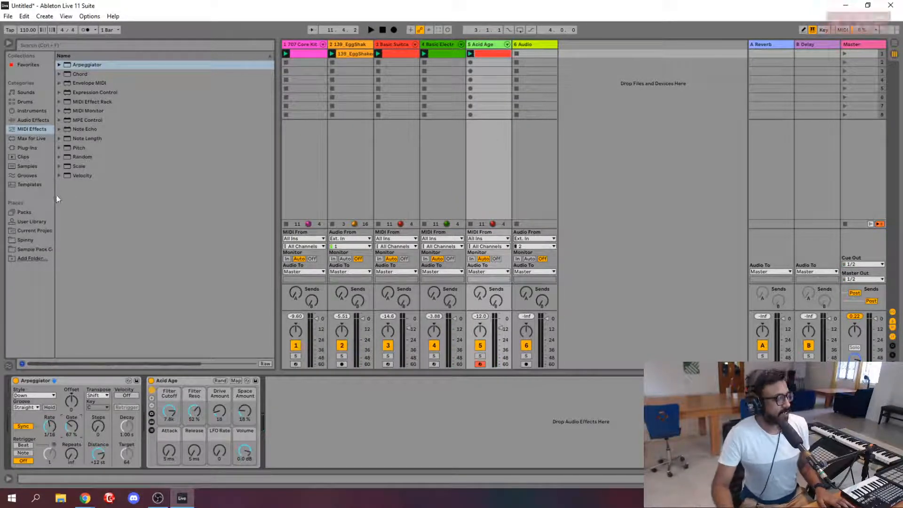
# - Add the Delay audio effect from Delay & Loop to the Acid Age track and start playback
pyautogui.click(47, 121)
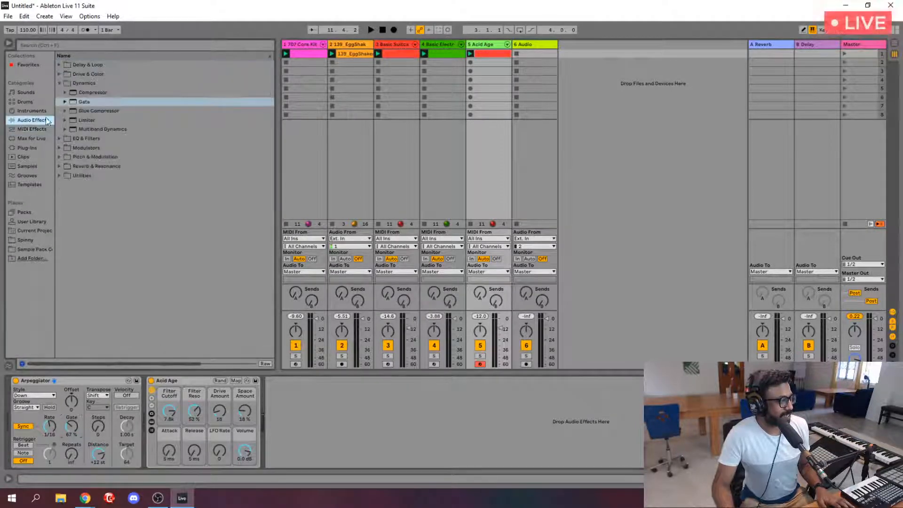
pyautogui.click(59, 83)
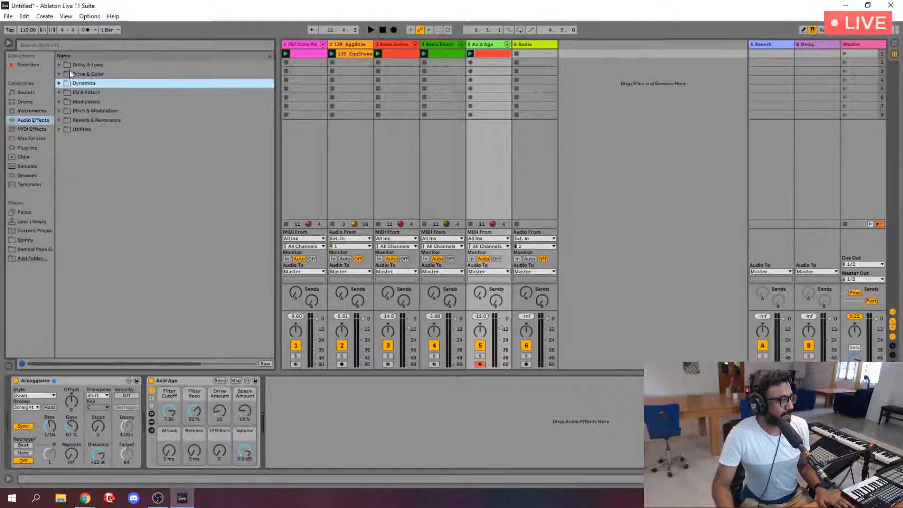
pyautogui.click(72, 66)
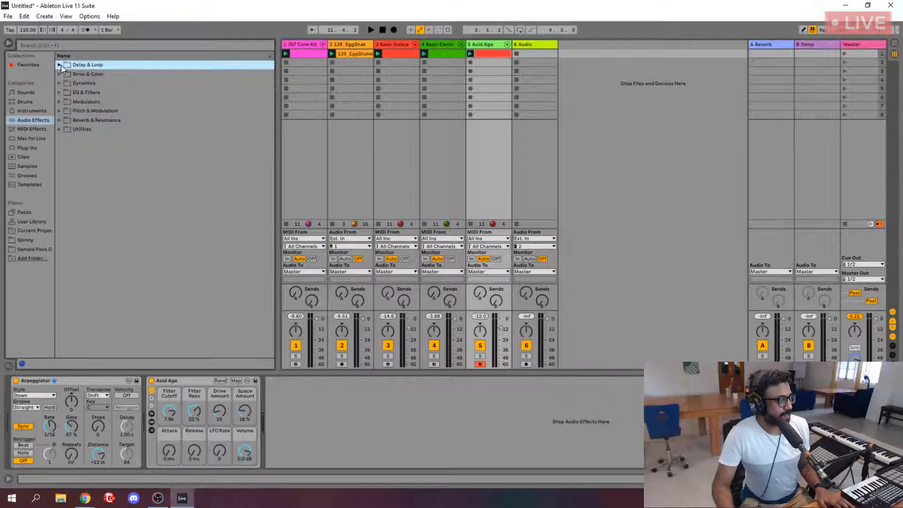
pyautogui.click(59, 66)
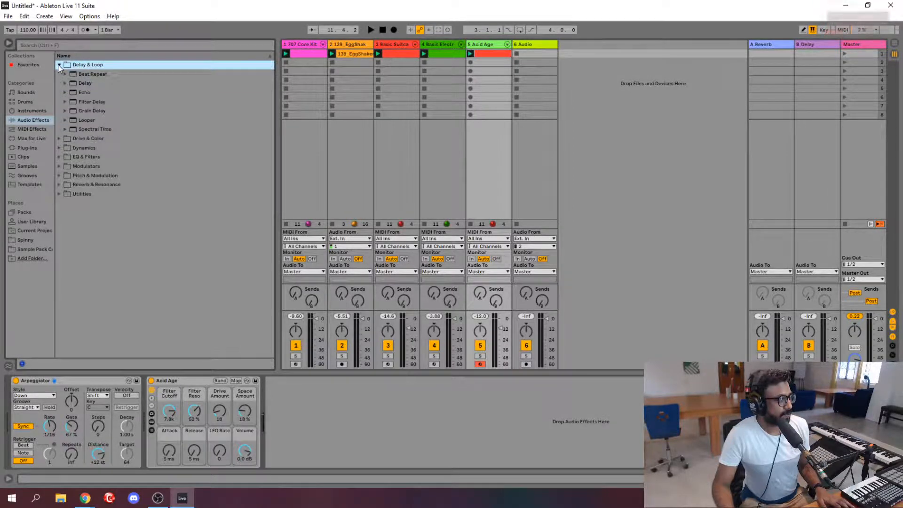
pyautogui.click(78, 83)
pyautogui.press('Return')
pyautogui.press('space')
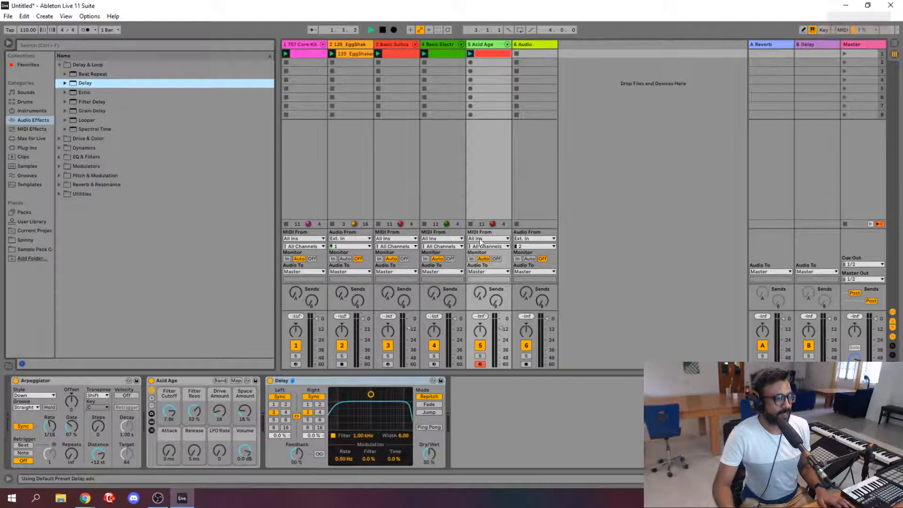
# - Narrow the Delay's filter to about 1.29 kHz with width 3.07 and lower its feedback to 39%
pyautogui.moveTo(369, 401)
pyautogui.mouseDown()
pyautogui.moveTo(355, 415)
pyautogui.moveTo(374, 416)
pyautogui.mouseUp()
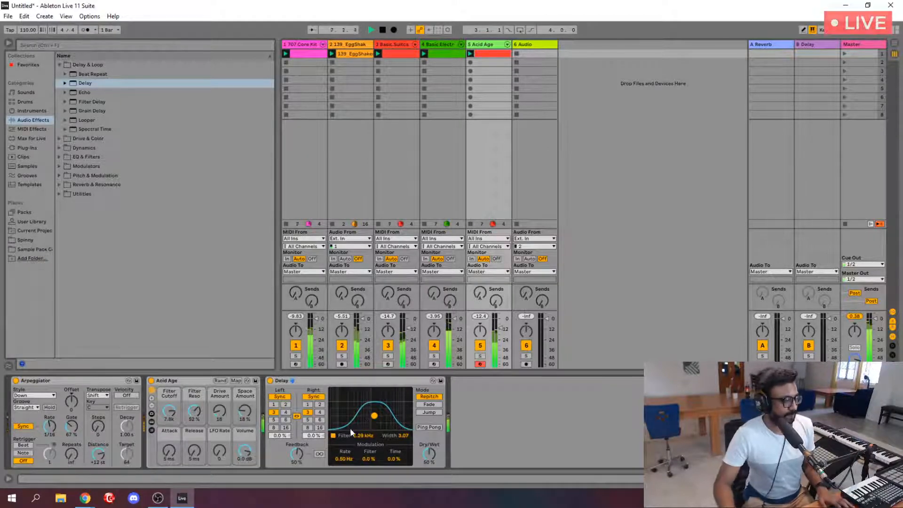
pyautogui.moveTo(295, 454); pyautogui.dragTo(296, 455)
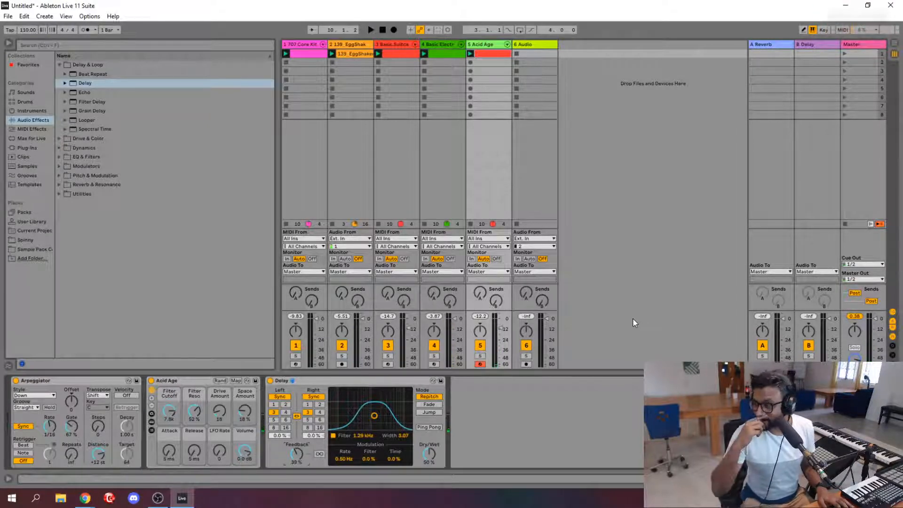
# - Play the set and try a longer Arpeggiator gate of about 118%, settling on 69%
pyautogui.press('space')
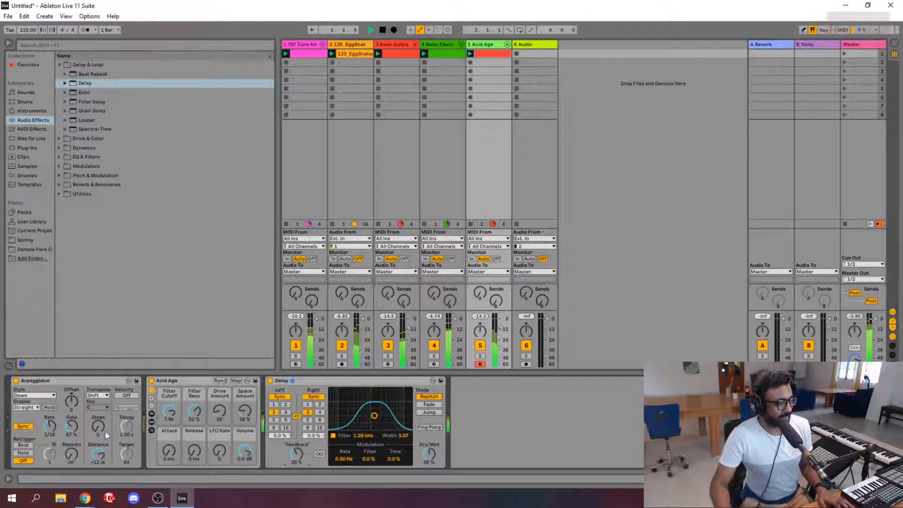
pyautogui.moveTo(75, 430); pyautogui.dragTo(75, 421)
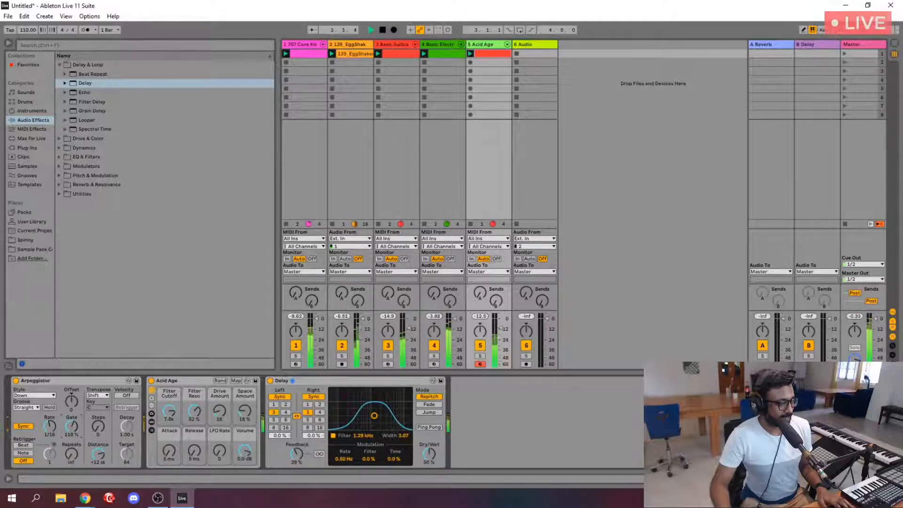
pyautogui.moveTo(72, 426); pyautogui.dragTo(72, 423)
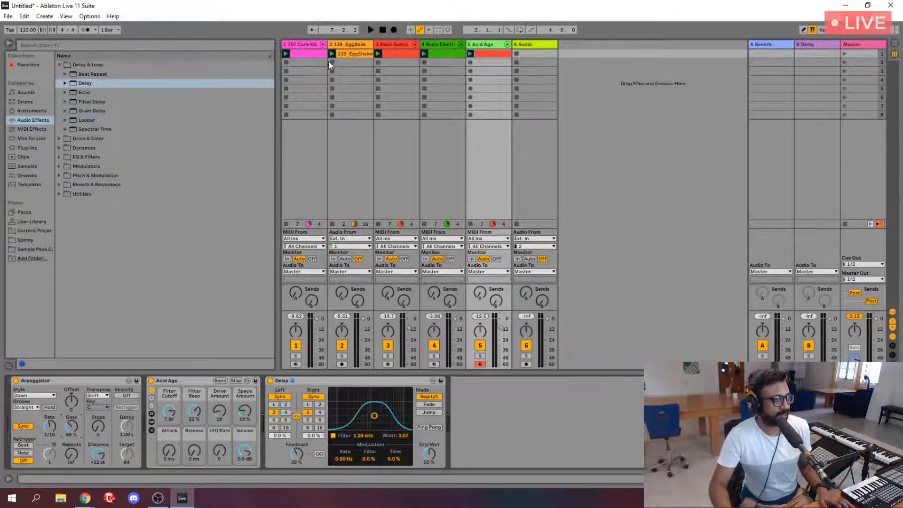
# - Copy the electric piano clip on track 3 into the fourth slot of the same track
pyautogui.click(312, 58)
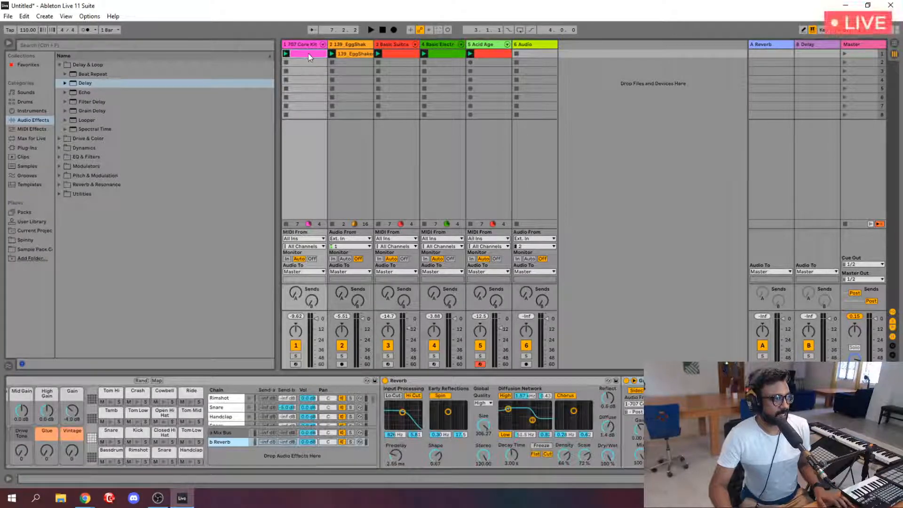
pyautogui.click(416, 62)
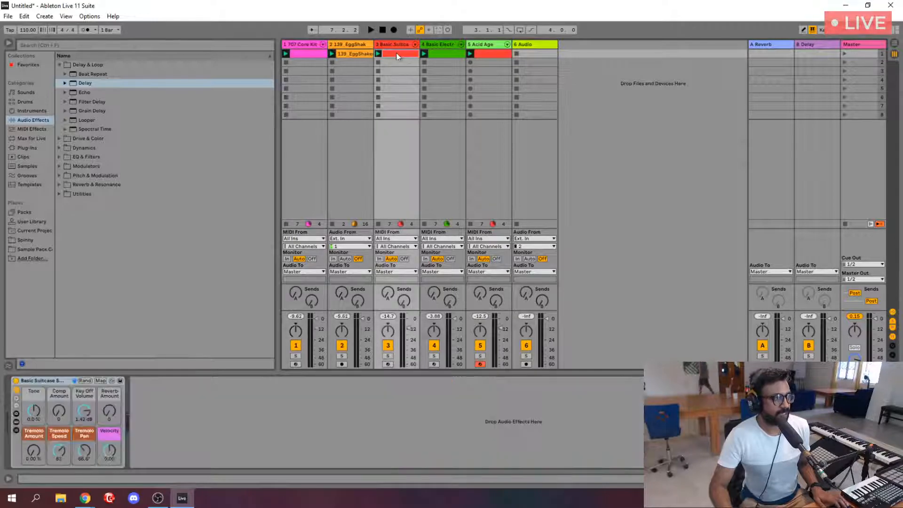
pyautogui.moveTo(403, 55); pyautogui.dragTo(399, 80)
# - Stretch the copied piano clip's notes to double length, filling two bars, and launch scene 4
pyautogui.doubleClick(400, 80)
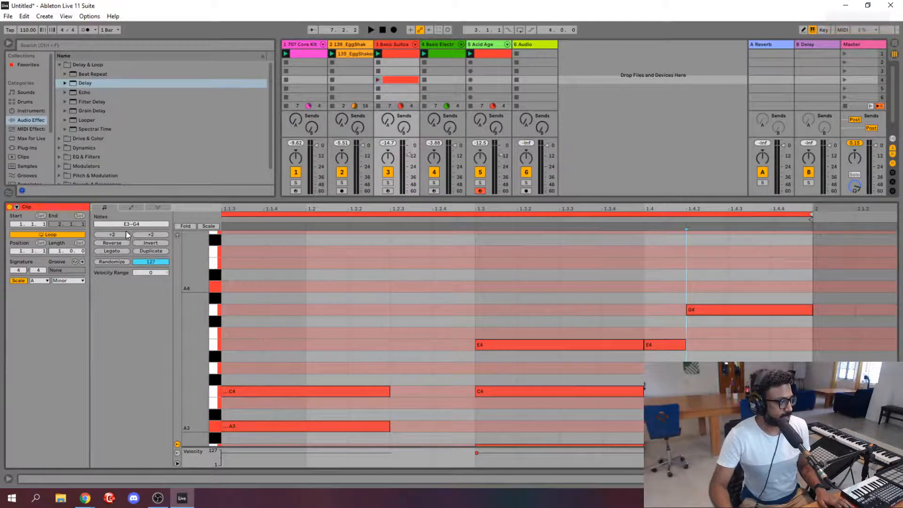
pyautogui.click(156, 235)
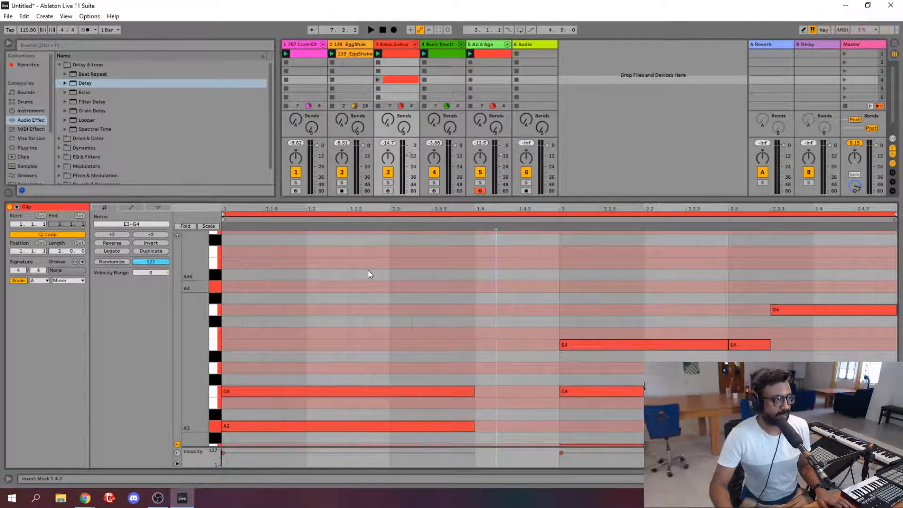
pyautogui.click(845, 80)
pyautogui.click(397, 79)
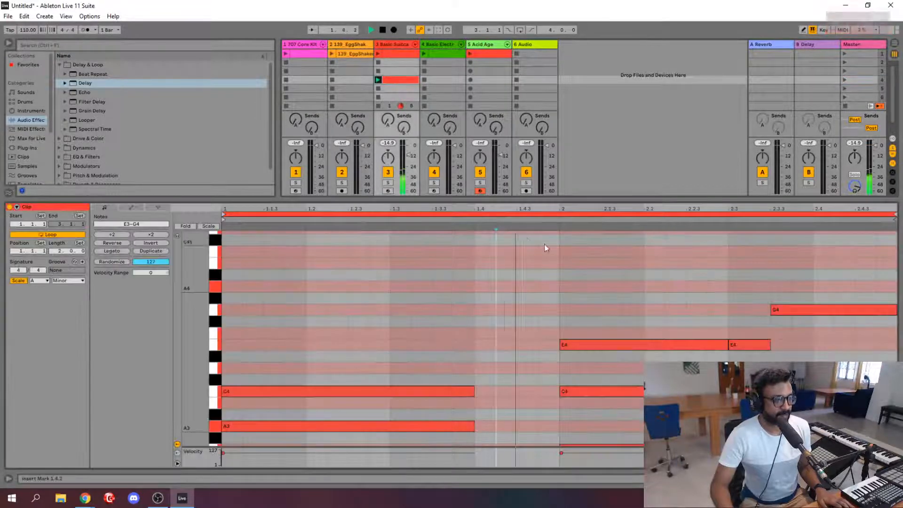
# - Transpose the first chord of the copied piano clip up three semitones to G3, C4 and D#4 and play it
pyautogui.scroll(-5, 556, 246)
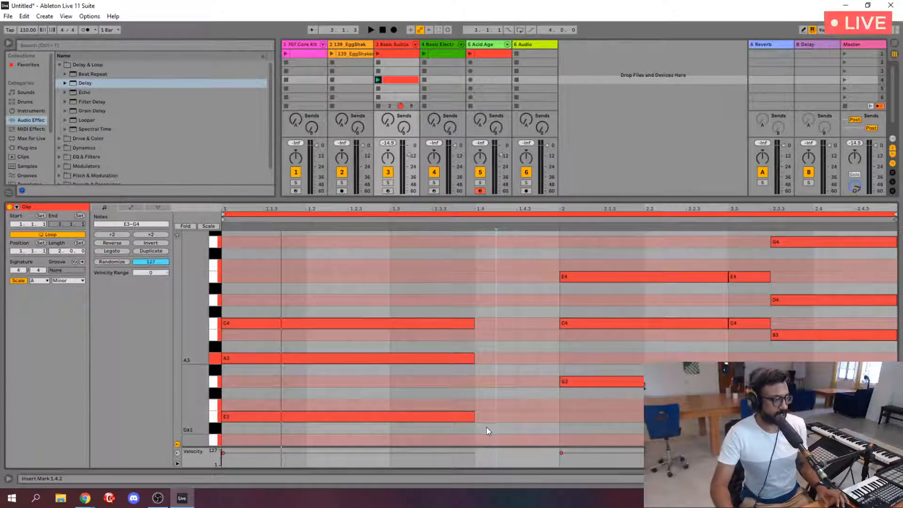
pyautogui.moveTo(487, 427); pyautogui.dragTo(389, 312)
pyautogui.press('Up')
pyautogui.press('Up')
pyautogui.press('Up')
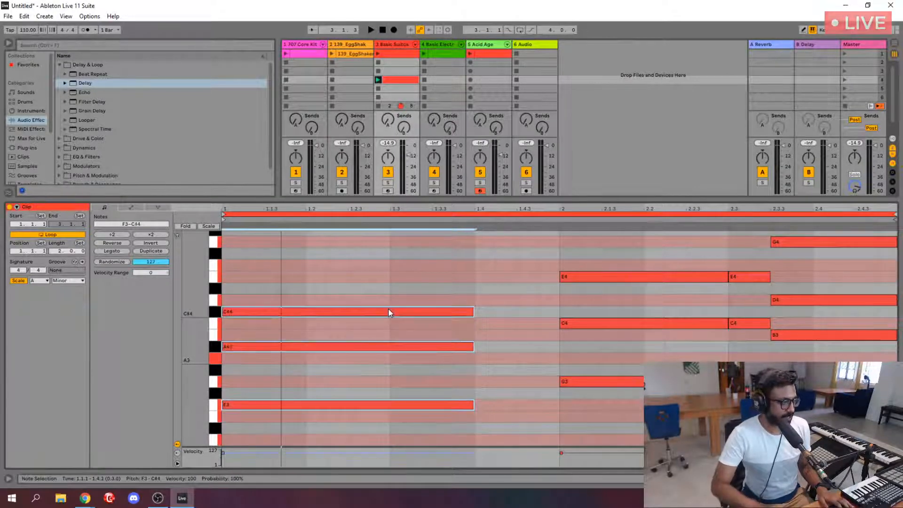
pyautogui.press('space')
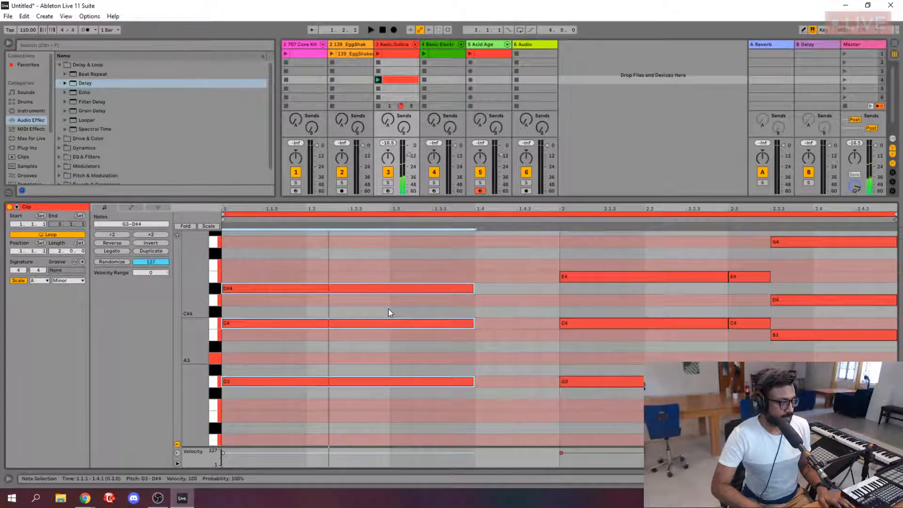
# - Raise the first chord's D#4 note to E4 and play the clip
pyautogui.click(340, 324)
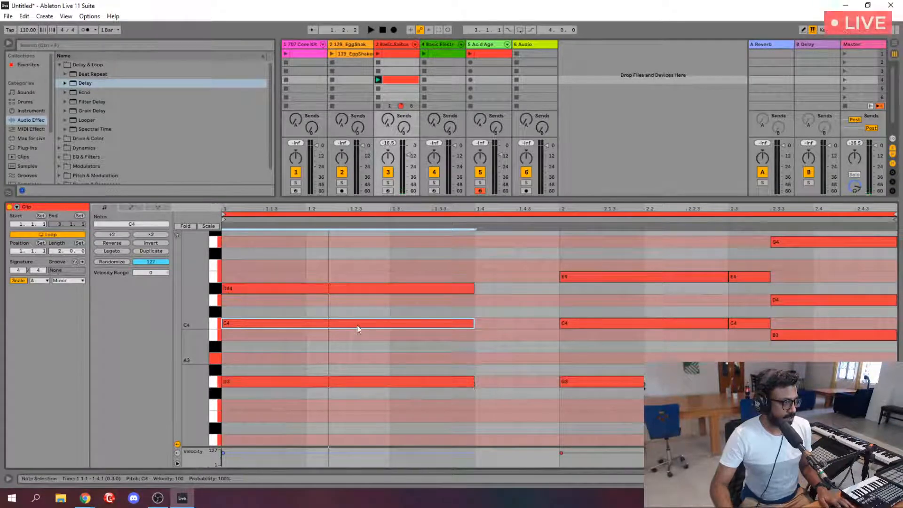
pyautogui.click(328, 288)
pyautogui.press('Up')
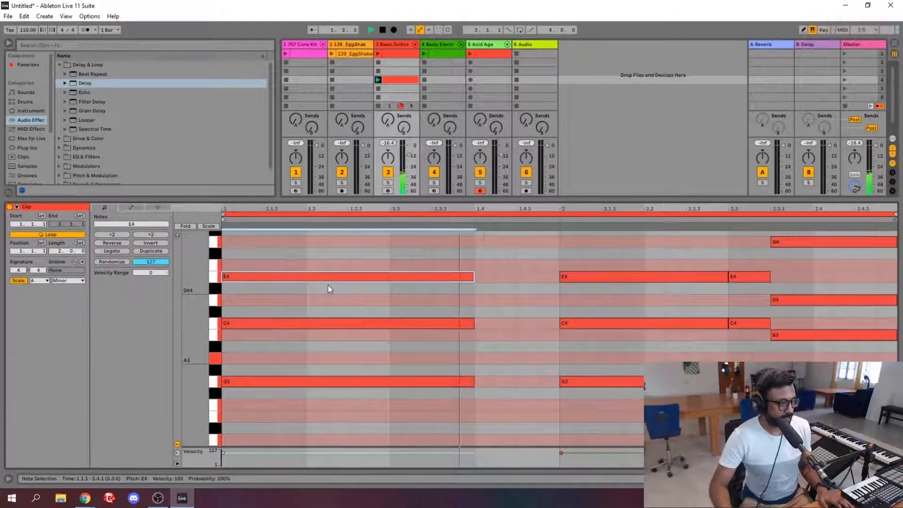
pyautogui.press('space')
# - Delete the short G3, C4 and E4 chord at 2.3.1 in the copied piano clip
pyautogui.click(739, 417)
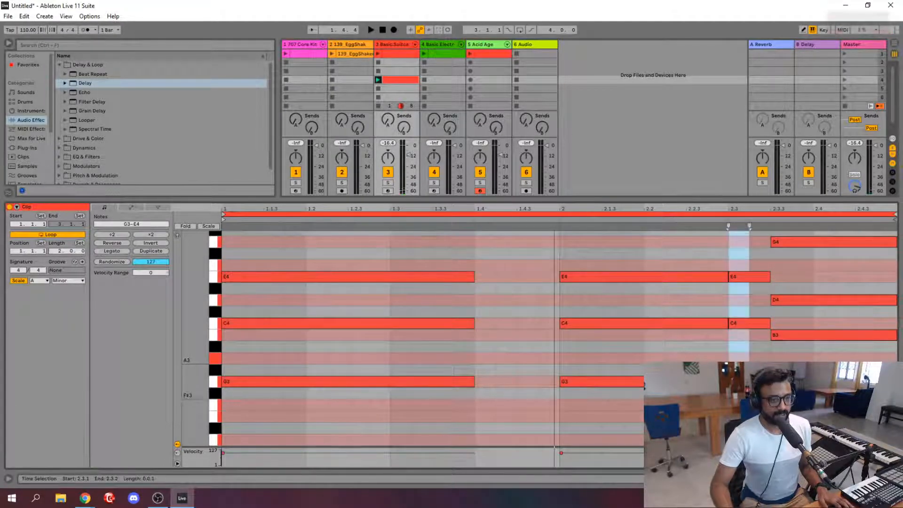
pyautogui.click(740, 382)
pyautogui.keyDown('shift'); pyautogui.click(739, 324); pyautogui.keyUp('shift')
pyautogui.keyDown('shift'); pyautogui.click(735, 278); pyautogui.keyUp('shift')
pyautogui.press('Delete')
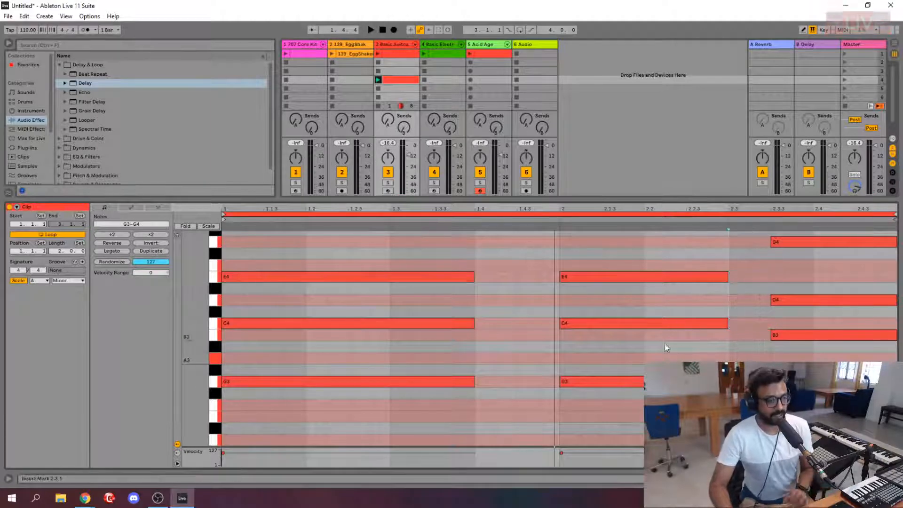
# - Transpose the second chord of the copied piano clip down three semitones to E3, A3 and C#4
pyautogui.click(647, 242)
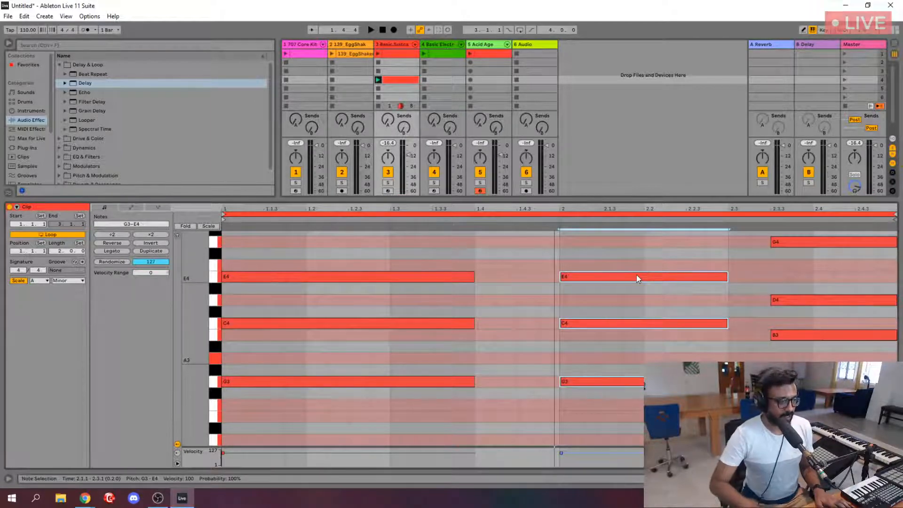
pyautogui.press('Down')
pyautogui.press('Down')
pyautogui.press('Down')
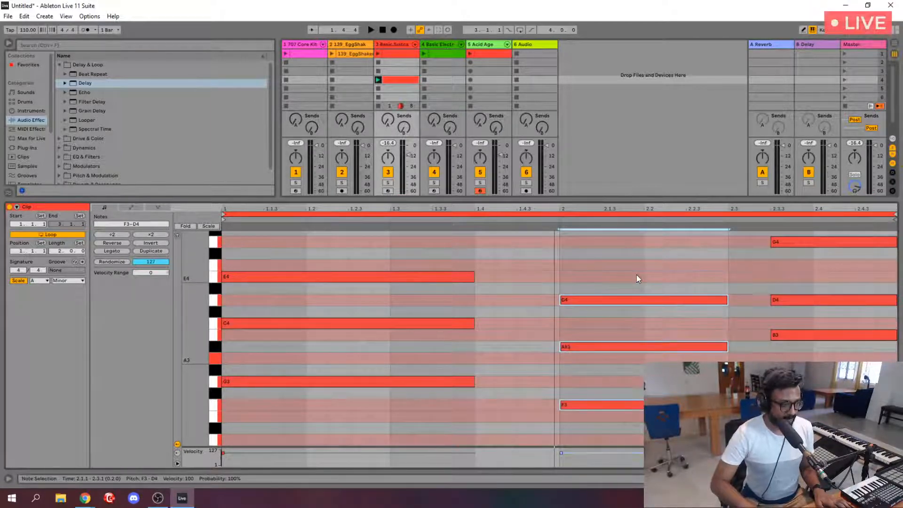
pyautogui.press('Down')
pyautogui.press('Up')
pyautogui.press('Up')
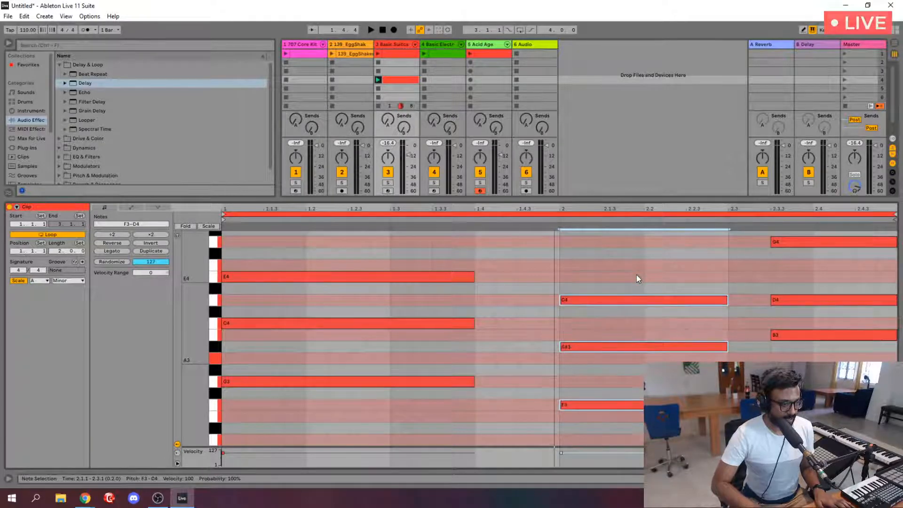
pyautogui.press('Down')
# - Move the second chord of the copied piano clip earlier to start at beat 1.4
pyautogui.press('Left')
pyautogui.press('Left')
pyautogui.press('Left')
pyautogui.press('Left')
pyautogui.press('Left')
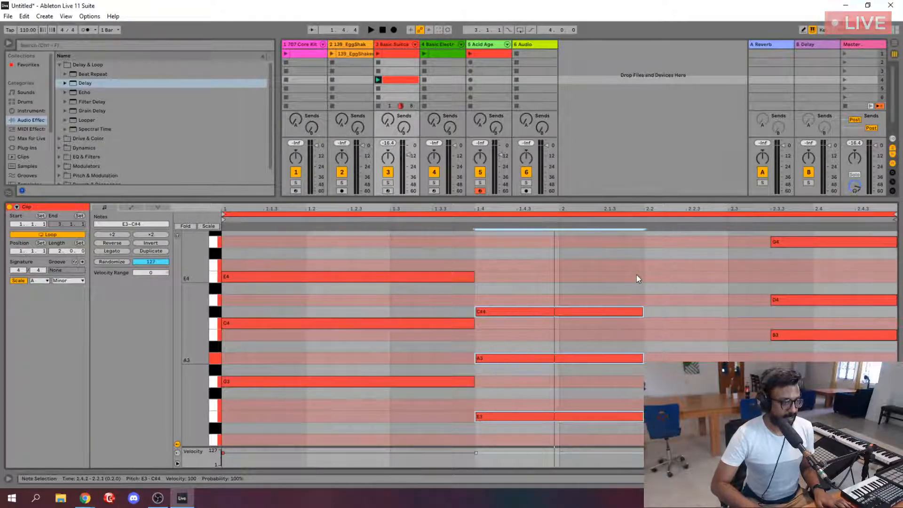
pyautogui.press('Right')
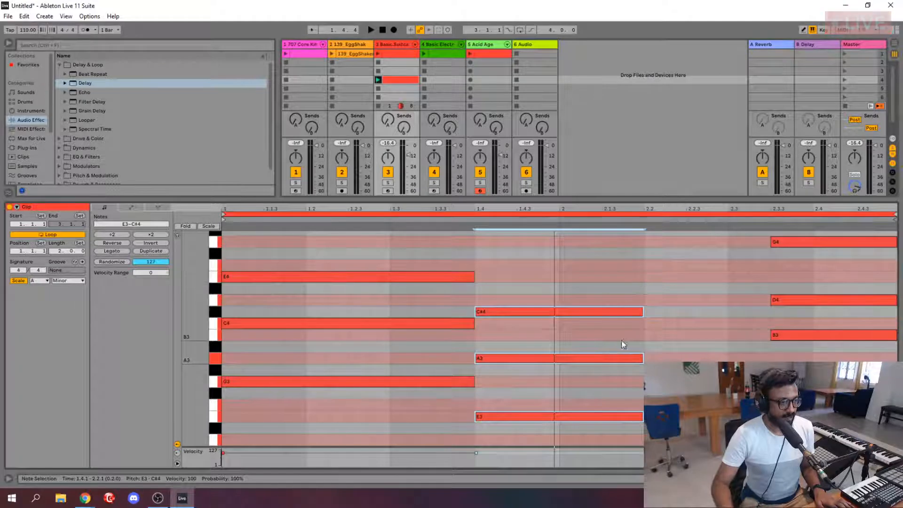
# - Lower the second chord's C#4 note to C4 and play the clip
pyautogui.click(706, 340)
pyautogui.click(577, 313)
pyautogui.press('Down')
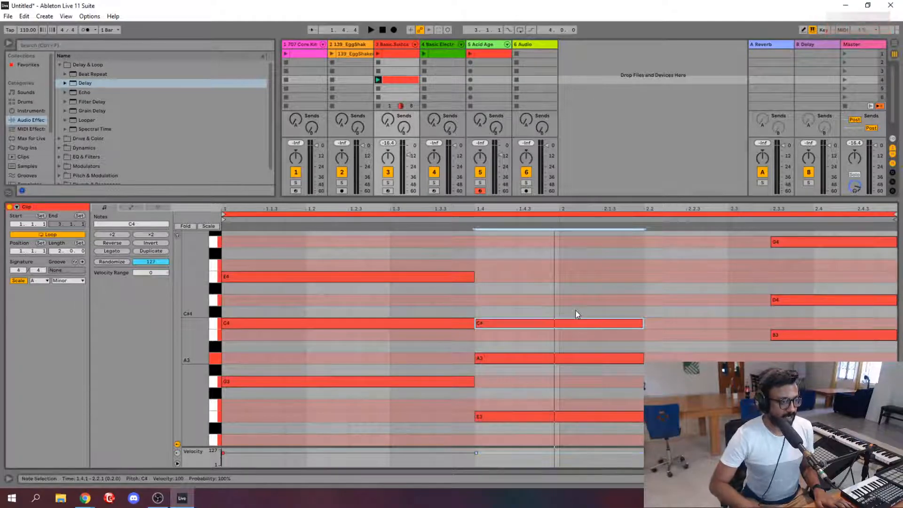
pyautogui.press('space')
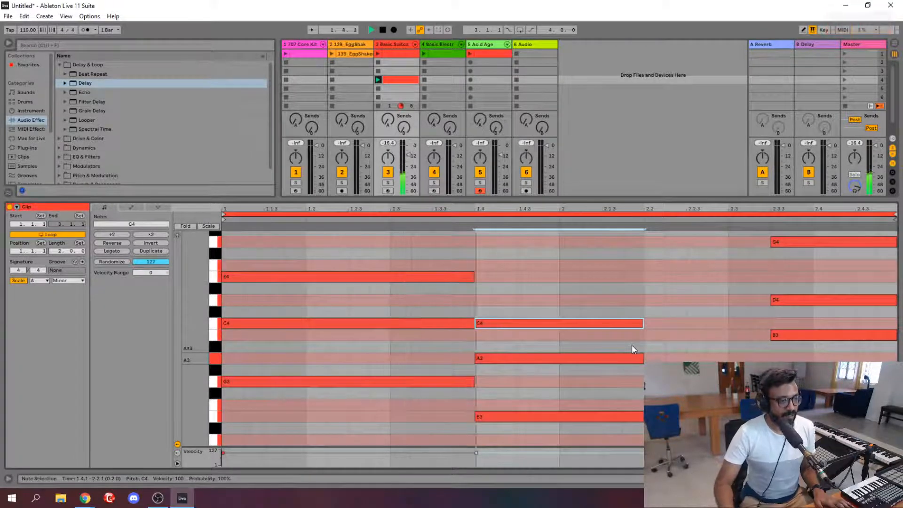
# - Shorten the first chord's G3, C4 and E4 notes to end at beat 1.3 and play the clip
pyautogui.moveTo(440, 409); pyautogui.dragTo(418, 271)
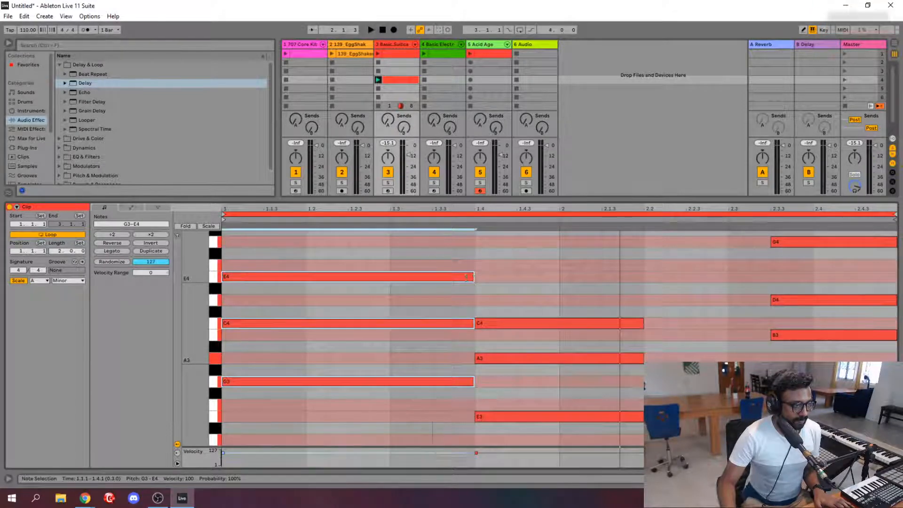
pyautogui.moveTo(472, 278); pyautogui.dragTo(395, 279)
pyautogui.press('space')
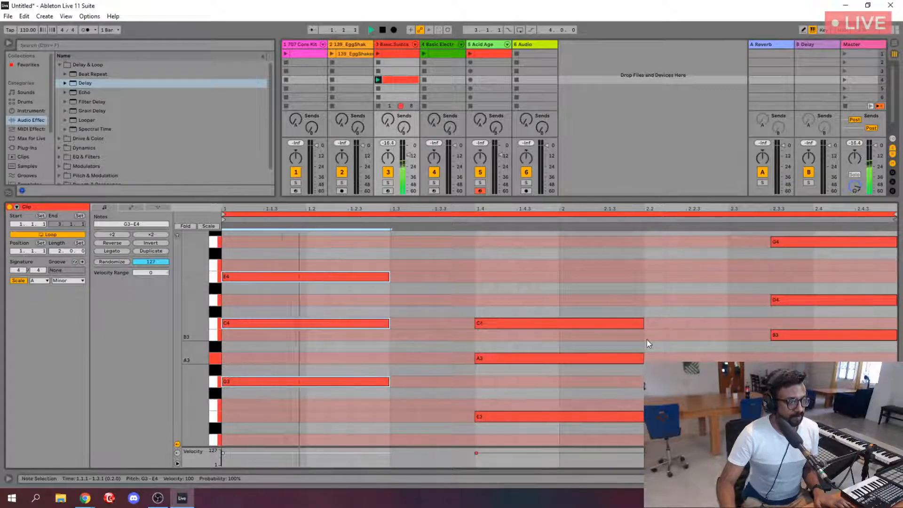
pyautogui.press('space')
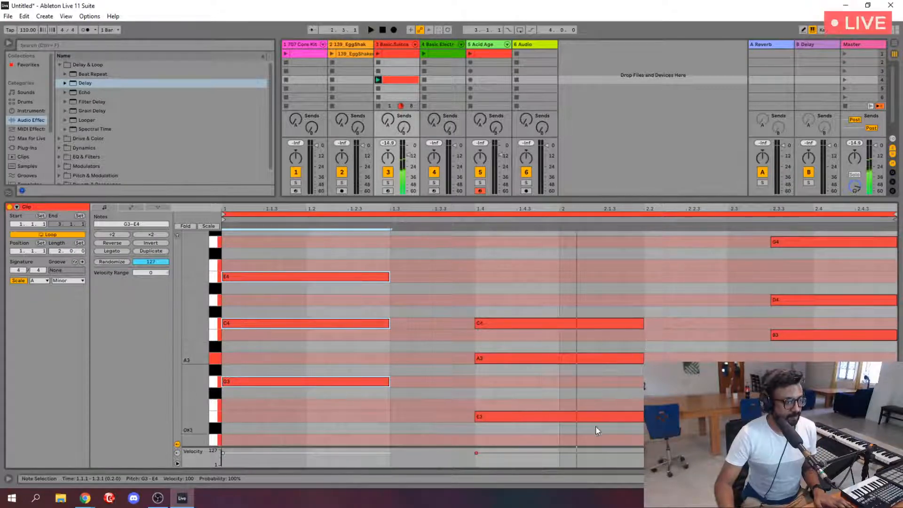
# - Move the second chord to start at bar 2, extend the first chord to fill bar 1, and play the clip
pyautogui.moveTo(598, 433); pyautogui.dragTo(652, 325)
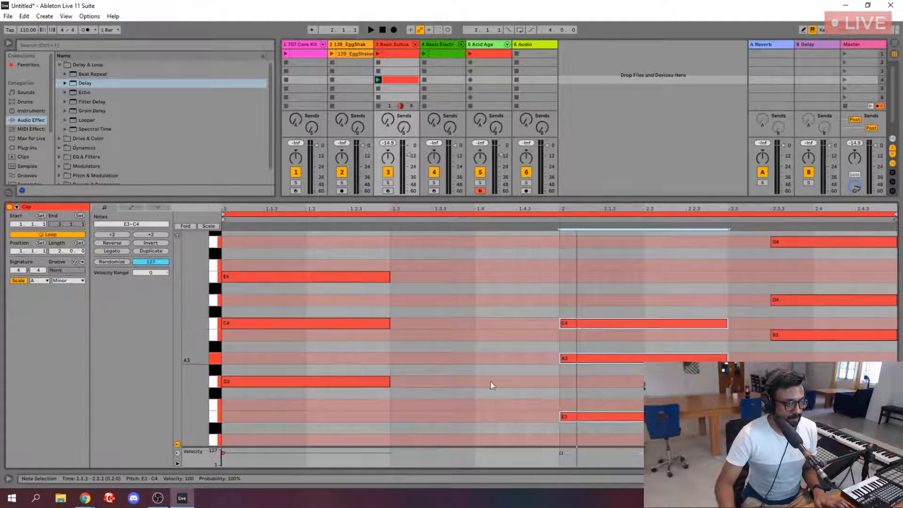
pyautogui.moveTo(408, 408); pyautogui.dragTo(559, 278)
pyautogui.press('space')
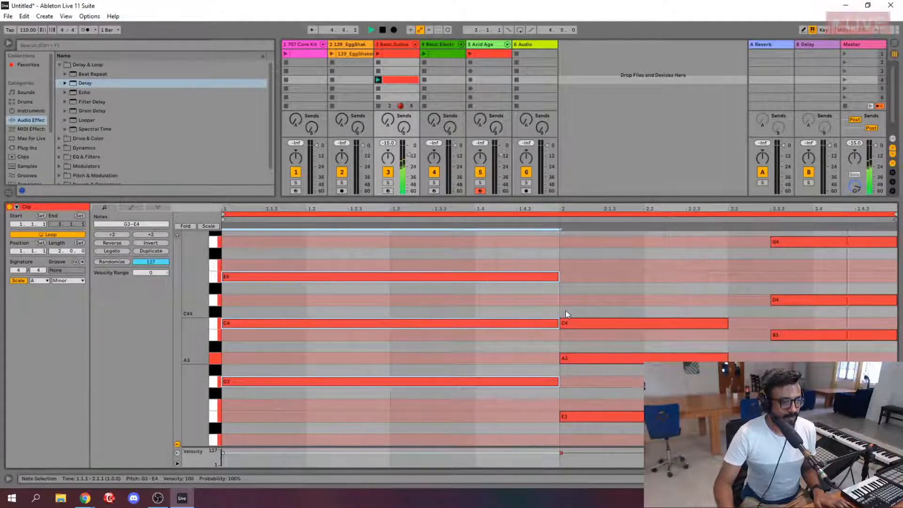
# - Extend the last chord's B3, D4 and G4 notes back to start at 2.3.1 and play the clip
pyautogui.moveTo(818, 350); pyautogui.dragTo(728, 242)
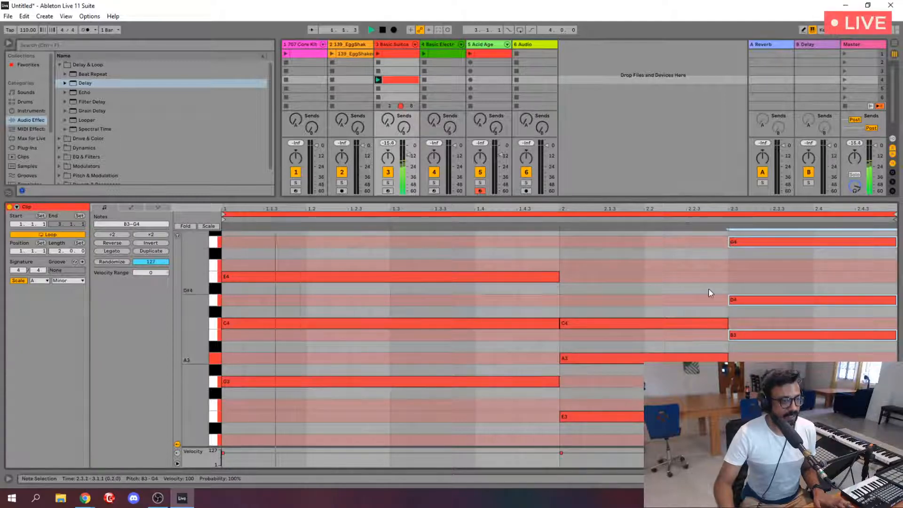
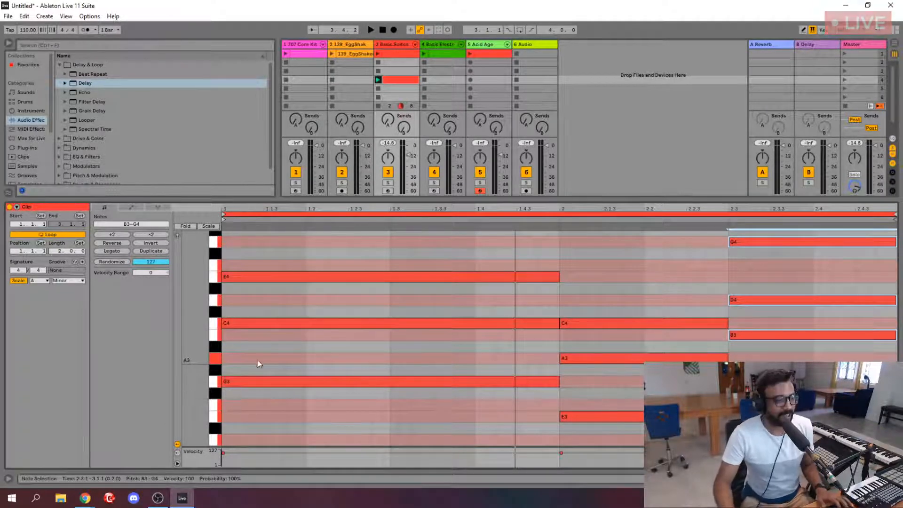
pyautogui.press('space')
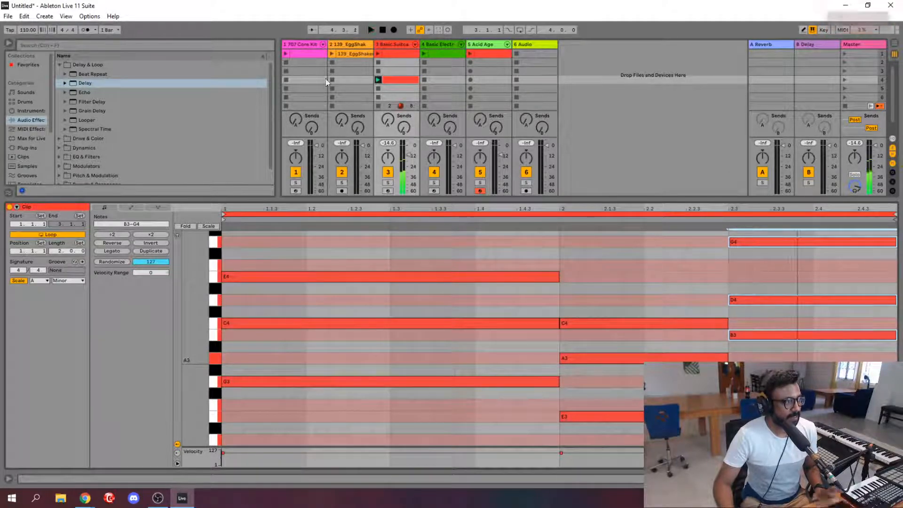
pyautogui.doubleClick(312, 79)
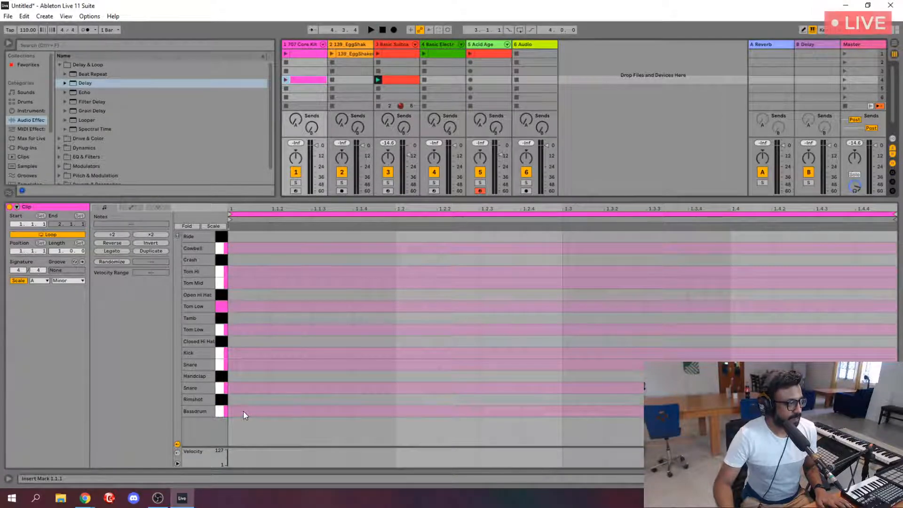
pyautogui.click(155, 235)
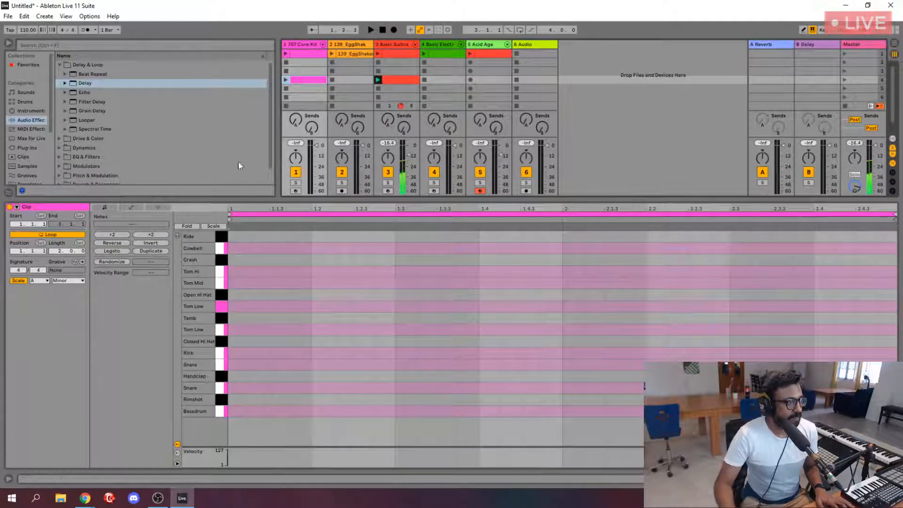
pyautogui.click(285, 80)
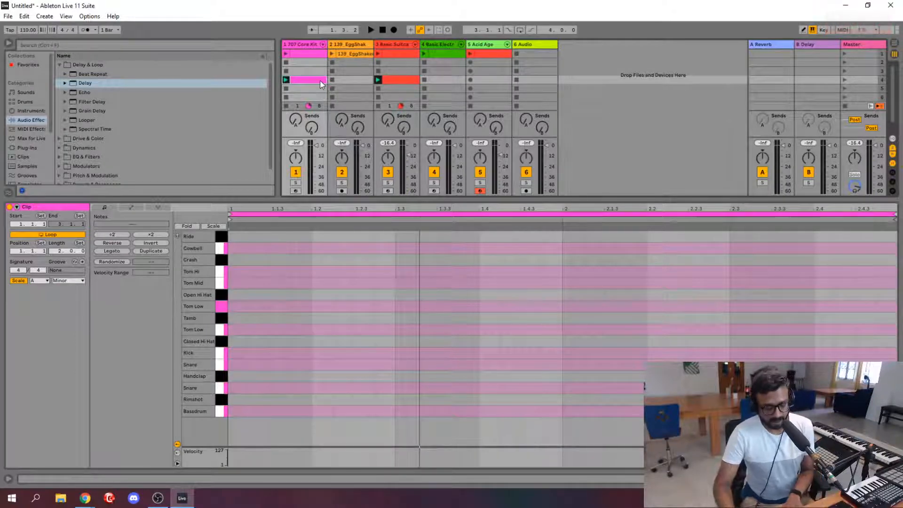
pyautogui.press('Delete')
# - Copy the 707 Core Kit drum clip from scene 1 to scene 4 and launch scene 4
pyautogui.click(300, 55)
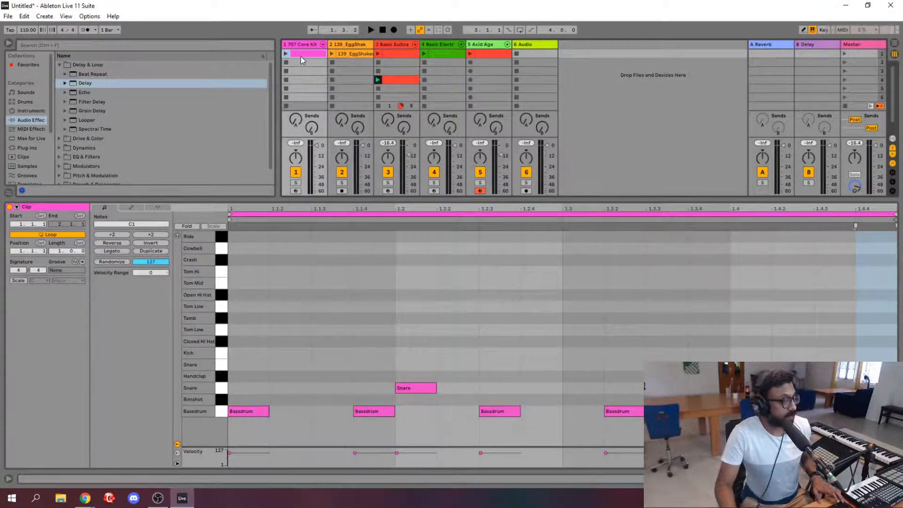
pyautogui.moveTo(303, 84)
pyautogui.mouseDown()
pyautogui.moveTo(307, 73)
pyautogui.moveTo(308, 83)
pyautogui.mouseUp()
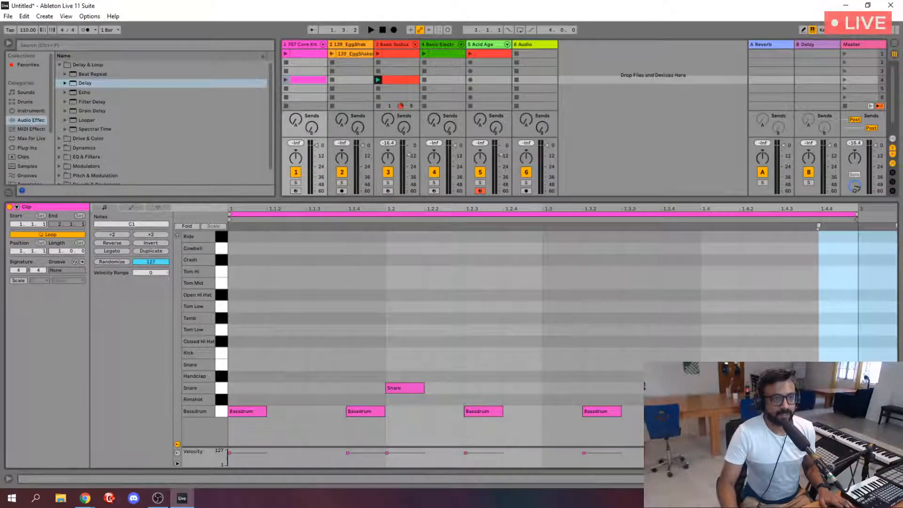
pyautogui.click(844, 80)
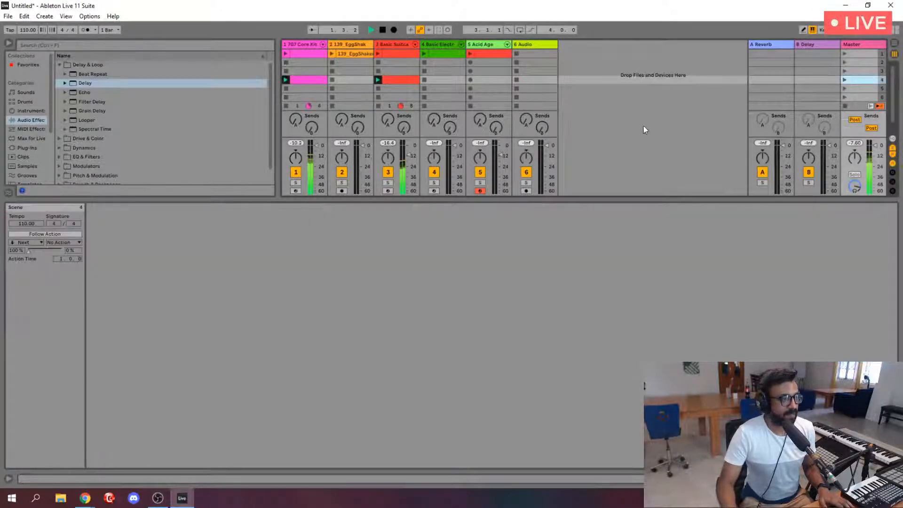
# - Stretch the copied drum clip's notes to double length and add a bass drum note from 1.4.3 to 2.1.1
pyautogui.click(301, 81)
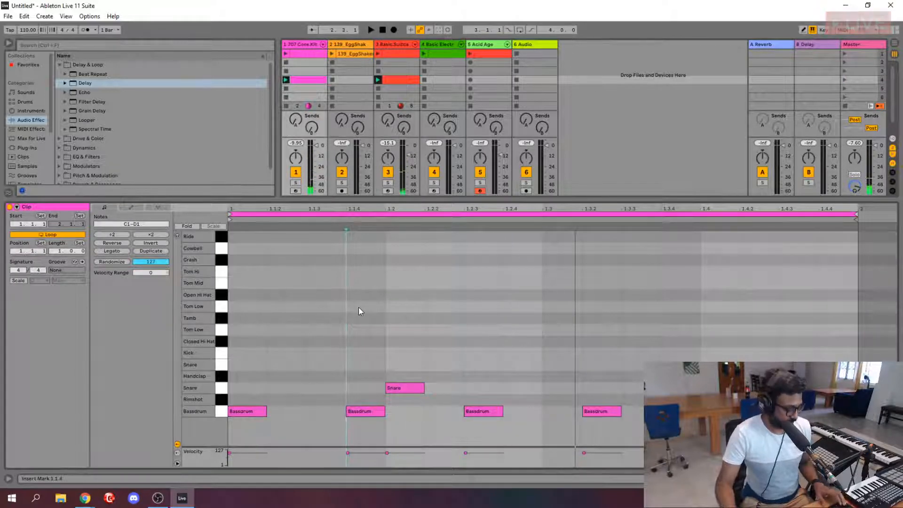
pyautogui.click(159, 234)
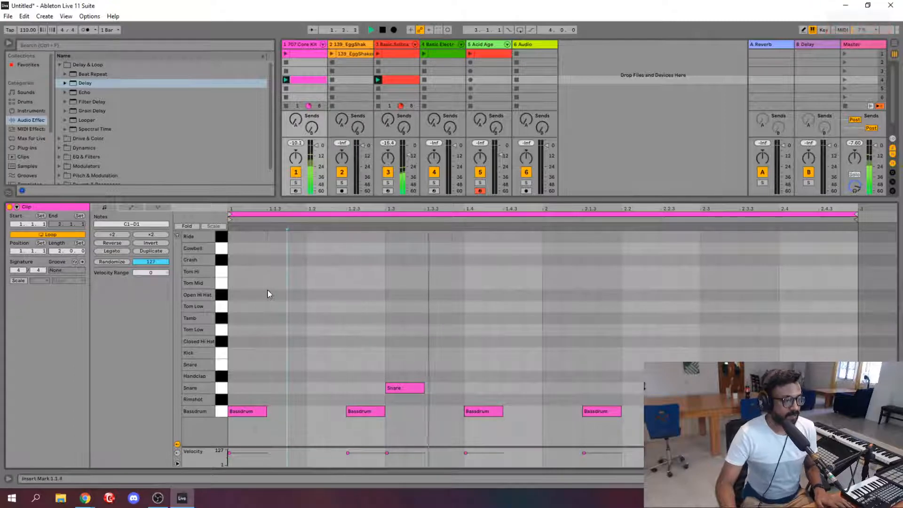
pyautogui.doubleClick(513, 411)
pyautogui.moveTo(522, 411); pyautogui.dragTo(542, 412)
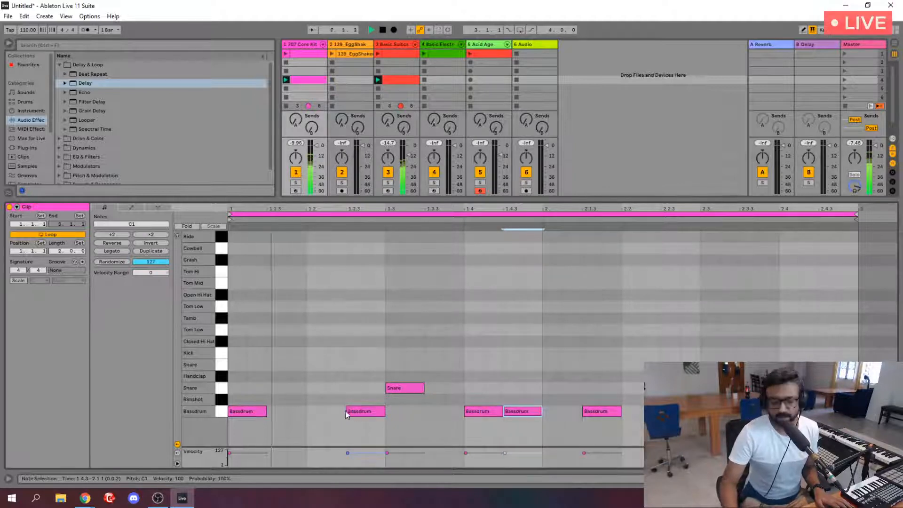
# - Try a short snare note at 1.1.4 in the copied drum clip, remove it and stop playback
pyautogui.doubleClick(298, 388)
pyautogui.moveTo(297, 388)
pyautogui.mouseDown()
pyautogui.moveTo(319, 389)
pyautogui.moveTo(297, 388)
pyautogui.mouseUp()
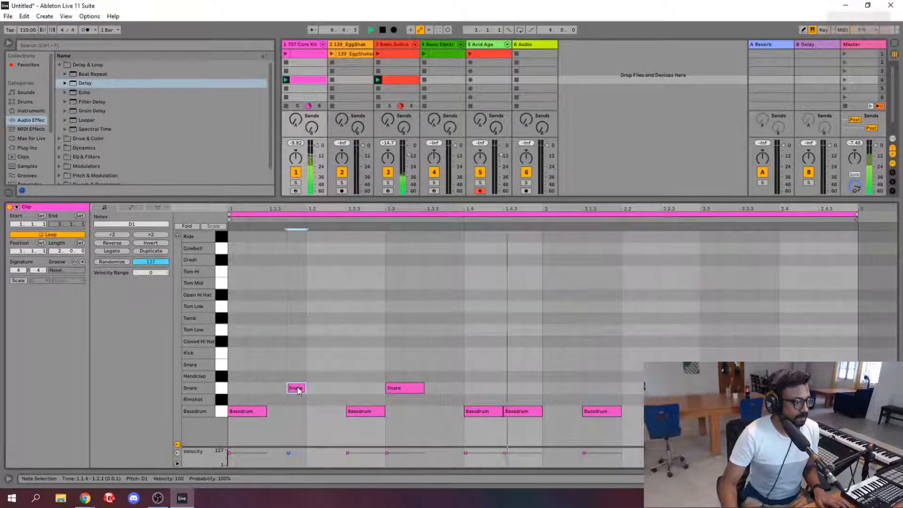
pyautogui.doubleClick(297, 388)
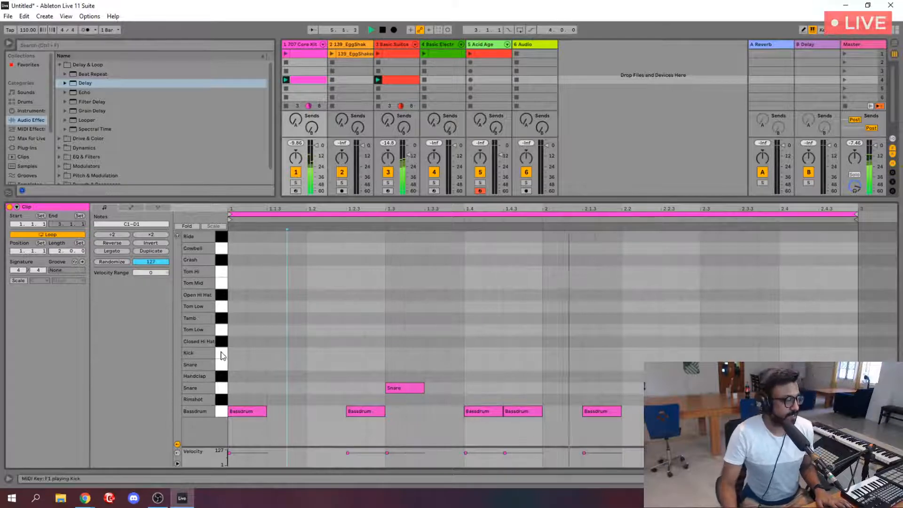
pyautogui.press('space')
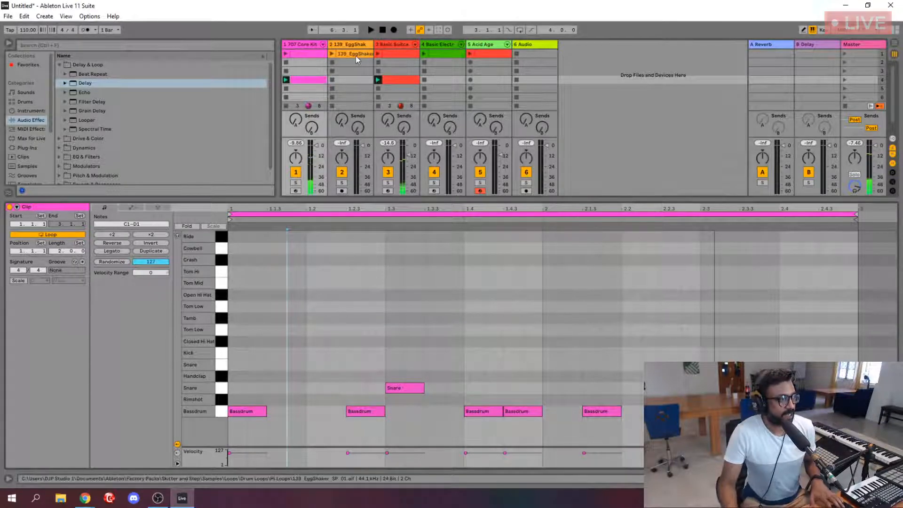
# - Copy the egg shaker clip to scene 4, delete the stray drum clip in scene 7, and launch scene 4
pyautogui.moveTo(355, 56); pyautogui.dragTo(354, 77)
pyautogui.click(316, 97)
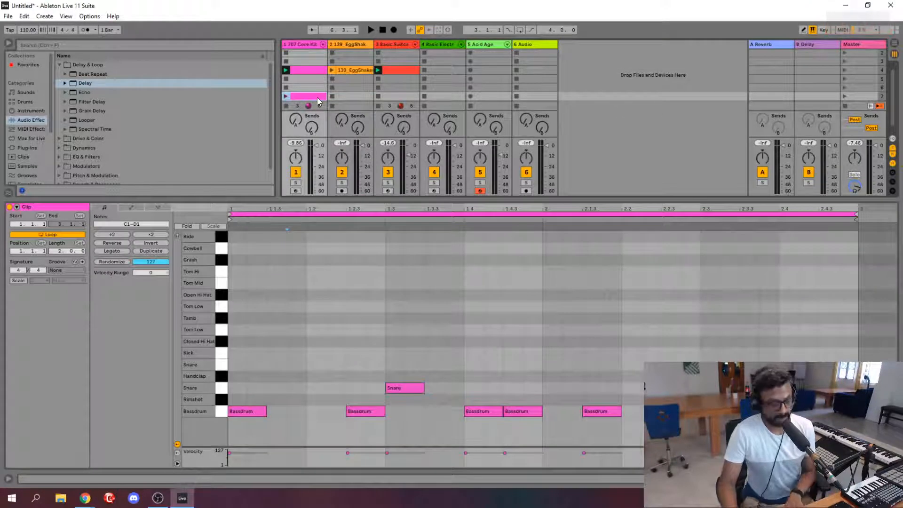
pyautogui.press('Delete')
pyautogui.scroll(1, 574, 73)
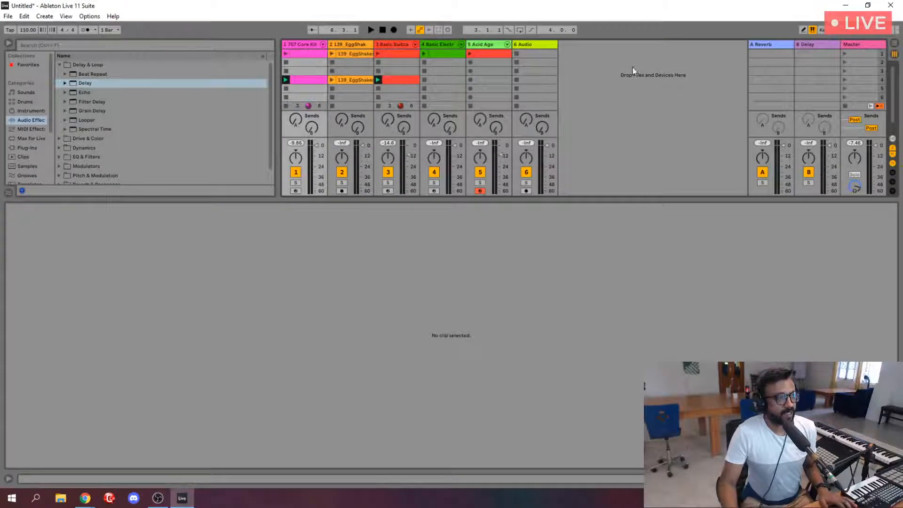
pyautogui.click(845, 79)
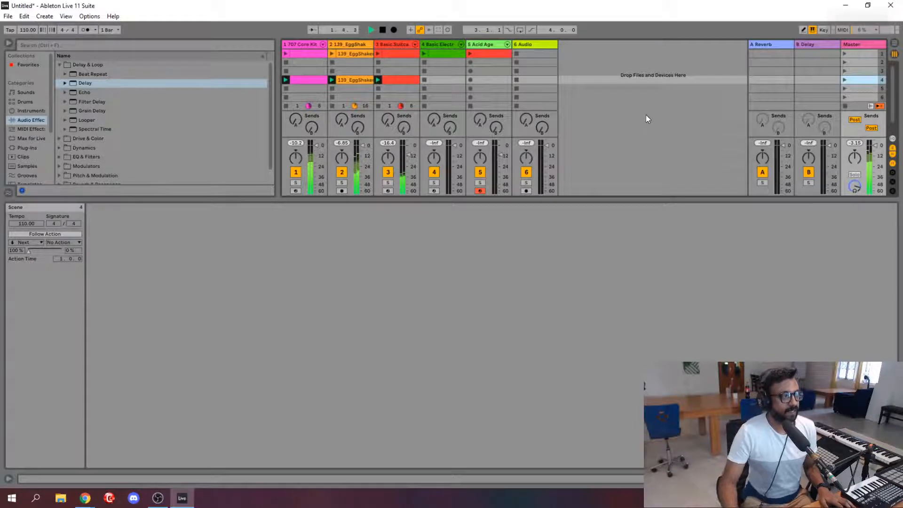
pyautogui.click(358, 81)
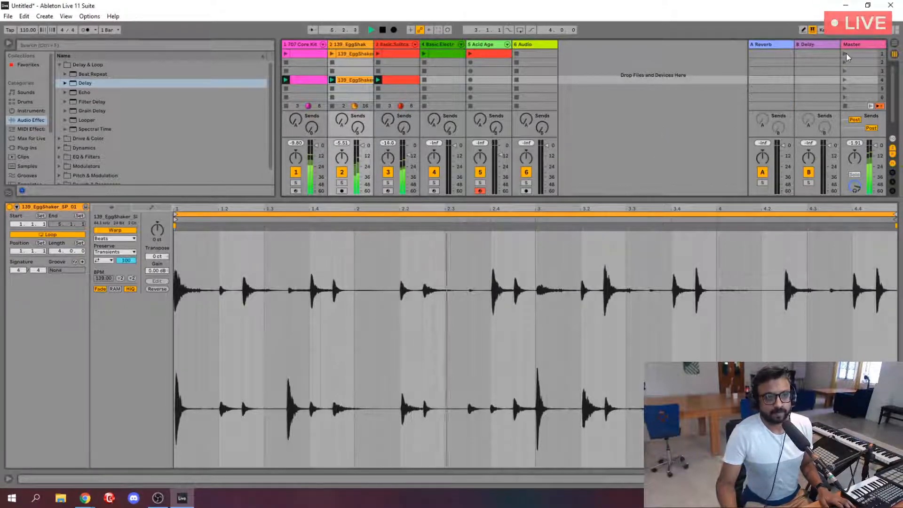
# - Copy the scene 4 chord clip from track 3 to the scene 4 slot of track 4
pyautogui.click(402, 81)
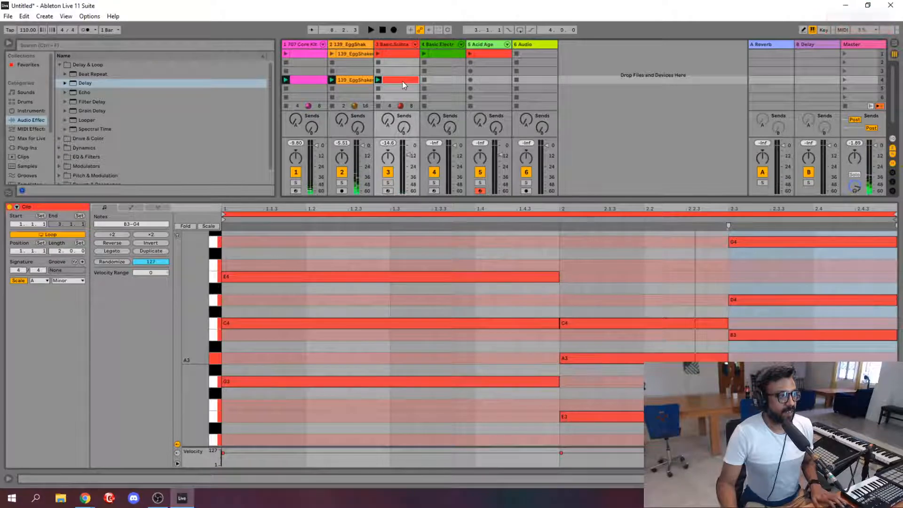
pyautogui.moveTo(402, 81); pyautogui.dragTo(431, 81)
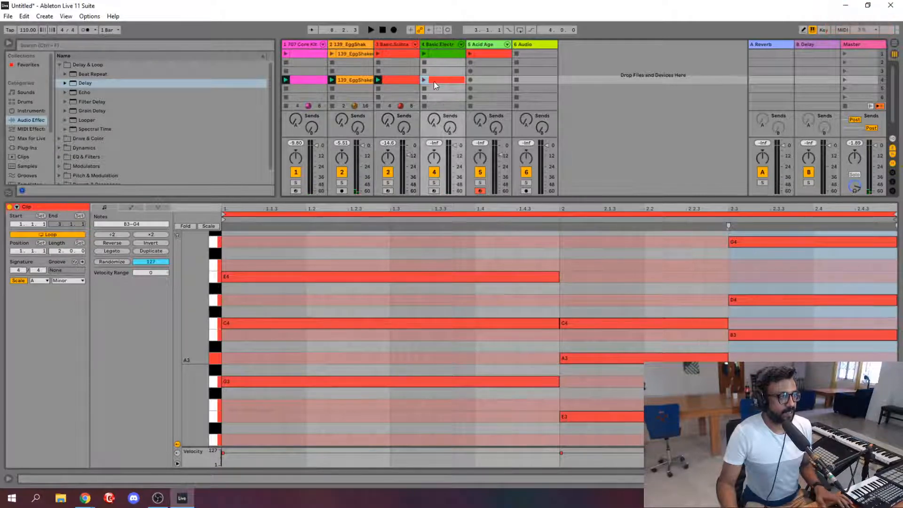
# - Deactivate G3 and E4 in the copied clip's first chord, C4 and E3 in the second, and B3 and G4 in the third
pyautogui.scroll(-1, 543, 238)
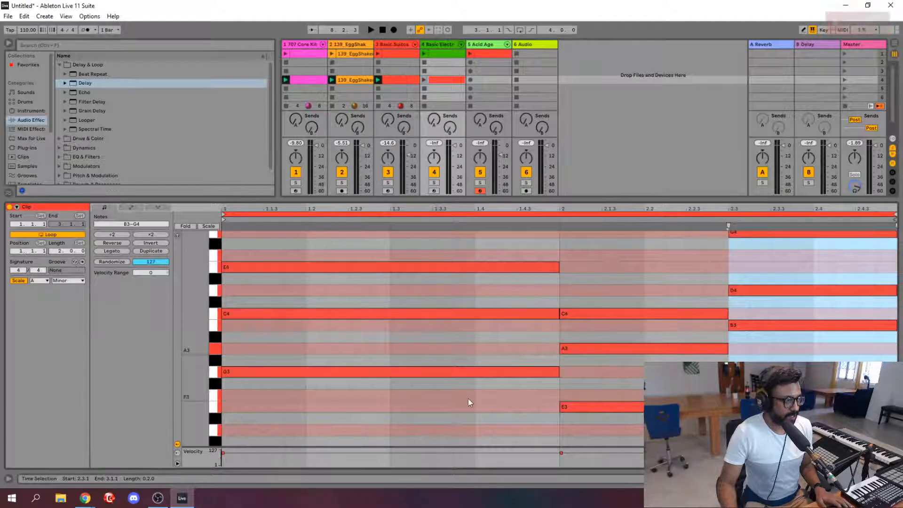
pyautogui.click(460, 371)
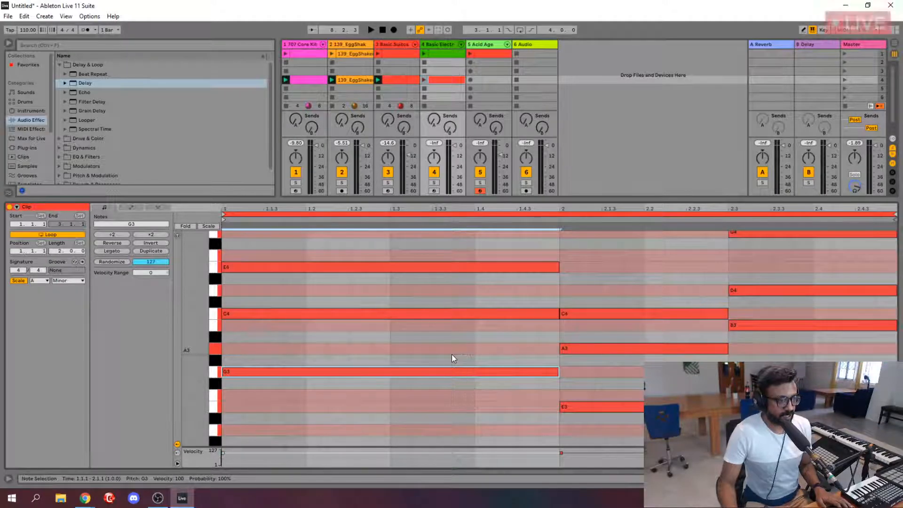
pyautogui.press('0')
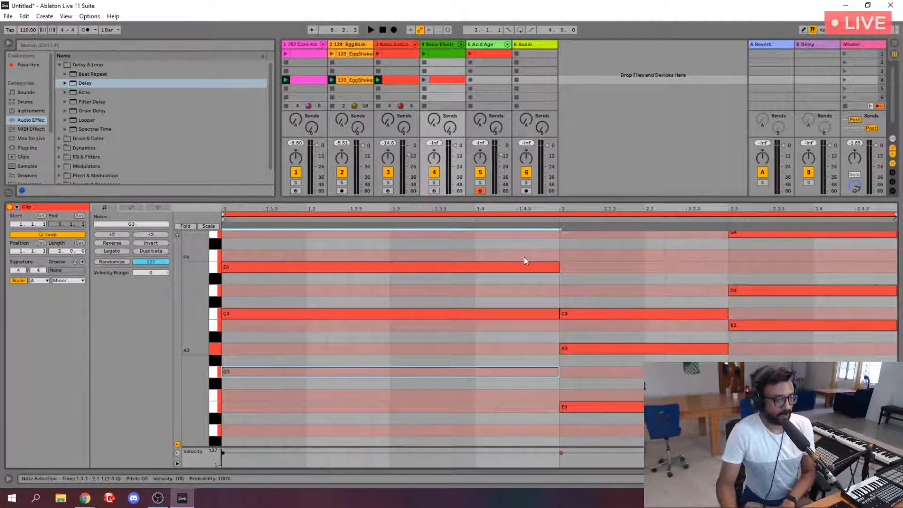
pyautogui.click(524, 264)
pyautogui.press('0')
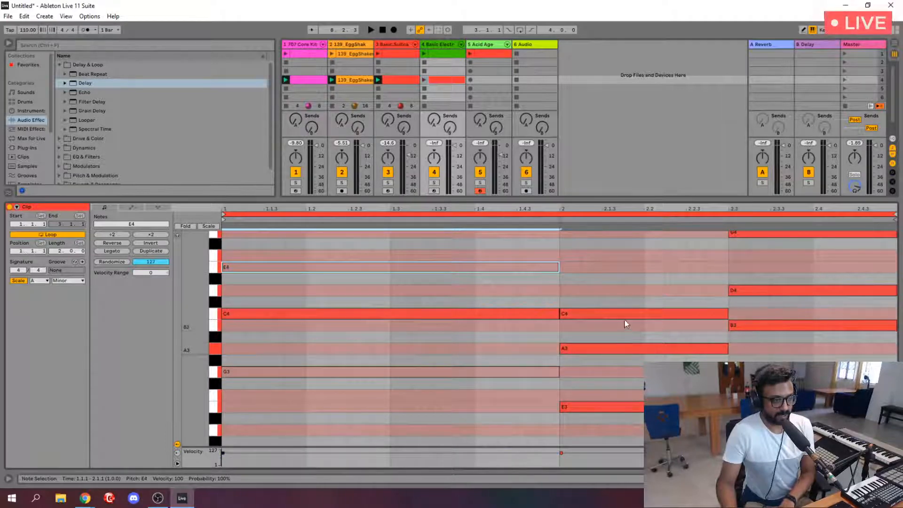
pyautogui.click(625, 316)
pyautogui.press('0')
pyautogui.click(629, 406)
pyautogui.press('0')
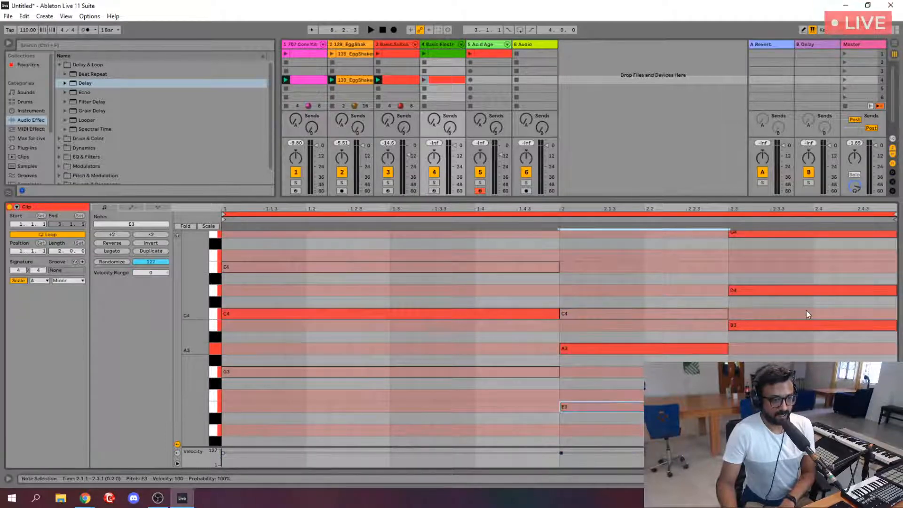
pyautogui.click(805, 322)
pyautogui.press('0')
pyautogui.click(791, 233)
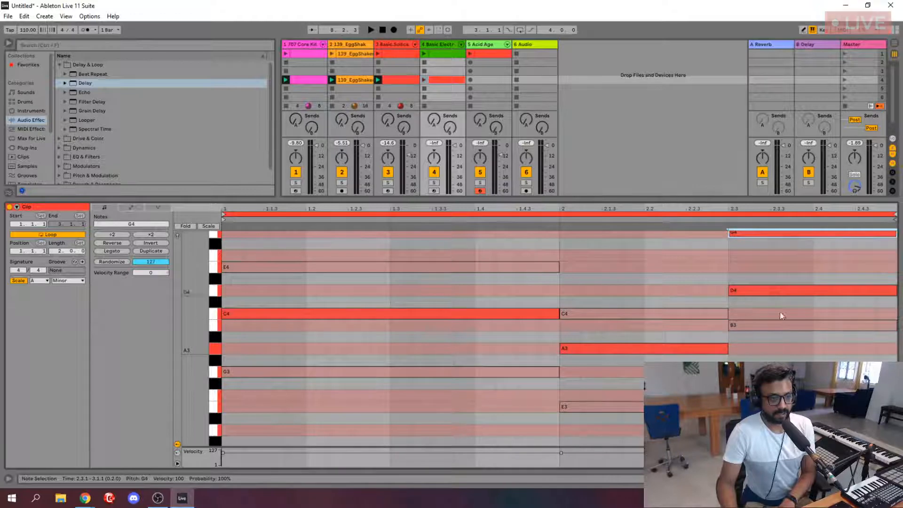
pyautogui.press('0')
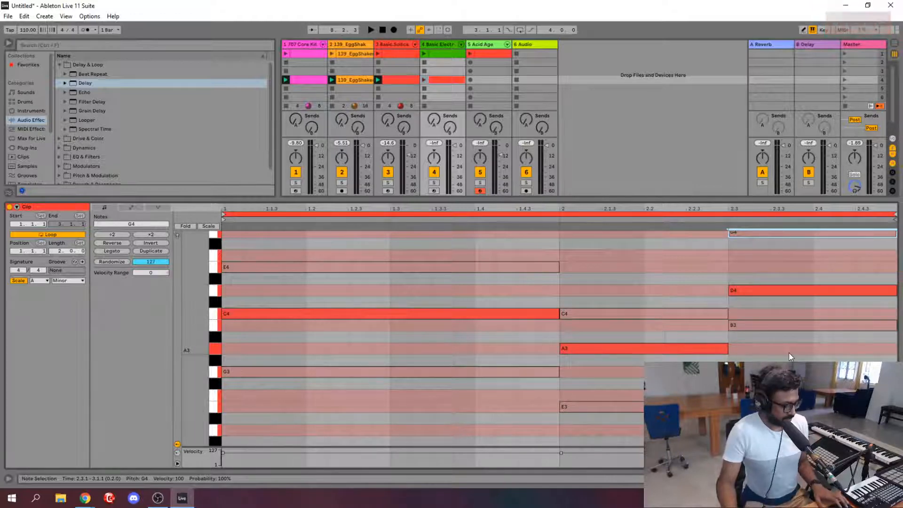
pyautogui.hotkey('ctrl', 'a')
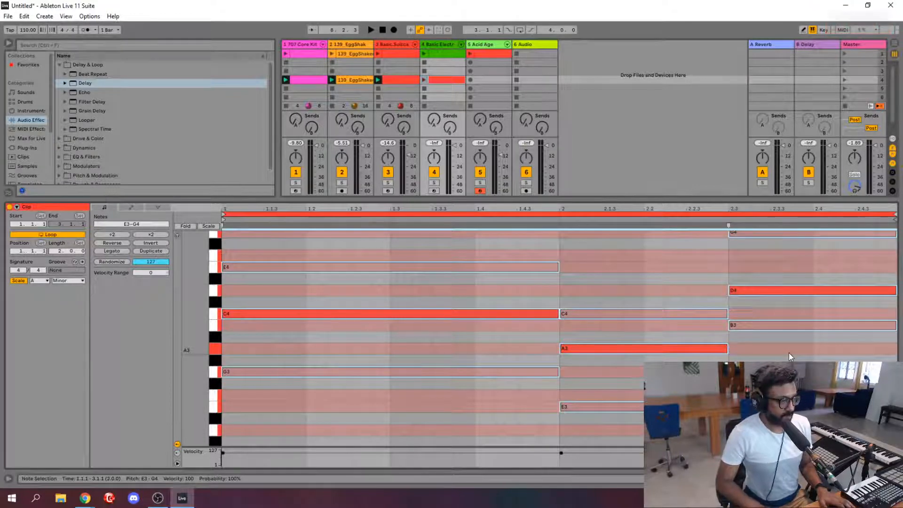
pyautogui.press('Down')
pyautogui.press('Down')
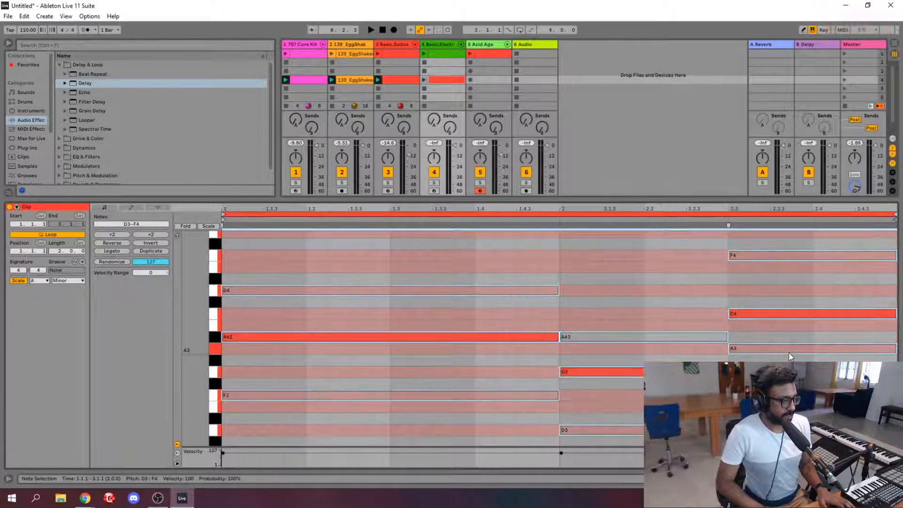
pyautogui.press('Down')
pyautogui.press('Down')
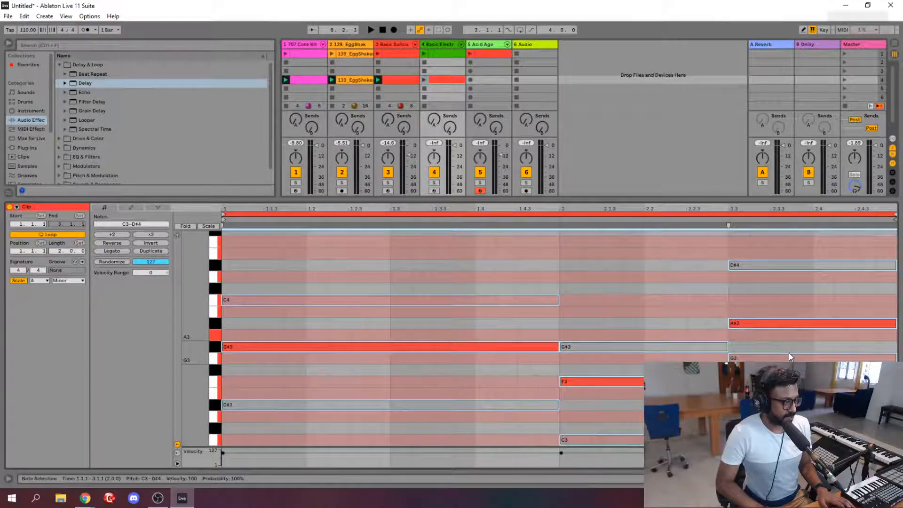
pyautogui.press('Up')
pyautogui.press('Up')
pyautogui.press('Up')
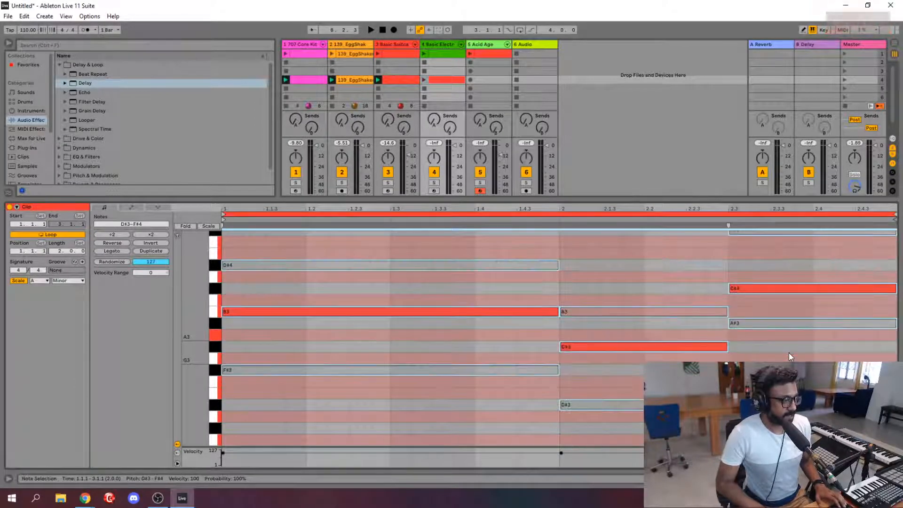
pyautogui.press('Up')
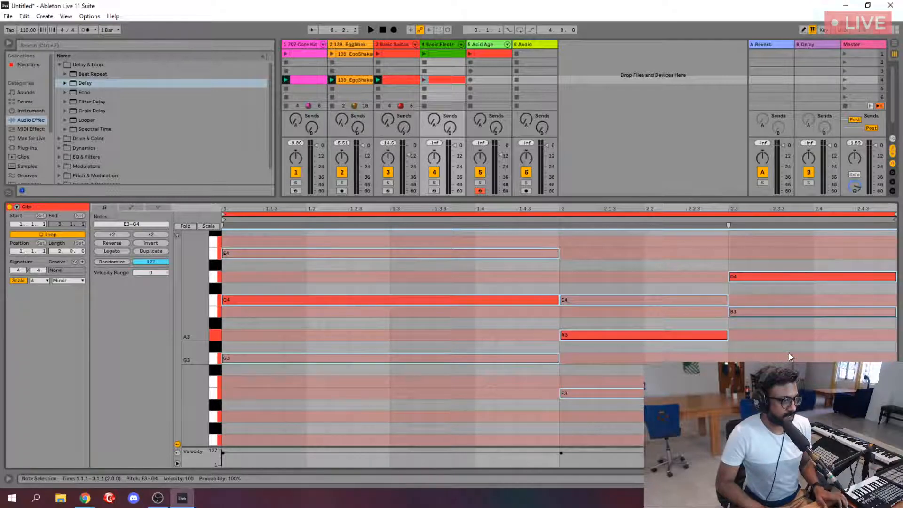
# - Transpose all notes in the copied clip on track 4 down one octave
pyautogui.hotkey('shift', 'Down')
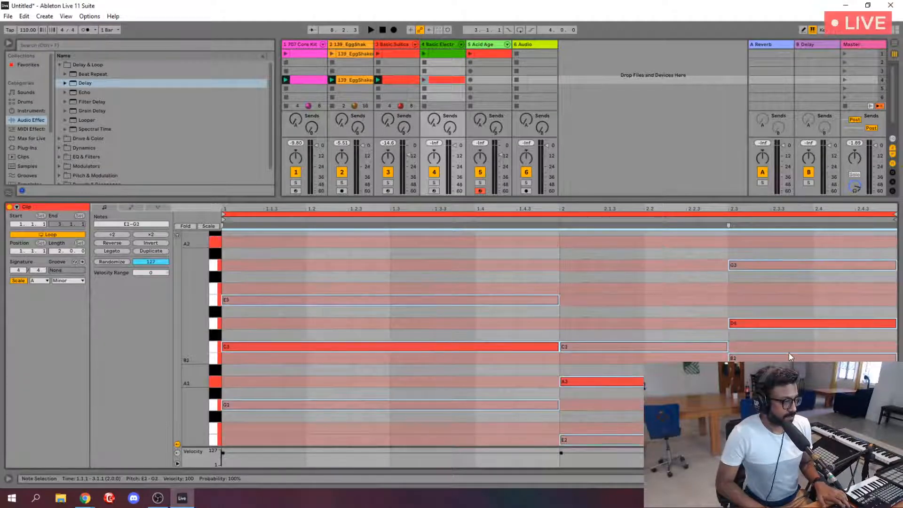
# - Transpose all notes of track 4's bass clip down two octaves to E0–G1 and play scene 4
pyautogui.hotkey('shift', 'Down')
pyautogui.hotkey('shift', 'Down')
pyautogui.press('space')
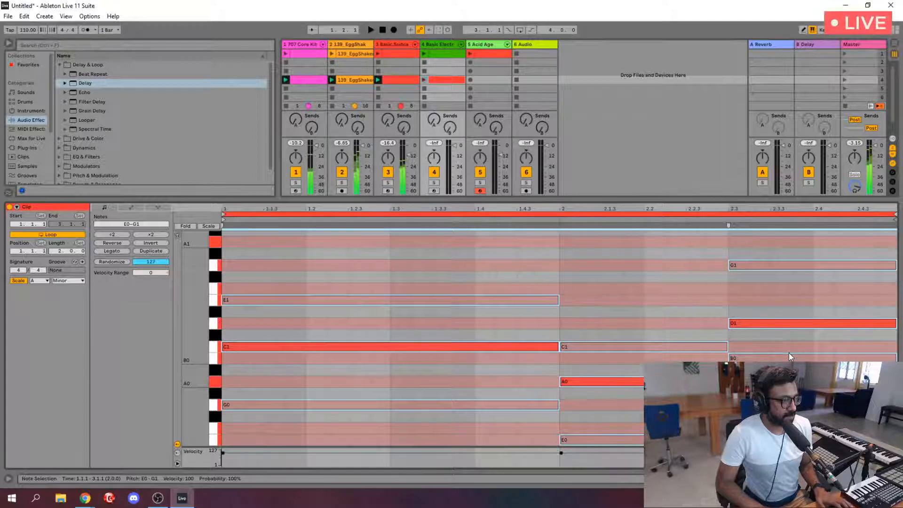
pyautogui.click(844, 80)
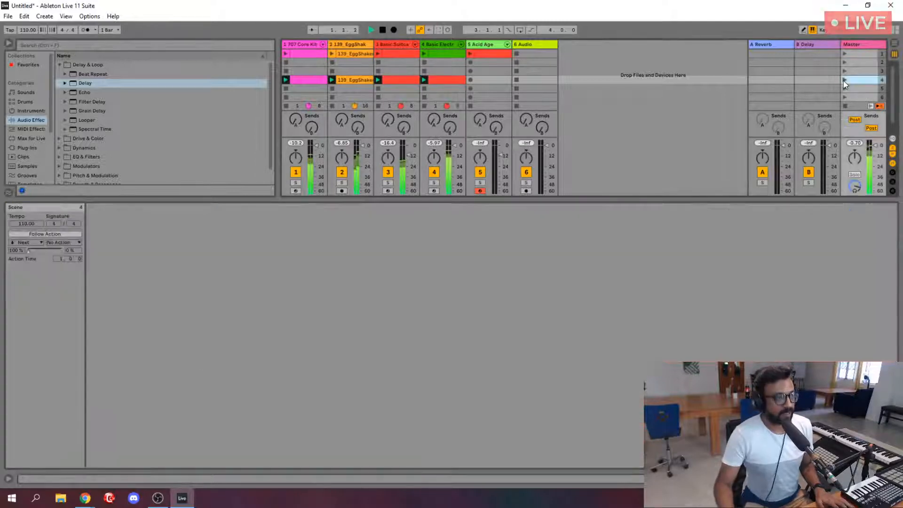
# - Try all notes of track 4's scene 4 clip one octave lower during playback, and return them to their previous octave
pyautogui.click(447, 81)
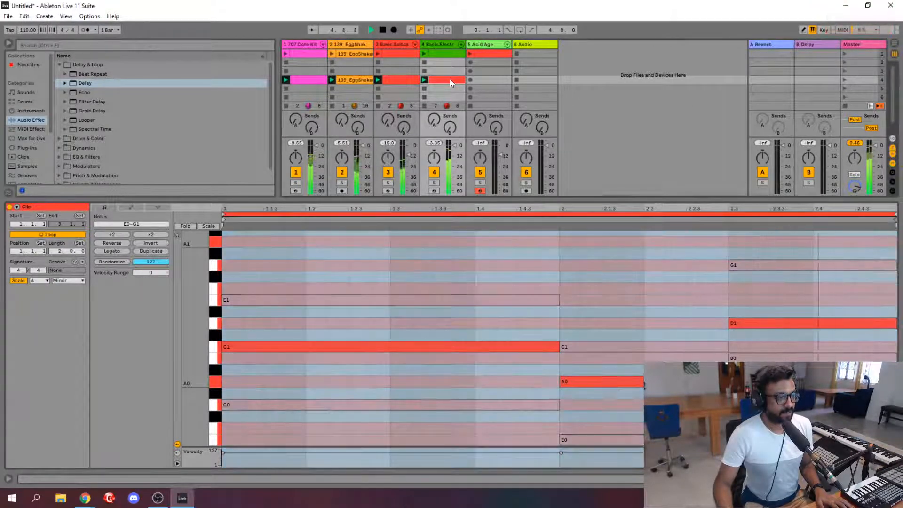
pyautogui.click(487, 258)
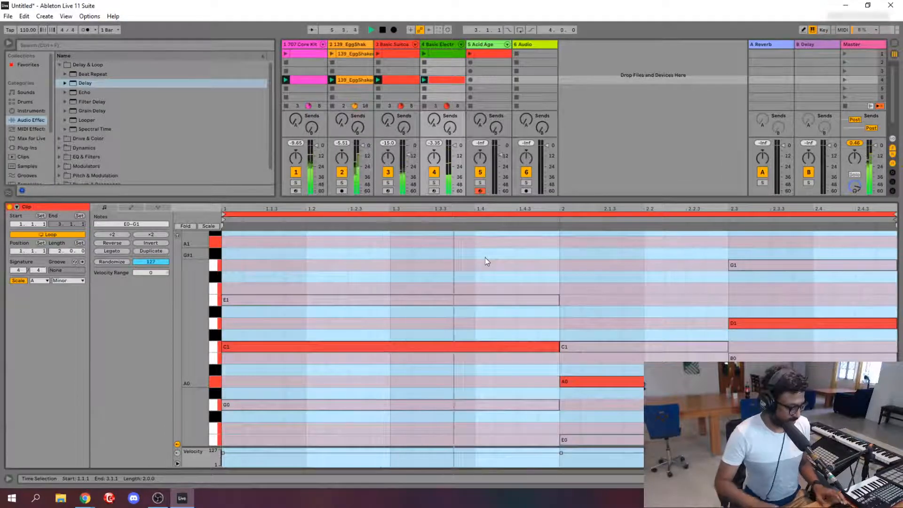
pyautogui.hotkey('shift', 'Down')
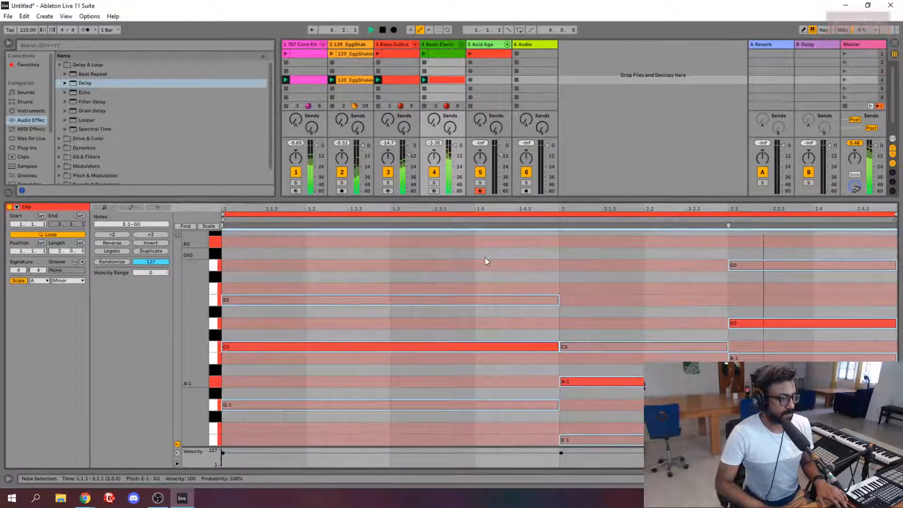
pyautogui.hotkey('shift', 'Up')
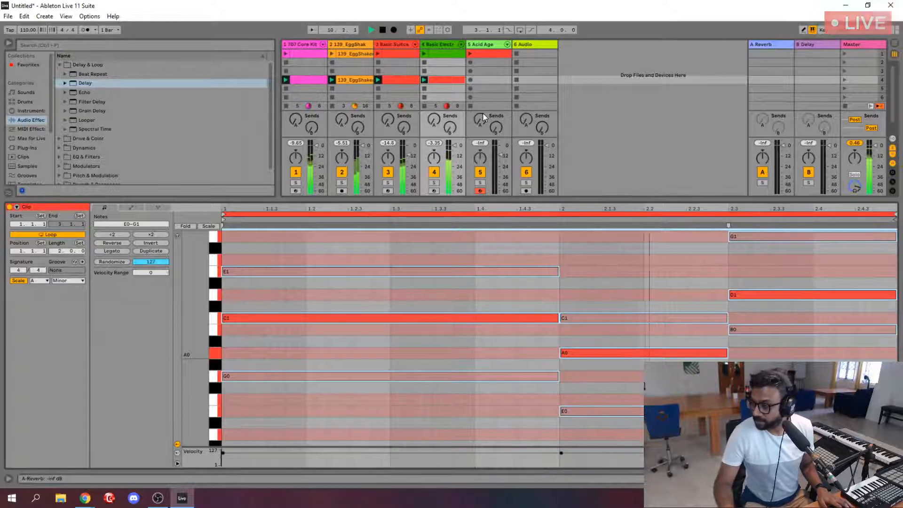
pyautogui.press('space')
# - Shorten the C1 note at the start of bar 1 to an eighth note, duplicate it directly after, and audition
pyautogui.click(504, 318)
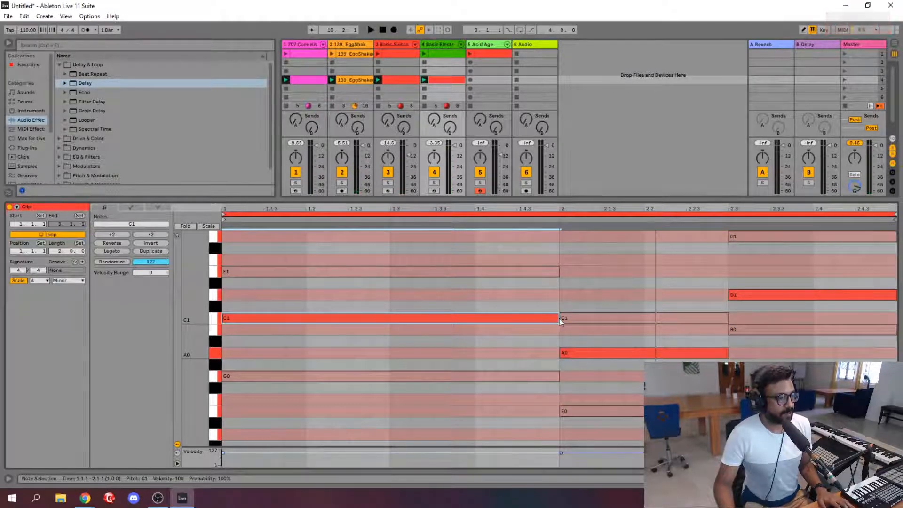
pyautogui.moveTo(557, 317); pyautogui.dragTo(314, 319)
pyautogui.press('space')
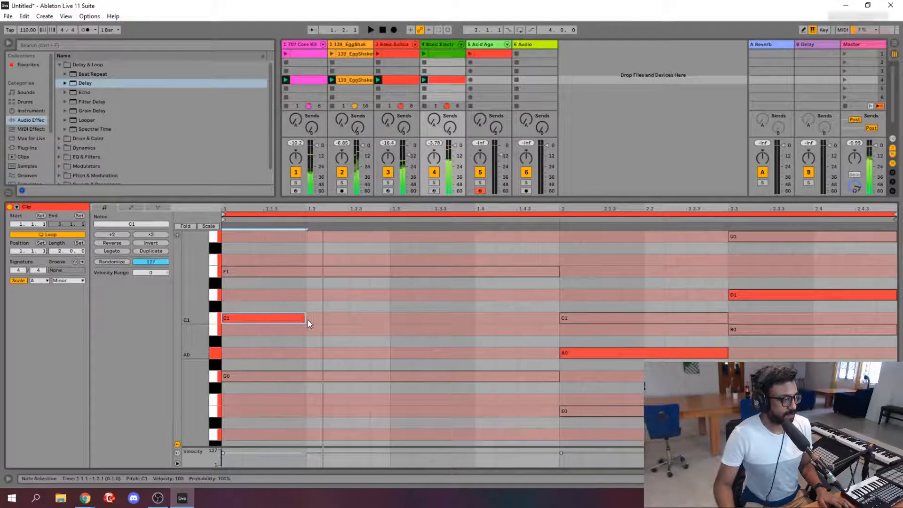
pyautogui.press('space')
pyautogui.moveTo(304, 319); pyautogui.dragTo(260, 318)
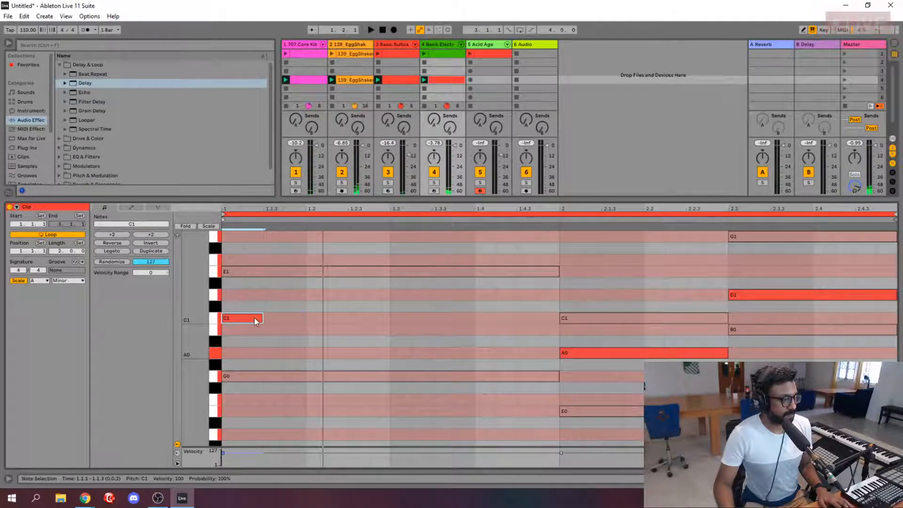
pyautogui.hotkey('ctrl', 'd')
pyautogui.press('space')
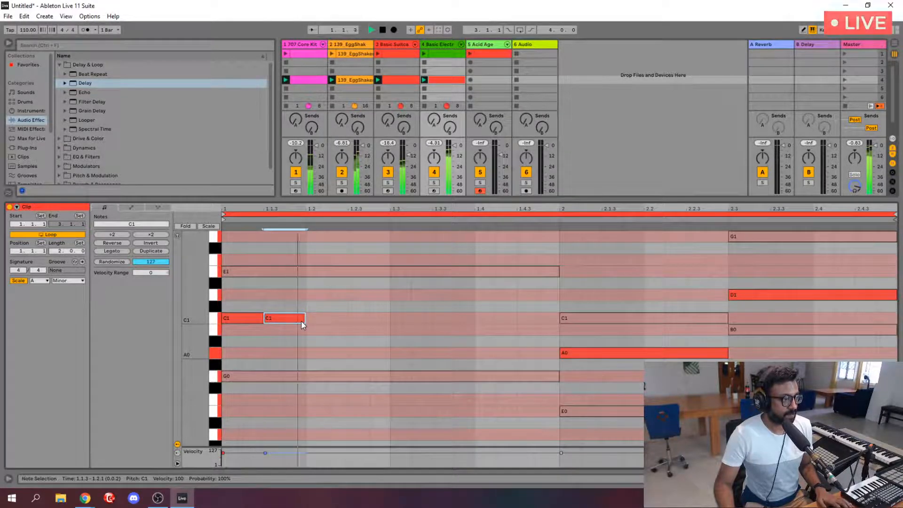
# - Add an eighth-length C1 note at 1.2.3 and a longer C1 note from 1.3 to the start of bar 2
pyautogui.press('space')
pyautogui.doubleClick(353, 319)
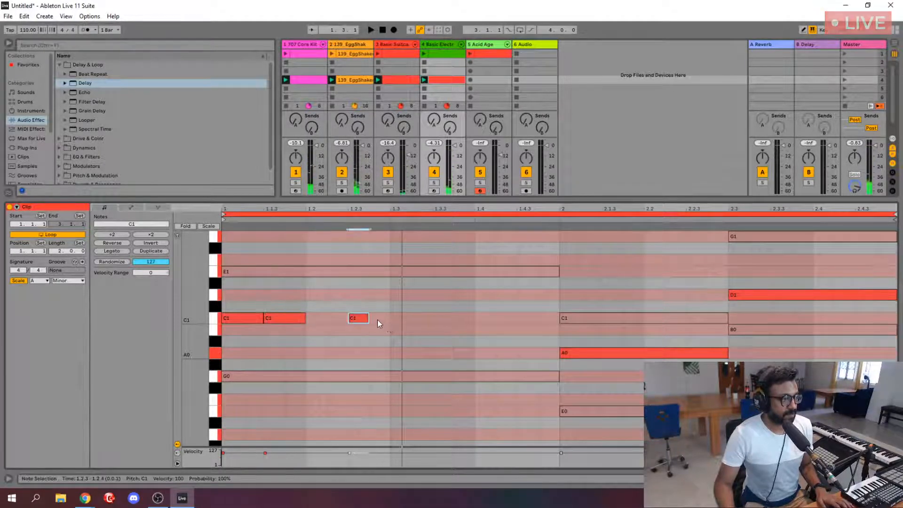
pyautogui.moveTo(370, 318); pyautogui.dragTo(374, 318)
pyautogui.press('space')
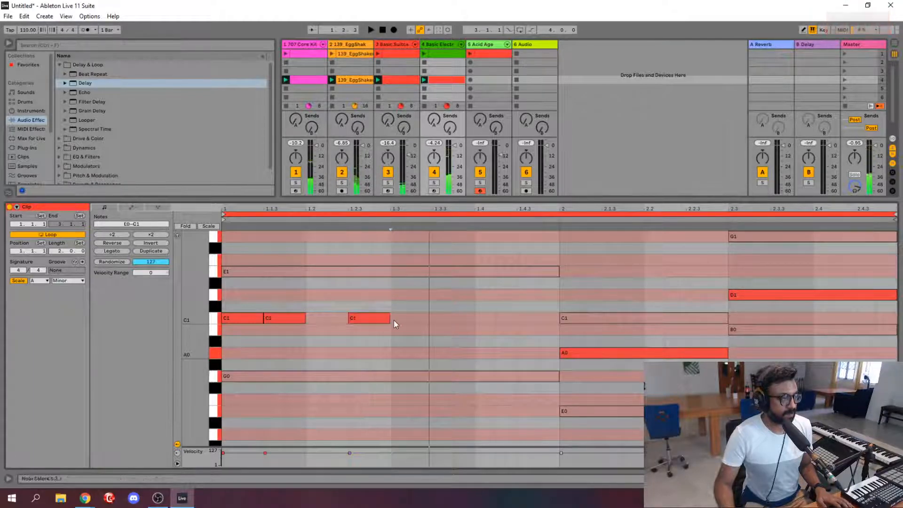
pyautogui.doubleClick(394, 319)
pyautogui.moveTo(411, 318); pyautogui.dragTo(560, 317)
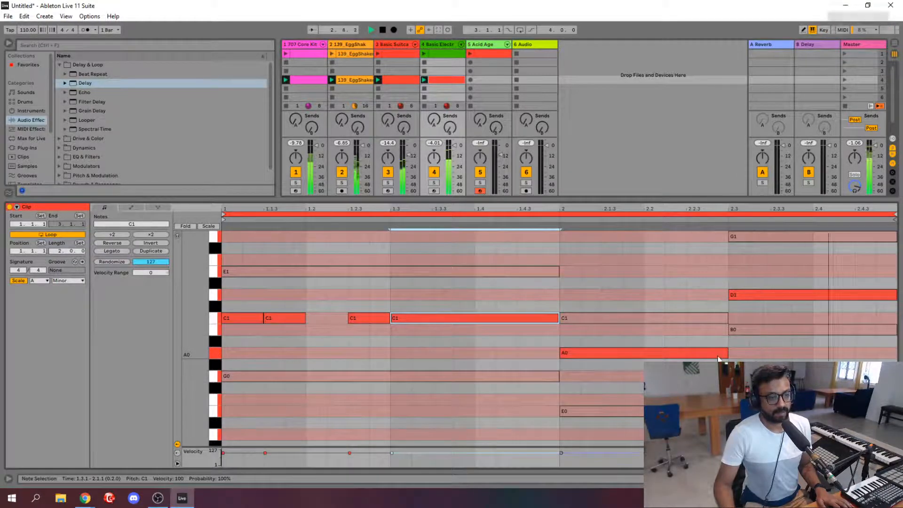
# - Trim bar 2's muted C1 note to start at 2.2.3, activate it, and end the A0 note at 2.2.3
pyautogui.click(704, 317)
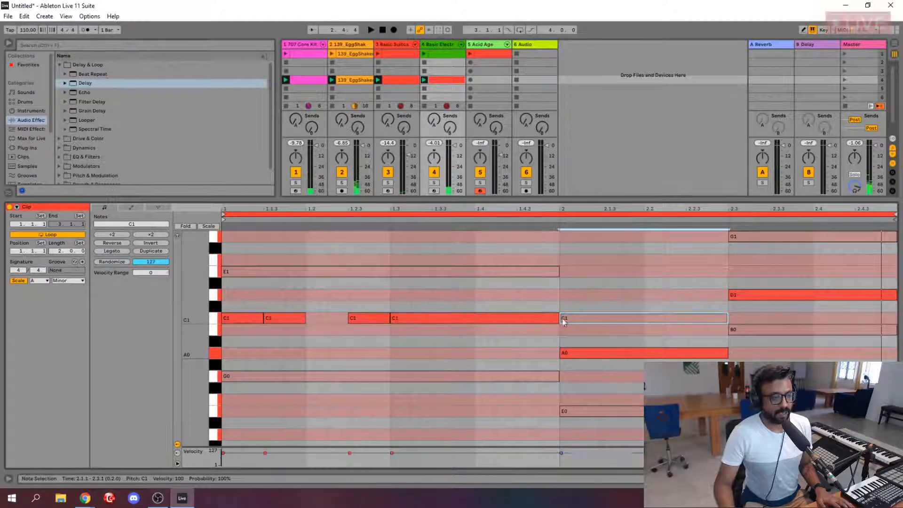
pyautogui.moveTo(562, 318); pyautogui.dragTo(645, 318)
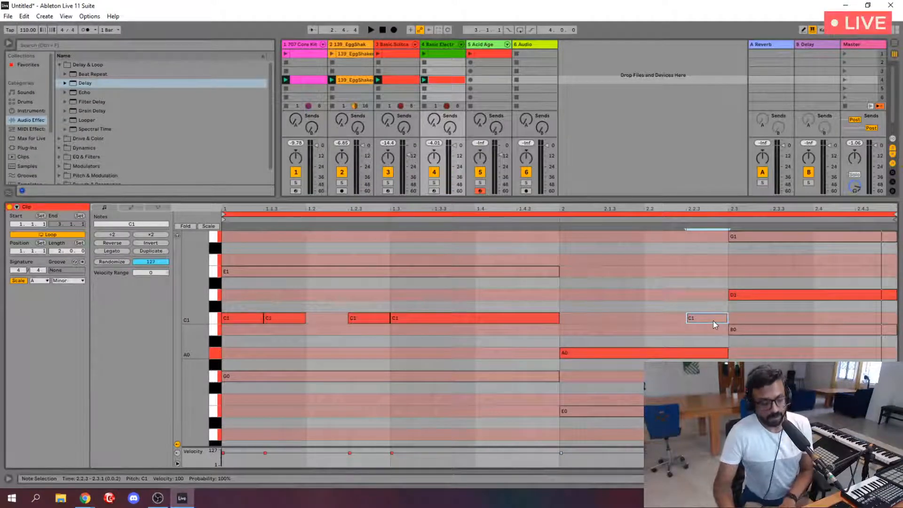
pyautogui.moveTo(727, 354); pyautogui.dragTo(686, 354)
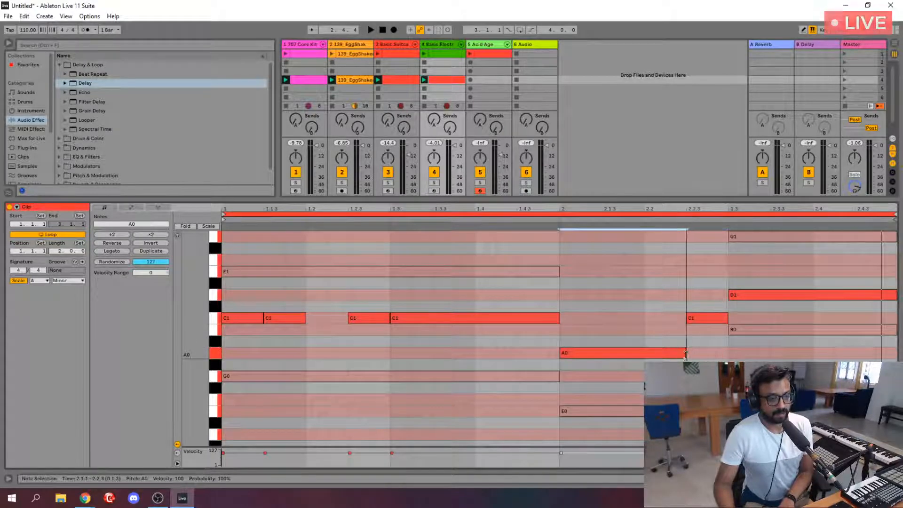
pyautogui.press('space')
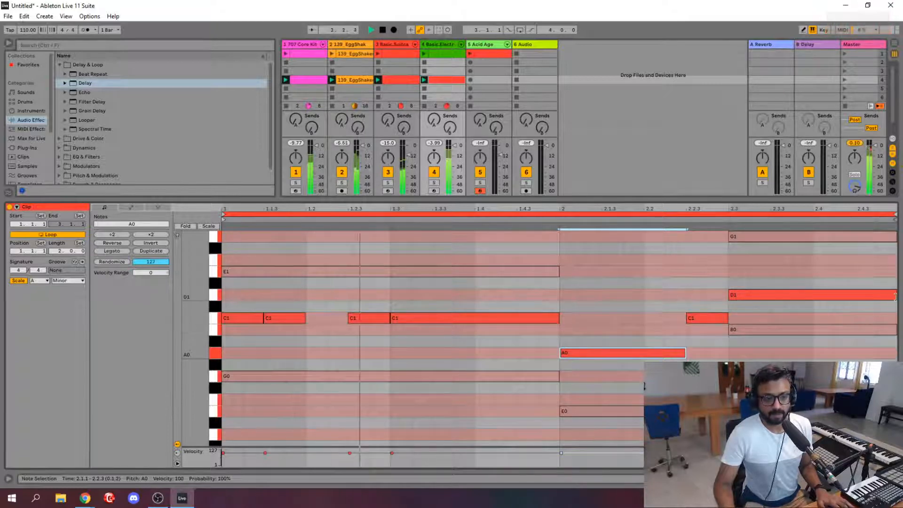
# - End the D1 note at 2.4.3, trim the B0 note to start there, and activate the B0 note
pyautogui.moveTo(895, 296); pyautogui.dragTo(860, 298)
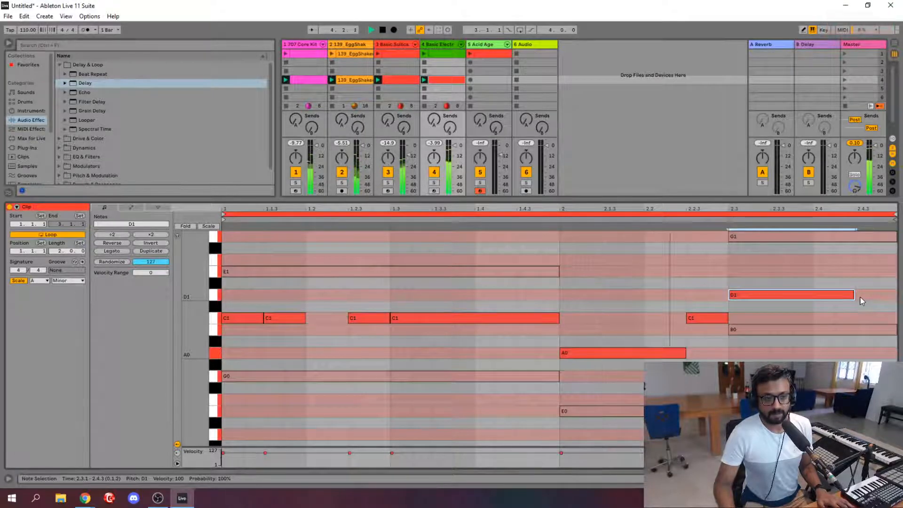
pyautogui.click(739, 329)
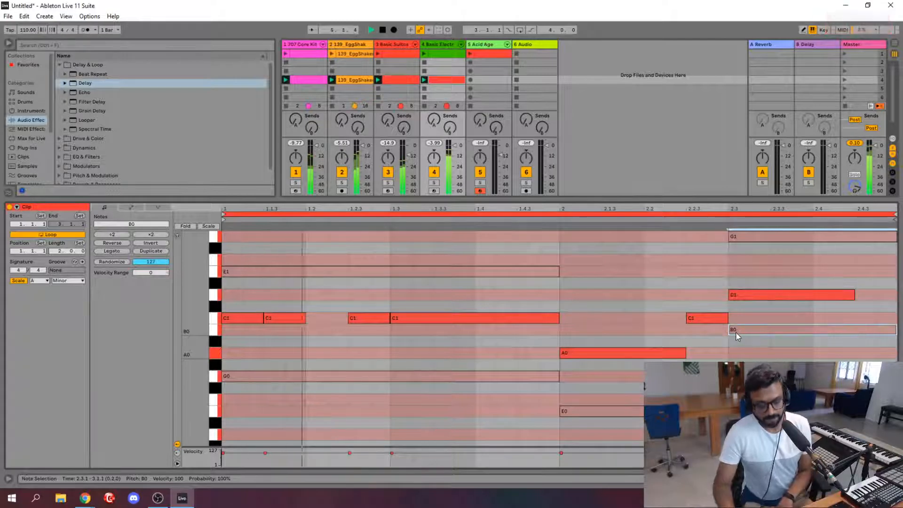
pyautogui.moveTo(735, 332); pyautogui.dragTo(856, 329)
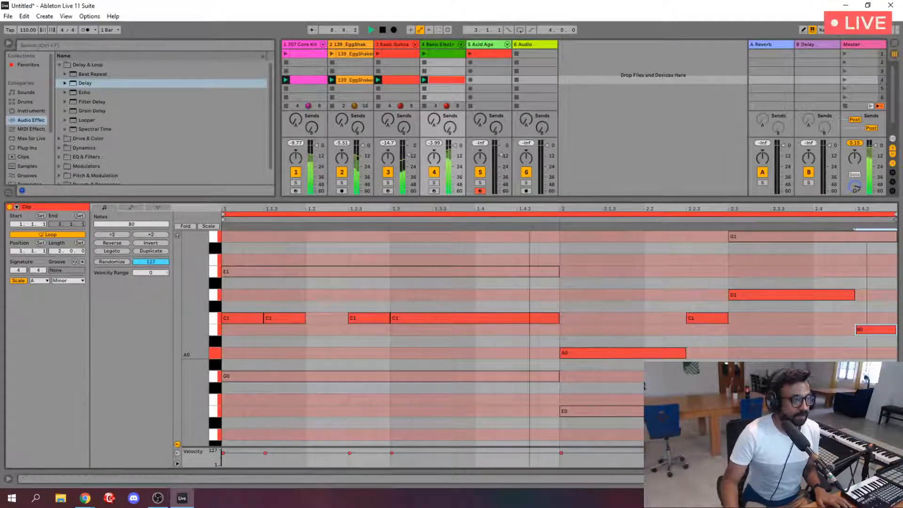
# - Copy track 3's scene 4 chord clip to the Acid Age track in the same scene and play scene 4
pyautogui.click(396, 81)
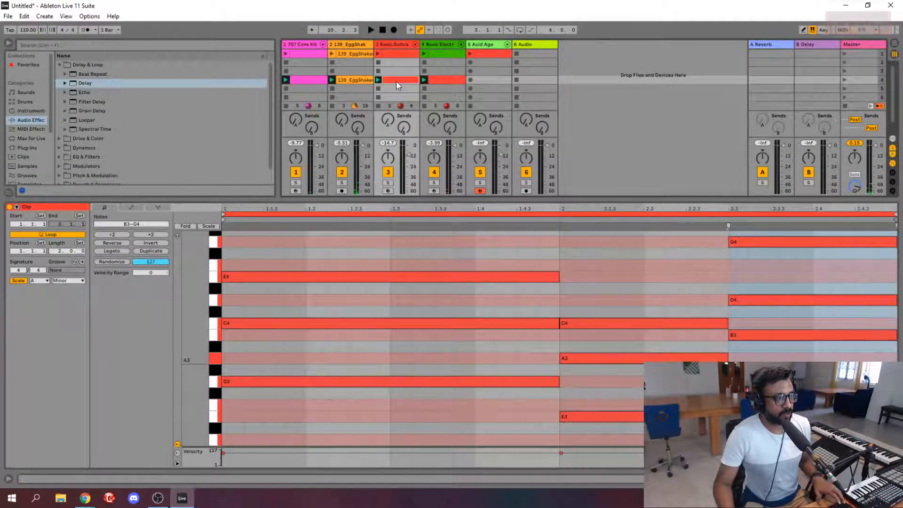
pyautogui.moveTo(396, 80); pyautogui.dragTo(483, 80)
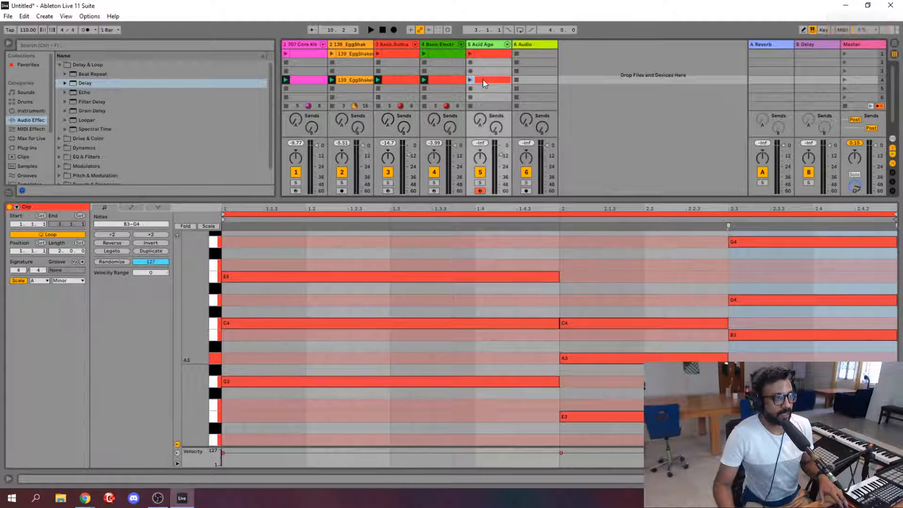
pyautogui.click(843, 80)
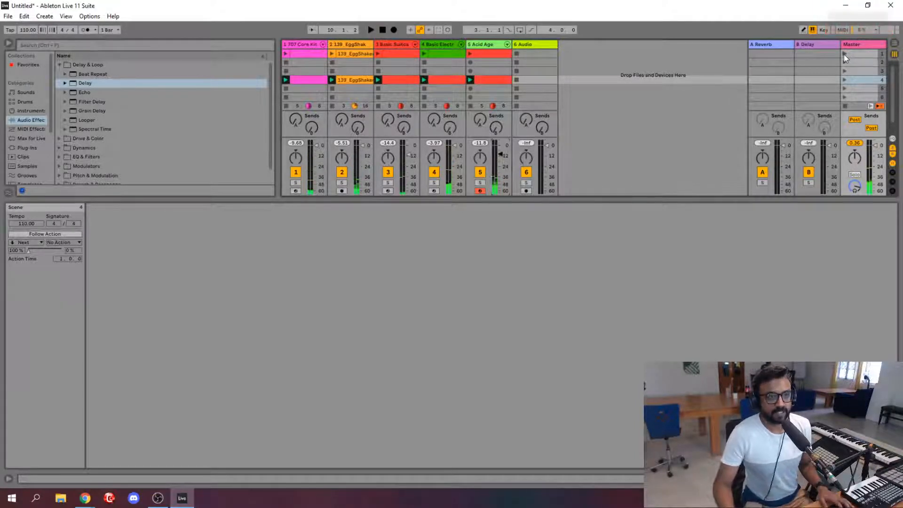
# - Alternate playback between scenes 1 and 4 to compare how the two sections sound together
pyautogui.click(844, 54)
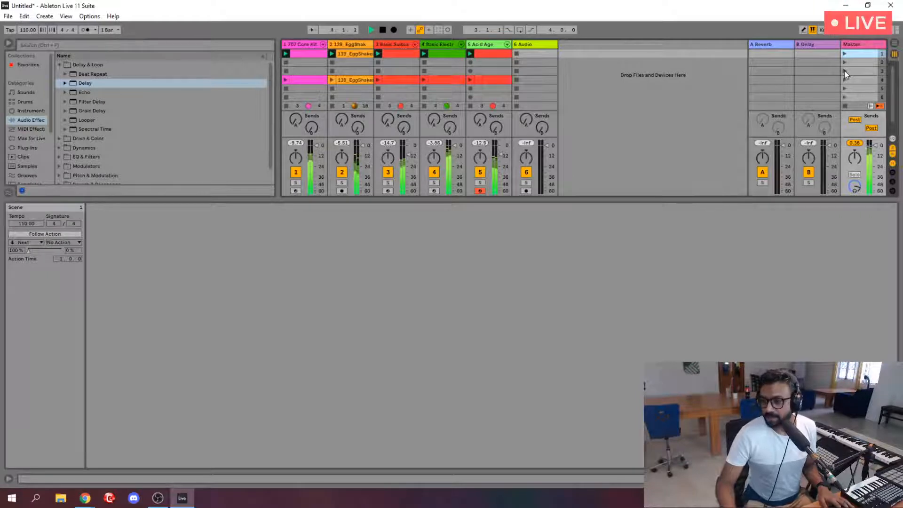
pyautogui.click(844, 71)
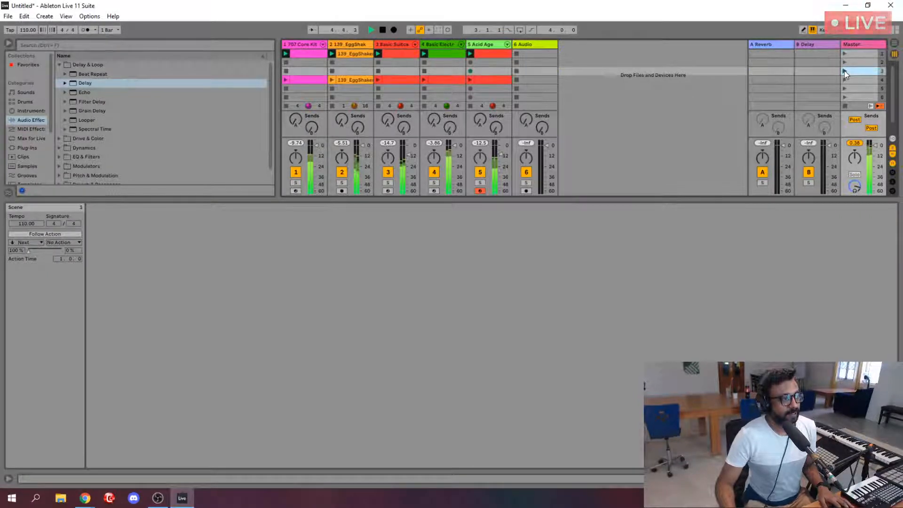
pyautogui.click(845, 79)
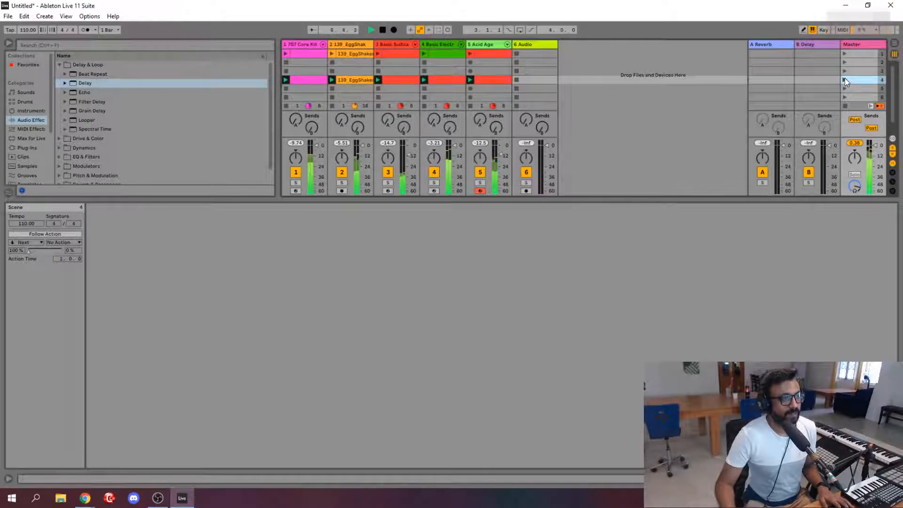
pyautogui.click(843, 51)
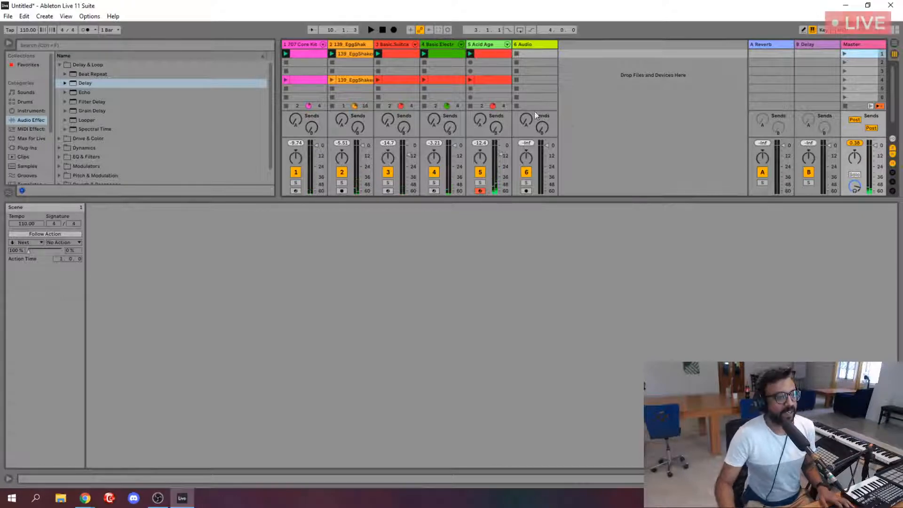
# - Copy the five scene 1 clips into the Arrangement starting at bar 3, and return to the Session View
pyautogui.click(295, 53)
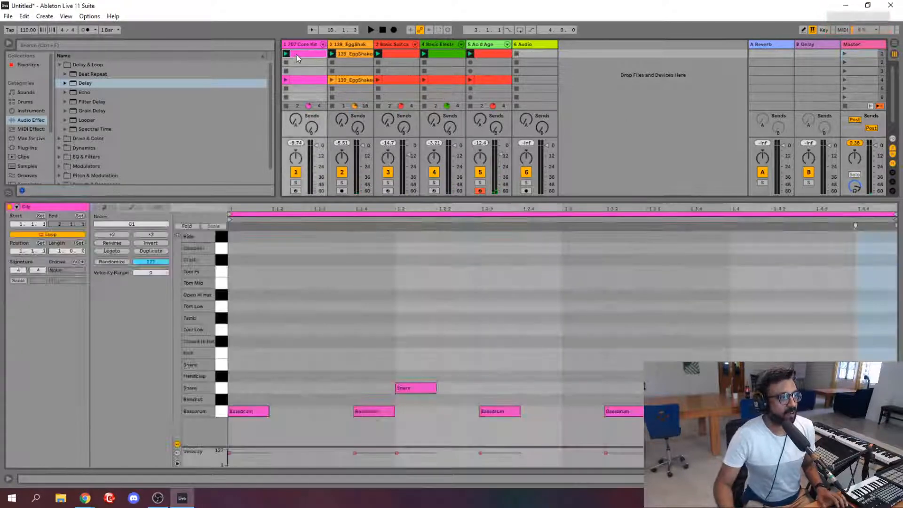
pyautogui.keyDown('shift'); pyautogui.click(477, 53); pyautogui.keyUp('shift')
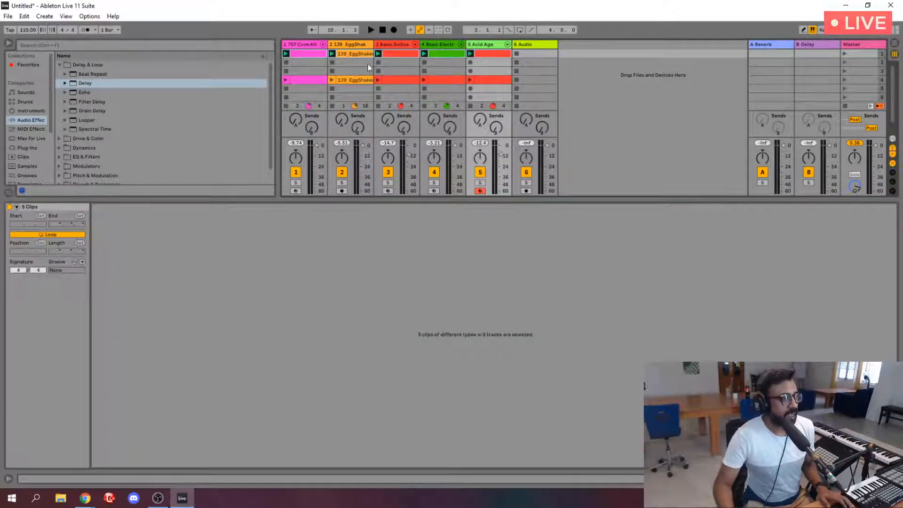
pyautogui.press('Tab')
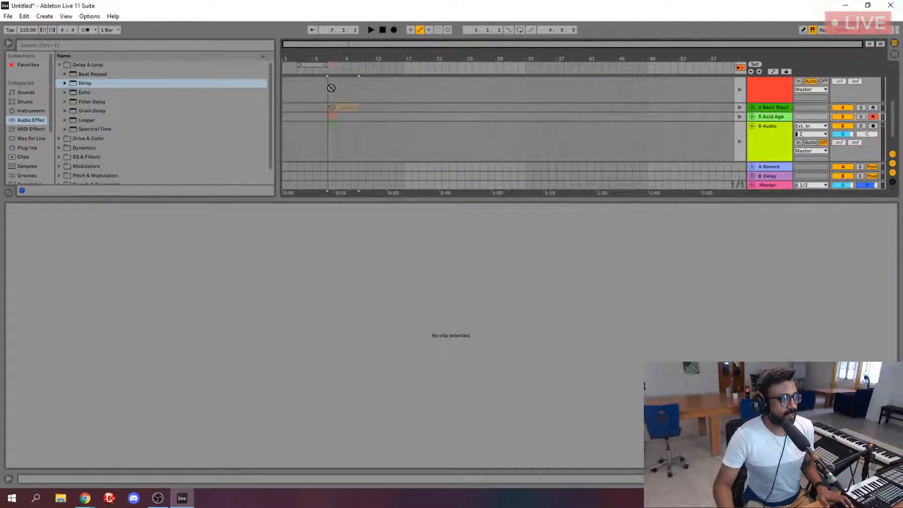
pyautogui.moveTo(332, 63)
pyautogui.mouseDown()
pyautogui.moveTo(332, 88)
pyautogui.moveTo(297, 100)
pyautogui.mouseUp()
pyautogui.hotkey('shift', 'Tab')
pyautogui.moveTo(292, 99); pyautogui.dragTo(298, 100)
pyautogui.press('Tab')
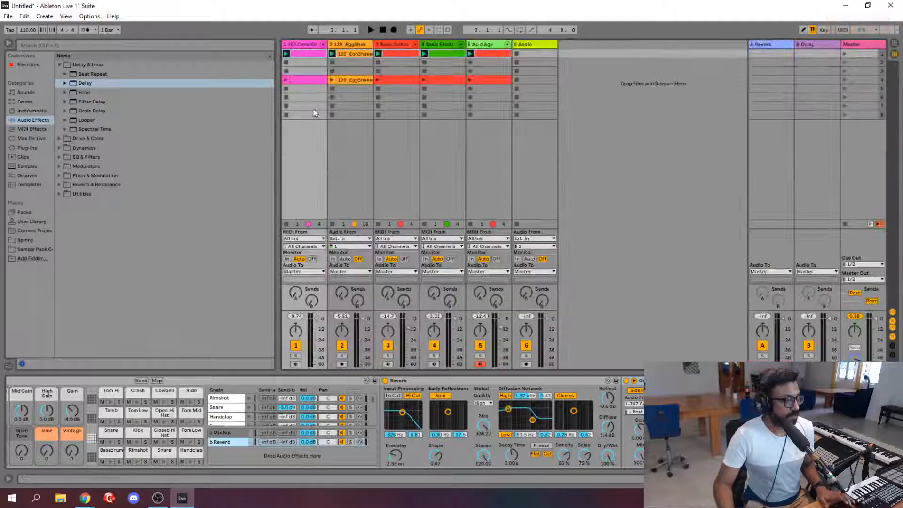
# - Copy the five scene 4 clips into the Arrangement on their matching tracks, starting at bar 9
pyautogui.click(477, 79)
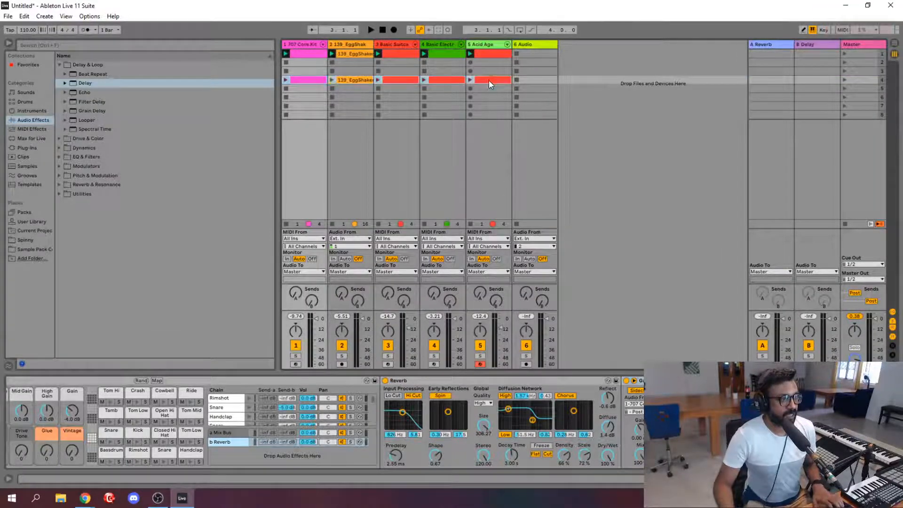
pyautogui.click(489, 80)
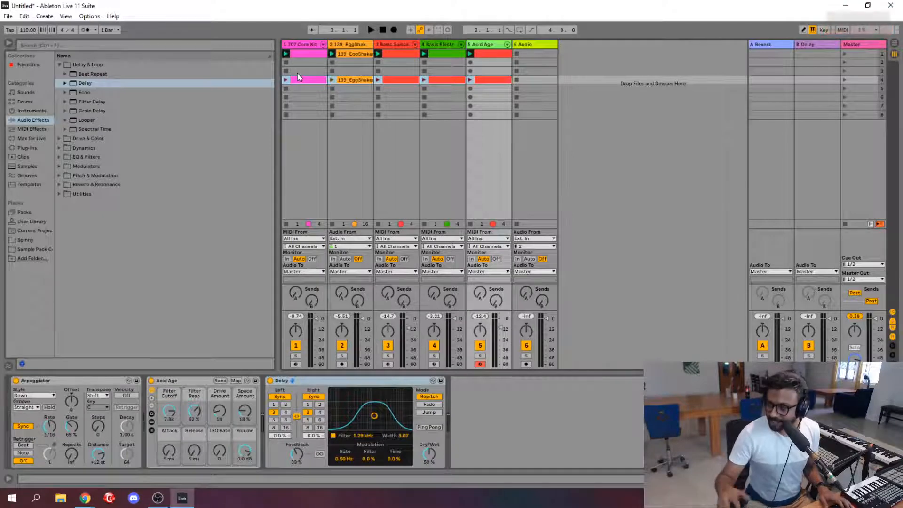
pyautogui.moveTo(301, 81); pyautogui.dragTo(346, 112)
pyautogui.press('Tab')
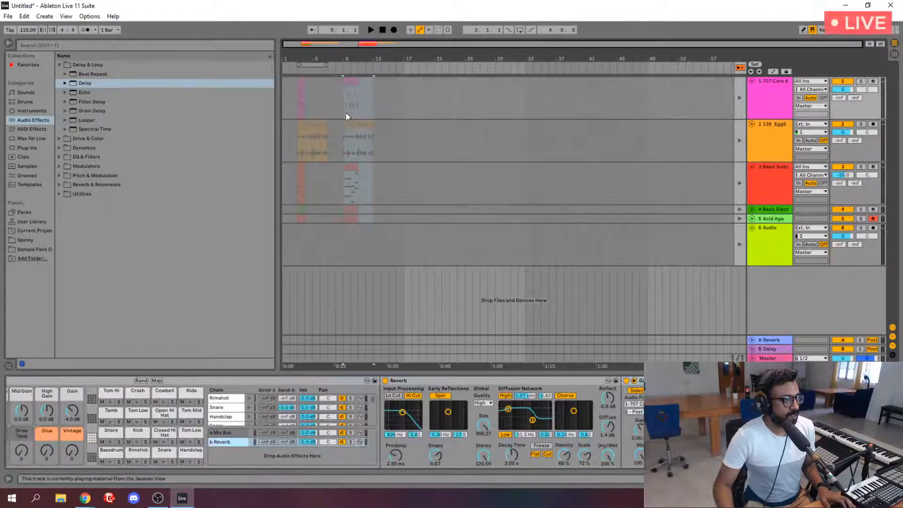
pyautogui.click(441, 130)
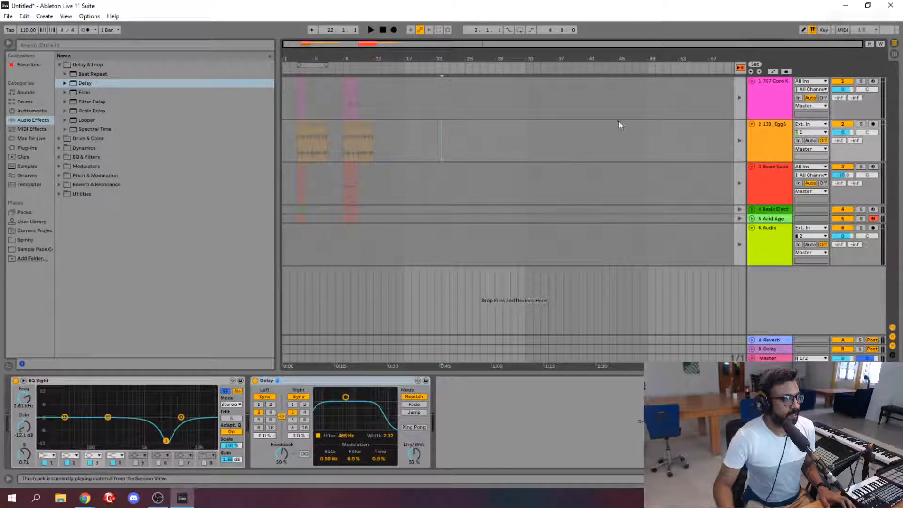
# - Return playback to the Arrangement and repeat the bar 3 drum clip on track 1 until it fills up to bar 7
pyautogui.click(741, 68)
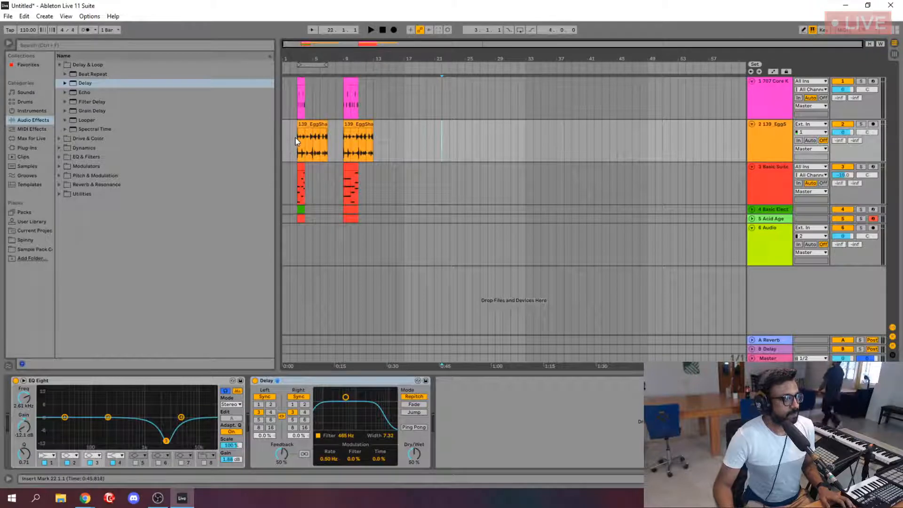
pyautogui.moveTo(315, 46); pyautogui.dragTo(332, 81)
pyautogui.click(334, 82)
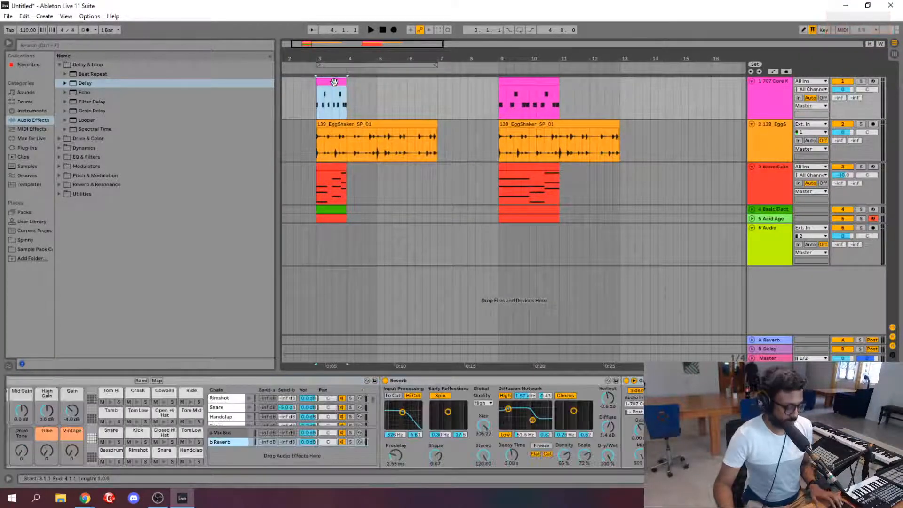
pyautogui.hotkey('ctrl', 'd')
pyautogui.hotkey('ctrl', 'd')
pyautogui.hotkey('ctrl', 'd')
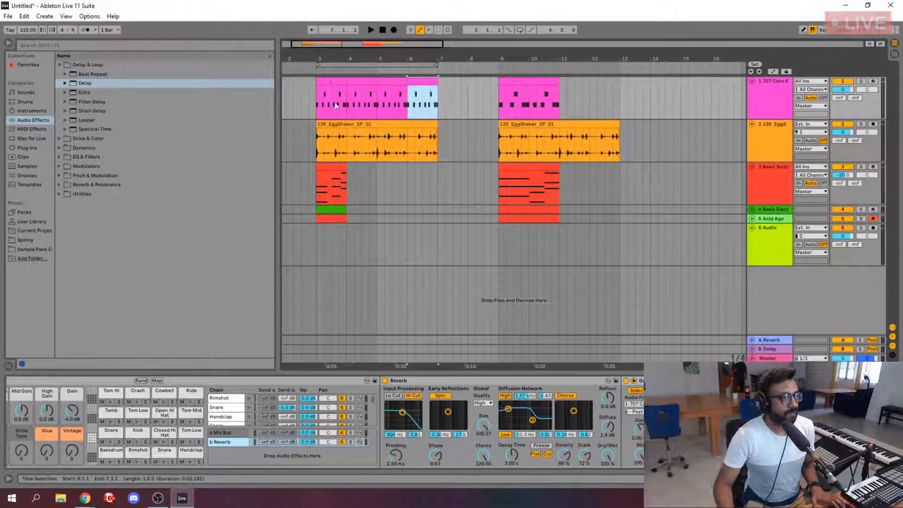
# - Repeat the bar 3 clips on tracks 3, 4 and 5 so each fills up to bar 7 alongside the shaker
pyautogui.click(321, 167)
pyautogui.hotkey('ctrl', 'd')
pyautogui.hotkey('ctrl', 'd')
pyautogui.hotkey('ctrl', 'd')
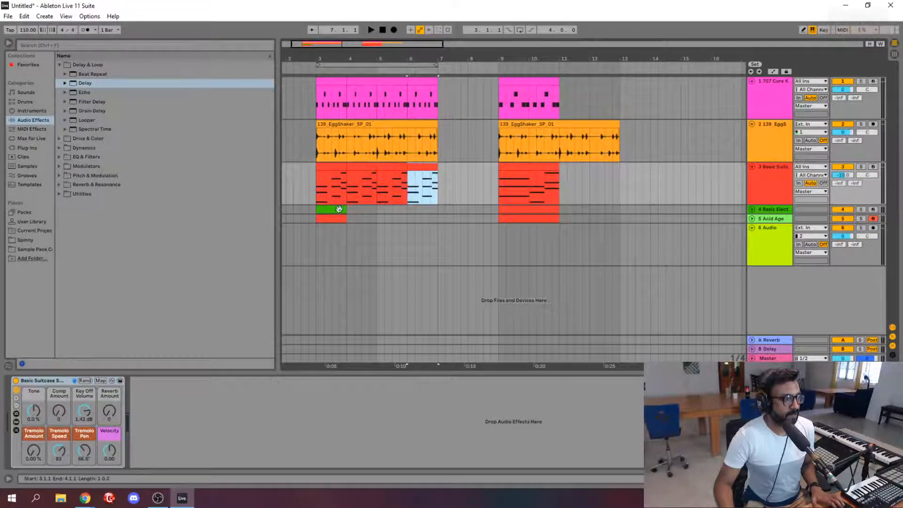
pyautogui.click(336, 212)
pyautogui.hotkey('ctrl', 'd')
pyautogui.hotkey('ctrl', 'd')
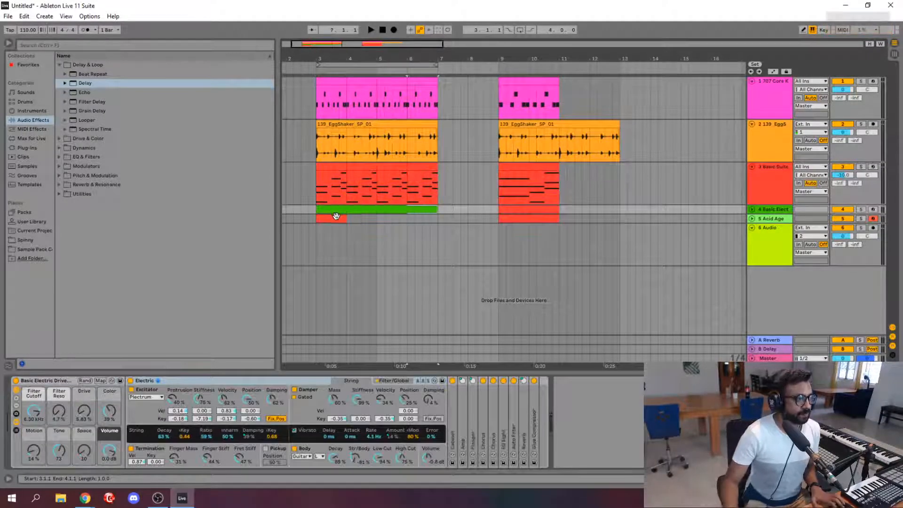
pyautogui.click(336, 217)
pyautogui.hotkey('ctrl', 'd')
pyautogui.hotkey('ctrl', 'd')
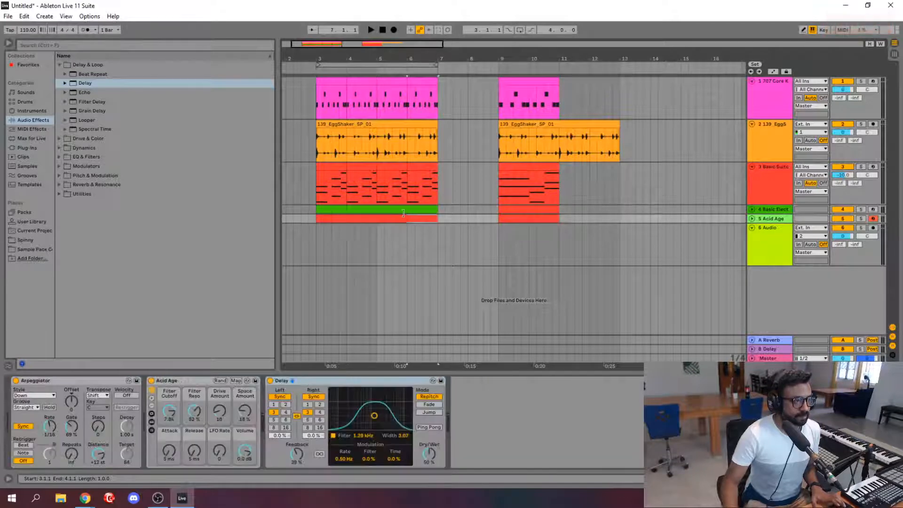
# - Duplicate the bar 9 clips on tracks 3, 4, 5 and 1 once so the second section fills up to bar 13
pyautogui.click(532, 165)
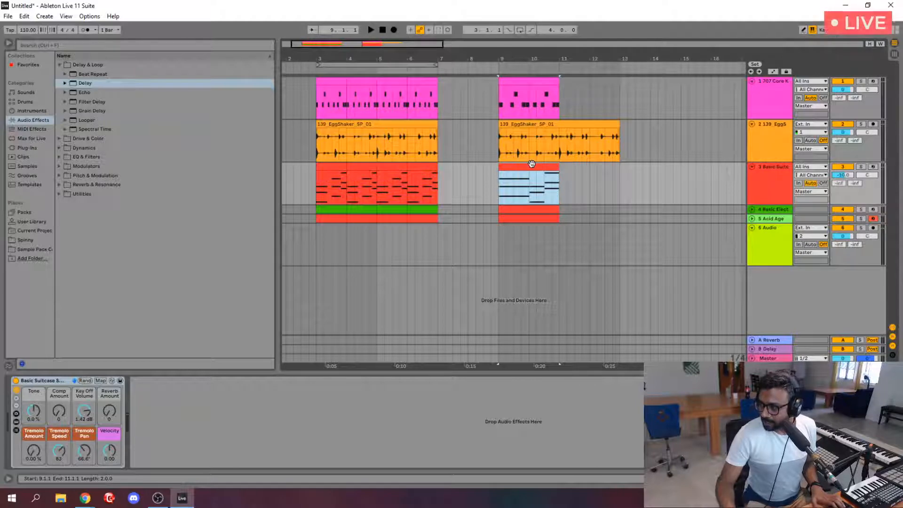
pyautogui.hotkey('ctrl', 'd')
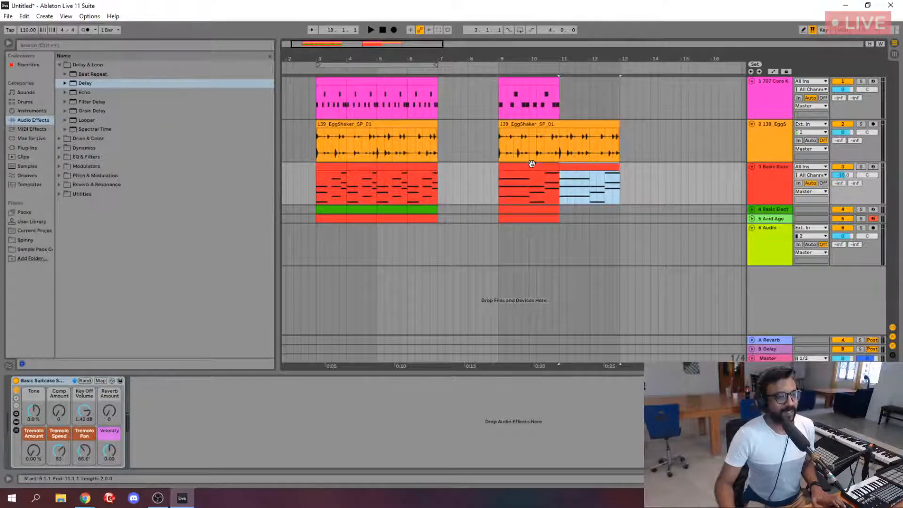
pyautogui.click(535, 212)
pyautogui.hotkey('ctrl', 'd')
pyautogui.click(537, 217)
pyautogui.hotkey('ctrl', 'd')
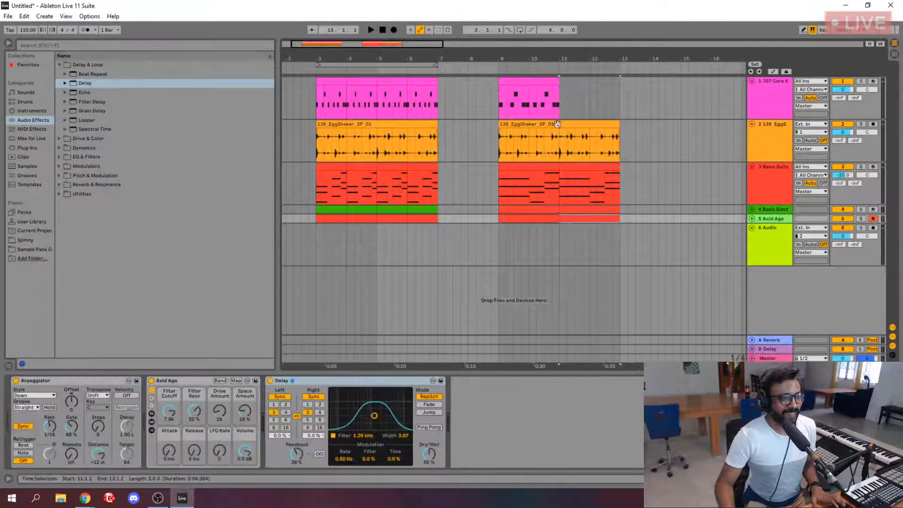
pyautogui.click(549, 80)
pyautogui.hotkey('ctrl', 'd')
pyautogui.click(653, 199)
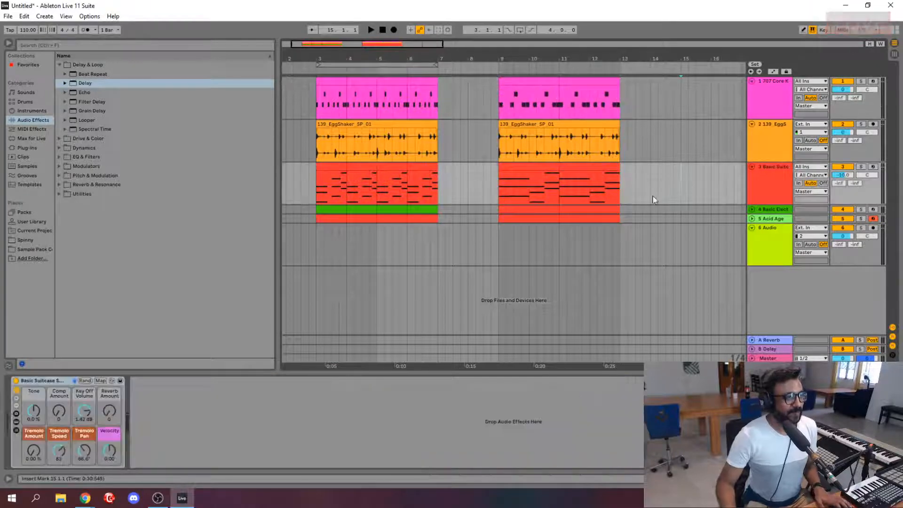
# - Move all of the second section's clips on the five tracks to start at bar 7, directly after the first section
pyautogui.click(610, 216)
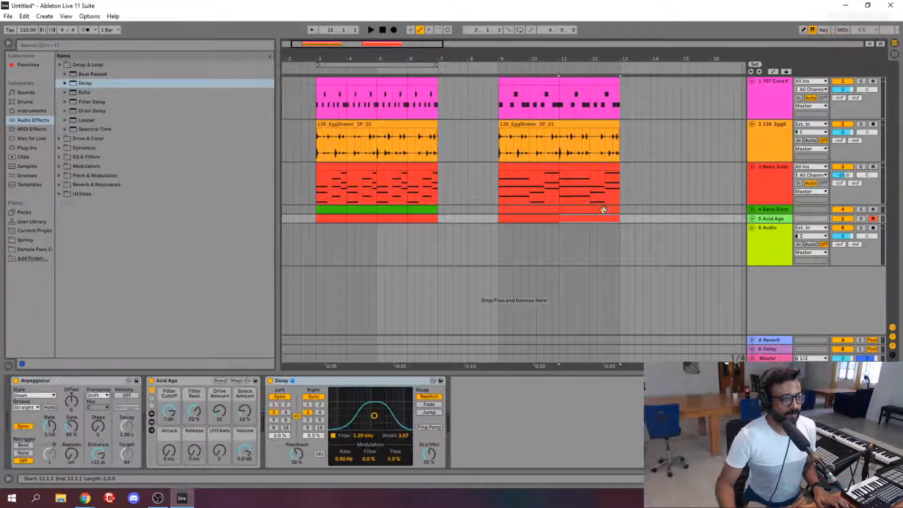
pyautogui.keyDown('shift'); pyautogui.click(519, 79); pyautogui.keyUp('shift')
pyautogui.moveTo(528, 80); pyautogui.dragTo(468, 85)
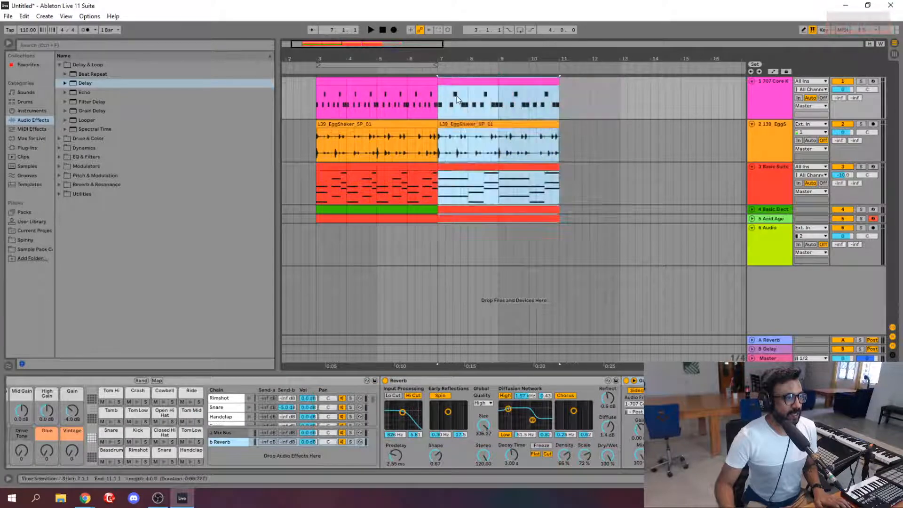
# - Loop bars 5 to 9 and play the transition between the two sections
pyautogui.click(408, 101)
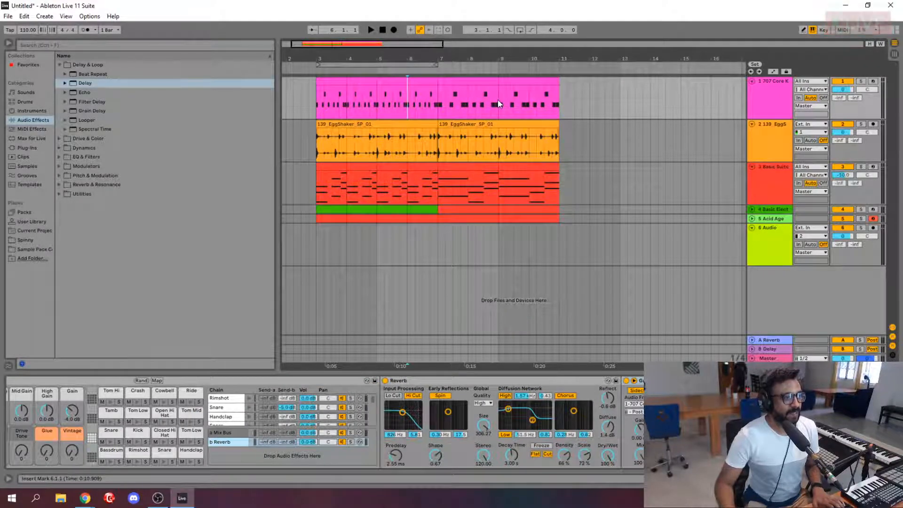
pyautogui.click(375, 101)
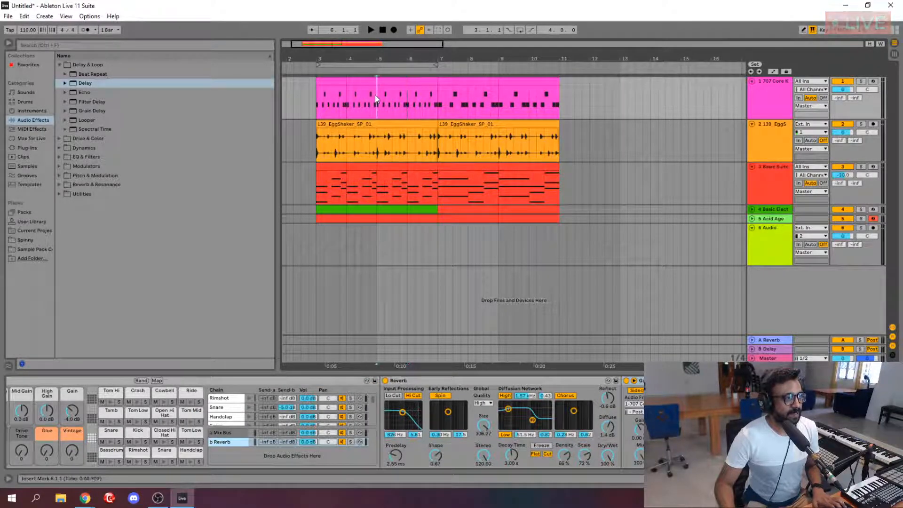
pyautogui.keyDown('shift'); pyautogui.click(495, 94); pyautogui.keyUp('shift')
pyautogui.hotkey('ctrl', 'l')
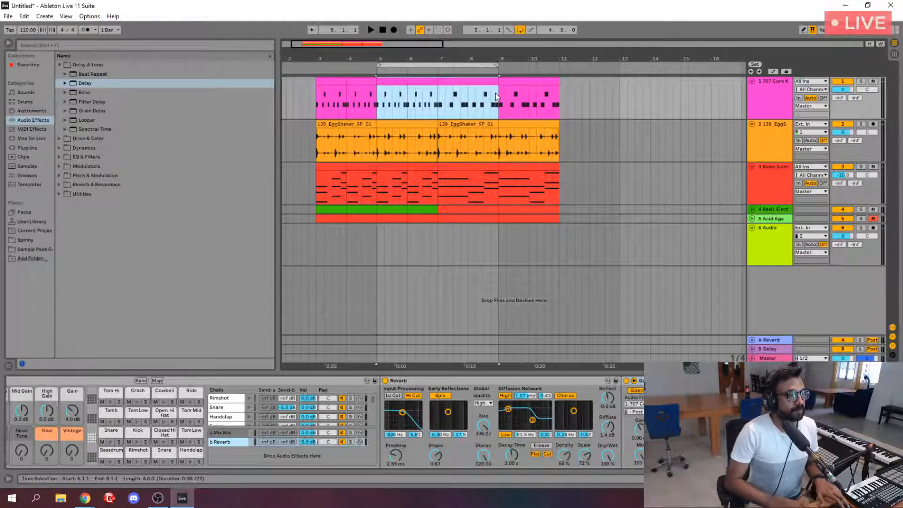
pyautogui.press('space')
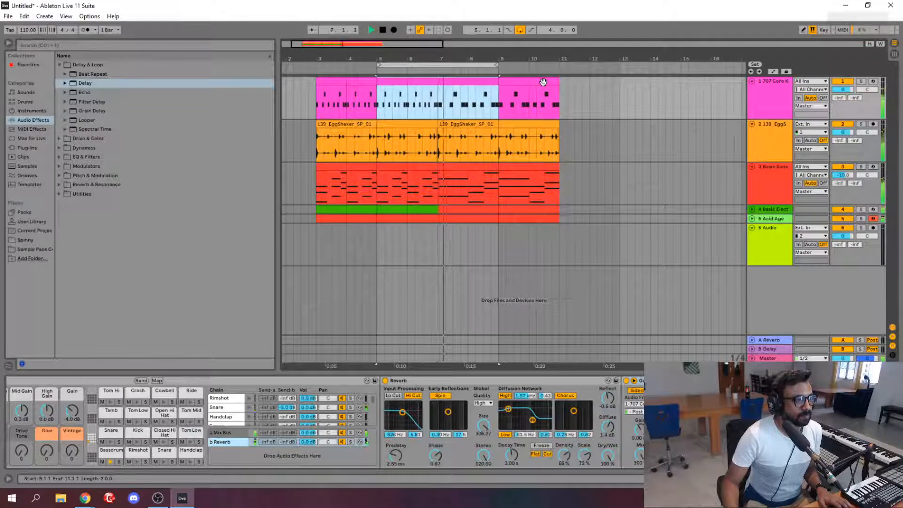
pyautogui.press('space')
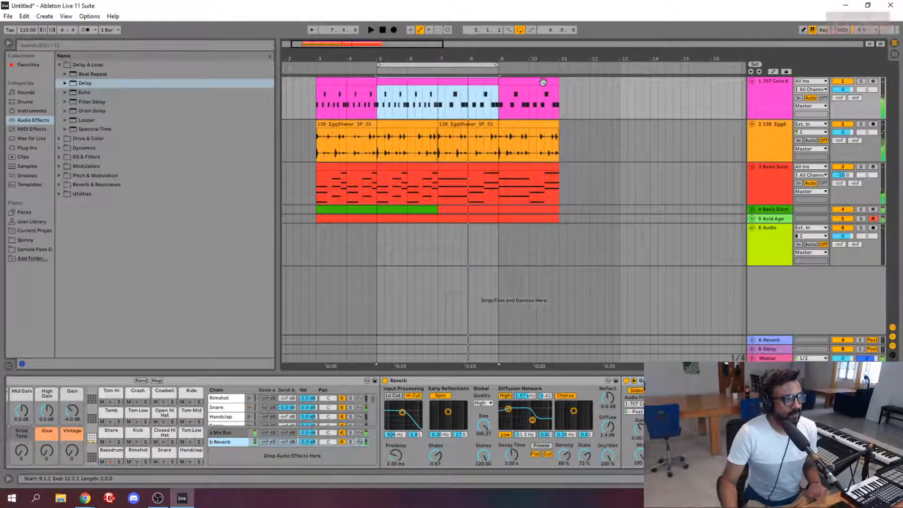
# - Unfold tracks 4 and 5 and move all clips of both sections four bars later, so they start at bar 7
pyautogui.click(752, 210)
pyautogui.click(752, 253)
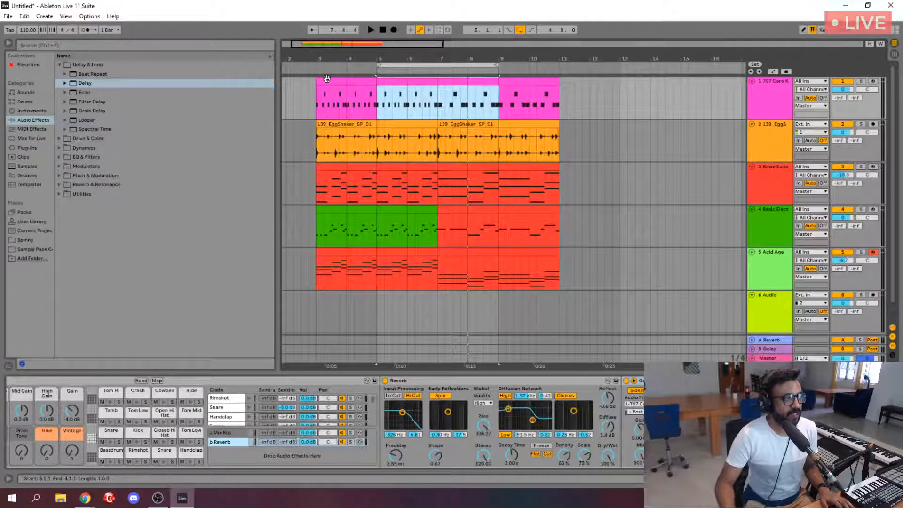
pyautogui.moveTo(349, 86); pyautogui.dragTo(326, 80)
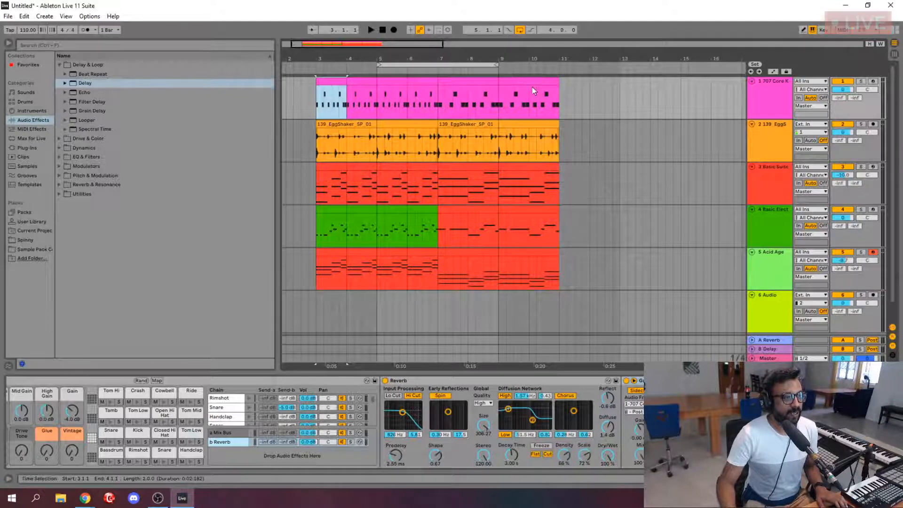
pyautogui.keyDown('shift'); pyautogui.click(549, 252); pyautogui.keyUp('shift')
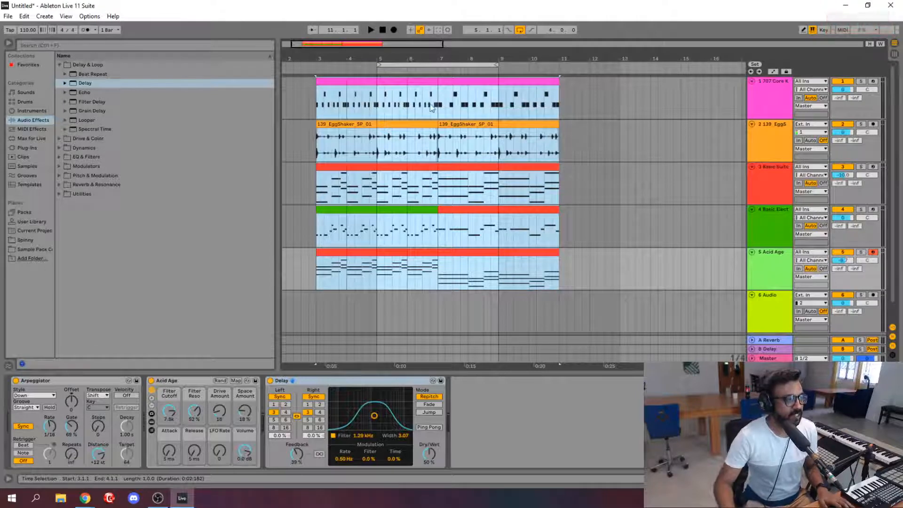
pyautogui.moveTo(337, 83); pyautogui.dragTo(458, 100)
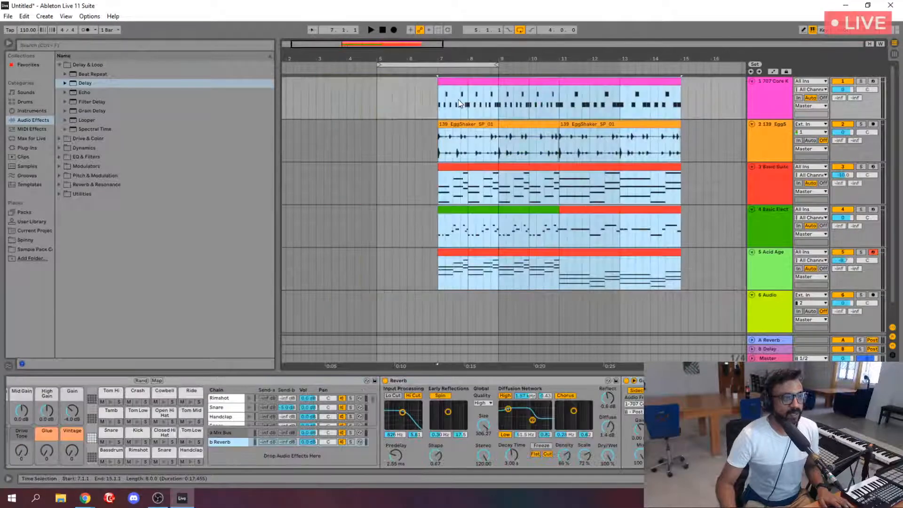
pyautogui.click(574, 160)
pyautogui.click(590, 219)
pyautogui.click(522, 136)
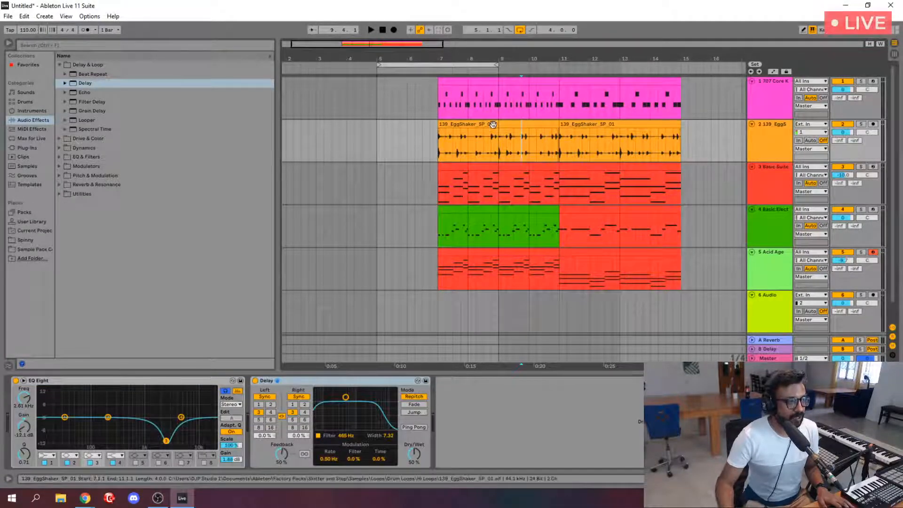
# - Try the first track 4 clip as an intro, copied to bar 3 and repeated up to bar 7, and play it
pyautogui.click(452, 209)
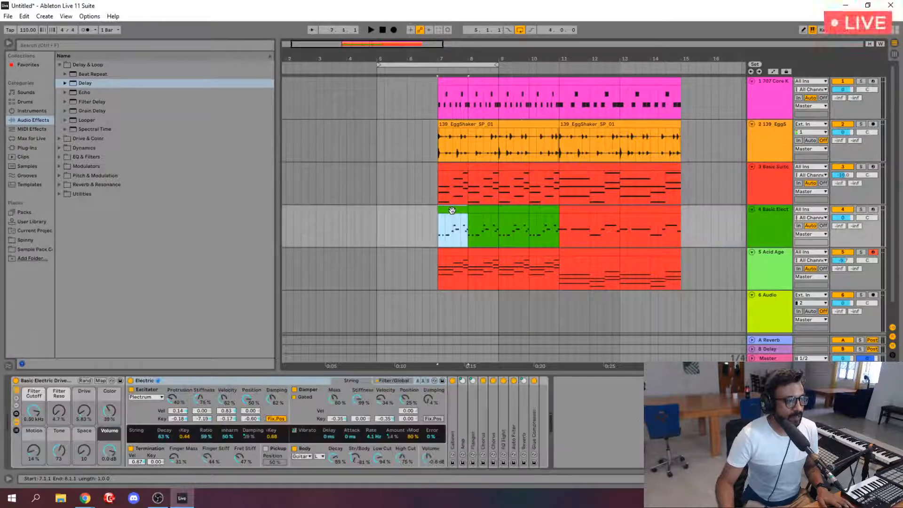
pyautogui.moveTo(451, 209); pyautogui.dragTo(334, 222)
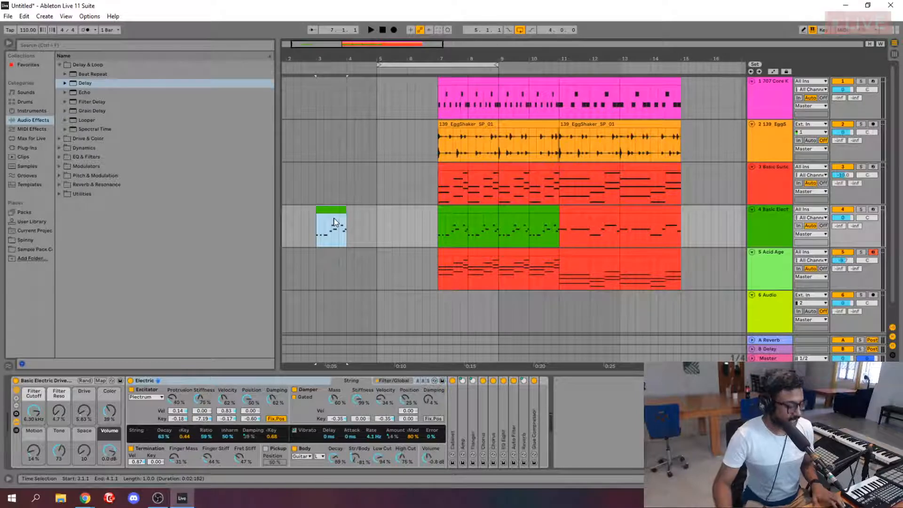
pyautogui.hotkey('ctrl', 'd')
pyautogui.hotkey('ctrl', 'd')
pyautogui.hotkey('ctrl', 'd')
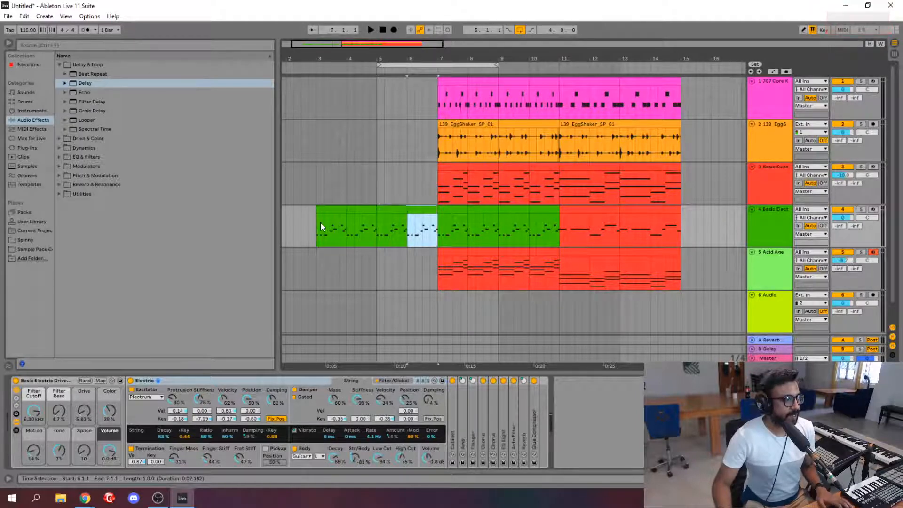
pyautogui.click(320, 222)
pyautogui.press('space')
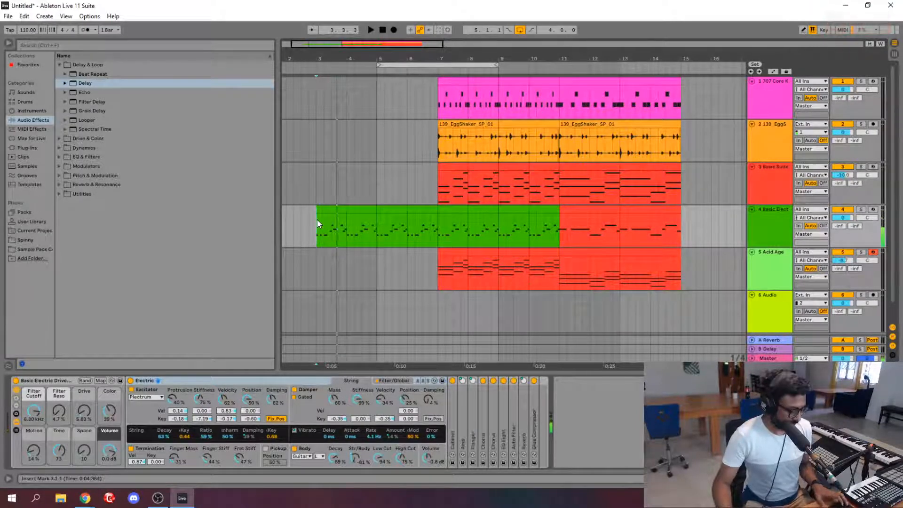
# - Undo the intro copies made on track 4 before bar 7
pyautogui.hotkey('ctrl', 'z')
pyautogui.hotkey('ctrl', 'z')
pyautogui.hotkey('ctrl', 'z')
pyautogui.hotkey('ctrl', 'z')
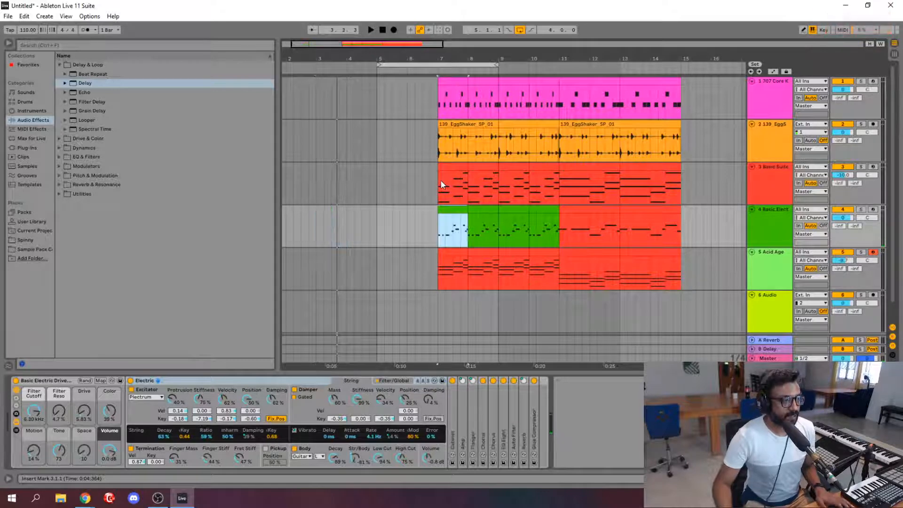
# - Audition the Acid Age track from bar 7, copy its first clip to bar 3, repeat it up to bar 7 and play this intro
pyautogui.click(441, 184)
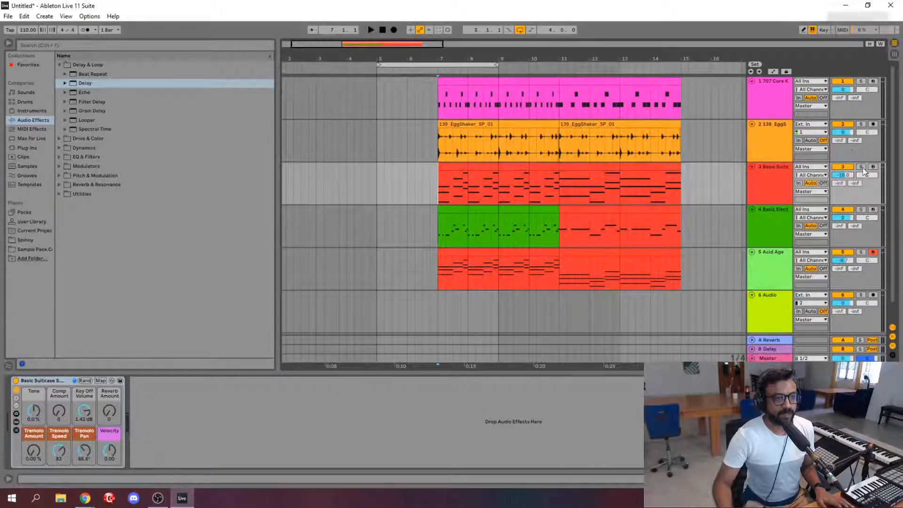
pyautogui.press('space')
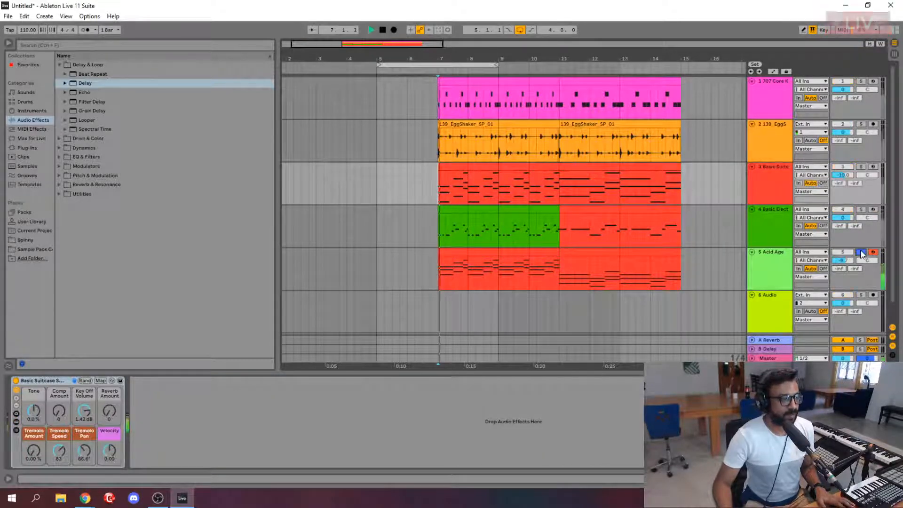
pyautogui.click(461, 252)
pyautogui.moveTo(461, 252); pyautogui.dragTo(342, 258)
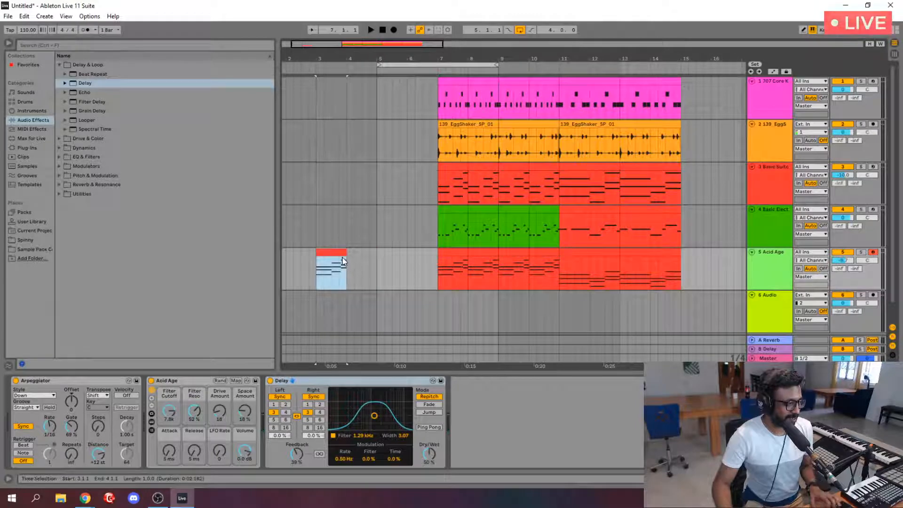
pyautogui.hotkey('ctrl', 'd')
pyautogui.hotkey('ctrl', 'd')
pyautogui.hotkey('ctrl', 'd')
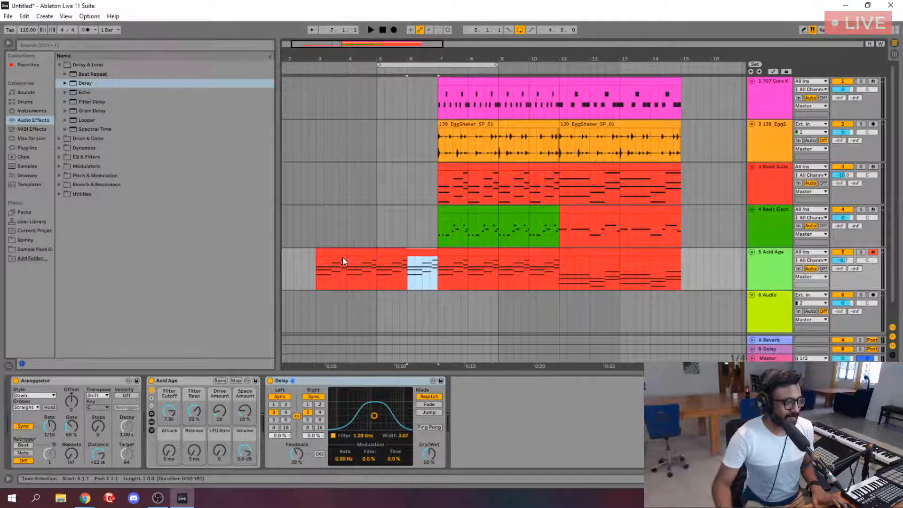
pyautogui.click(315, 269)
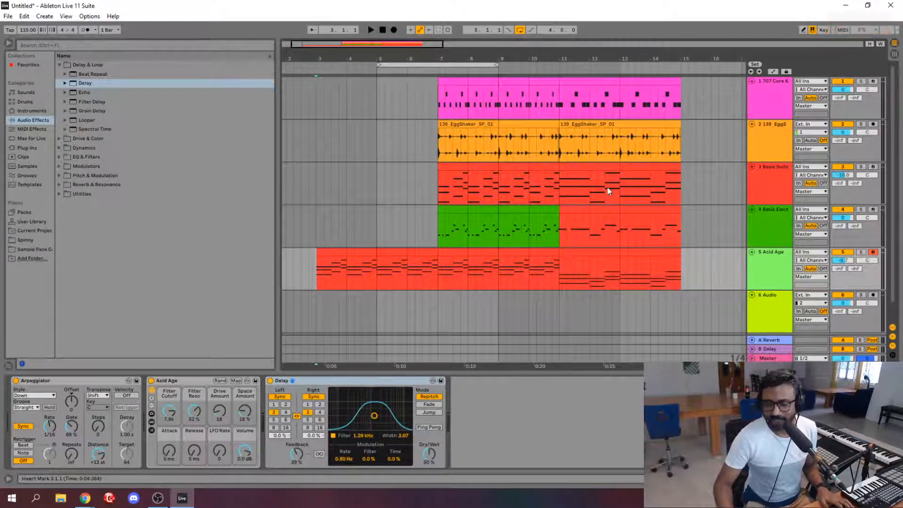
pyautogui.press('space')
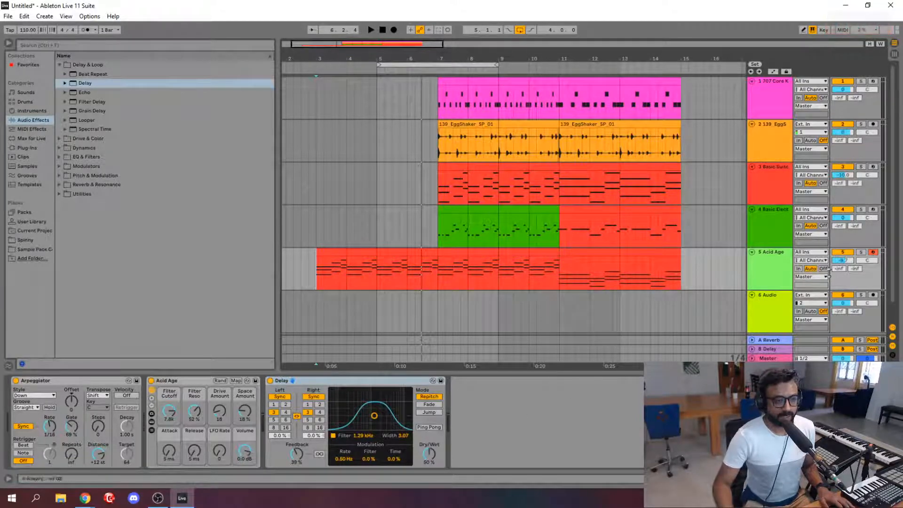
# - Show the automation lanes, automate the Acid Age Delay's Device On to off before bar 7, and play from bar 3
pyautogui.click(762, 272)
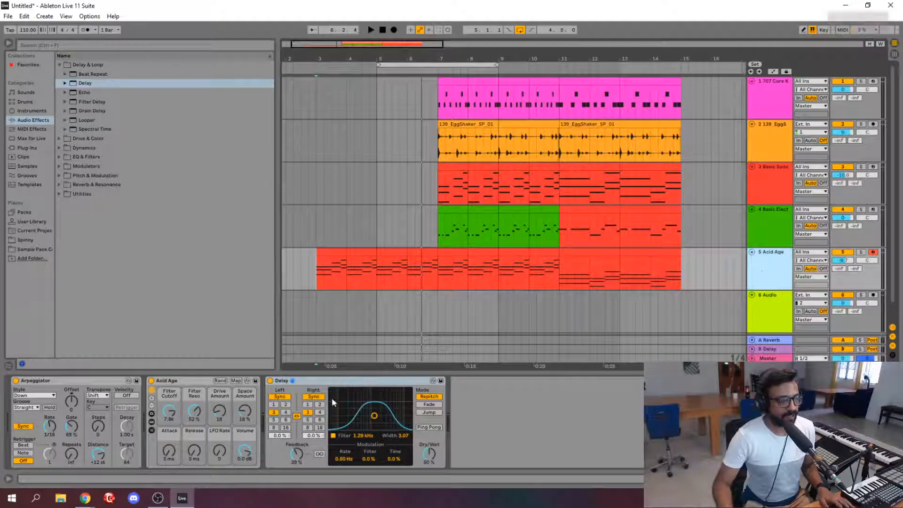
pyautogui.click(773, 72)
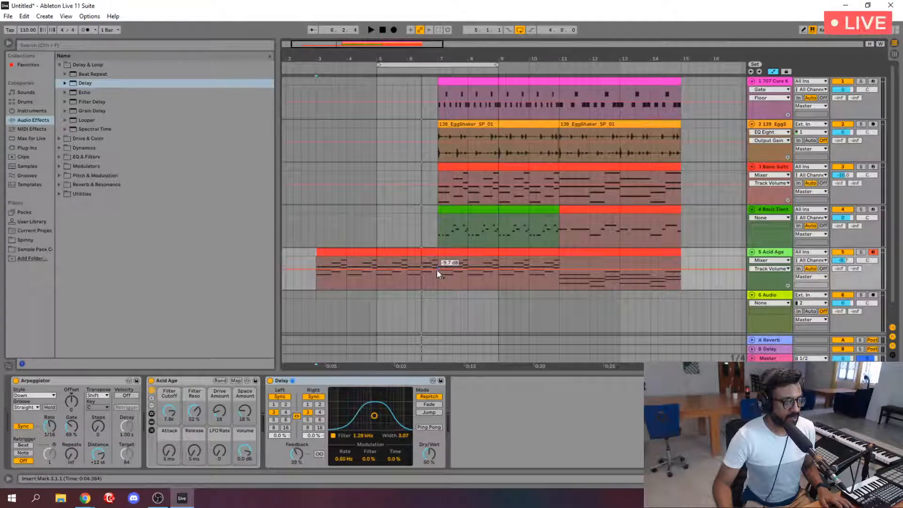
pyautogui.moveTo(428, 269)
pyautogui.mouseDown()
pyautogui.moveTo(432, 288)
pyautogui.moveTo(439, 266)
pyautogui.mouseUp()
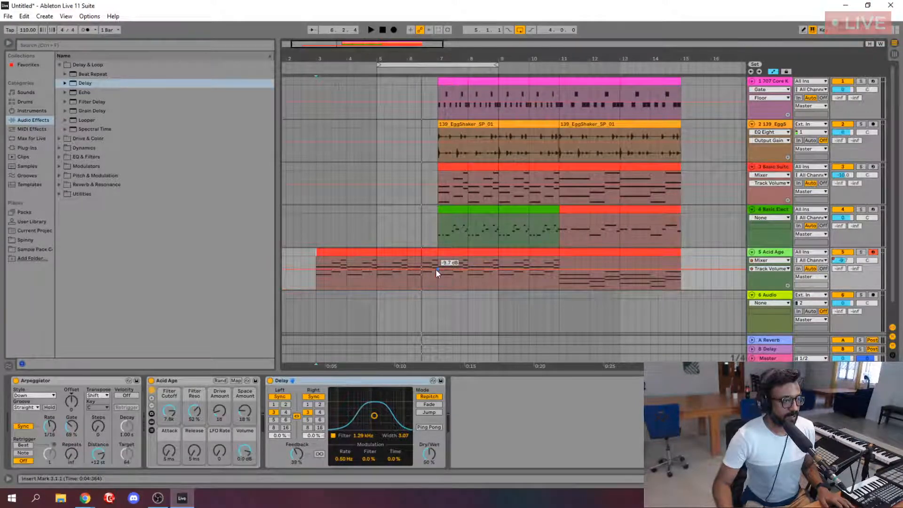
pyautogui.click(271, 387)
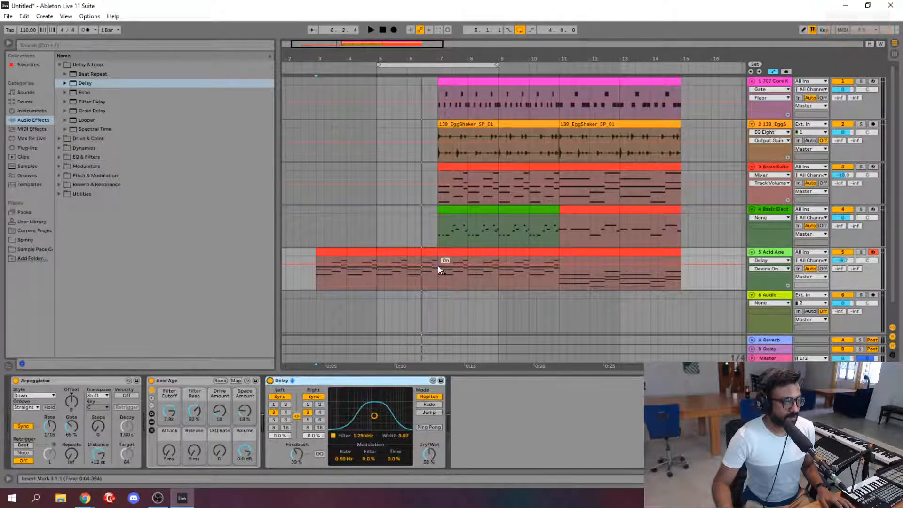
pyautogui.moveTo(430, 265); pyautogui.dragTo(427, 284)
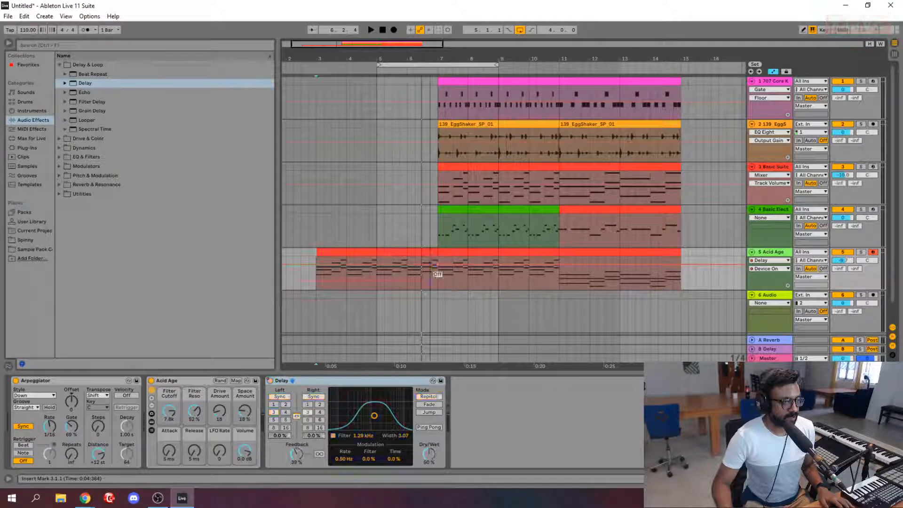
pyautogui.click(318, 266)
pyautogui.press('space')
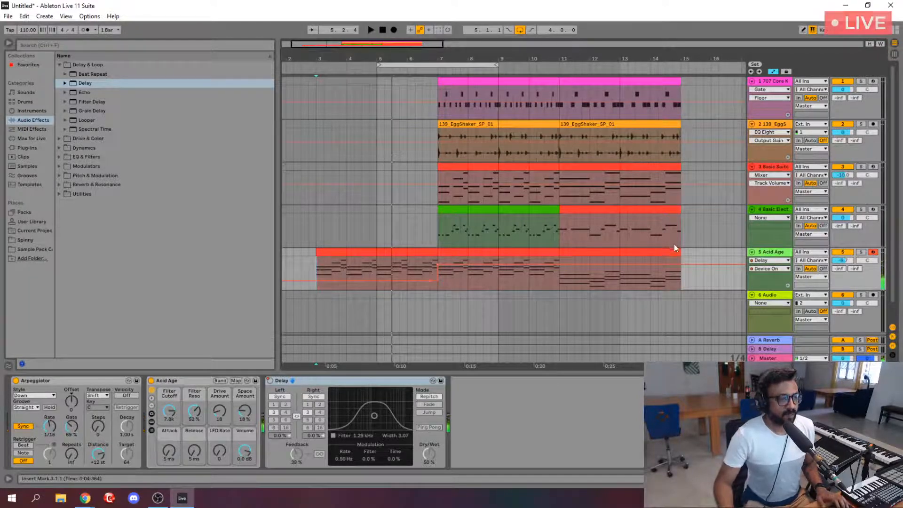
# - Move all clips on the five tracks six bars later so the intro starts at bar 9, and hide the browser
pyautogui.moveTo(671, 258); pyautogui.dragTo(621, 256)
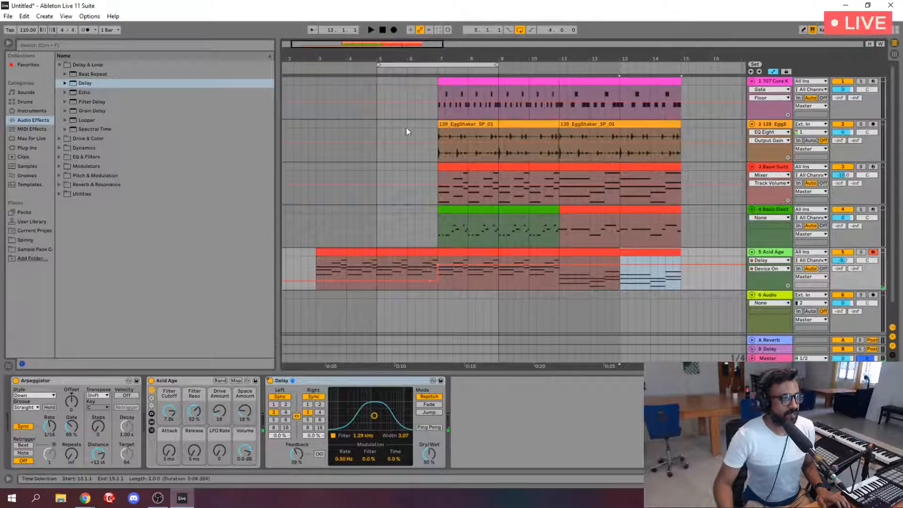
pyautogui.keyDown('shift'); pyautogui.click(318, 80); pyautogui.keyUp('shift')
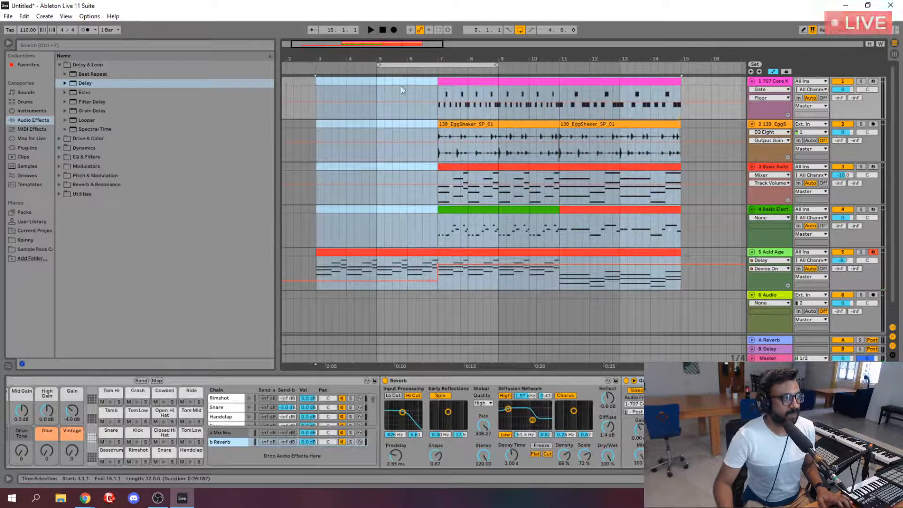
pyautogui.moveTo(465, 88); pyautogui.dragTo(628, 90)
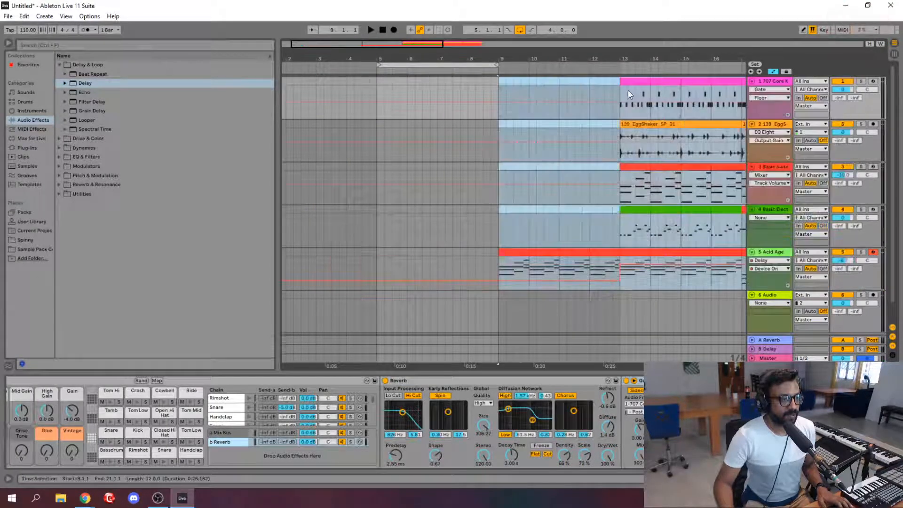
pyautogui.click(9, 44)
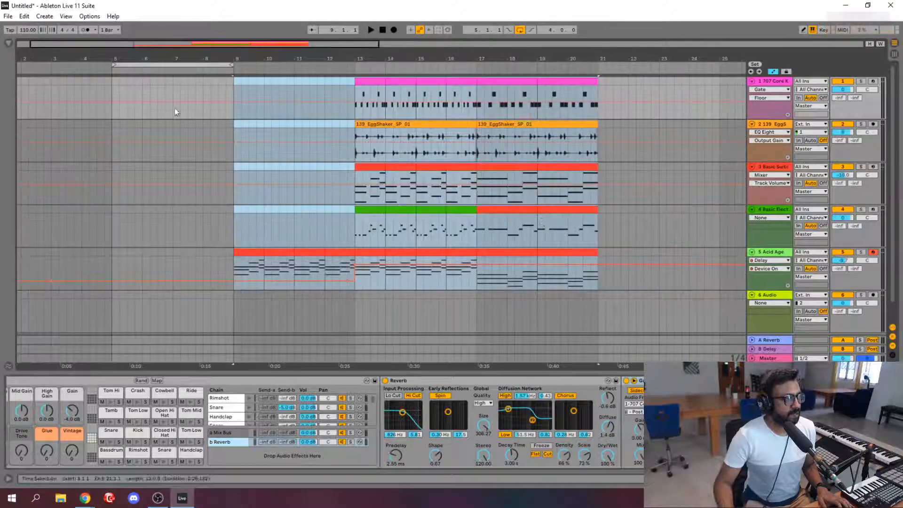
# - Copy the first Acid Age clip to bar 6, repeat it up to bar 9 and play the extended intro
pyautogui.click(257, 266)
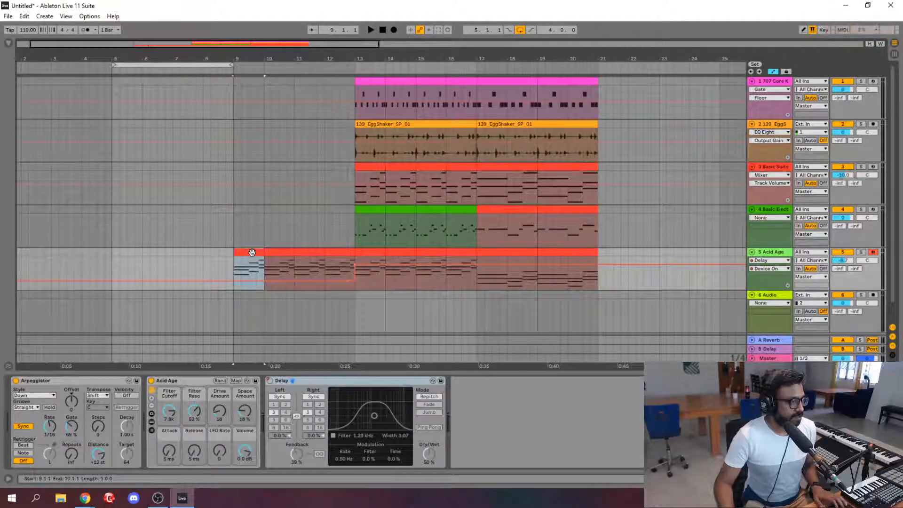
pyautogui.moveTo(252, 252); pyautogui.dragTo(160, 252)
pyautogui.click(143, 263)
pyautogui.press('space')
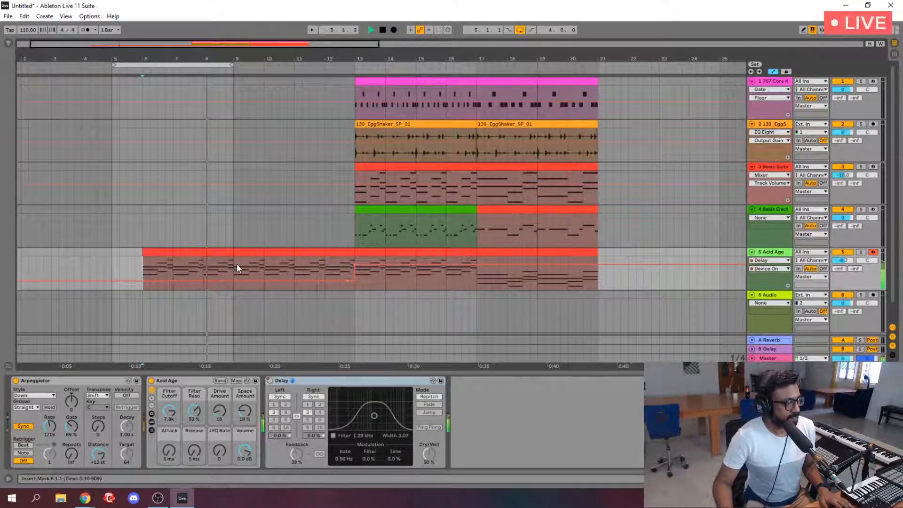
pyautogui.press('space')
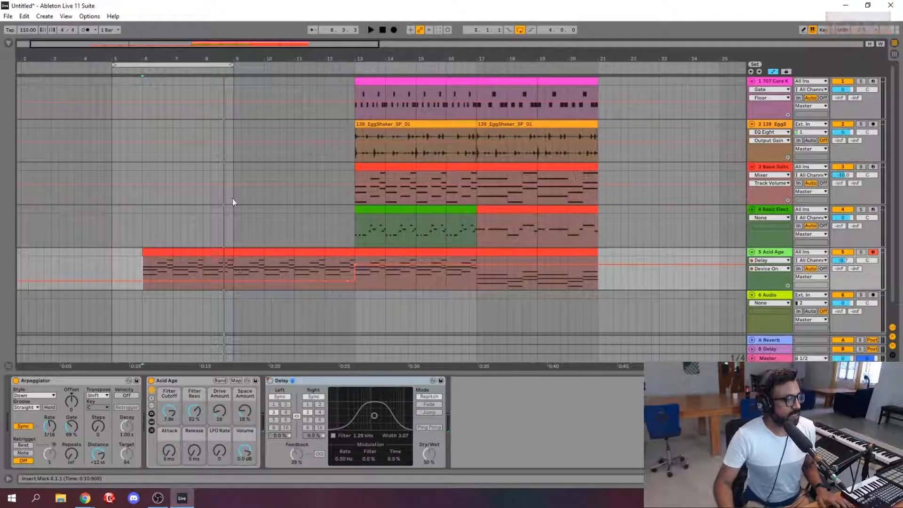
# - Open the Acid Age clip at bar 6, deactivate its G4, C5 and E5 notes between 1.3 and 1.4.2, and play it
pyautogui.moveTo(230, 45); pyautogui.dragTo(209, 63)
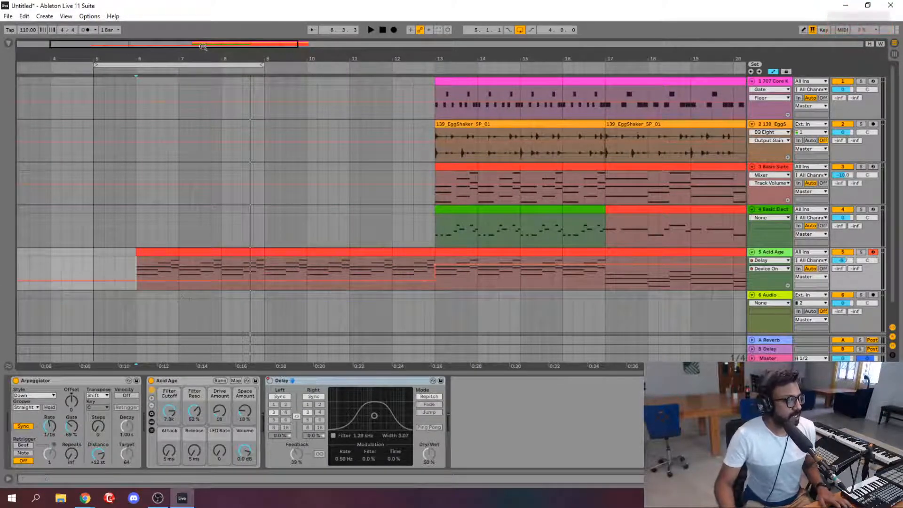
pyautogui.moveTo(200, 45); pyautogui.dragTo(192, 46)
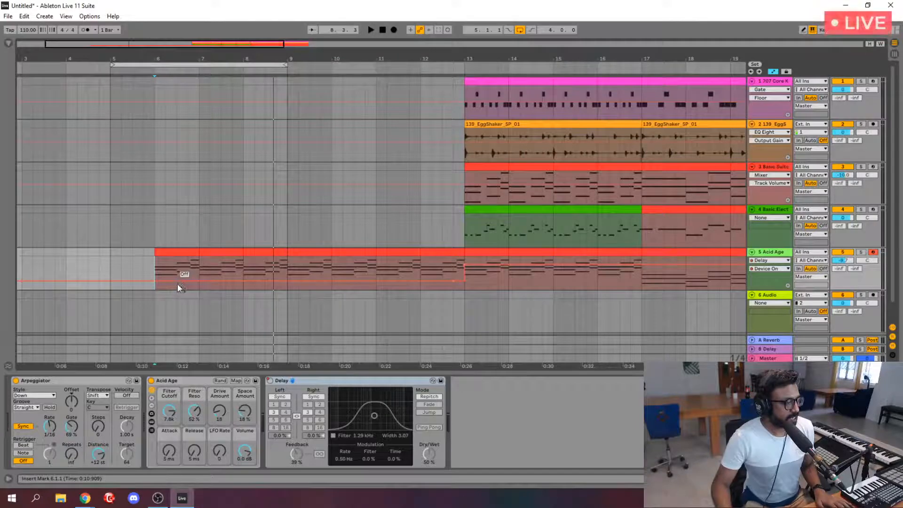
pyautogui.moveTo(176, 289); pyautogui.dragTo(187, 288)
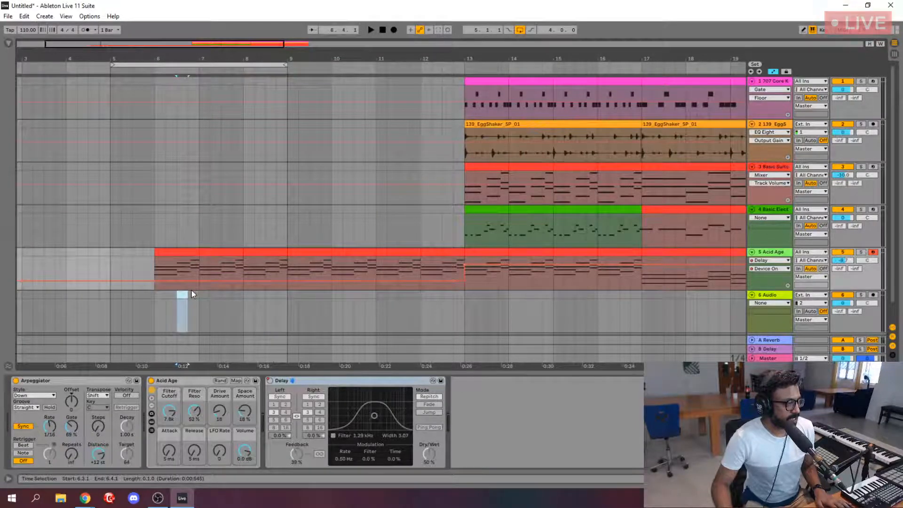
pyautogui.doubleClick(184, 252)
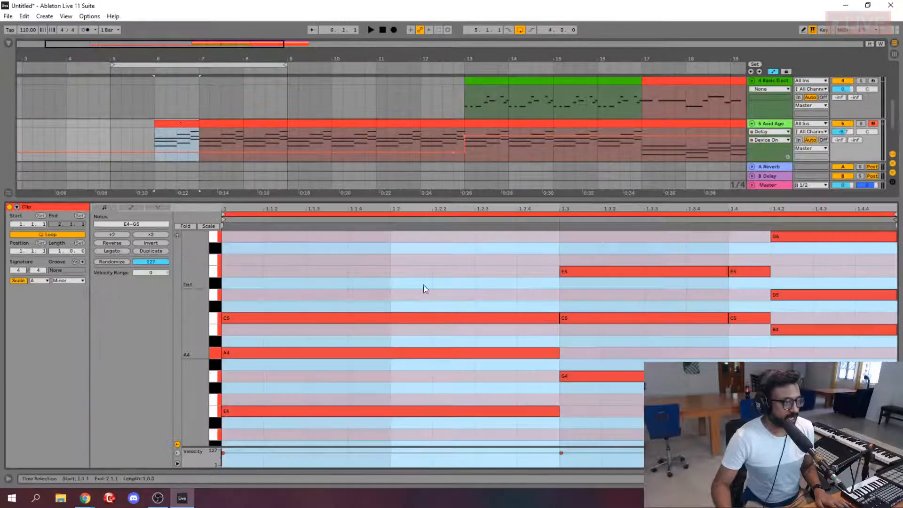
pyautogui.moveTo(744, 414); pyautogui.dragTo(622, 272)
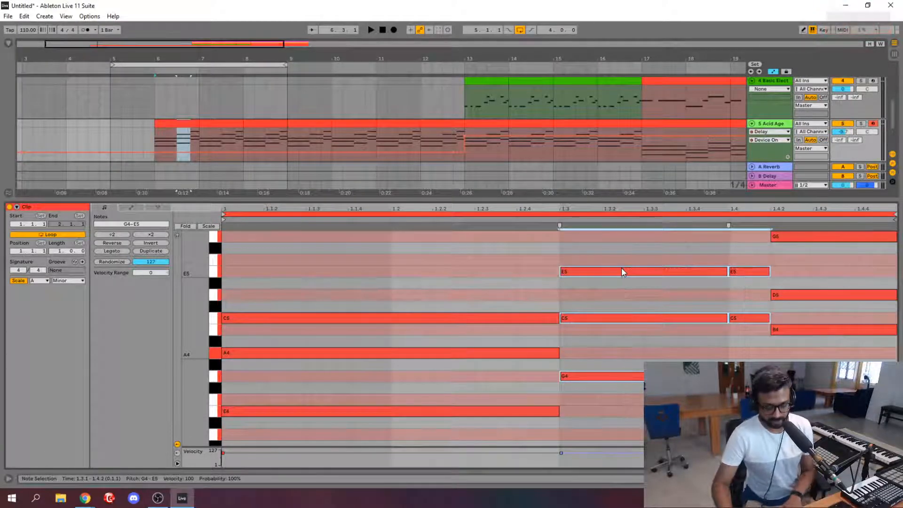
pyautogui.press('0')
pyautogui.press('space')
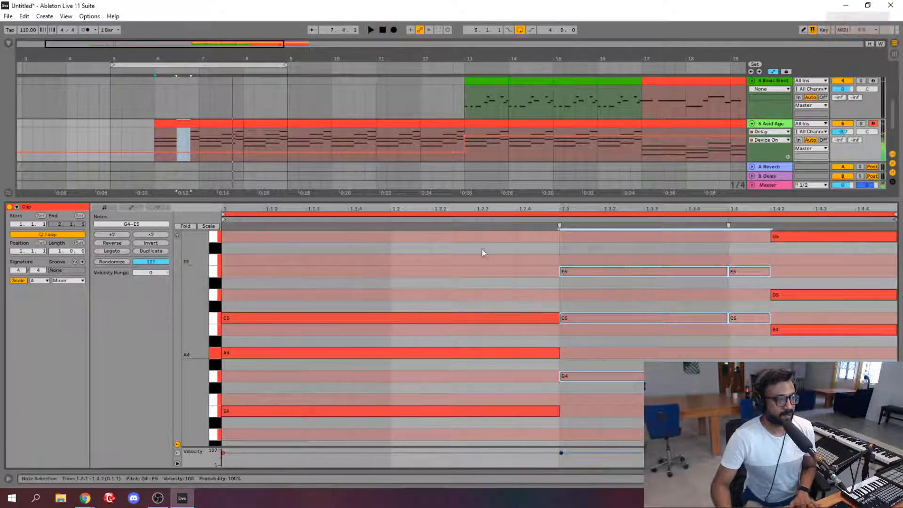
# - Repeat the edited Acid Age clip over bars 7 and 8 and play the intro
pyautogui.click(186, 124)
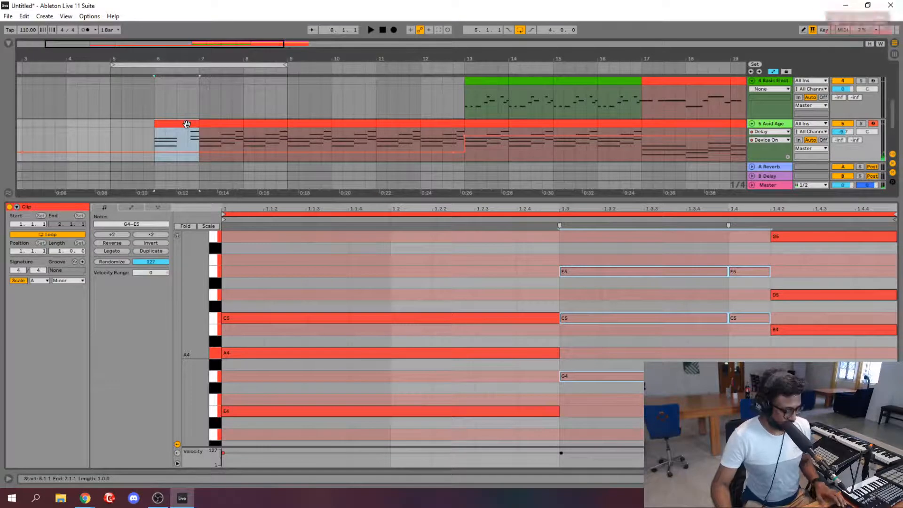
pyautogui.hotkey('ctrl', 'd')
pyautogui.hotkey('ctrl', 'd')
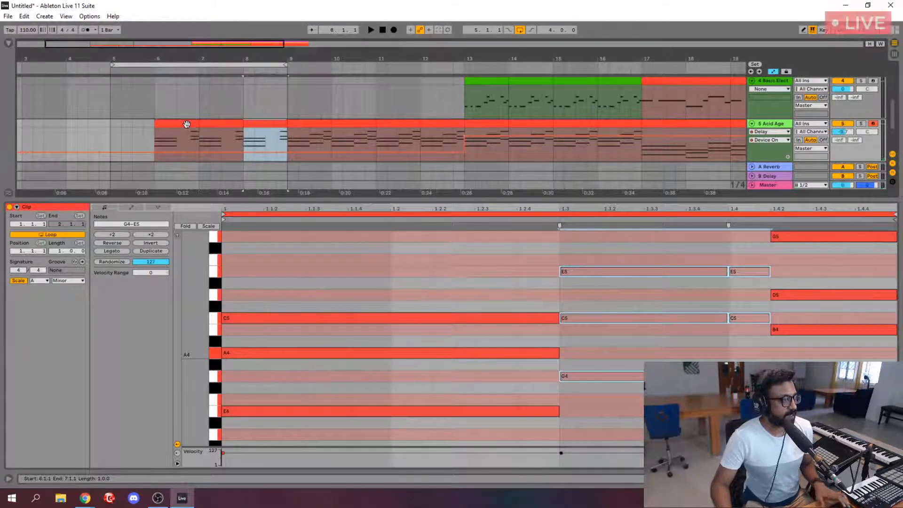
pyautogui.click(178, 126)
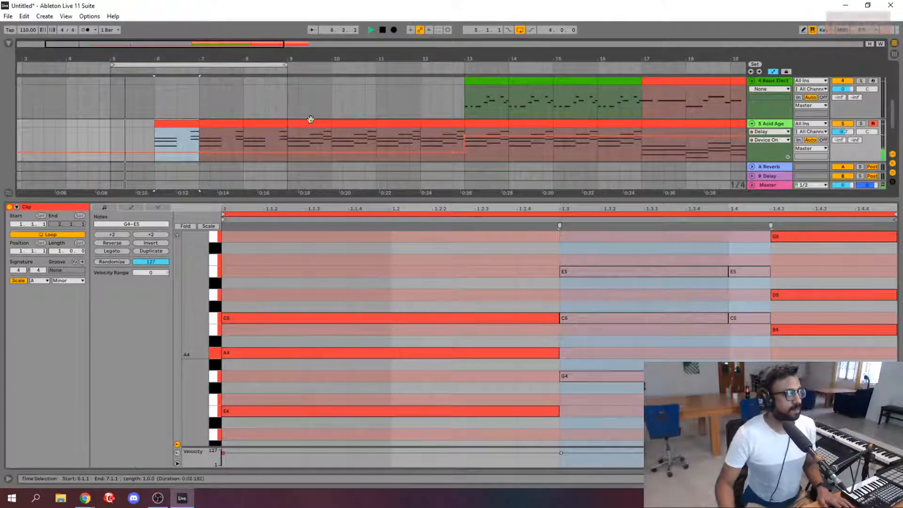
pyautogui.press('space')
pyautogui.scroll(2, 315, 106)
pyautogui.scroll(-3, 312, 102)
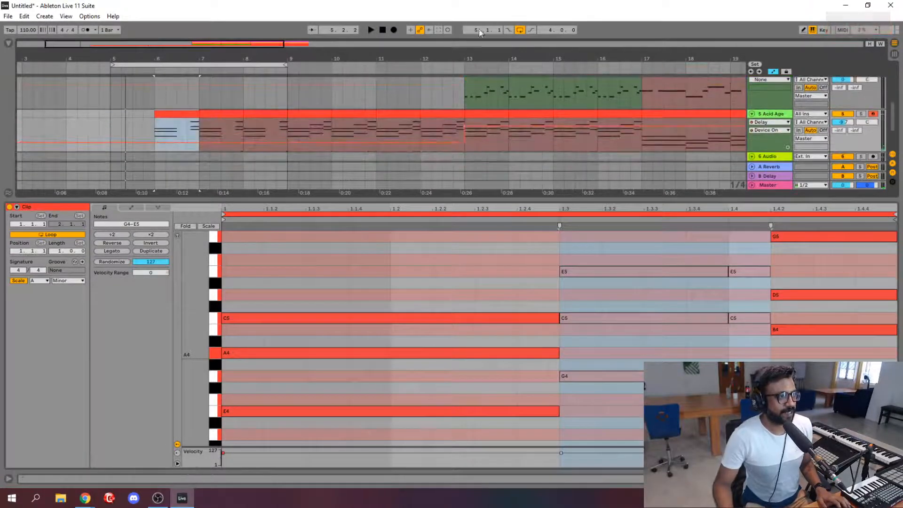
# - Turn off the Arrangement loop, repeat the edited Acid Age clip over the remaining intro bars up to bar 13, and close the note editor
pyautogui.click(519, 30)
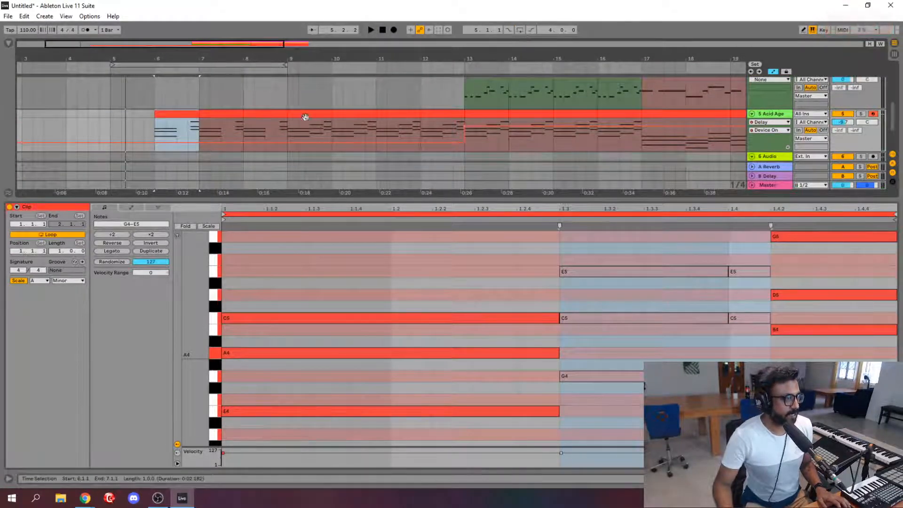
pyautogui.click(269, 114)
pyautogui.press('Right')
pyautogui.press('Right')
pyautogui.press('Right')
pyautogui.press('Right')
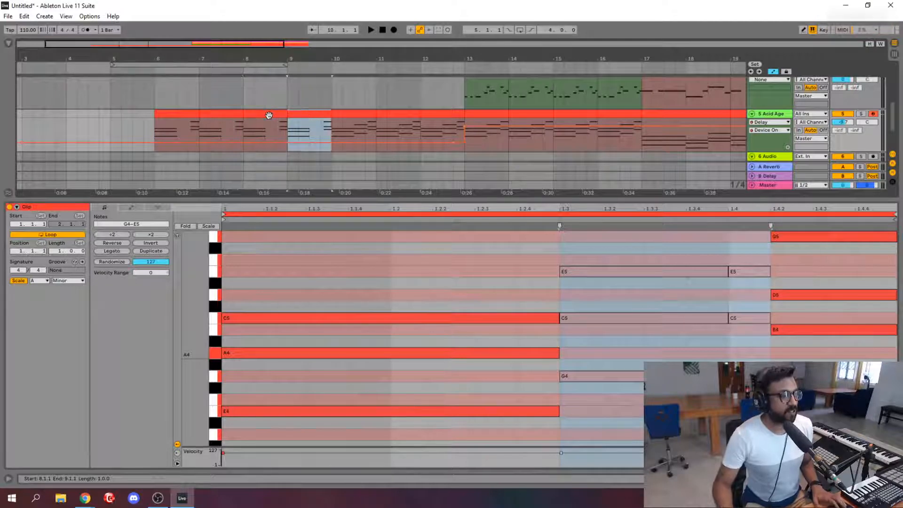
pyautogui.scroll(2, 437, 151)
pyautogui.scroll(3, 436, 151)
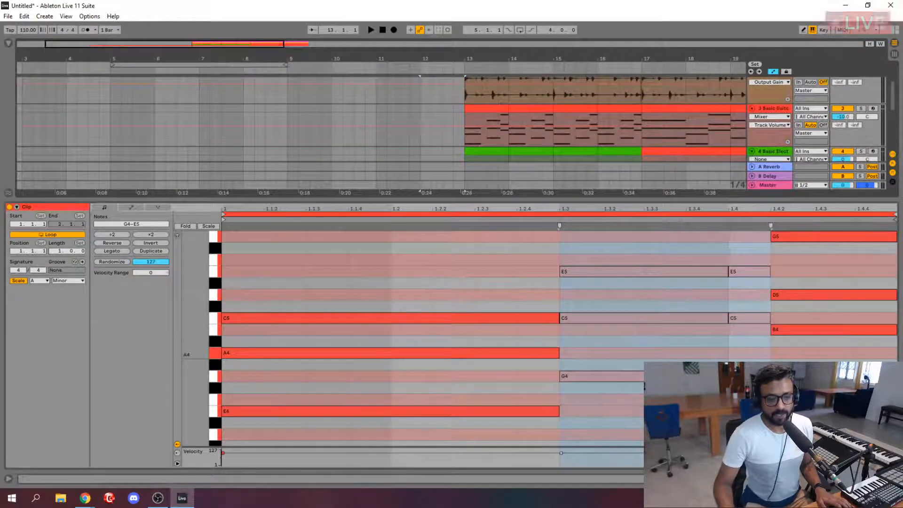
pyautogui.hotkey('ctrl', 'alt', 'l')
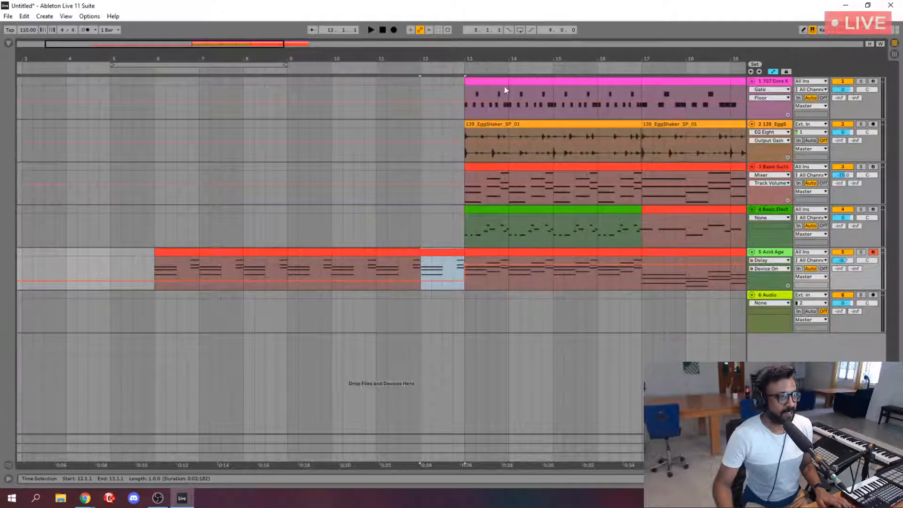
# - Copy the 707 Core Kit clip at bar 13 to bar 6 and repeat it up to bar 13
pyautogui.click(502, 87)
pyautogui.moveTo(495, 80); pyautogui.dragTo(185, 83)
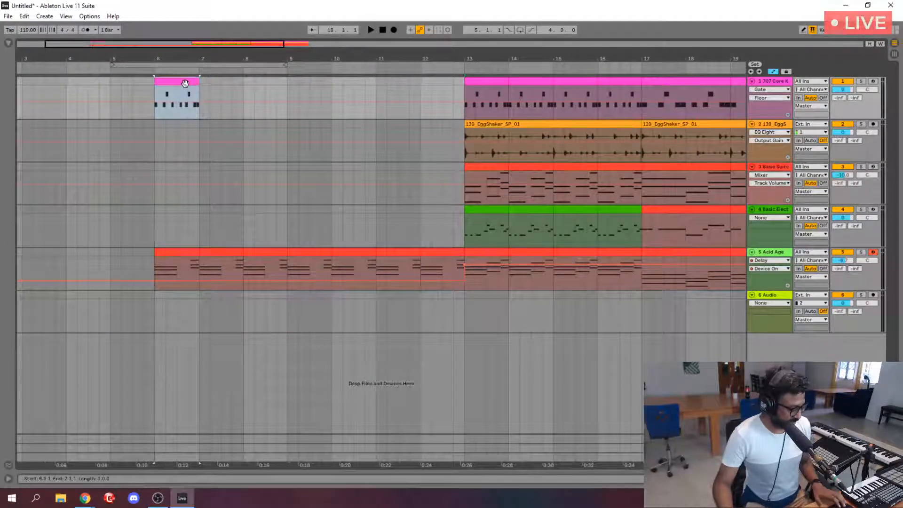
pyautogui.hotkey('ctrl', 'd')
pyautogui.hotkey('ctrl', 'd')
pyautogui.hotkey('ctrl', 'd')
pyautogui.hotkey('ctrl', 'd')
pyautogui.hotkey('ctrl', 'd')
pyautogui.hotkey('ctrl', 'd')
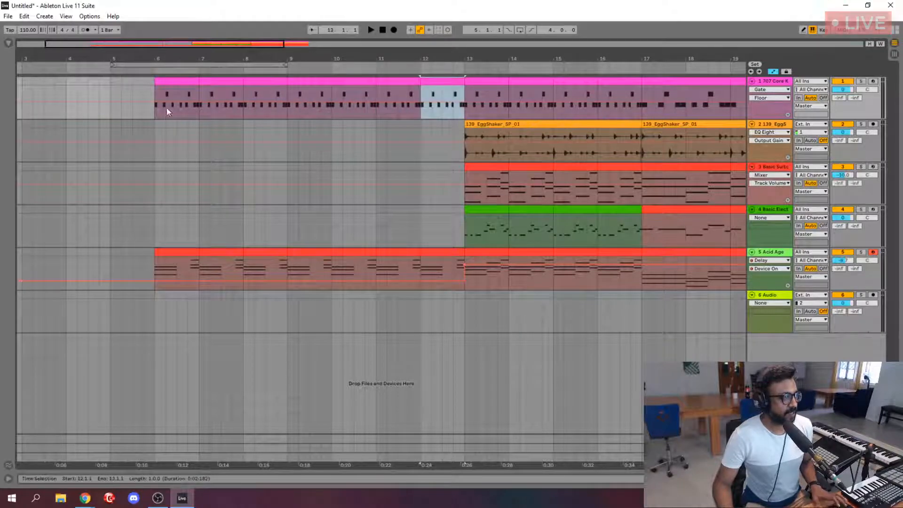
# - Play the drum intro, open its first clip at bar 6, deactivate all of its lower Snare notes and play it again
pyautogui.click(169, 82)
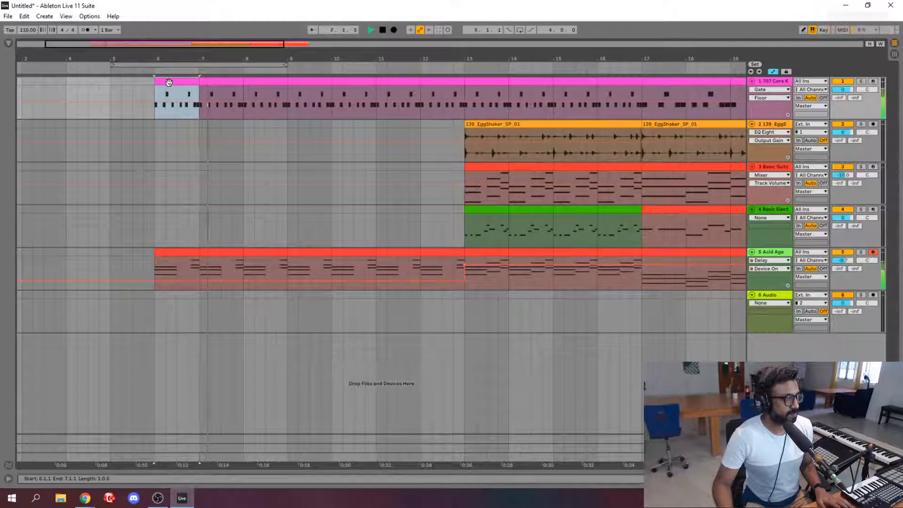
pyautogui.press('space')
pyautogui.doubleClick(169, 83)
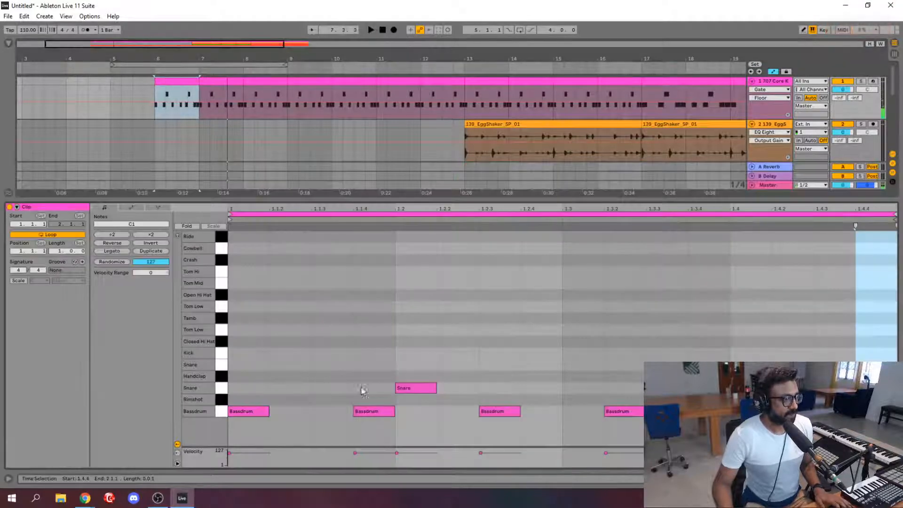
pyautogui.click(222, 389)
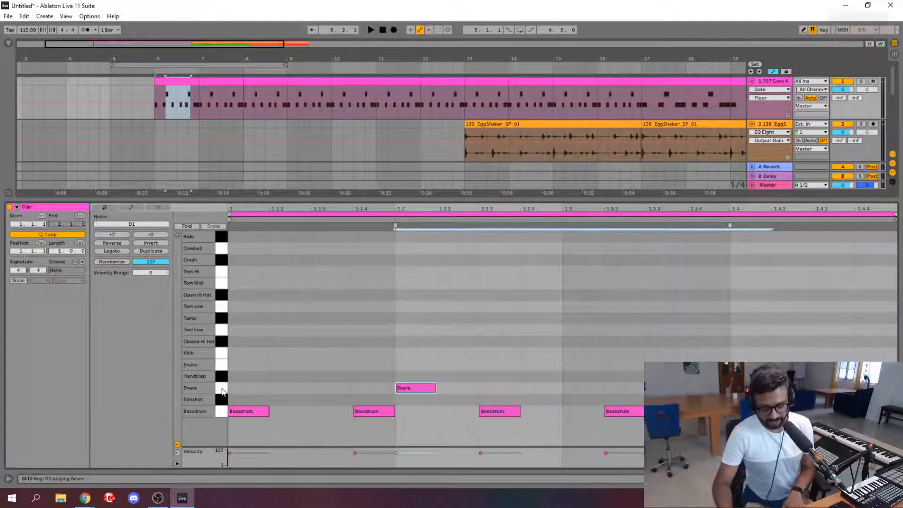
pyautogui.press('space')
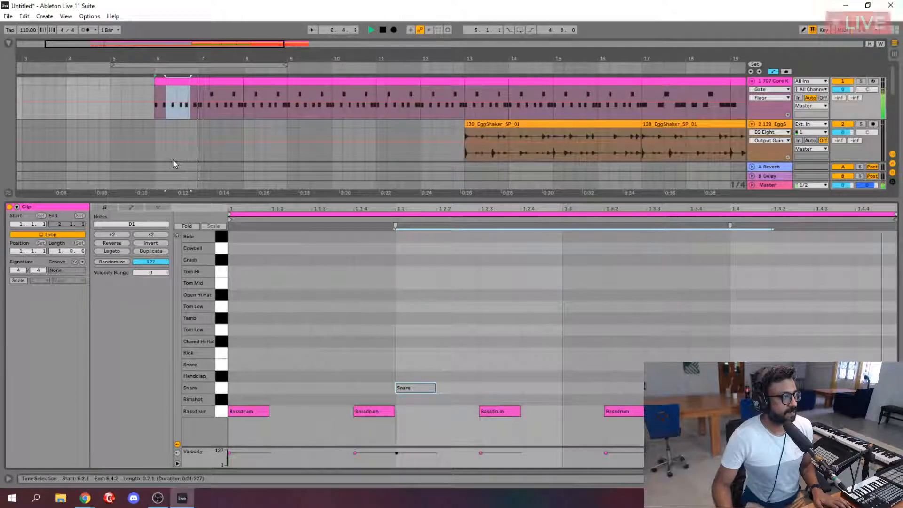
pyautogui.press('space')
# - Repeat the edited drum clip from bar 6 over the remaining intro bars up to bar 13
pyautogui.click(173, 81)
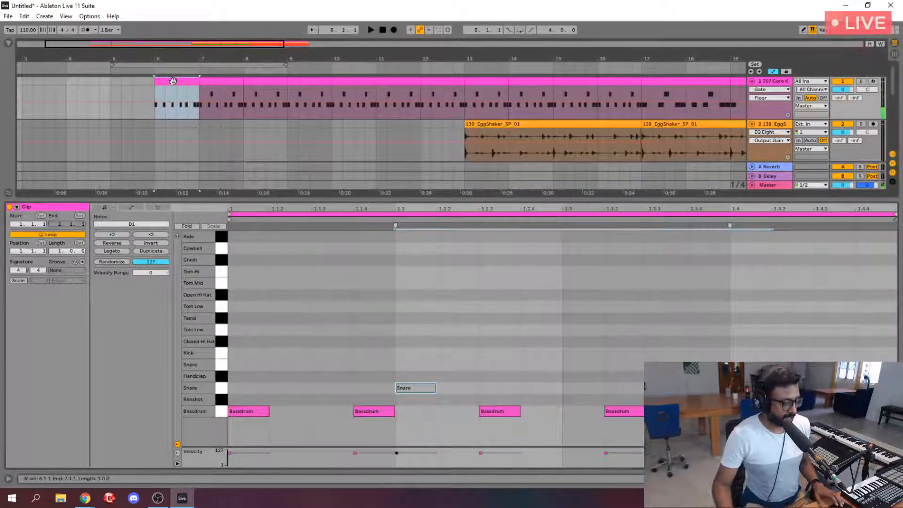
pyautogui.press('Right')
pyautogui.press('Right')
pyautogui.press('Right')
pyautogui.press('Right')
pyautogui.press('Right')
pyautogui.press('Right')
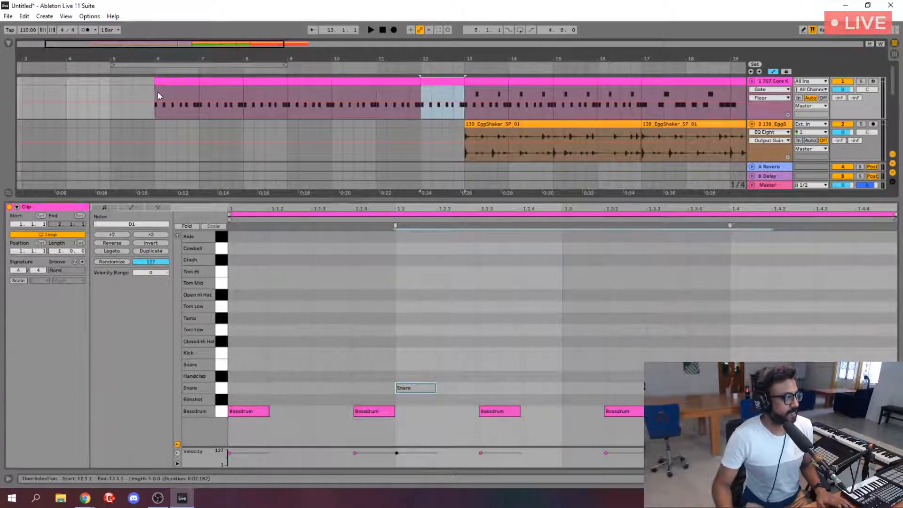
# - Play the intro from bar 6 and close the note editor
pyautogui.click(157, 92)
pyautogui.press('space')
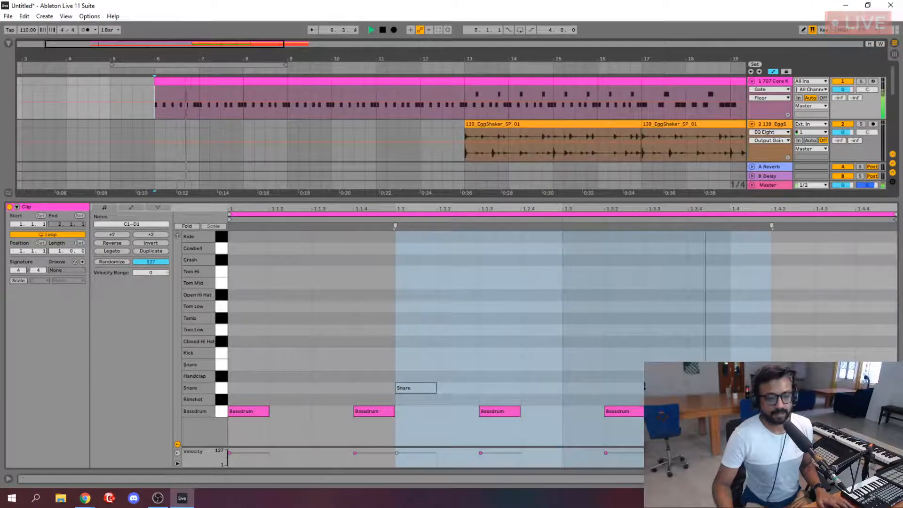
pyautogui.click(894, 479)
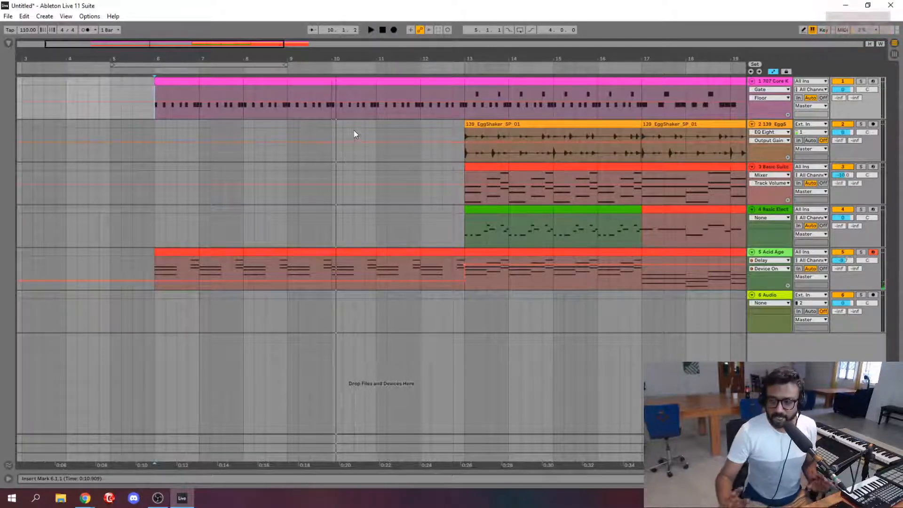
# - Shorten the 707 Core Kit clip at bar 9 to end at 9.3.1, leaving a gap before bar 10, and play the intro
pyautogui.moveTo(329, 81); pyautogui.dragTo(287, 83)
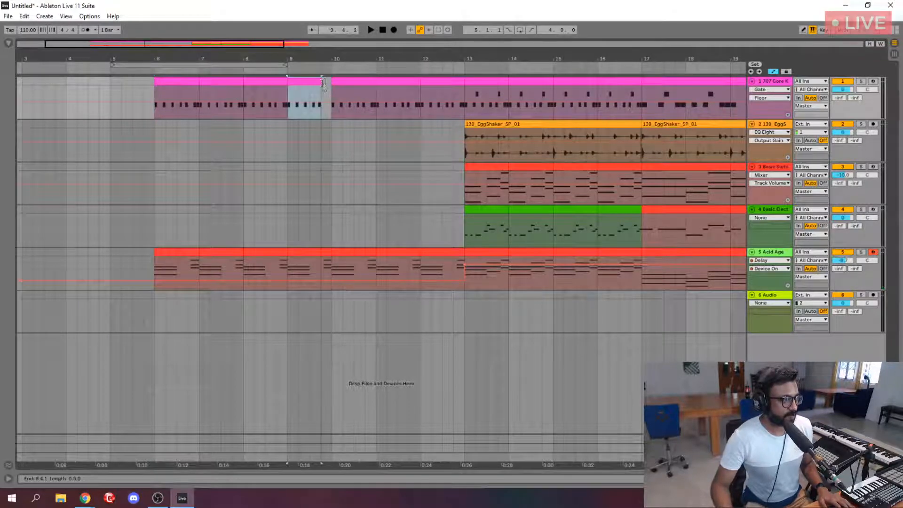
pyautogui.click(156, 111)
pyautogui.press('space')
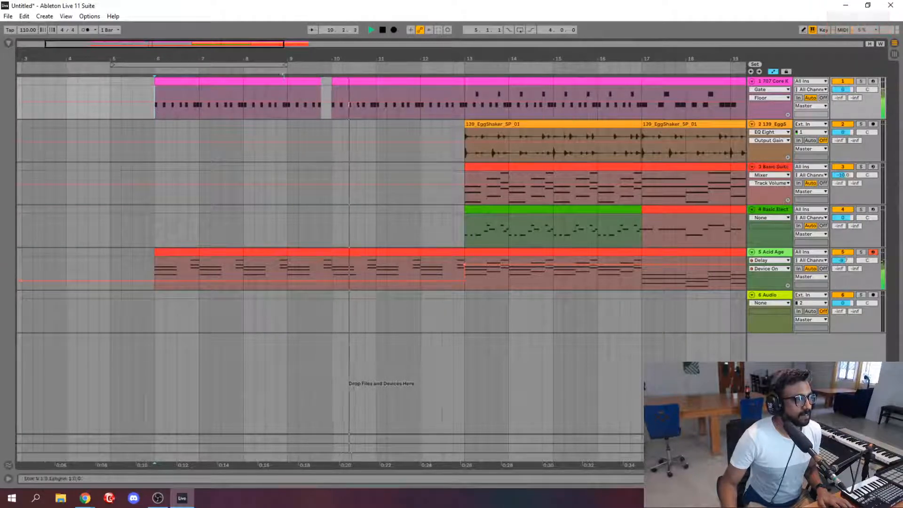
pyautogui.press('space')
pyautogui.moveTo(287, 82); pyautogui.dragTo(309, 85)
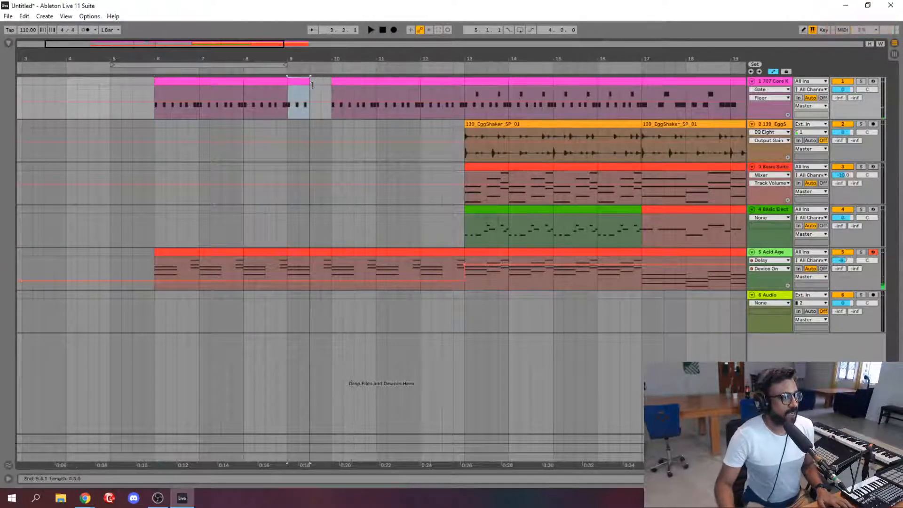
pyautogui.click(152, 97)
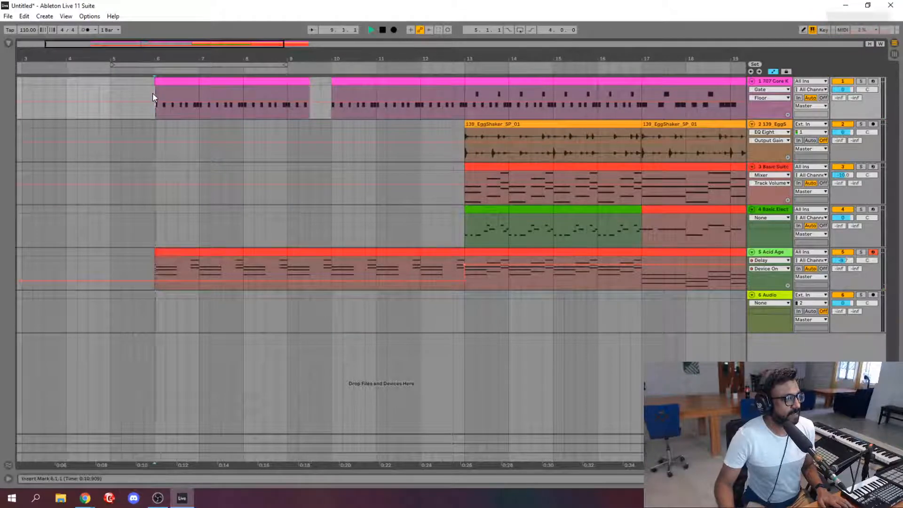
pyautogui.press('space')
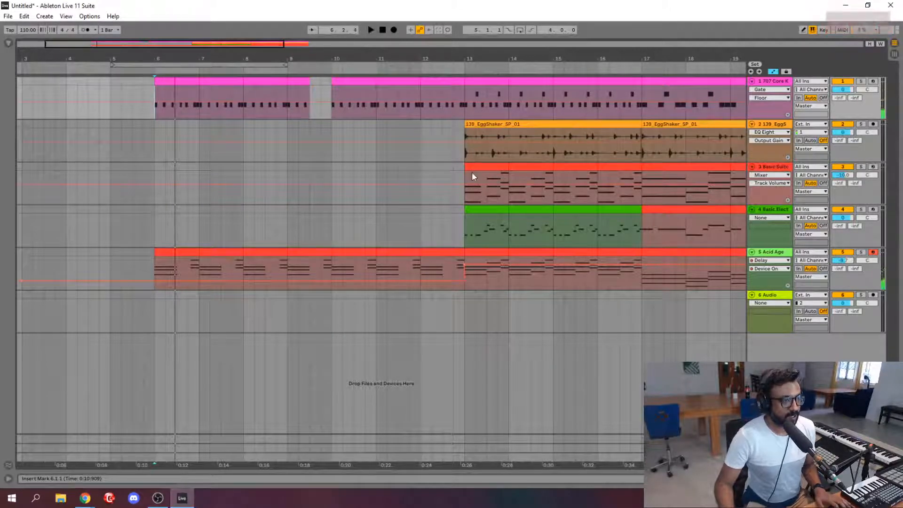
# - Copy track 3's clip at bar 13 to bar 10, repeat it up to bar 13, and play the intro from bar 6
pyautogui.click(481, 165)
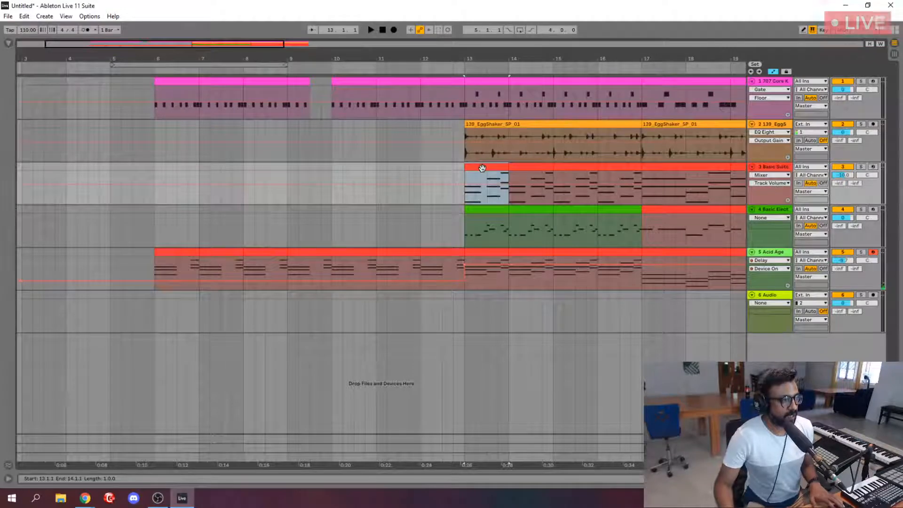
pyautogui.moveTo(482, 168); pyautogui.dragTo(356, 175)
pyautogui.hotkey('ctrl', 'd')
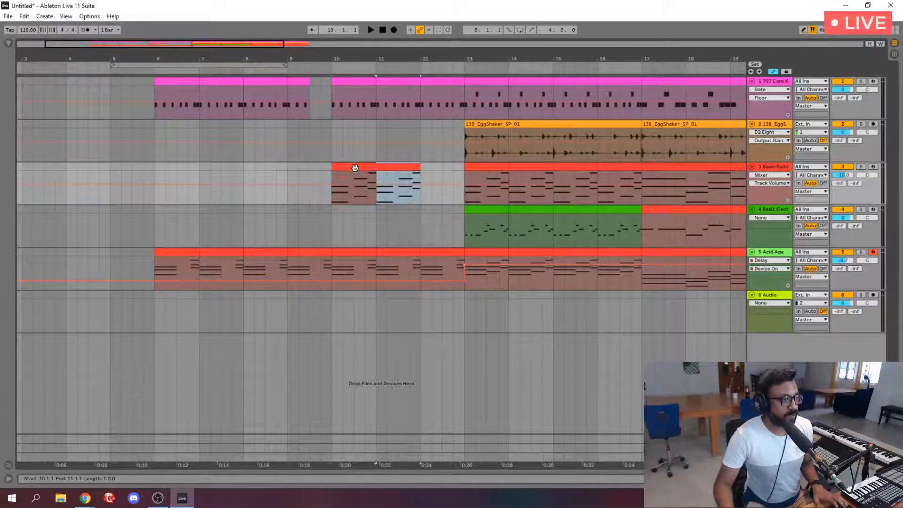
pyautogui.hotkey('ctrl', 'd')
pyautogui.click(156, 167)
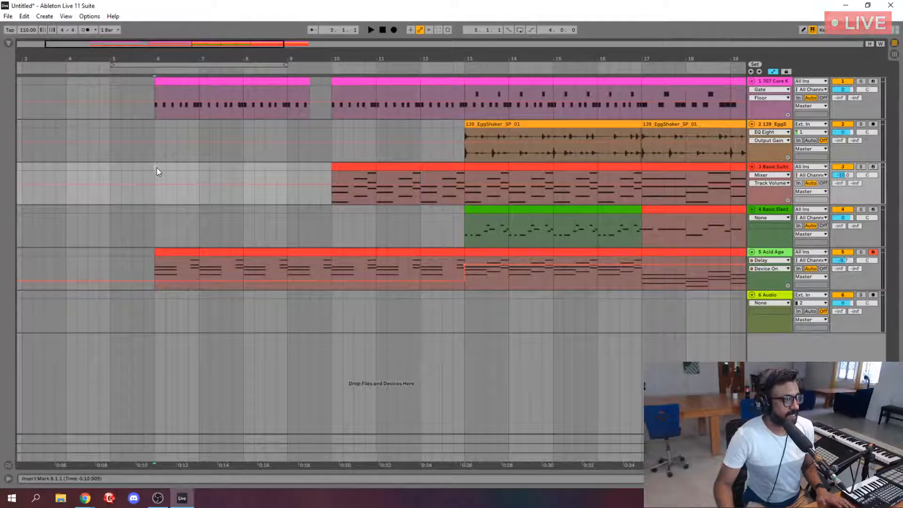
pyautogui.press('space')
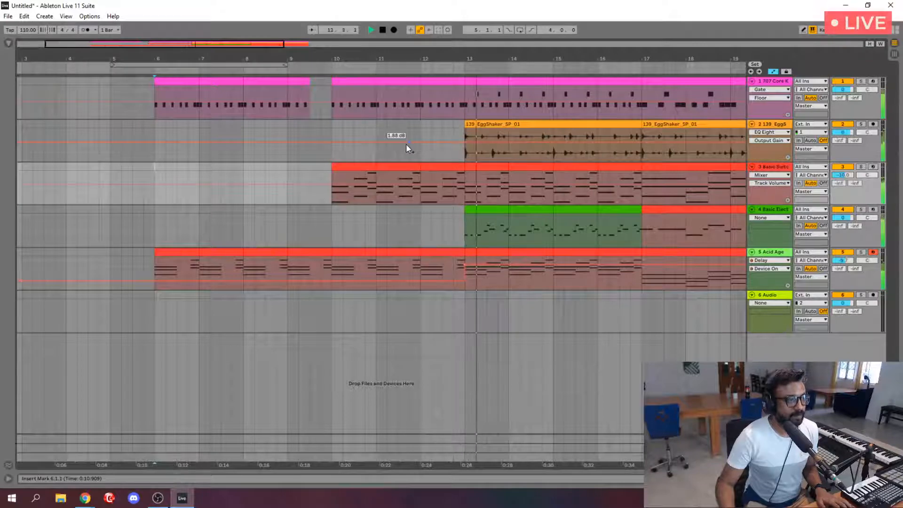
pyautogui.press('space')
# - Move the clips of both main sections on all five tracks from bar 13 to bar 17
pyautogui.moveTo(245, 46); pyautogui.dragTo(403, 46)
pyautogui.click(459, 252)
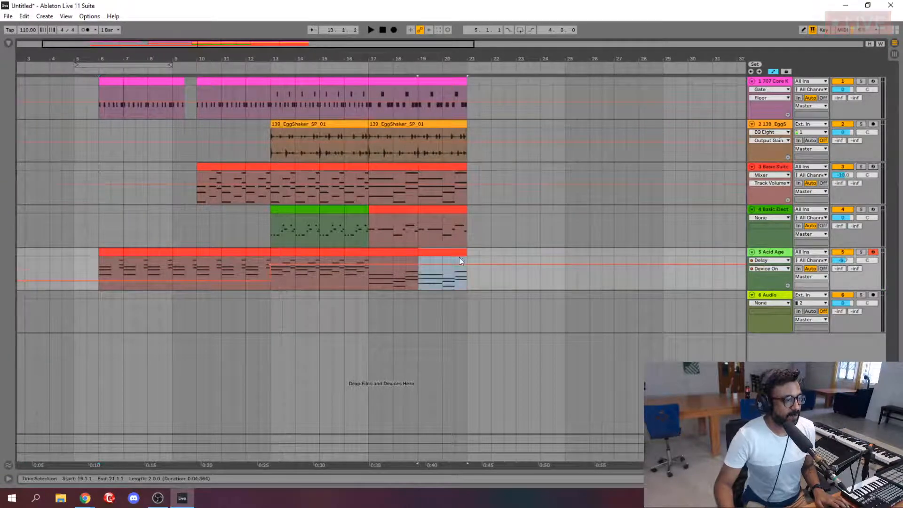
pyautogui.keyDown('shift'); pyautogui.click(272, 82); pyautogui.keyUp('shift')
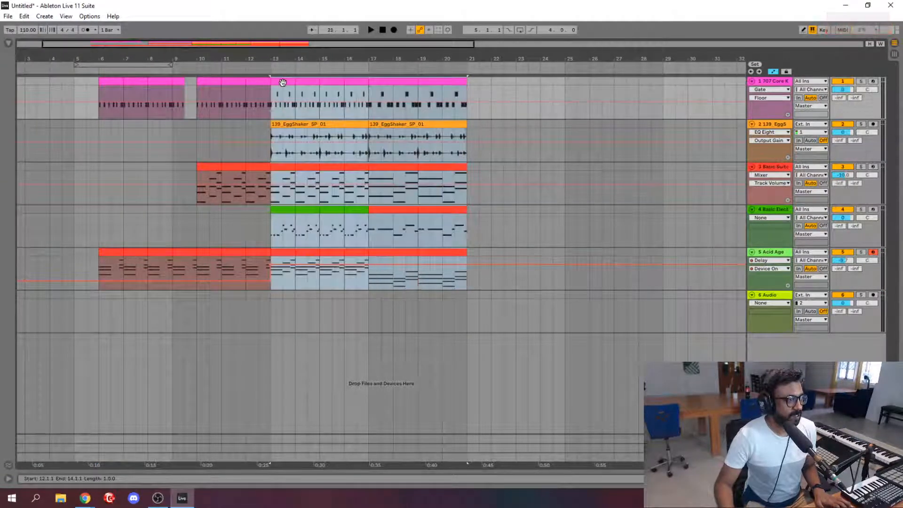
pyautogui.moveTo(283, 83); pyautogui.dragTo(380, 83)
pyautogui.click(332, 271)
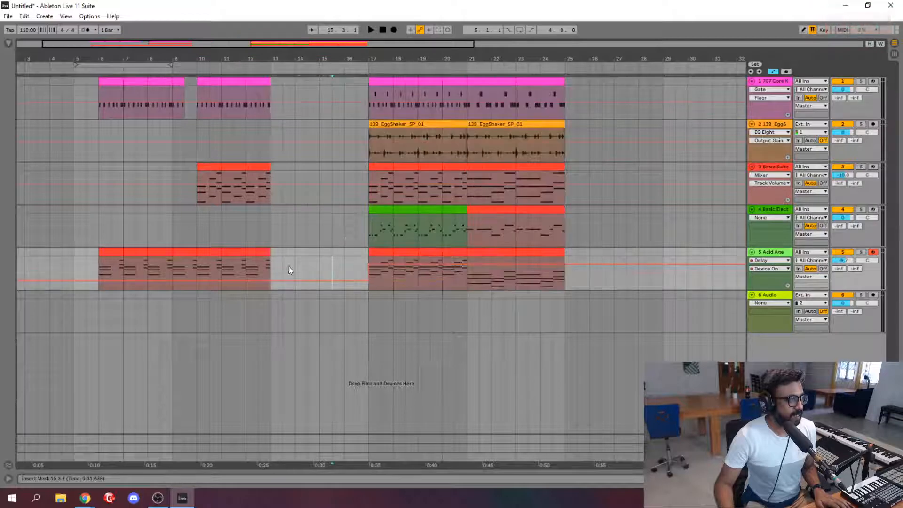
# - Repeat bar 12 of all five tracks up to bar 17 to fill the gap, and play the arrangement from bar 6
pyautogui.click(257, 254)
pyautogui.keyDown('shift'); pyautogui.click(256, 81); pyautogui.keyUp('shift')
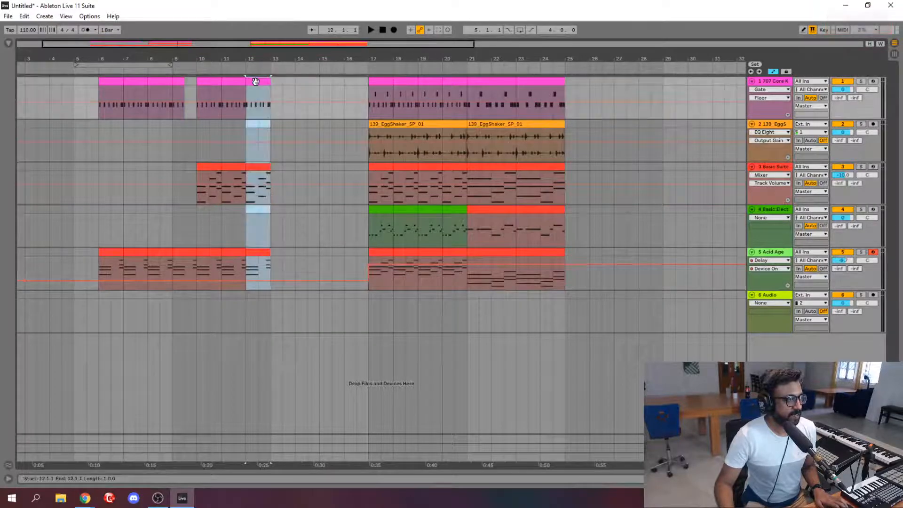
pyautogui.hotkey('ctrl', 'd')
pyautogui.hotkey('ctrl', 'd')
pyautogui.hotkey('ctrl', 'd')
pyautogui.hotkey('ctrl', 'd')
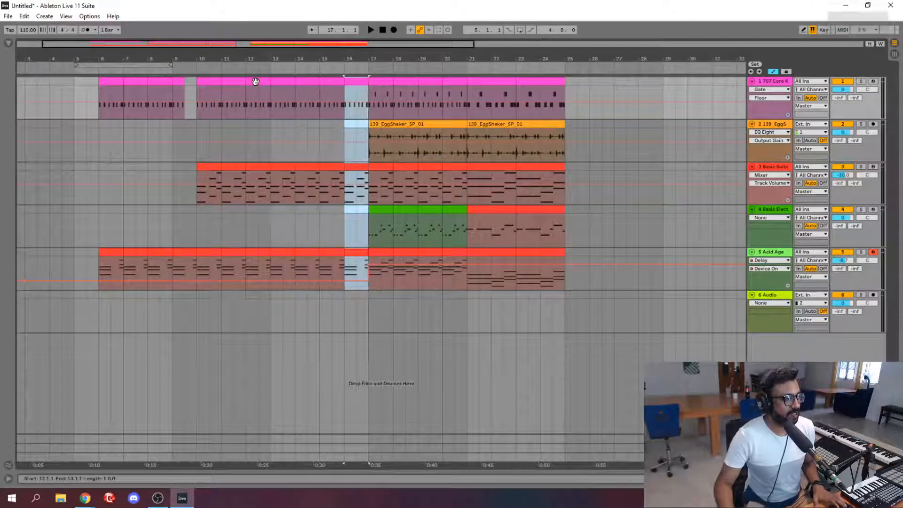
pyautogui.click(97, 132)
pyautogui.press('space')
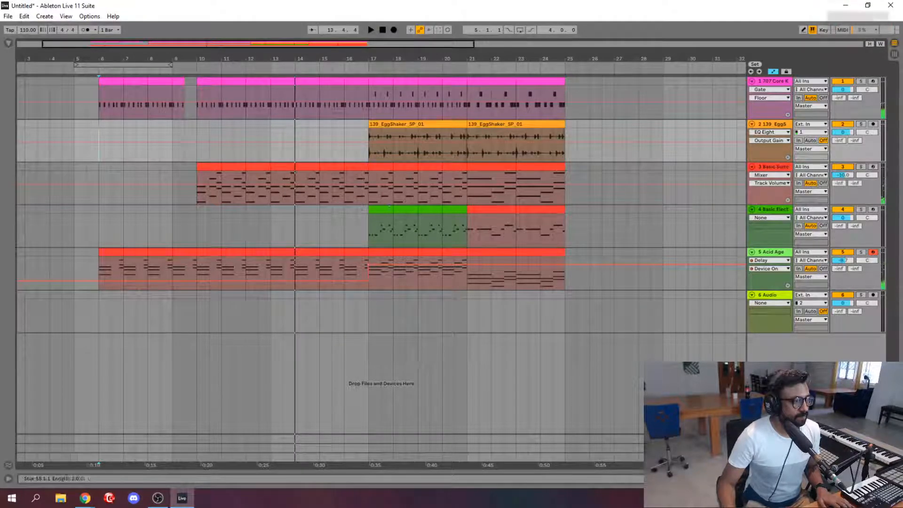
# - Copy track 4's green bass clip at bar 17 to bars 14, 15 and 16, and play the arrangement from bar 6
pyautogui.click(385, 210)
pyautogui.moveTo(384, 209); pyautogui.dragTo(359, 219)
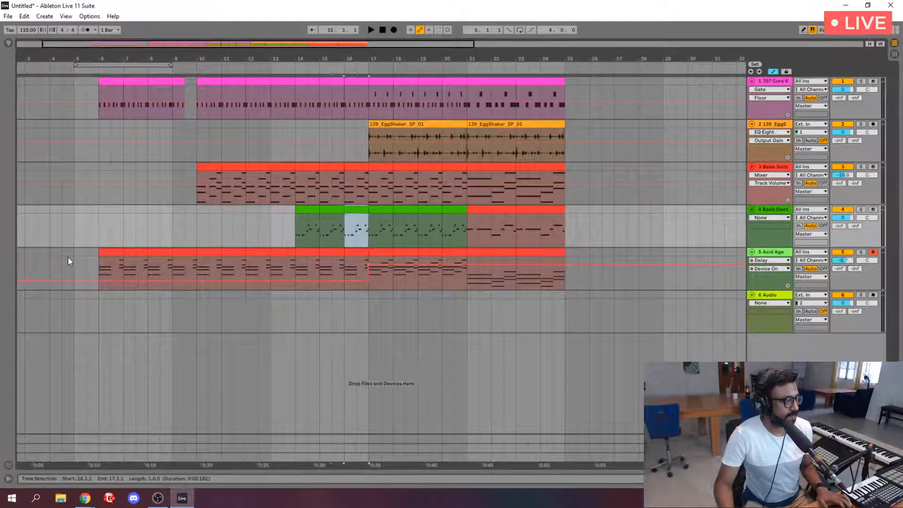
pyautogui.click(97, 263)
pyautogui.press('space')
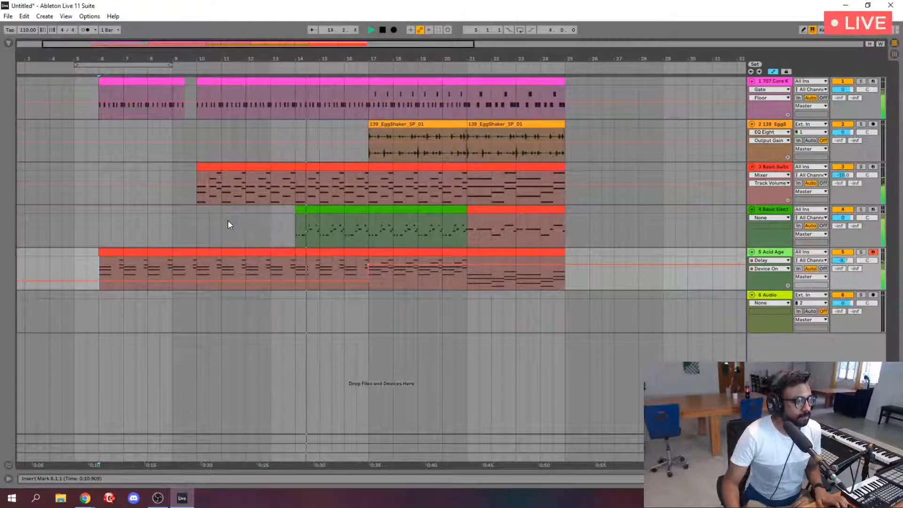
pyautogui.press('space')
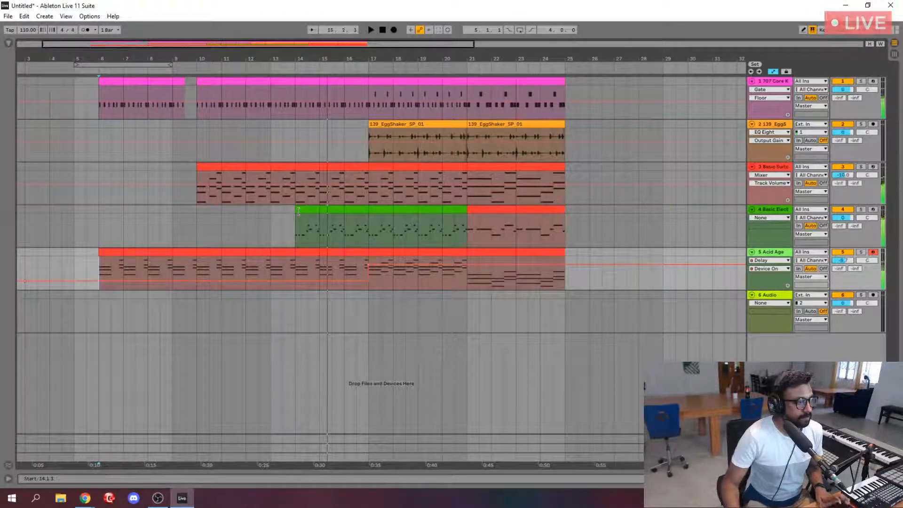
# - Open track 4's bass clip at bar 14, delete the notes between the third A0 and the final B0 and C1, and play it
pyautogui.moveTo(309, 43); pyautogui.dragTo(274, 46)
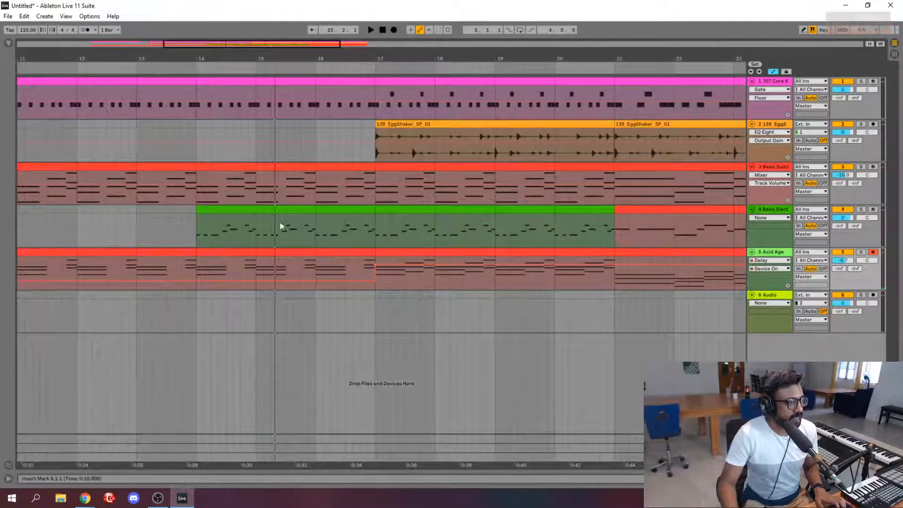
pyautogui.doubleClick(241, 212)
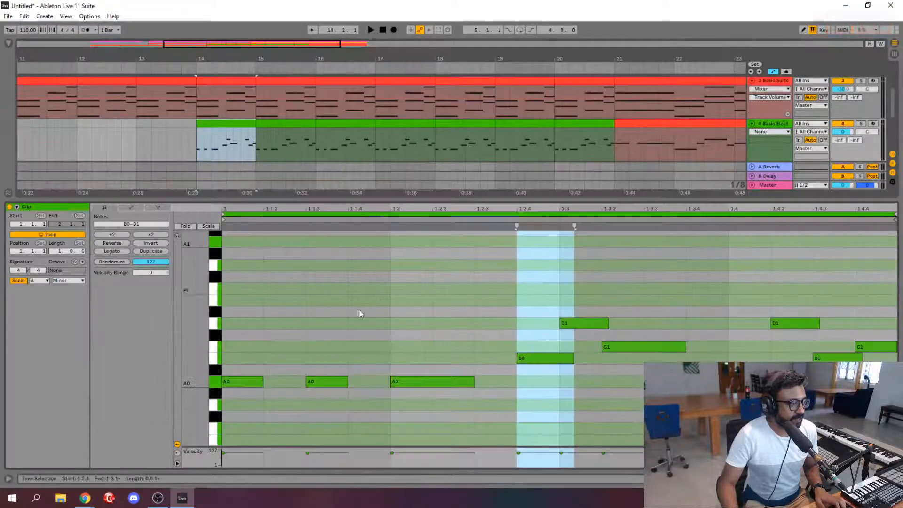
pyautogui.press('space')
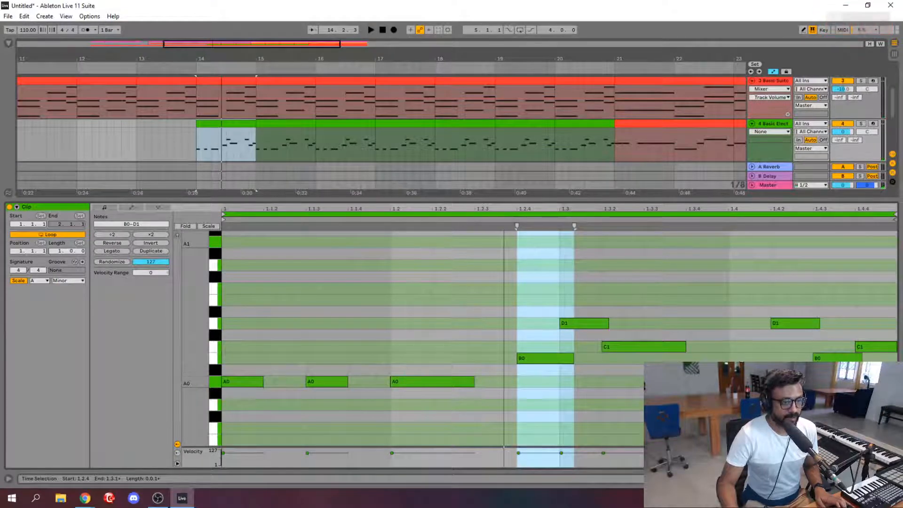
pyautogui.moveTo(777, 391); pyautogui.dragTo(554, 275)
pyautogui.press('Delete')
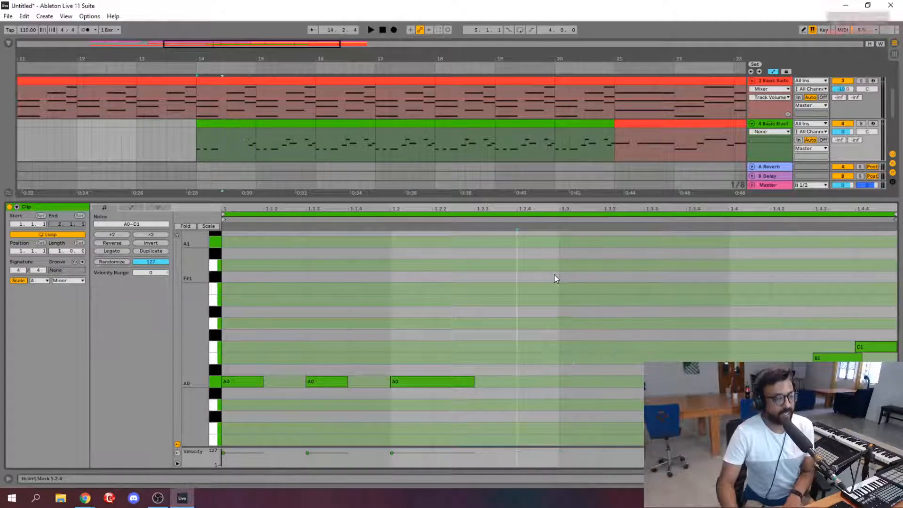
pyautogui.press('space')
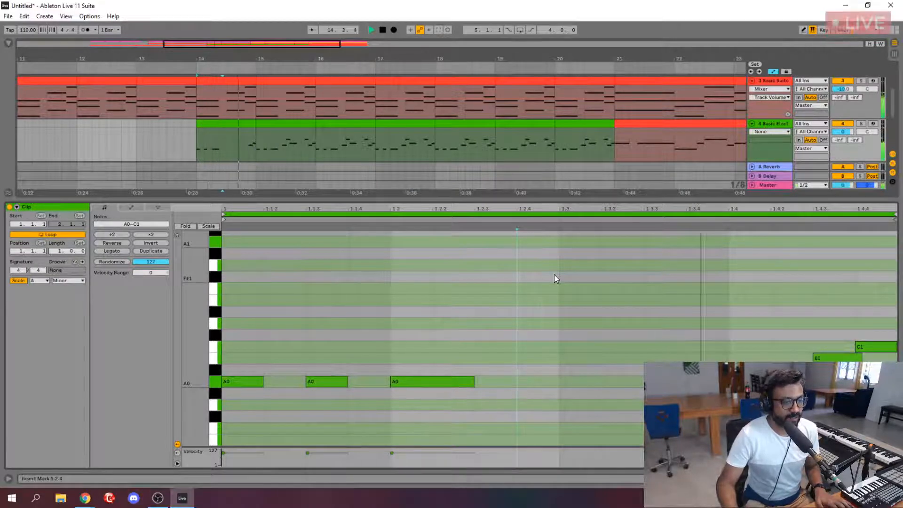
pyautogui.press('space')
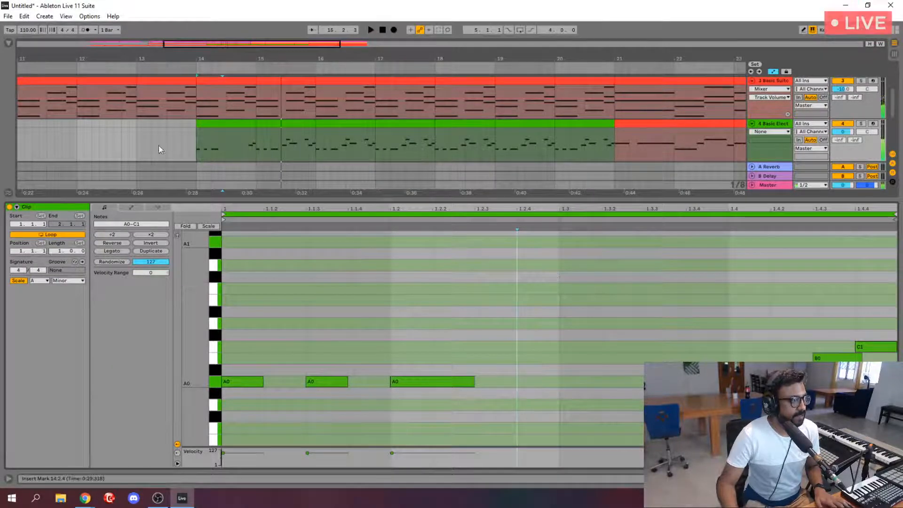
# - Repeat the simplified bass clip from bar 14 over bars 15, 16 and 17
pyautogui.click(230, 124)
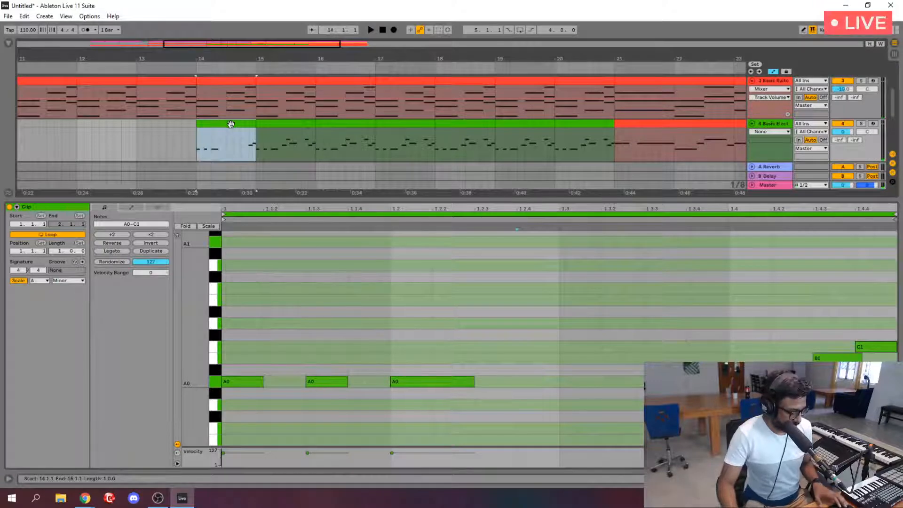
pyautogui.press('Right')
pyautogui.press('Right')
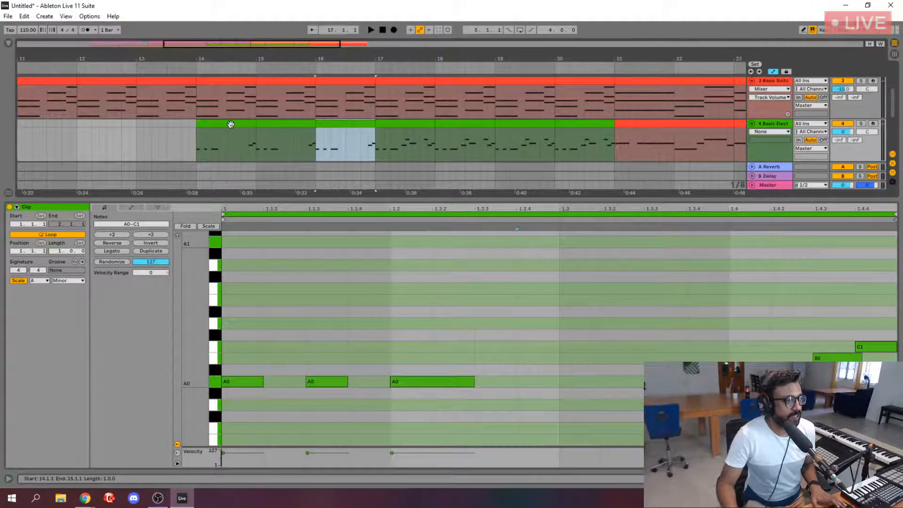
pyautogui.press('Right')
# - Play the arrangement from bar 6, reviewing how the clips of all five tracks enter, with the clip detail view hidden
pyautogui.moveTo(281, 44); pyautogui.dragTo(282, 7)
pyautogui.scroll(-5, 584, 147)
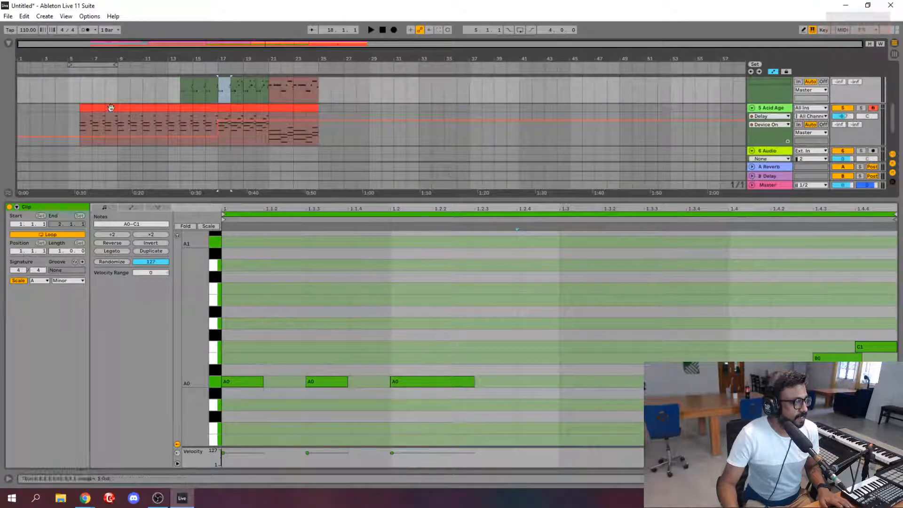
pyautogui.click(80, 123)
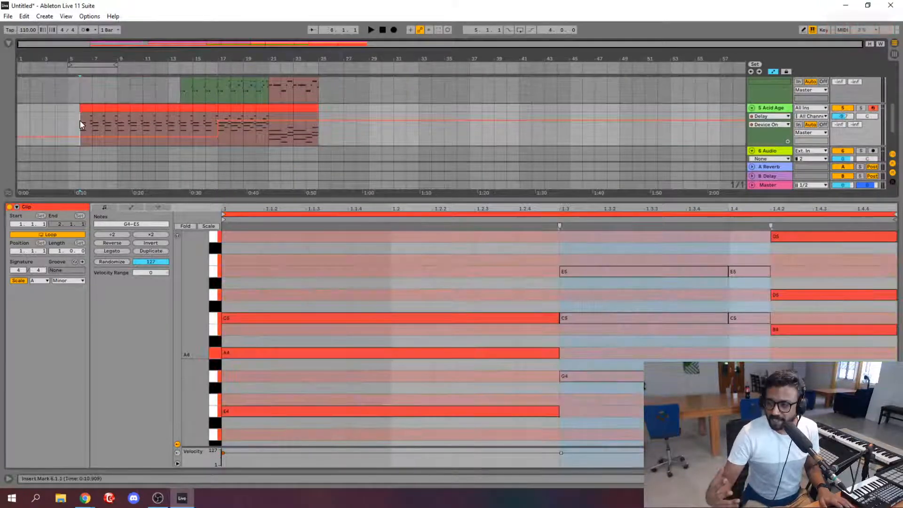
pyautogui.press('space')
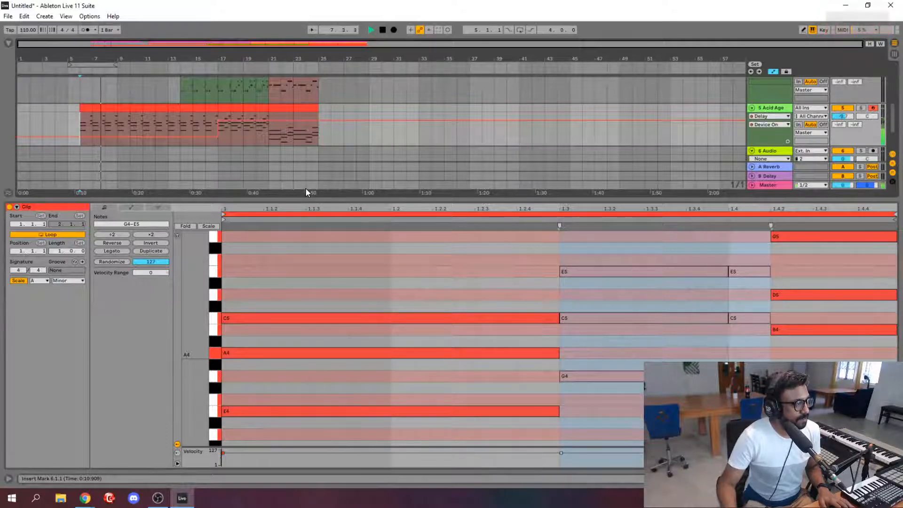
pyautogui.scroll(3, 137, 120)
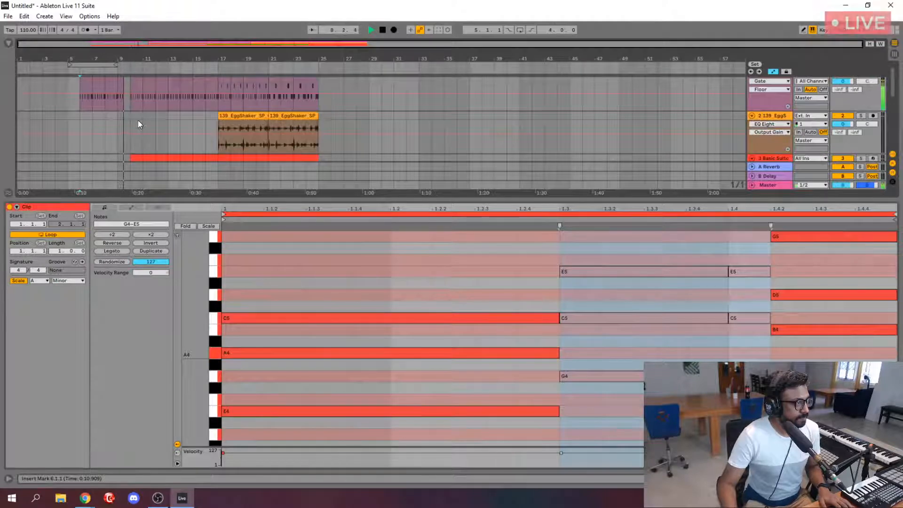
pyautogui.scroll(-1, 137, 120)
pyautogui.scroll(-2, 138, 119)
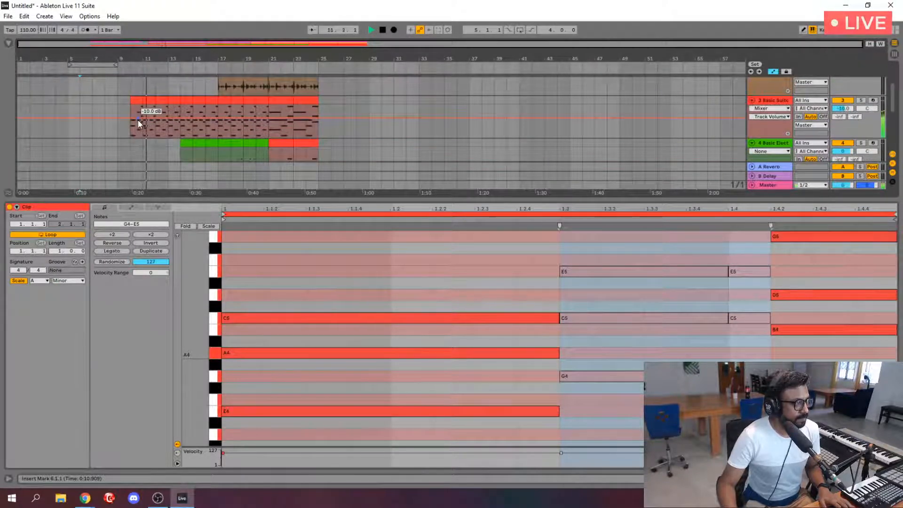
pyautogui.scroll(-3, 137, 120)
pyautogui.scroll(4, 139, 124)
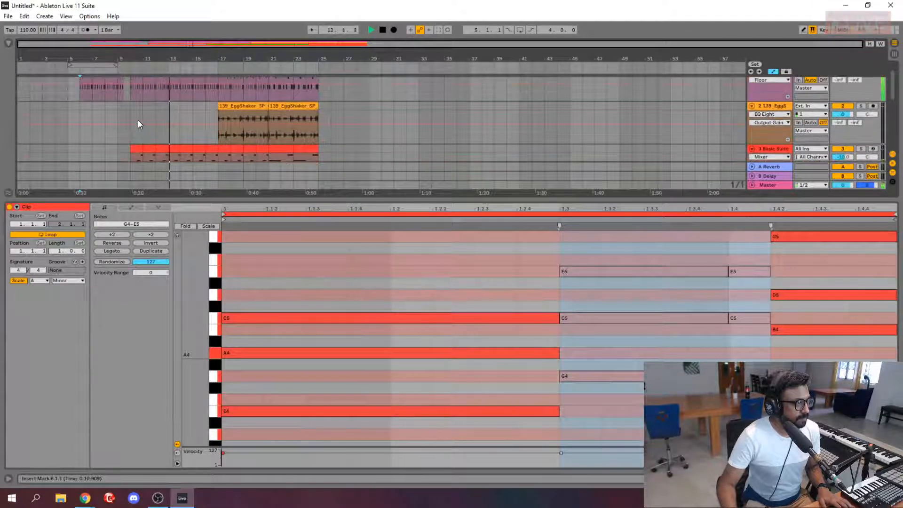
pyautogui.scroll(-4, 138, 124)
pyautogui.scroll(4, 137, 120)
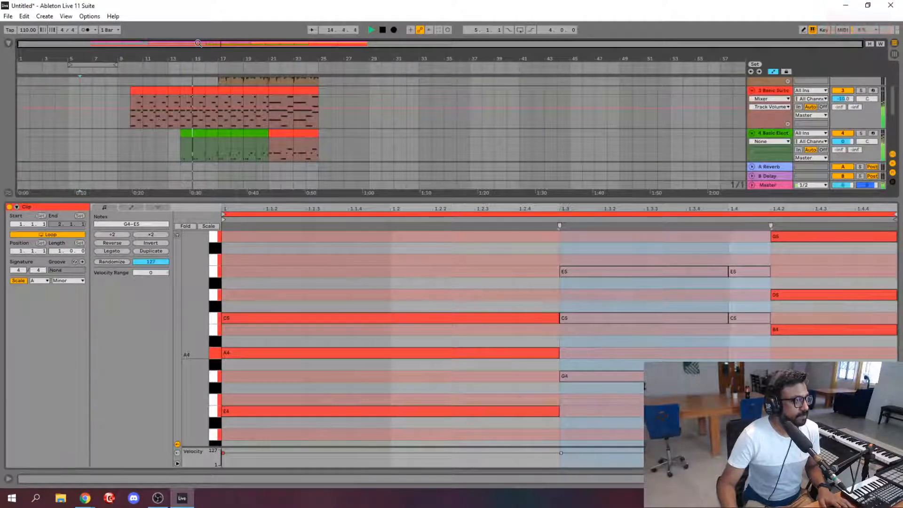
pyautogui.moveTo(198, 45); pyautogui.dragTo(195, 65)
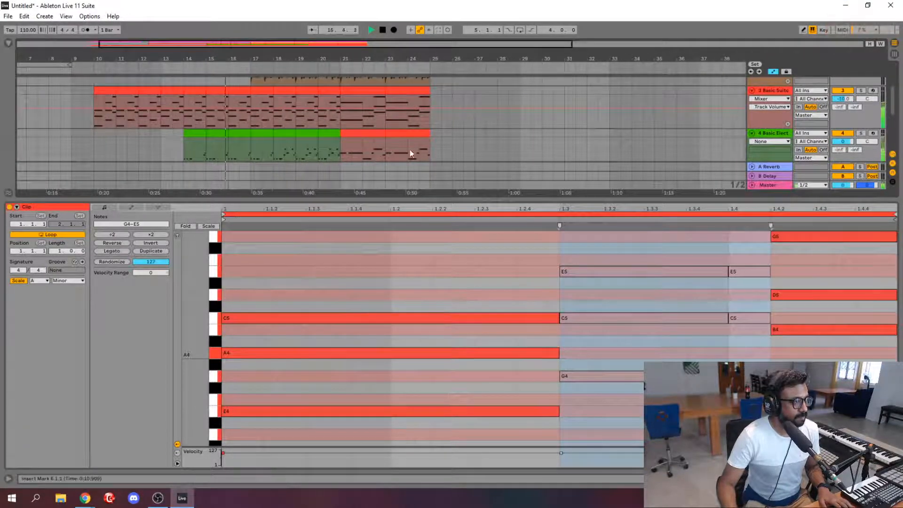
pyautogui.hotkey('ctrl', 'alt', 'l')
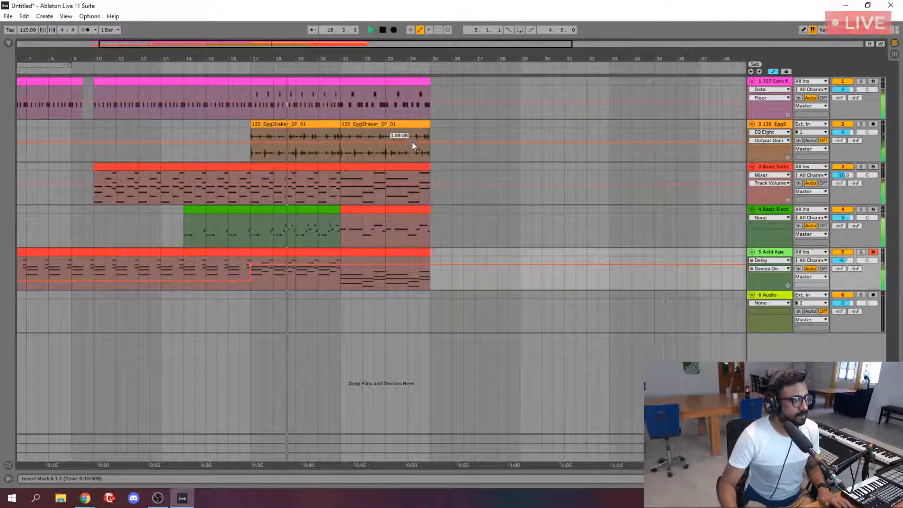
pyautogui.press('space')
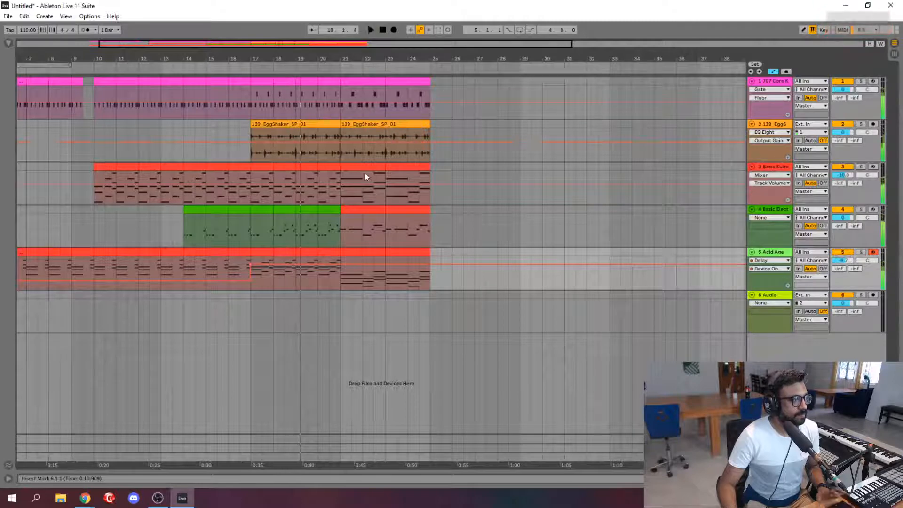
# - Move the clips of all five tracks from bars 17–24 four bars later so they start at bar 21
pyautogui.click(252, 141)
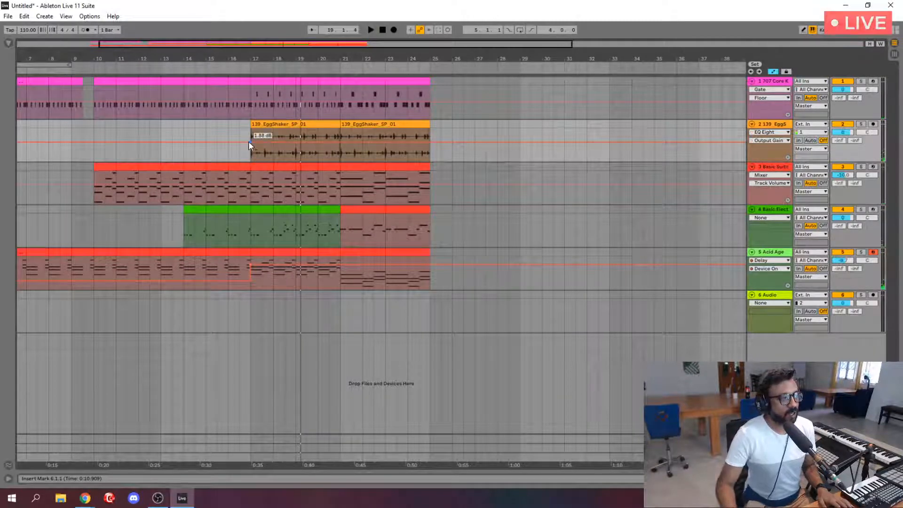
pyautogui.click(262, 81)
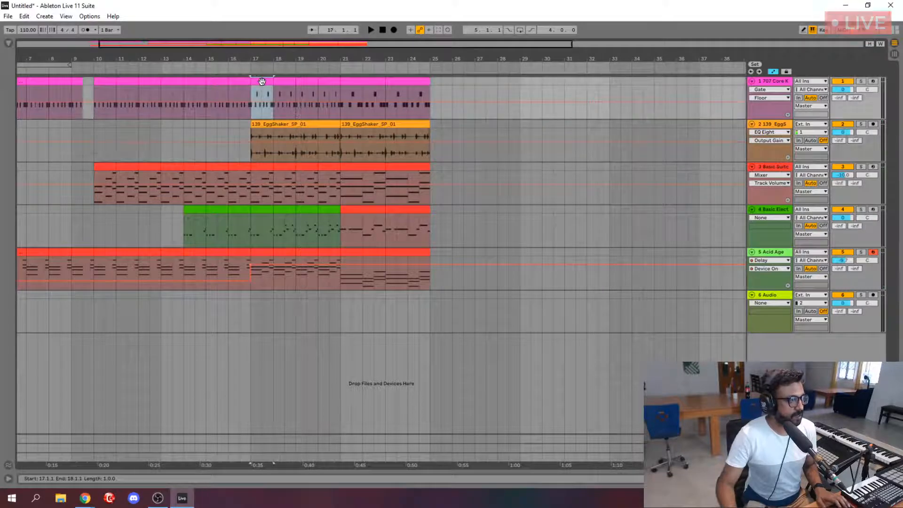
pyautogui.keyDown('shift'); pyautogui.click(414, 252); pyautogui.keyUp('shift')
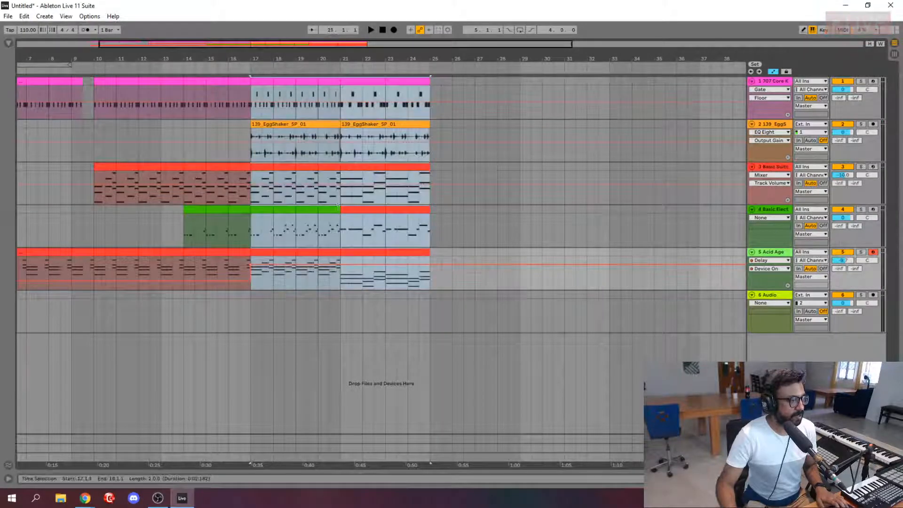
pyautogui.moveTo(262, 89); pyautogui.dragTo(346, 92)
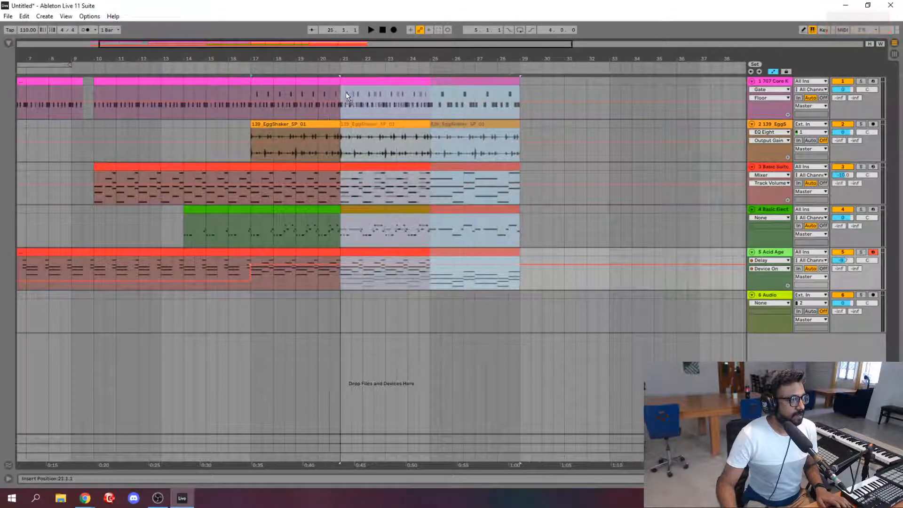
# - Move track 4's simplified bass clip from bar 21 to bar 17, and copy the full bass clip at bar 22 to bar 21
pyautogui.click(358, 214)
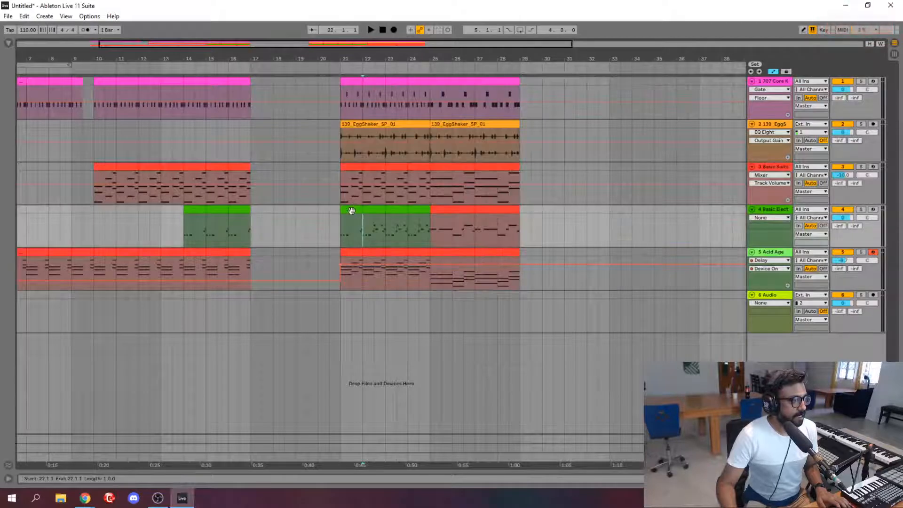
pyautogui.moveTo(351, 210); pyautogui.dragTo(261, 210)
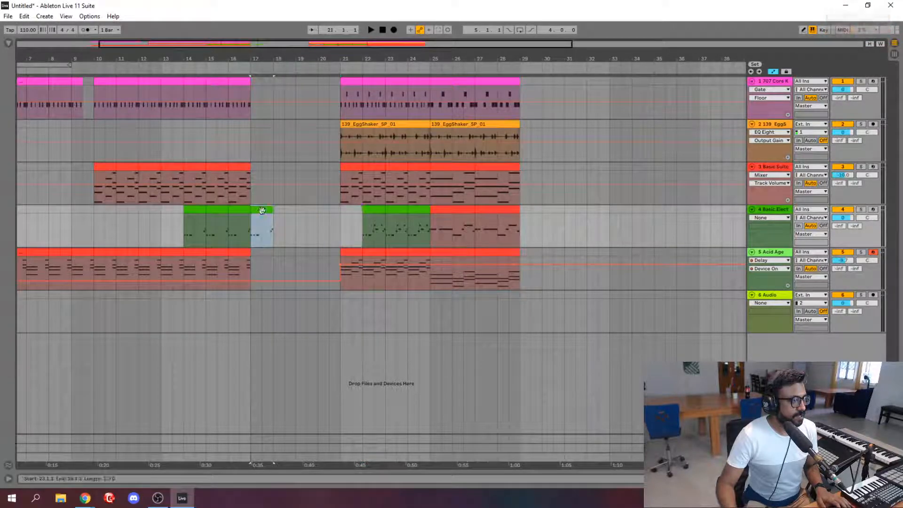
pyautogui.doubleClick(363, 214)
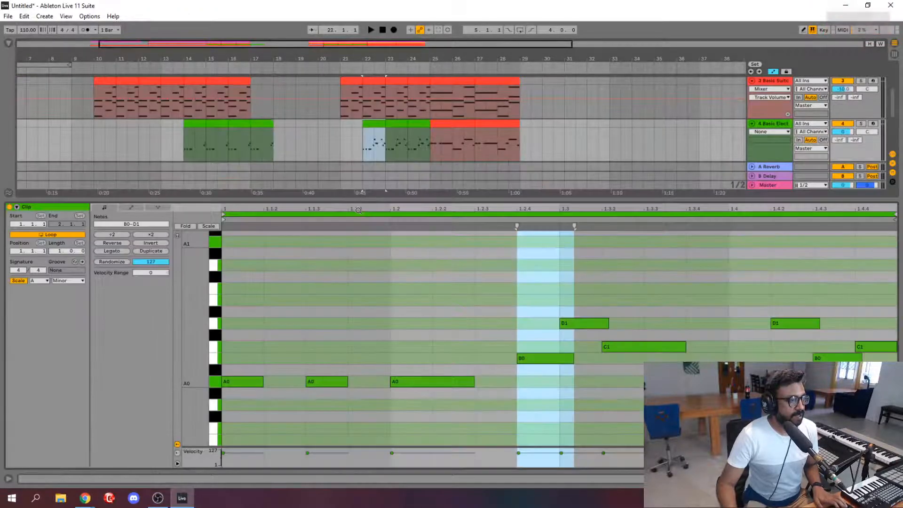
pyautogui.click(895, 479)
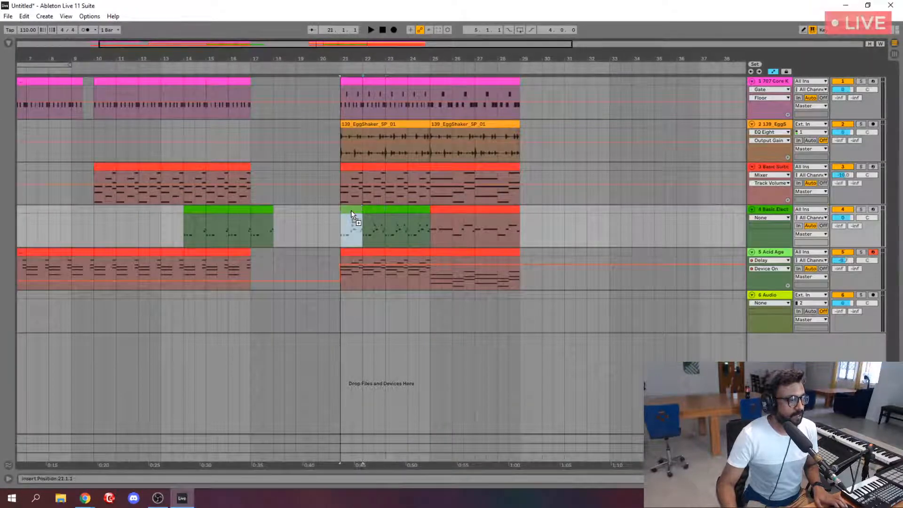
# - Duplicate the bar 16 clips of the Basic Suitcase, Acid Age and 707 Core Kit tracks into bar 17
pyautogui.click(236, 165)
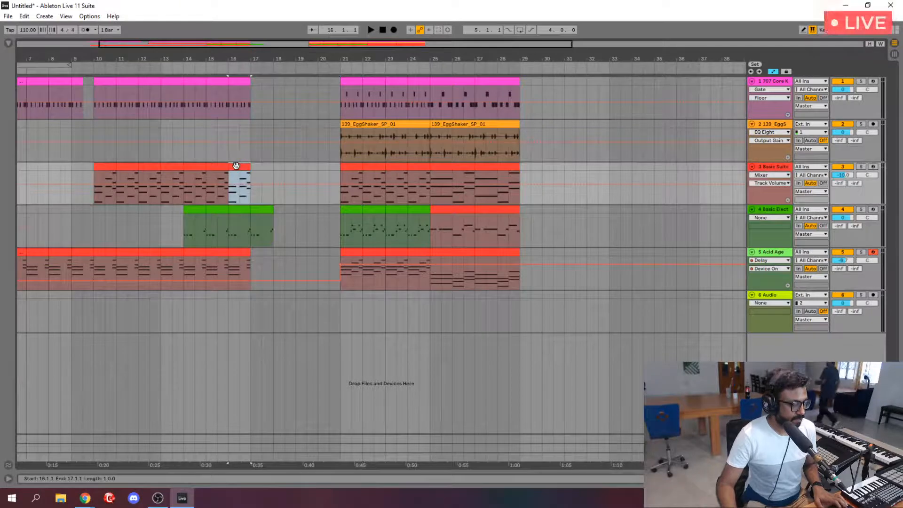
pyautogui.click(241, 253)
pyautogui.hotkey('ctrl', 'd')
pyautogui.click(243, 100)
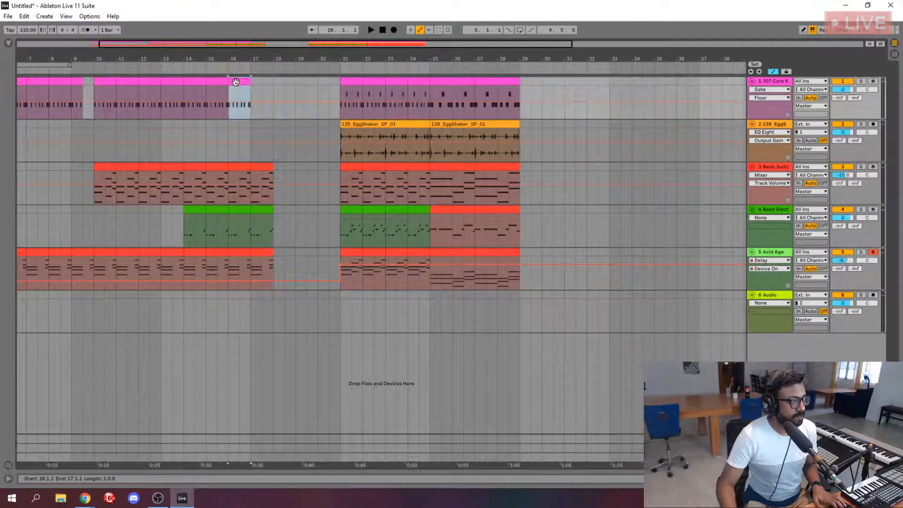
pyautogui.hotkey('ctrl', 'd')
# - Move the first full section of all five tracks from bar 21 to bar 18, and play the transition from bar 15
pyautogui.click(346, 83)
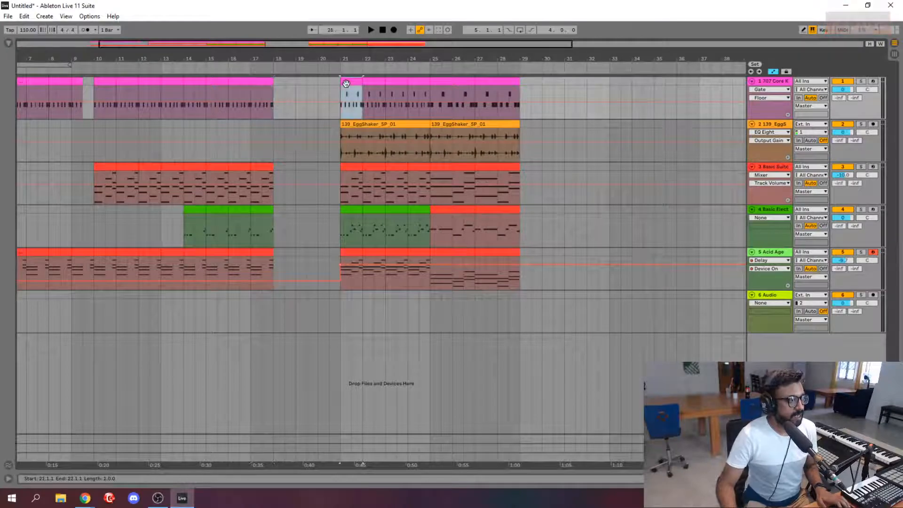
pyautogui.keyDown('shift'); pyautogui.click(417, 252); pyautogui.keyUp('shift')
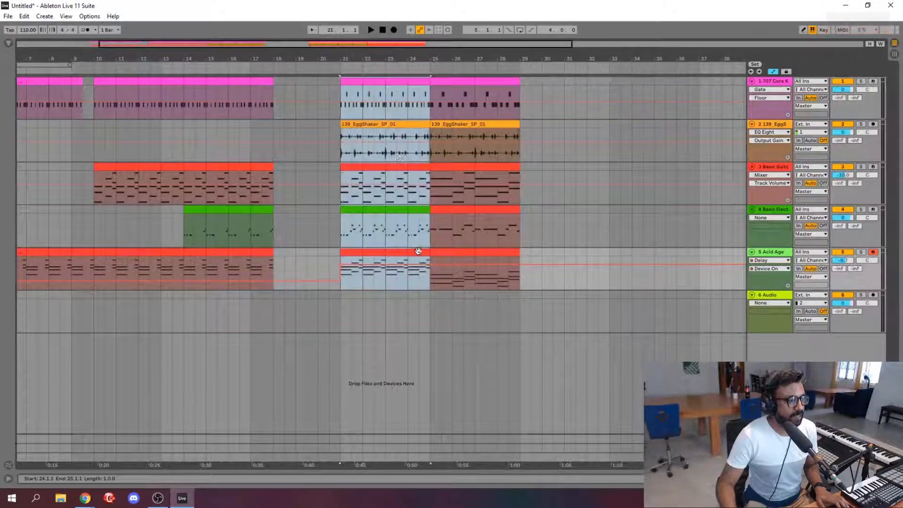
pyautogui.moveTo(353, 82); pyautogui.dragTo(286, 82)
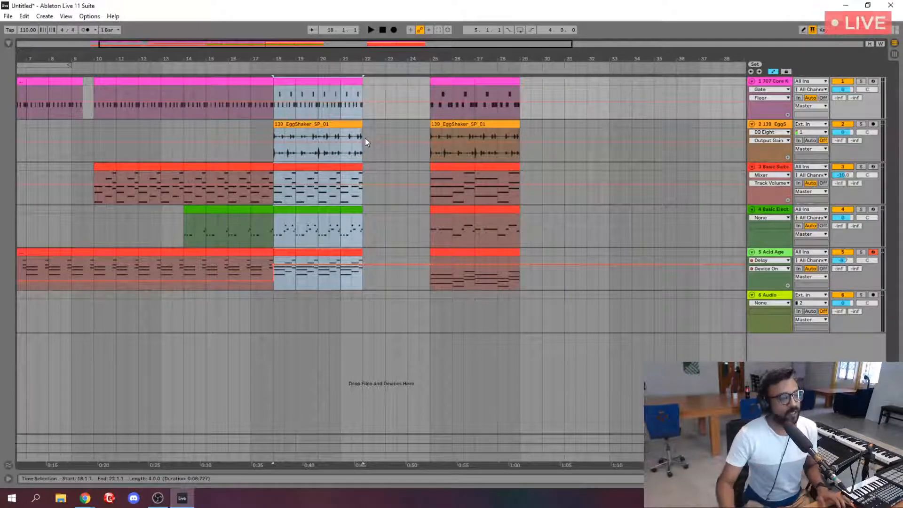
pyautogui.click(216, 131)
pyautogui.press('space')
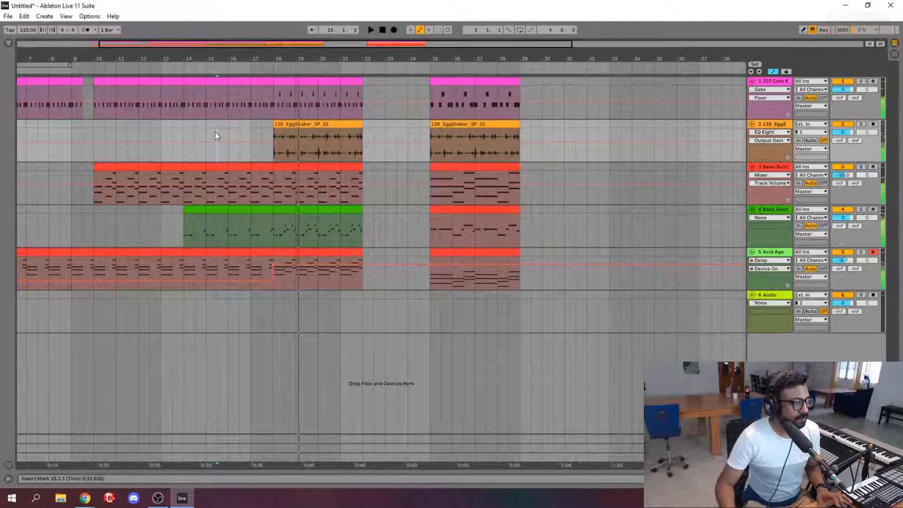
# - Shift the four-bar section of all five tracks from bar 18 to bar 19, leaving a one-bar gap before it
pyautogui.click(284, 81)
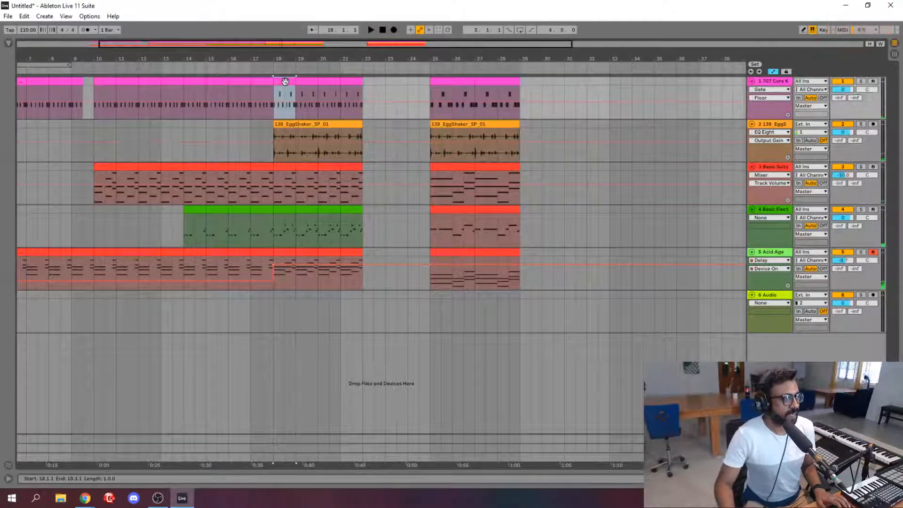
pyautogui.keyDown('shift'); pyautogui.click(355, 252); pyautogui.keyUp('shift')
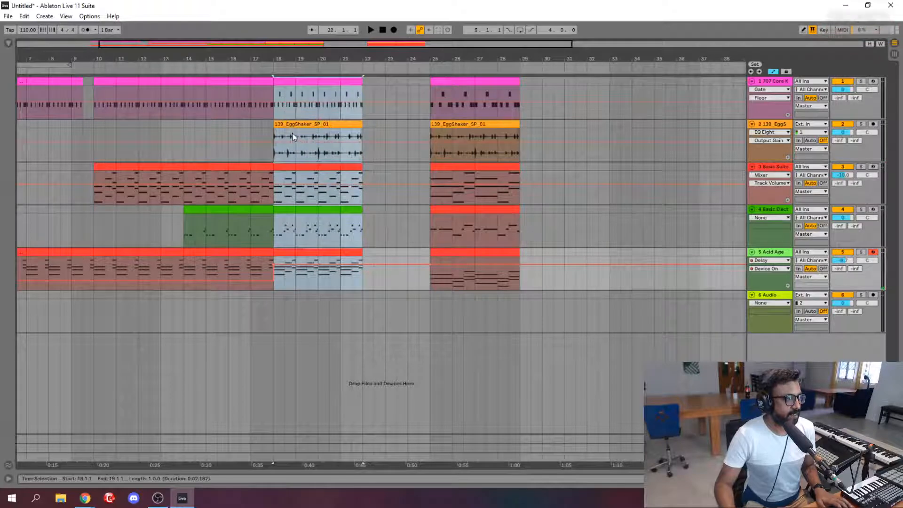
pyautogui.moveTo(288, 125); pyautogui.dragTo(307, 126)
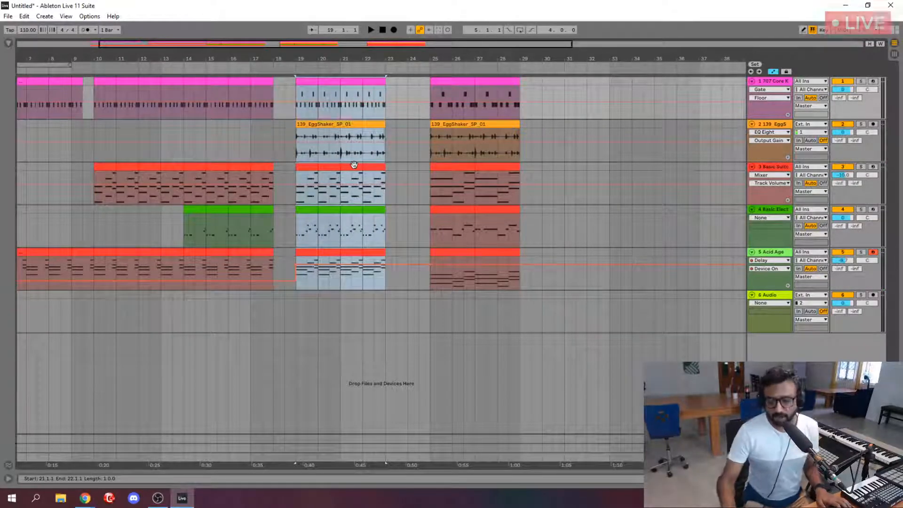
pyautogui.click(317, 141)
pyautogui.click(317, 158)
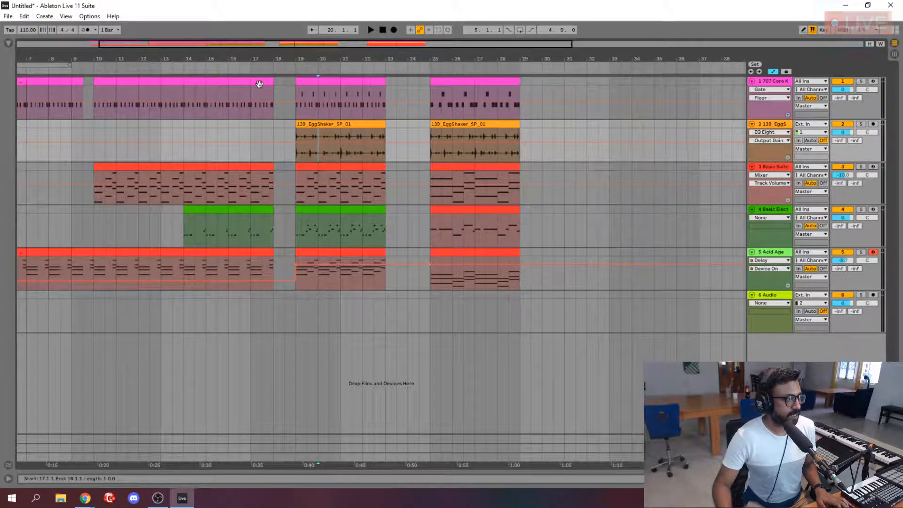
# - Duplicate the bar 17 clips of track 4's bass and the Acid Age track into the gap at bar 18
pyautogui.click(264, 208)
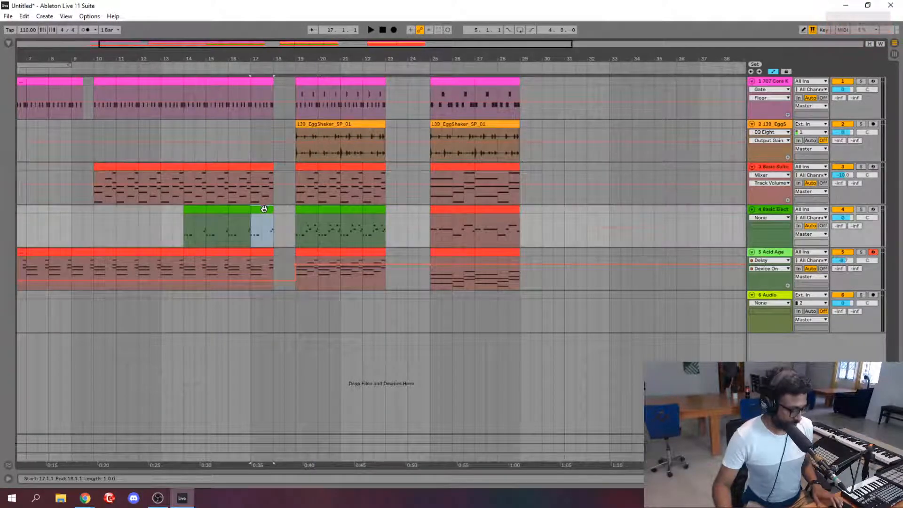
pyautogui.hotkey('ctrl', 'd')
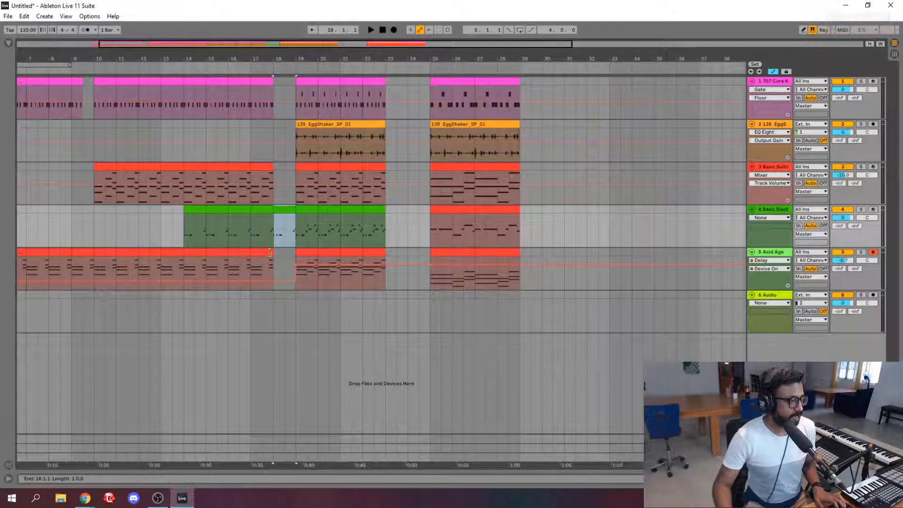
pyautogui.click(261, 252)
pyautogui.hotkey('ctrl', 'd')
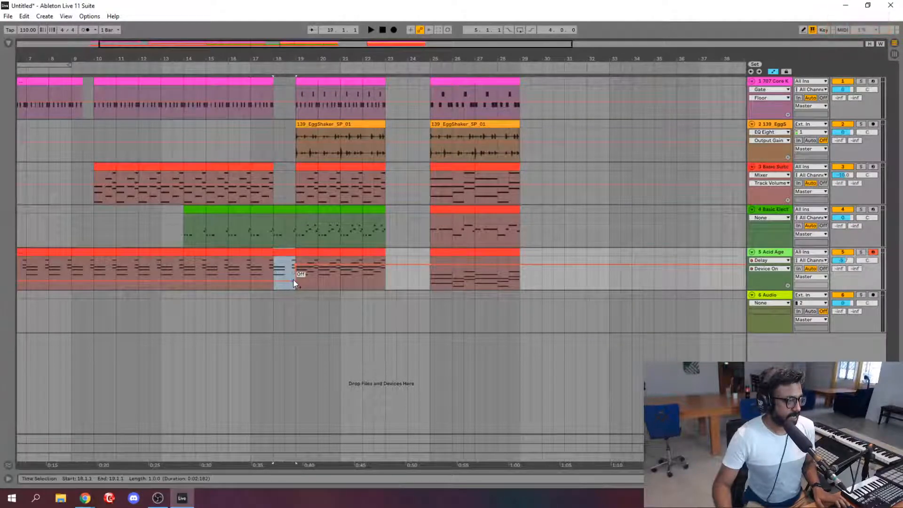
# - Move the Acid Age track's Delay Device On automation change to bar 18, and play the transition from bar 15
pyautogui.click(274, 284)
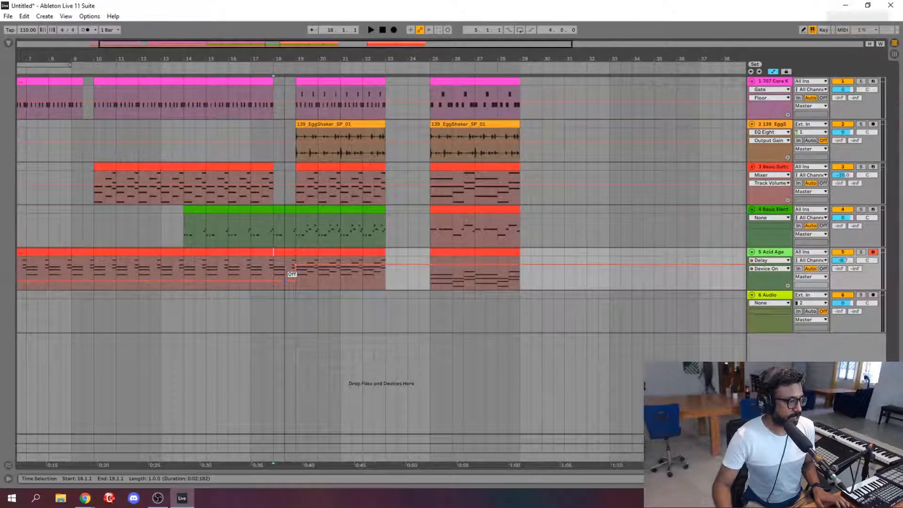
pyautogui.moveTo(274, 282); pyautogui.dragTo(294, 264)
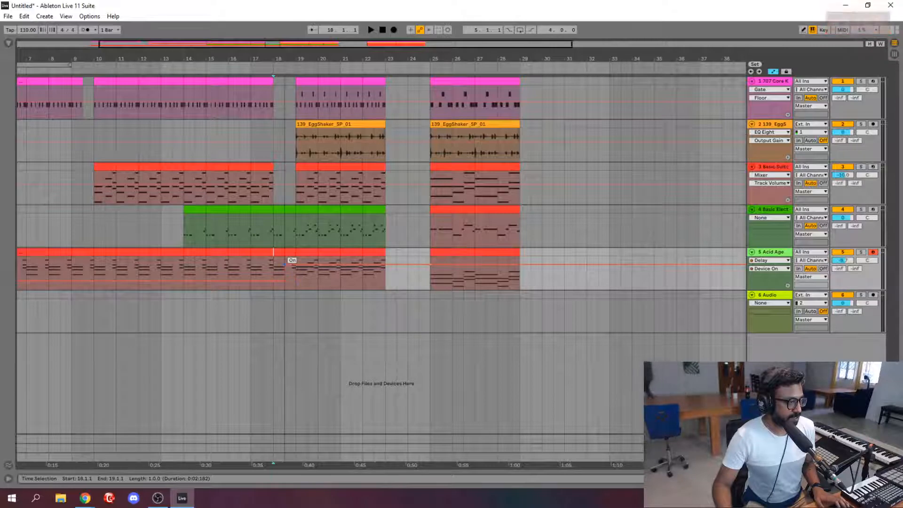
pyautogui.click(249, 271)
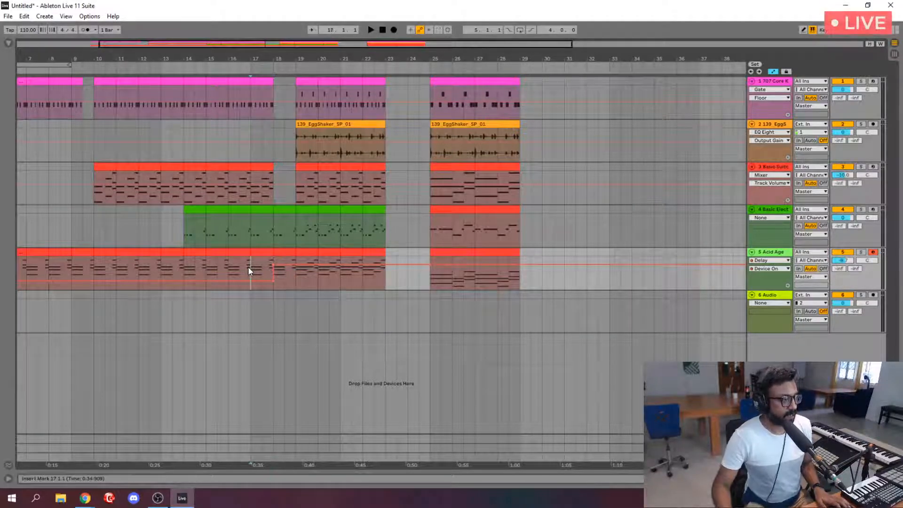
pyautogui.click(217, 272)
pyautogui.press('space')
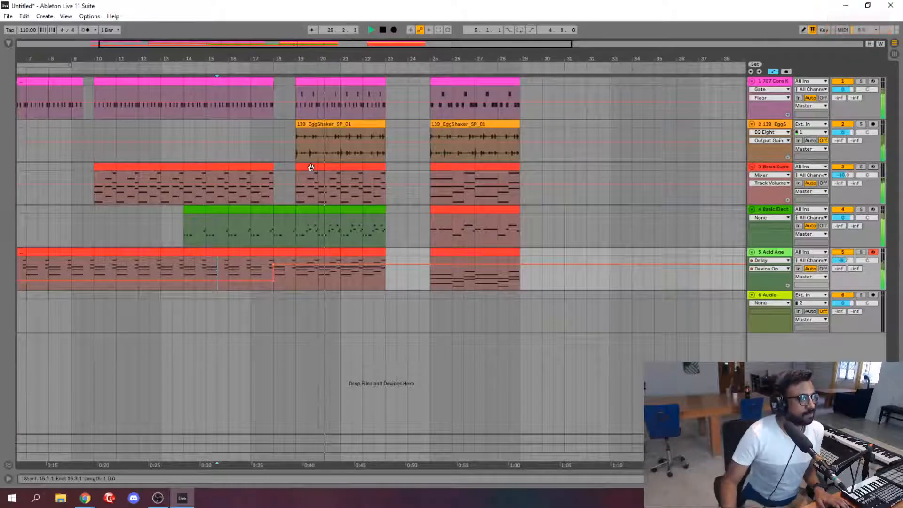
# - Show the device chain and play the transition into the first full section from bar 14
pyautogui.click(249, 134)
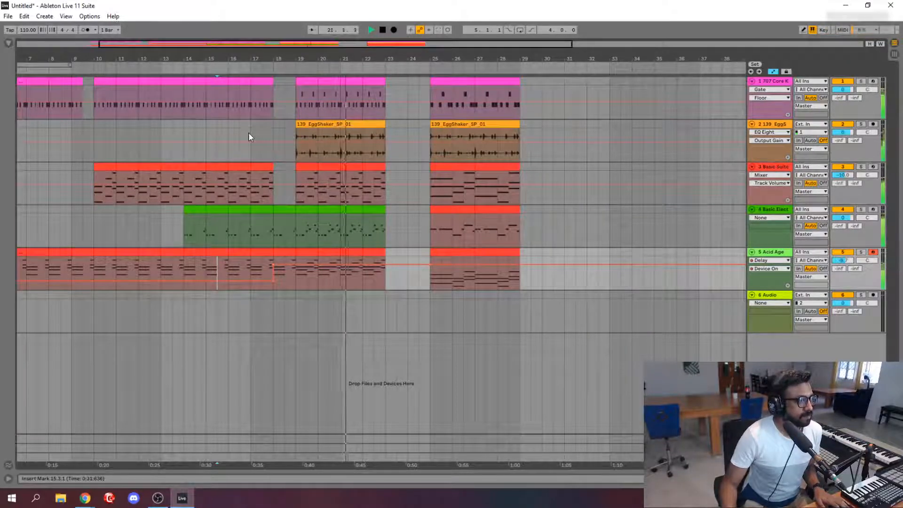
pyautogui.press('space')
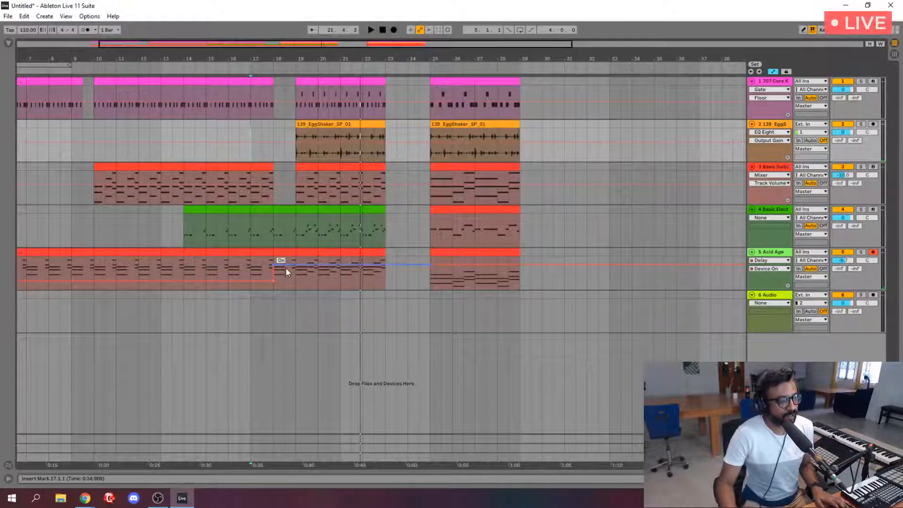
pyautogui.hotkey('shift', 'Tab')
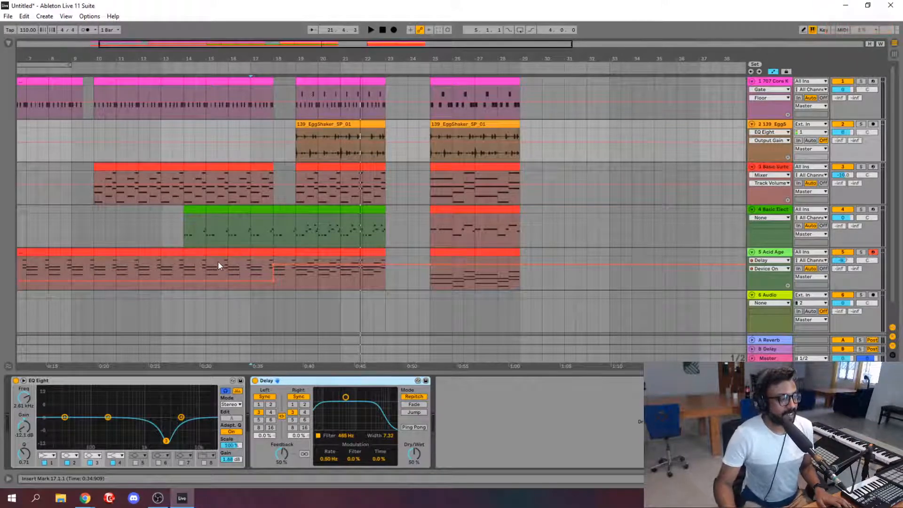
pyautogui.click(184, 267)
pyautogui.press('space')
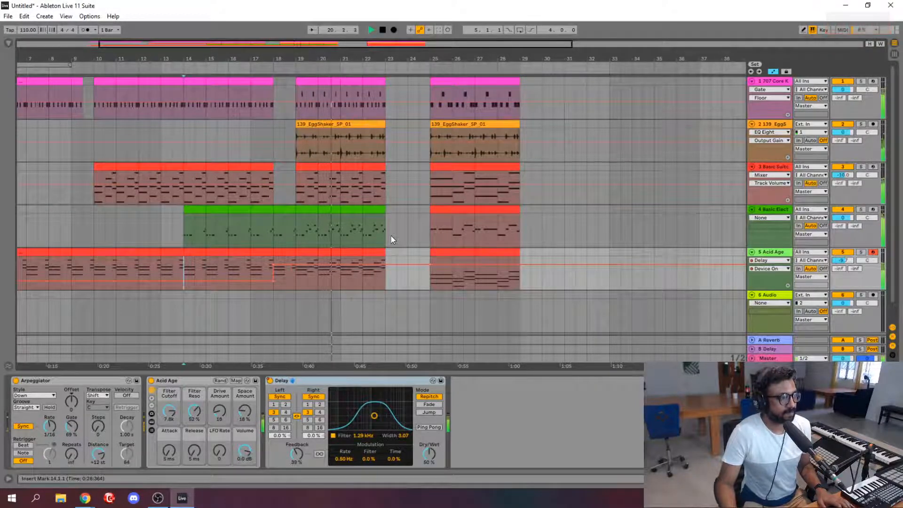
pyautogui.press('space')
# - Move the second section of all five tracks from bar 25 to bar 30
pyautogui.click(506, 253)
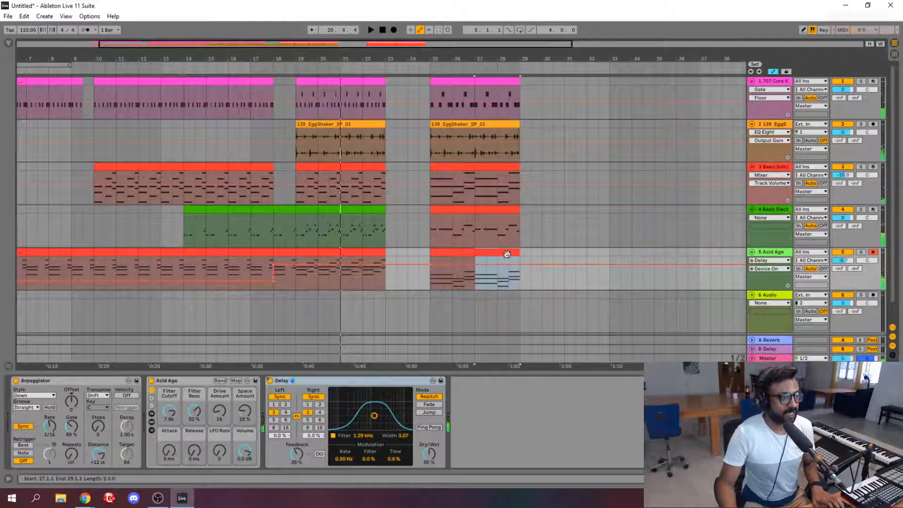
pyautogui.keyDown('shift'); pyautogui.click(445, 81); pyautogui.keyUp('shift')
pyautogui.moveTo(445, 81); pyautogui.dragTo(575, 86)
# - Duplicate the four-bar first full section of all five tracks from bar 19 to bar 23, and play from bar 18
pyautogui.click(297, 87)
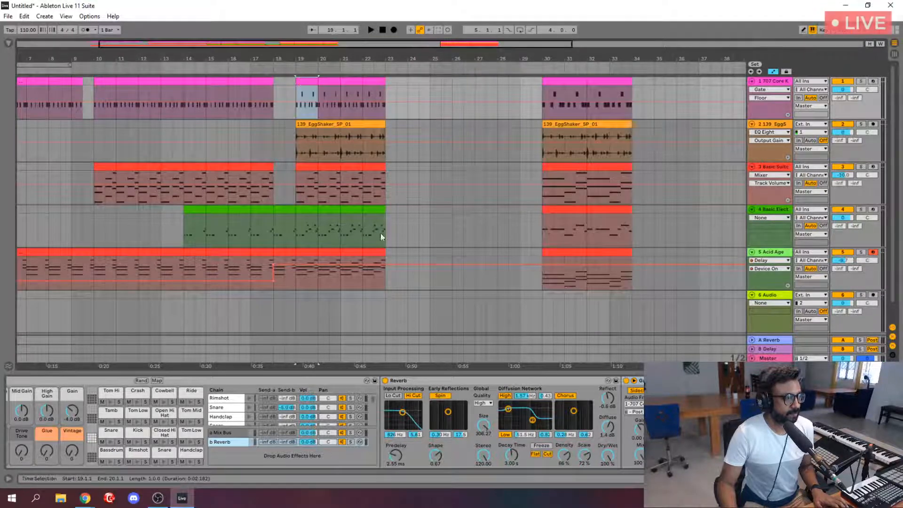
pyautogui.keyDown('shift'); pyautogui.click(377, 253); pyautogui.keyUp('shift')
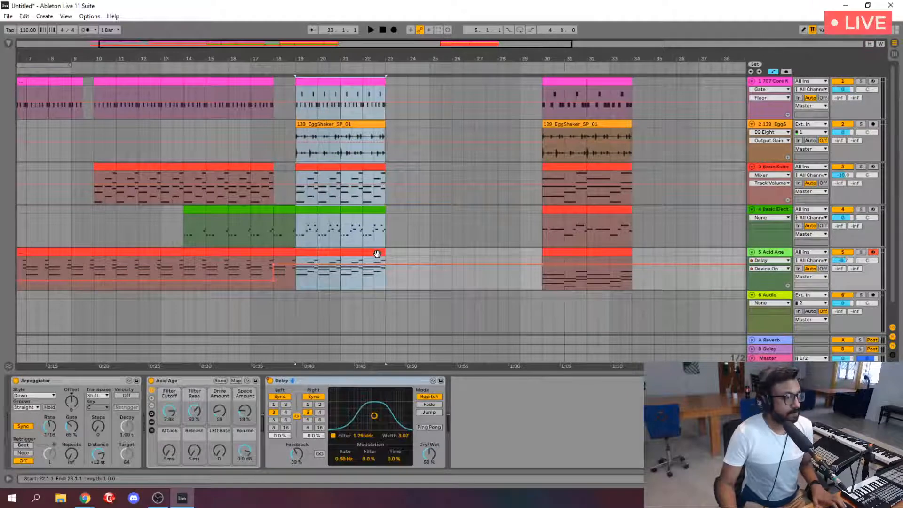
pyautogui.hotkey('ctrl', 'd')
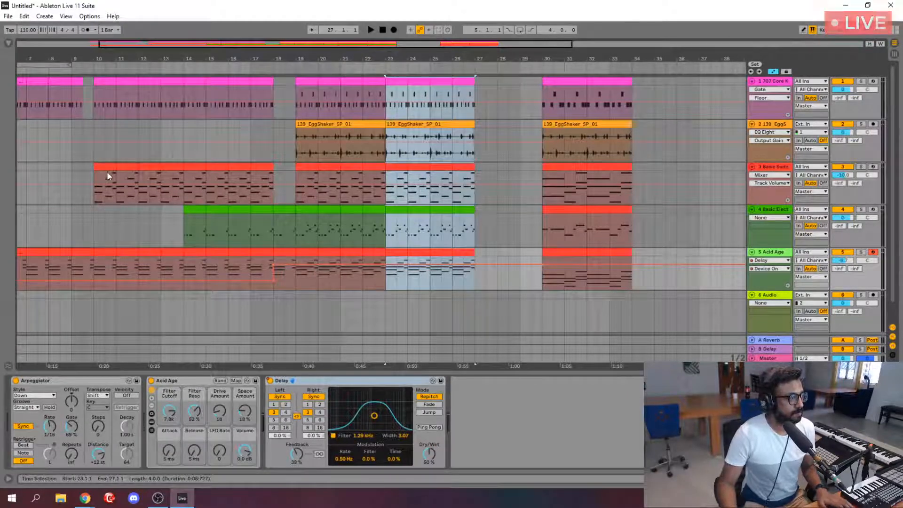
pyautogui.click(274, 178)
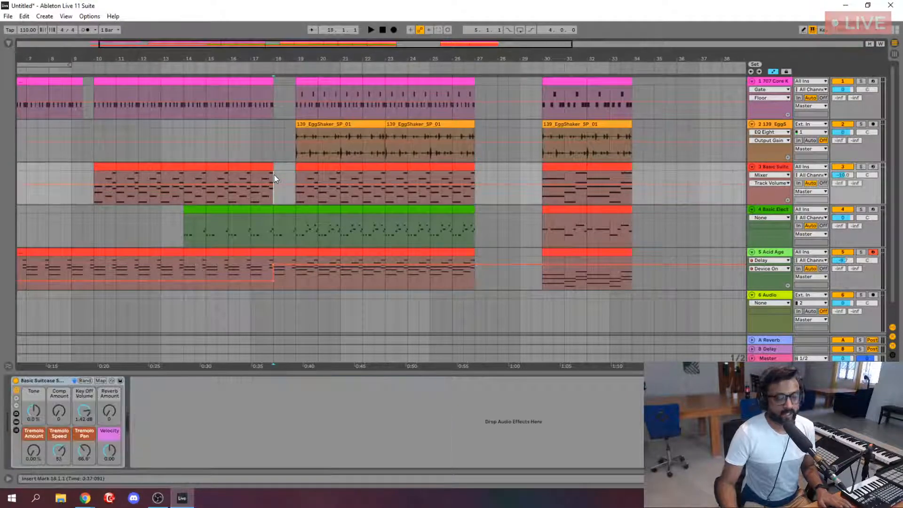
pyautogui.press('space')
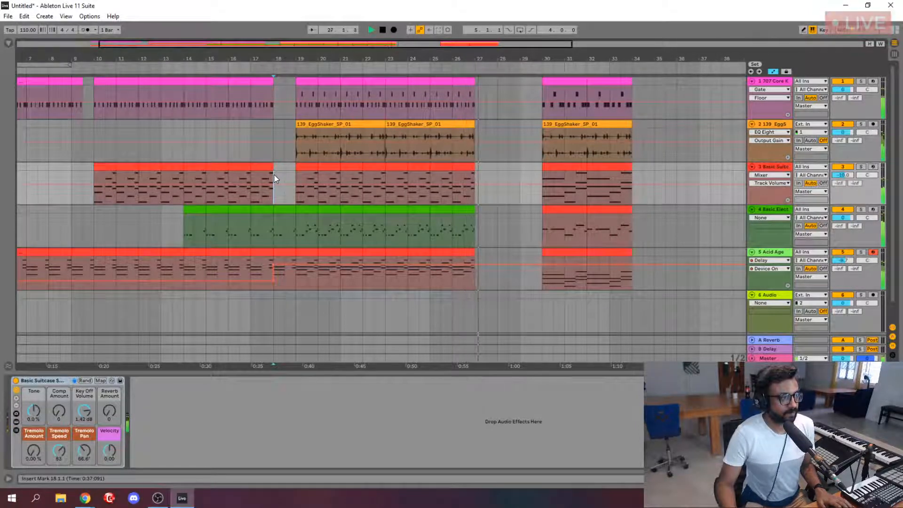
pyautogui.press('space')
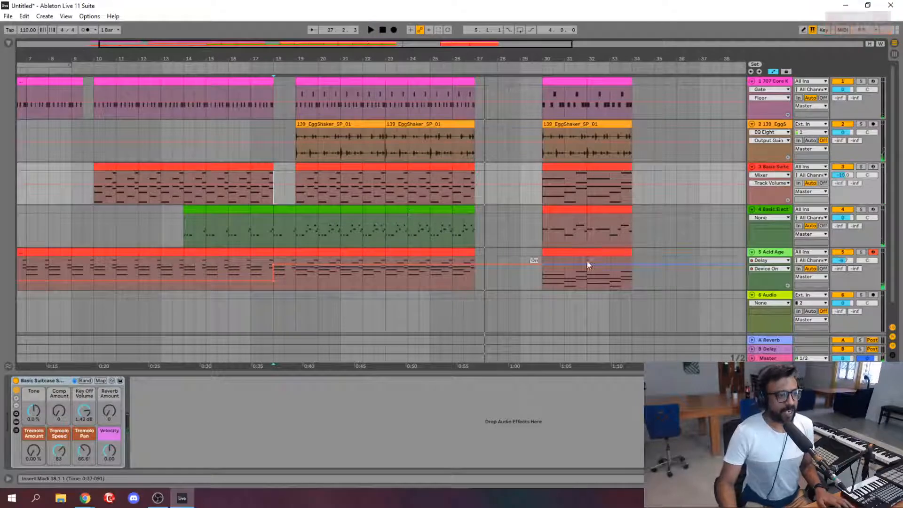
# - Shift the second section of all five tracks back to bar 29, leaving a two-bar gap before it
pyautogui.click(600, 254)
pyautogui.moveTo(559, 87); pyautogui.dragTo(556, 252)
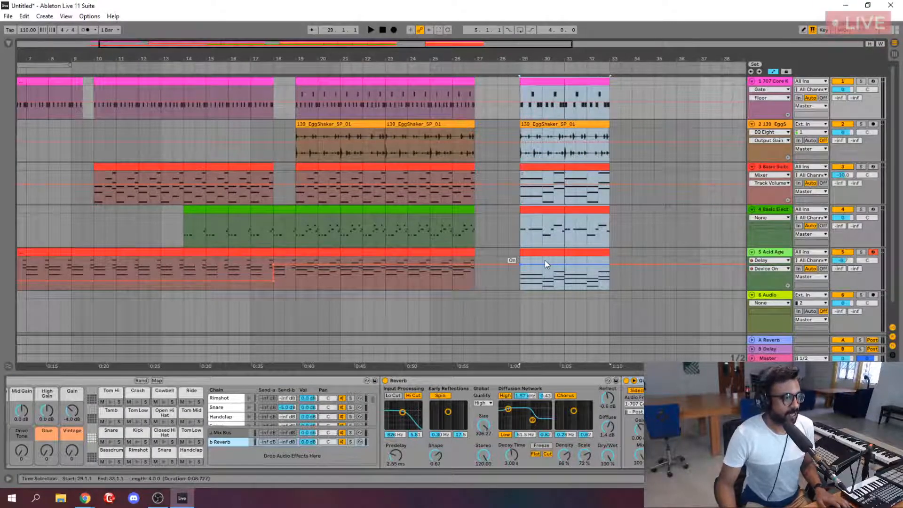
# - Duplicate the bar 26 clips of the Acid Age track, track 4's bass and track 3's keys twice, filling bars 27 and 28
pyautogui.click(464, 210)
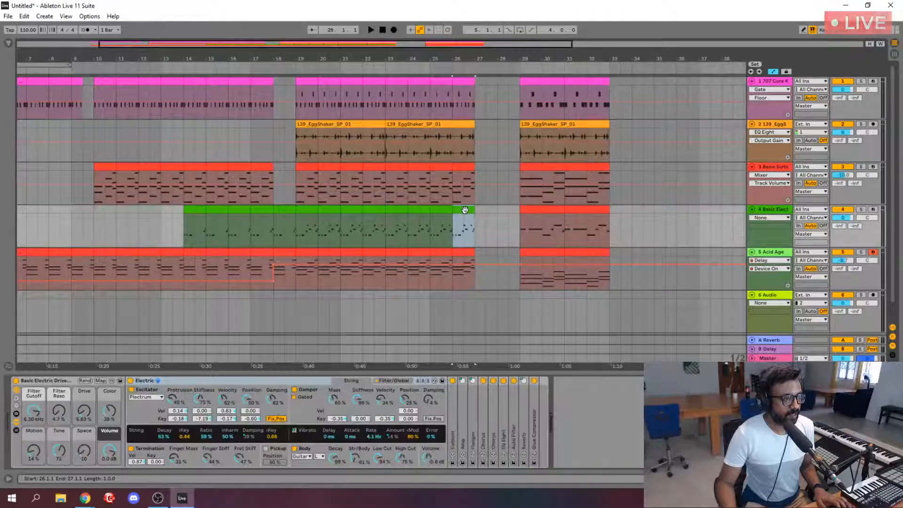
pyautogui.click(470, 250)
pyautogui.hotkey('ctrl', 'd')
pyautogui.hotkey('ctrl', 'd')
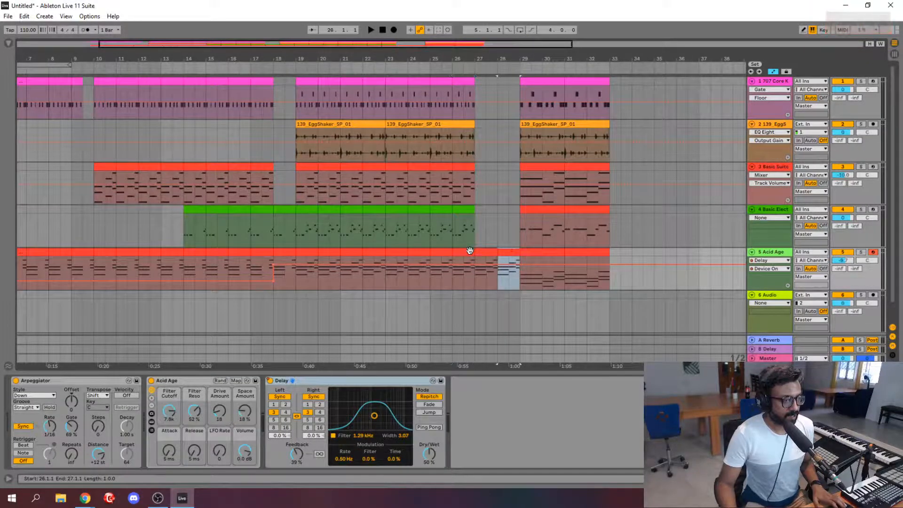
pyautogui.click(468, 210)
pyautogui.hotkey('ctrl', 'd')
pyautogui.hotkey('ctrl', 'd')
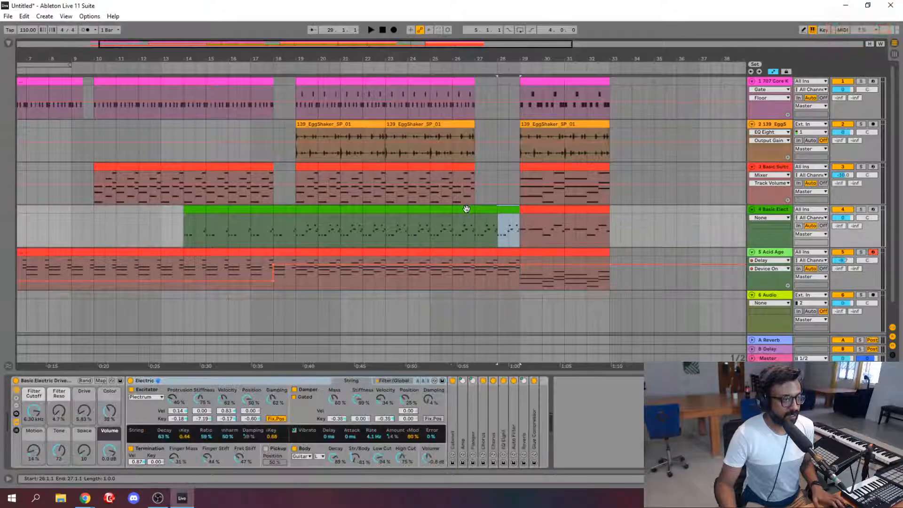
pyautogui.click(462, 168)
pyautogui.hotkey('ctrl', 'd')
pyautogui.hotkey('ctrl', 'd')
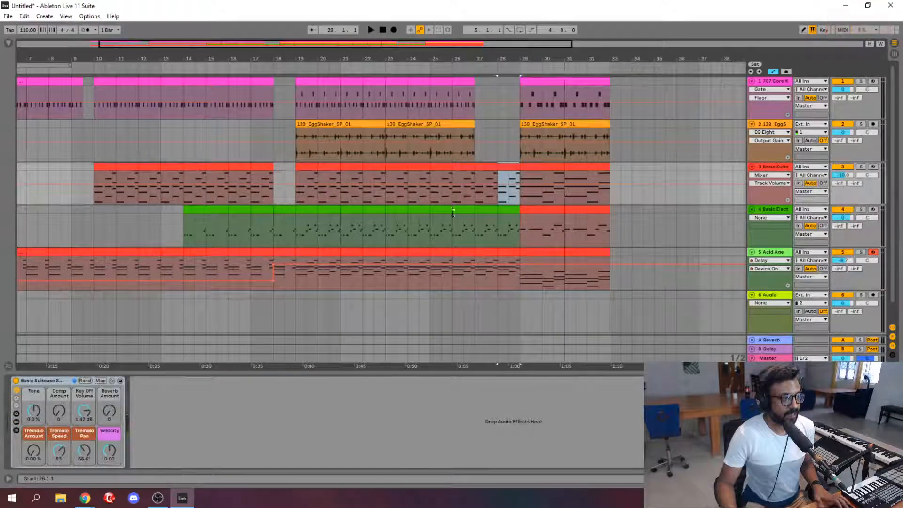
# - Play the transition into the second section from bar 26
pyautogui.click(454, 193)
pyautogui.press('space')
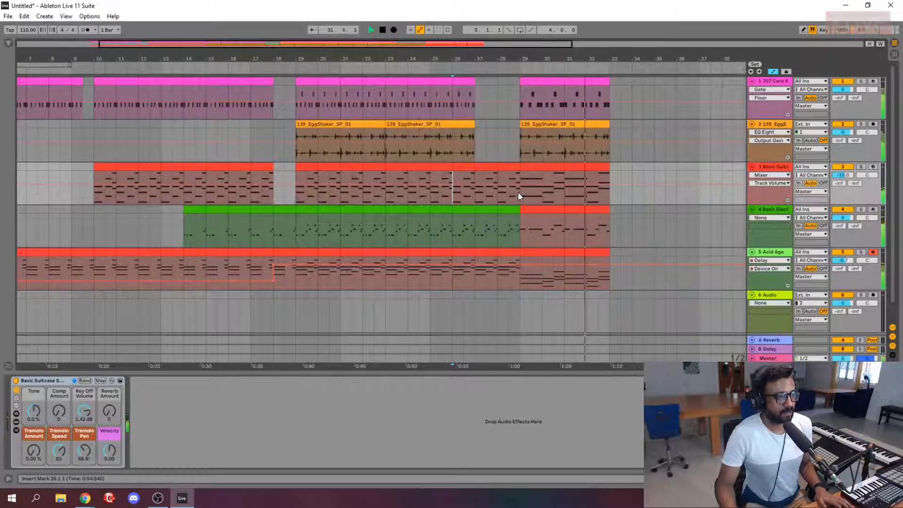
pyautogui.press('space')
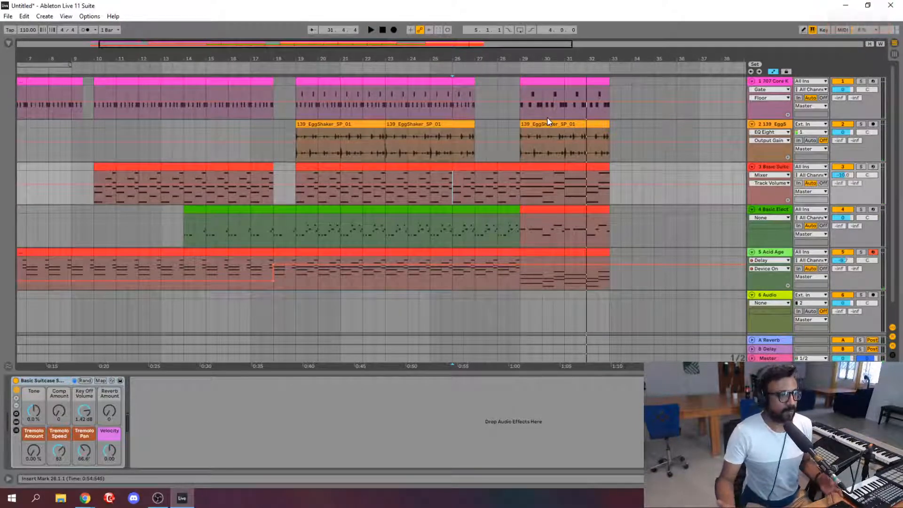
# - Show the browser and search the sample library for "cymb"
pyautogui.click(9, 43)
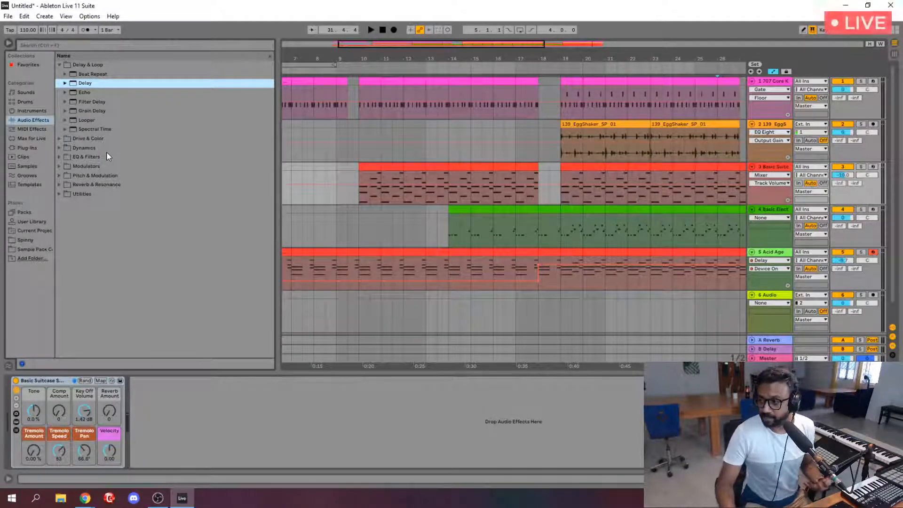
pyautogui.click(35, 165)
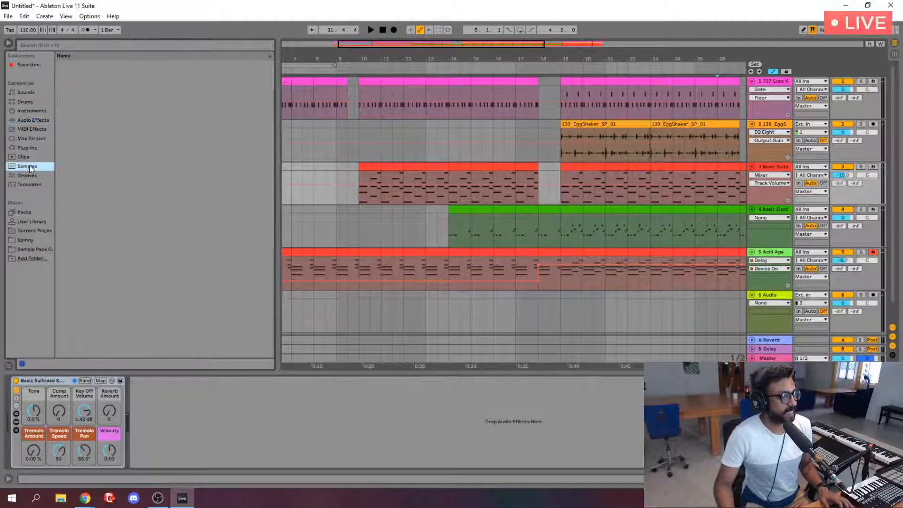
pyautogui.click(106, 47)
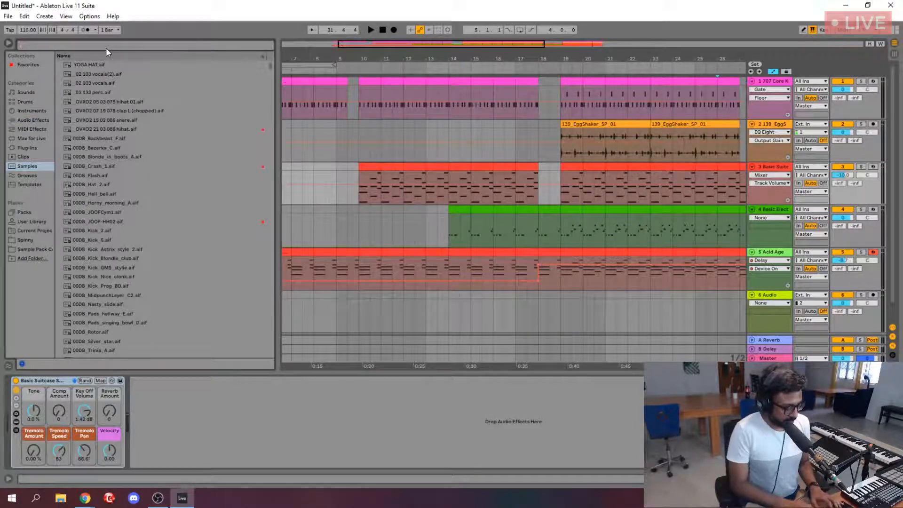
pyautogui.write('cymb')
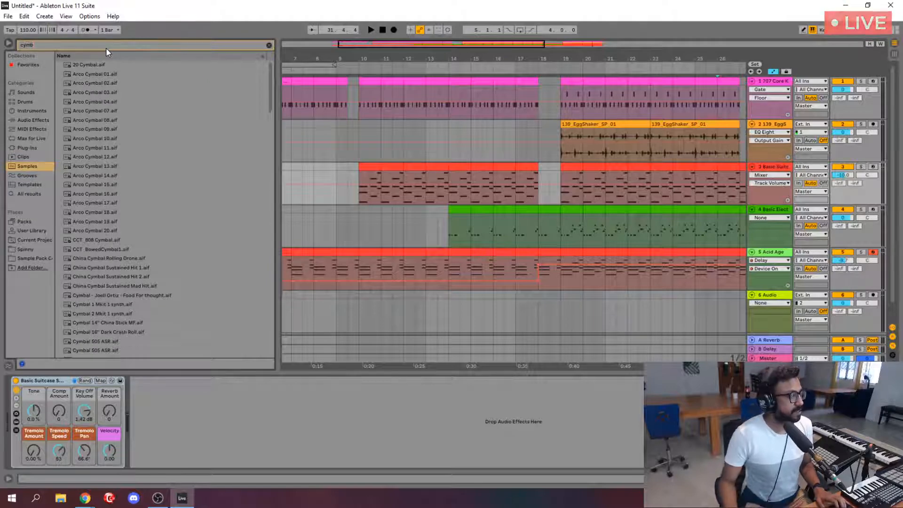
# - Audition the cymbal samples in the search results, from Arco Cymbal 07 down to the second Cymbal 505 ASR
pyautogui.click(106, 111)
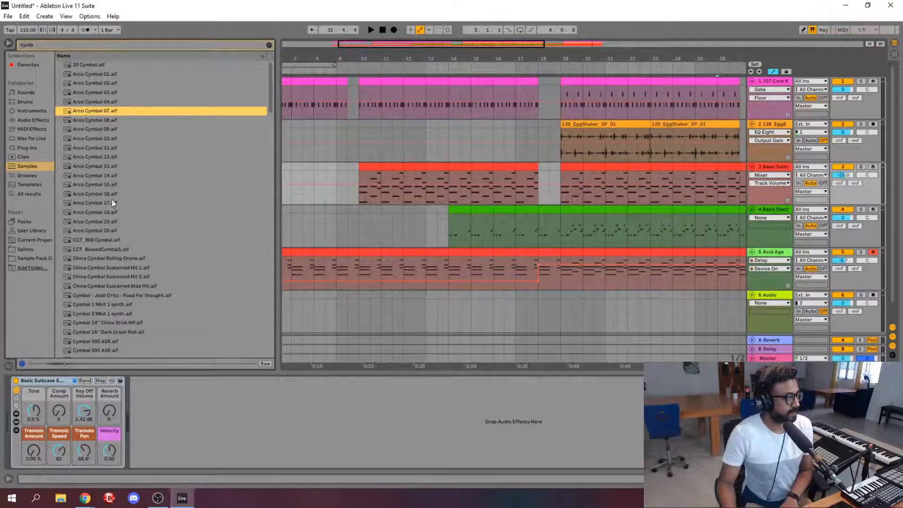
pyautogui.click(109, 226)
pyautogui.click(109, 237)
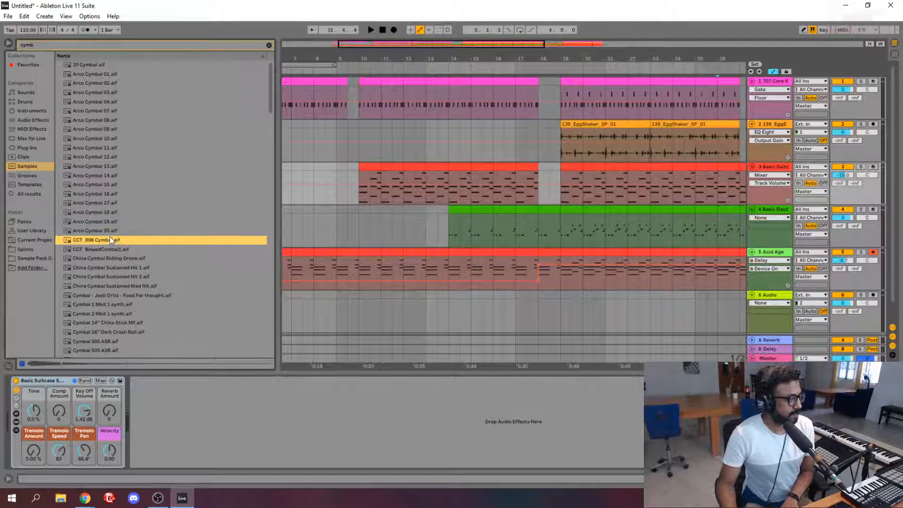
pyautogui.click(111, 250)
pyautogui.press('Down')
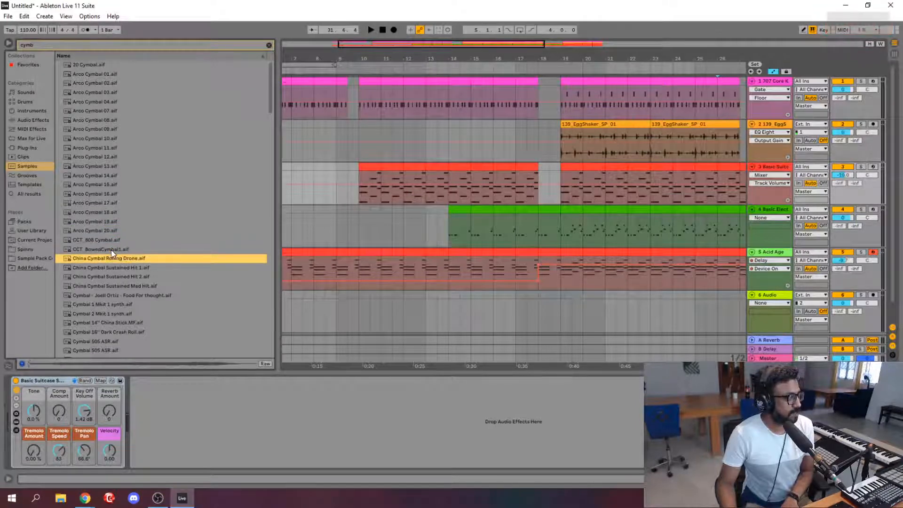
pyautogui.press('Down')
pyautogui.press('Down')
pyautogui.press('Down')
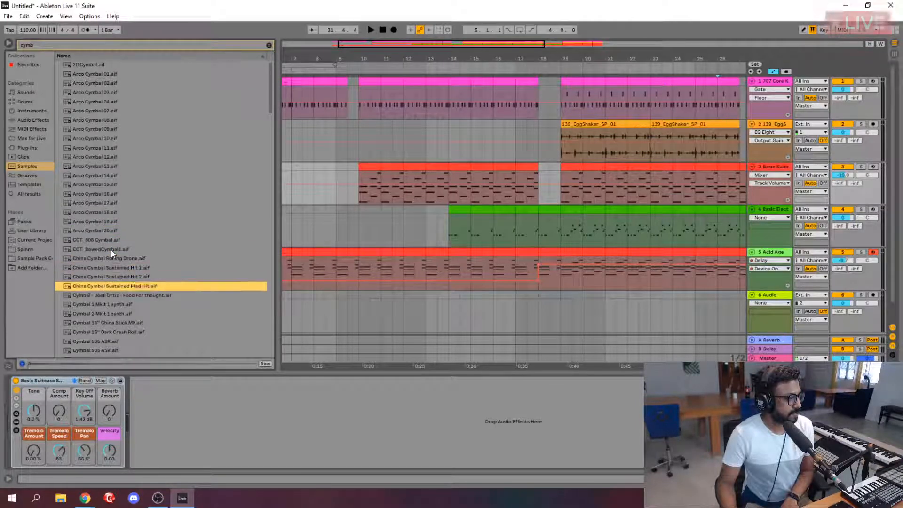
pyautogui.press('Down')
pyautogui.press('Down')
pyautogui.press('Down')
pyautogui.press('Down')
pyautogui.press('Down')
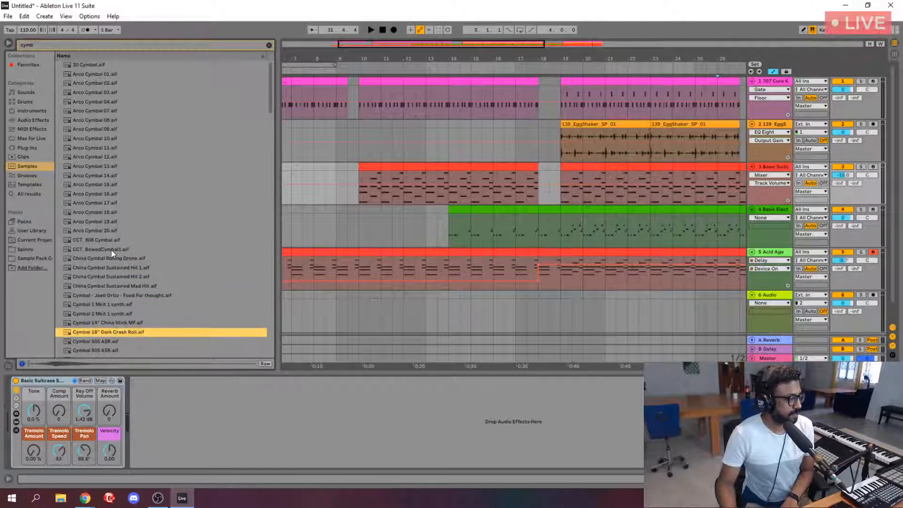
pyautogui.press('Down')
pyautogui.press('Down')
pyautogui.press('Up')
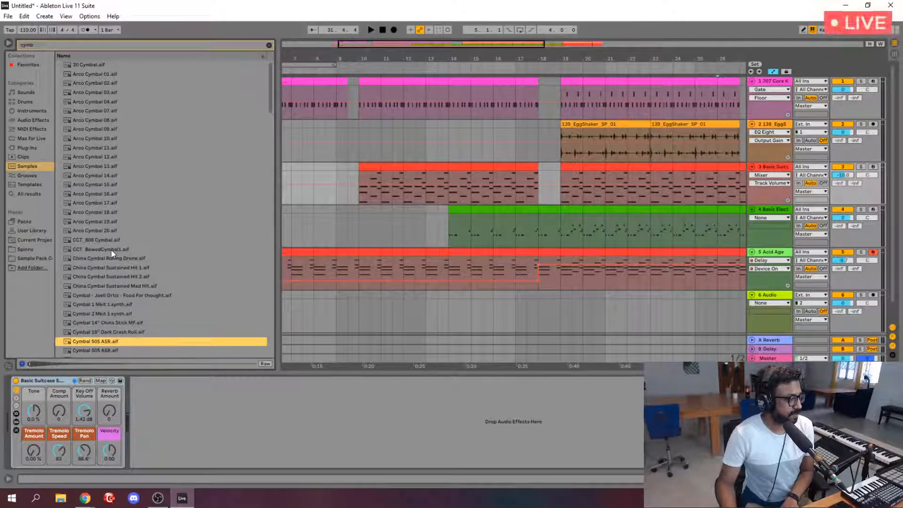
pyautogui.press('Down')
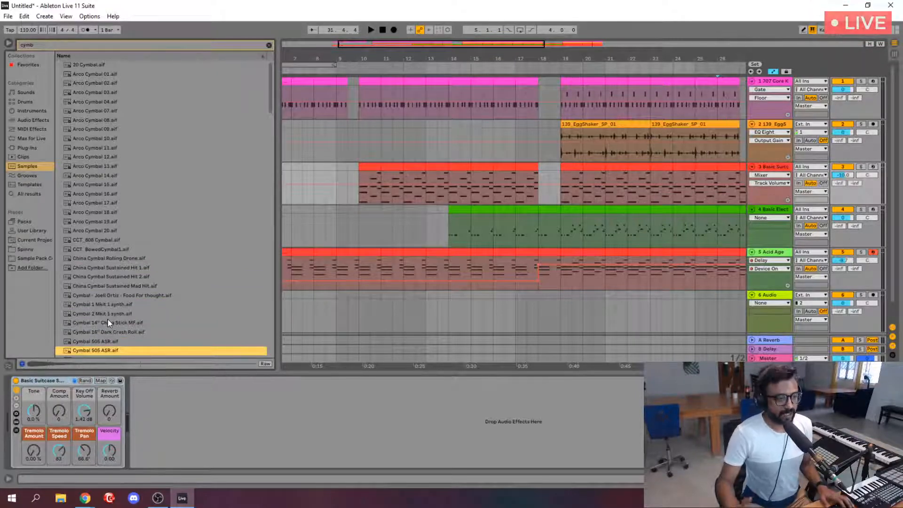
# - Place the second Cymbal 505 ASR sample on empty audio track 6 at bar 18
pyautogui.scroll(-1, 698, 276)
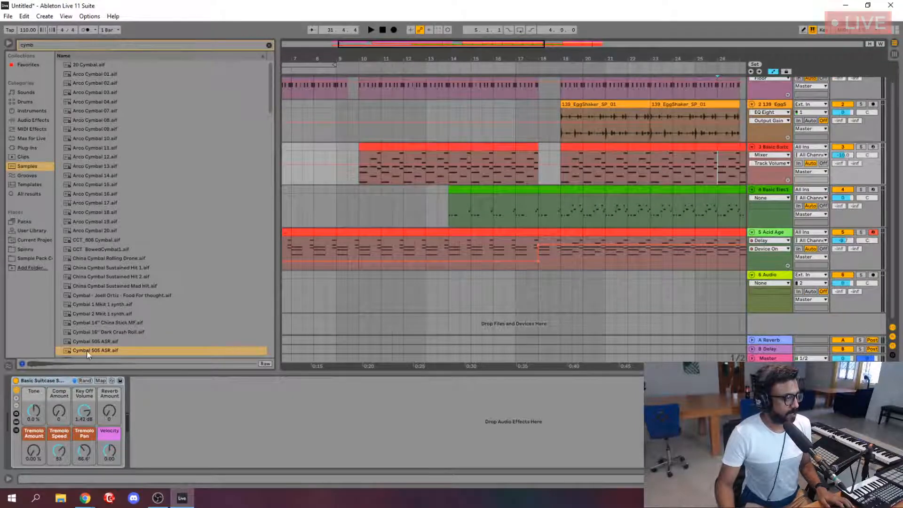
pyautogui.moveTo(87, 350); pyautogui.dragTo(542, 300)
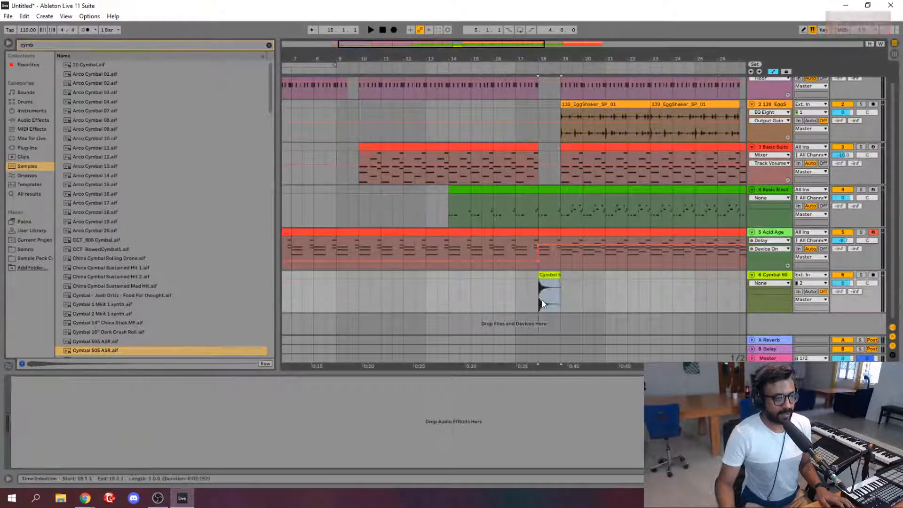
pyautogui.click(595, 292)
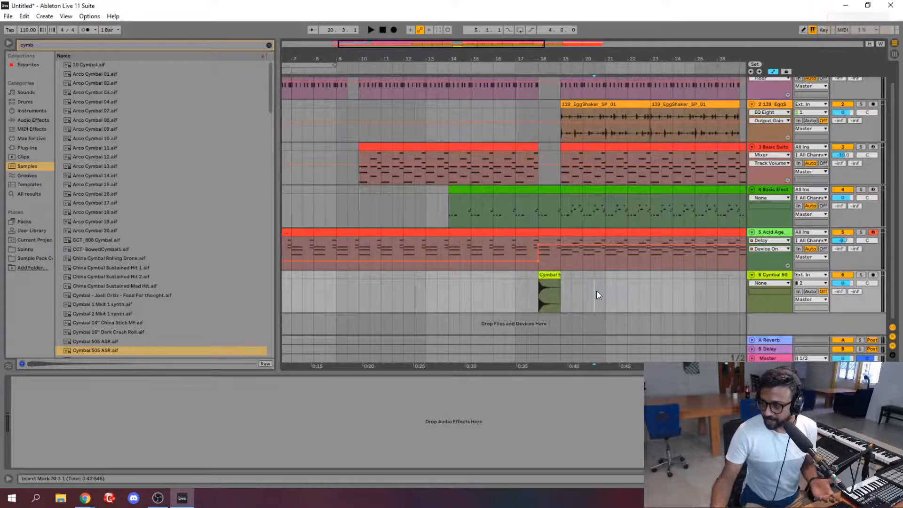
# - Reverse the cymbal clip at bar 18 on track 6
pyautogui.click(545, 277)
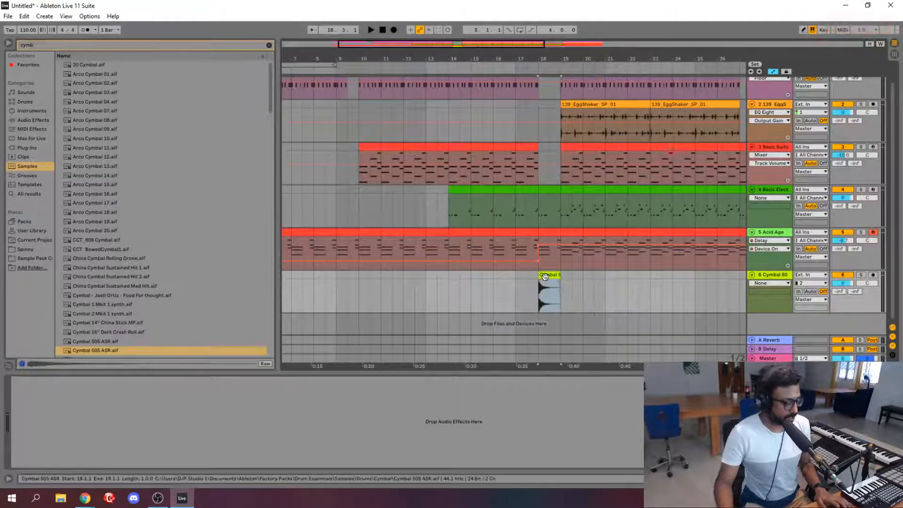
pyautogui.press('r')
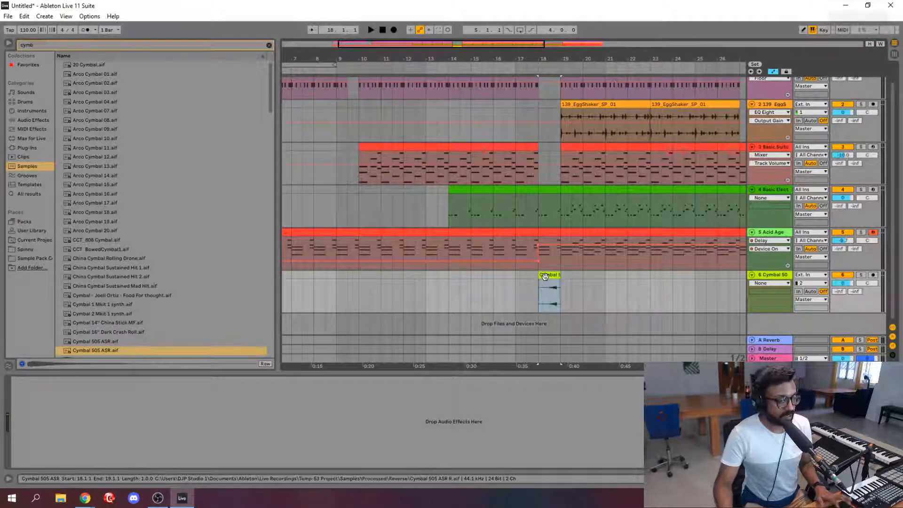
pyautogui.click(539, 293)
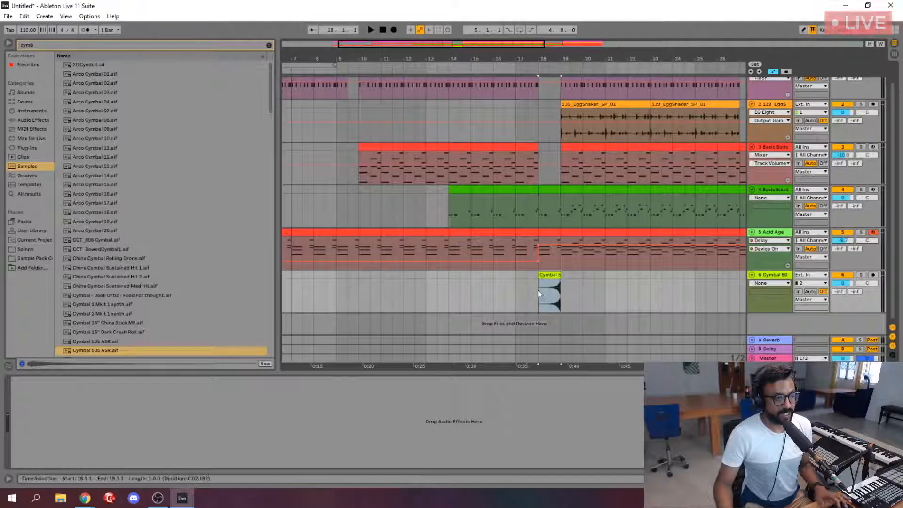
# - Play the arrangement from bar 16 to check the reversed cymbal leading into bar 19
pyautogui.click(505, 288)
pyautogui.press('space')
pyautogui.scroll(1, 506, 288)
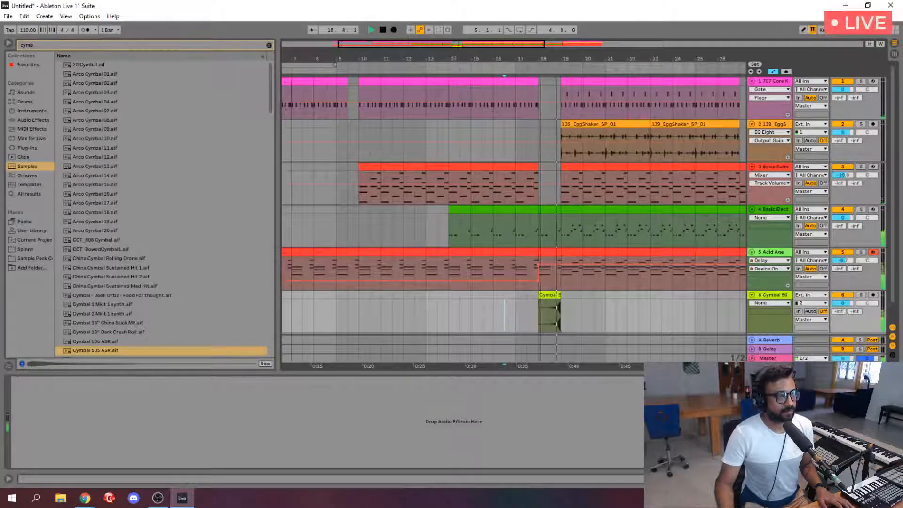
pyautogui.press('-')
pyautogui.press('-')
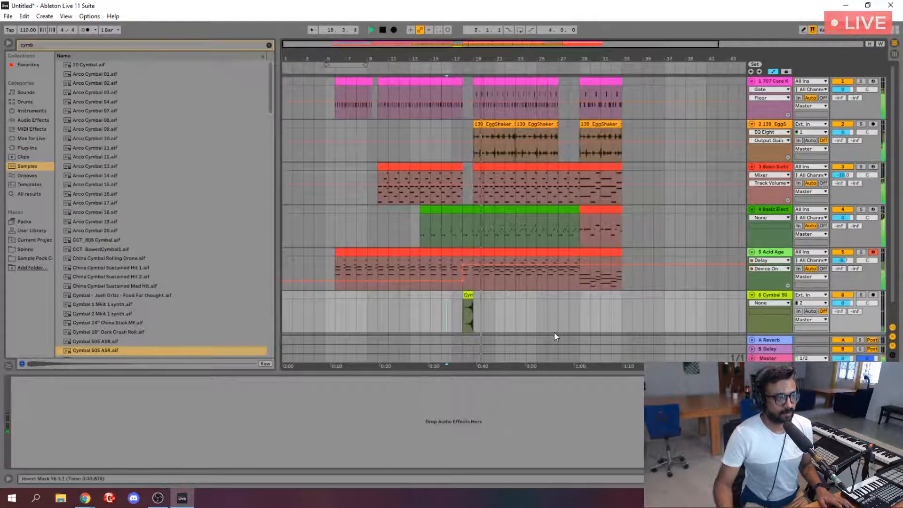
pyautogui.press('space')
# - Copy the reversed cymbal clip to bar 28 on track 6 and play the transition from bar 26
pyautogui.click(467, 295)
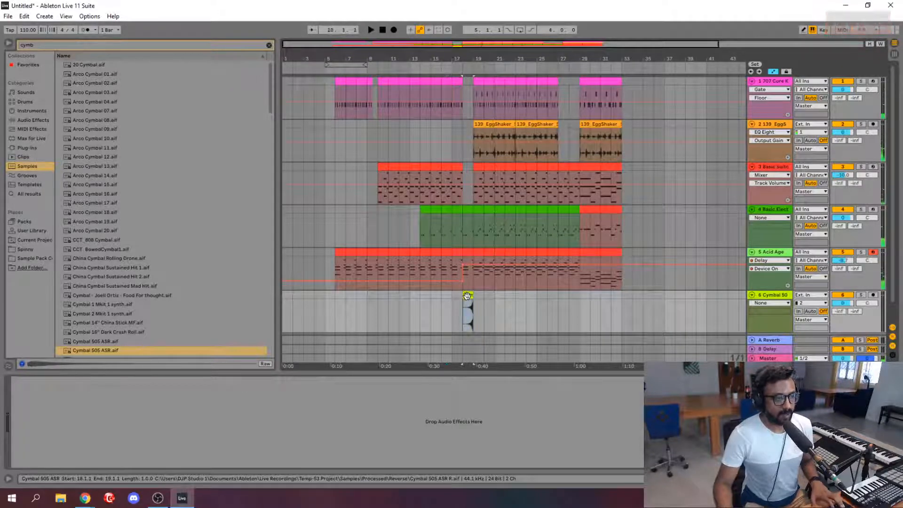
pyautogui.moveTo(467, 296); pyautogui.dragTo(575, 300)
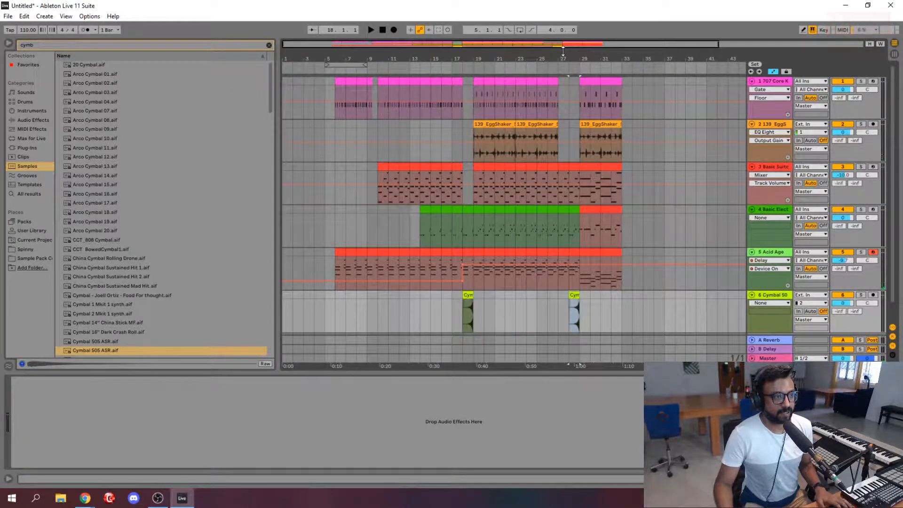
pyautogui.moveTo(531, 43); pyautogui.dragTo(557, 43)
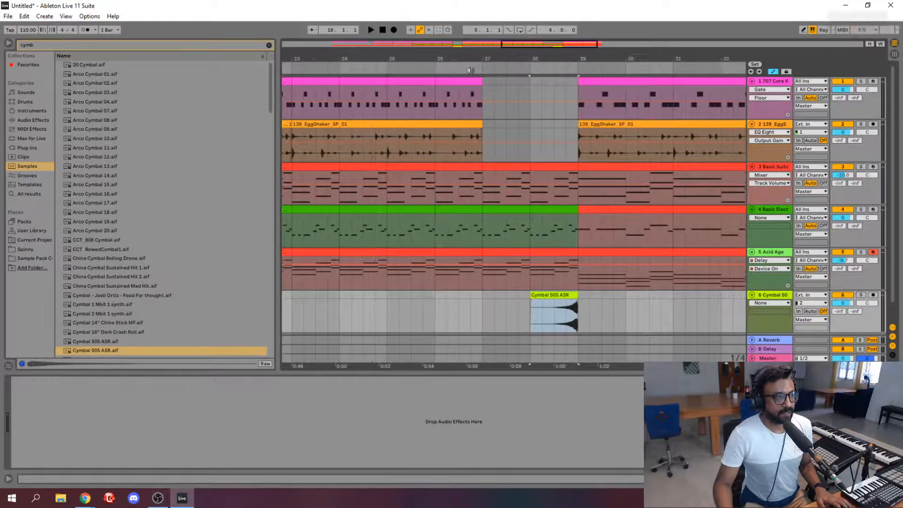
pyautogui.click(434, 92)
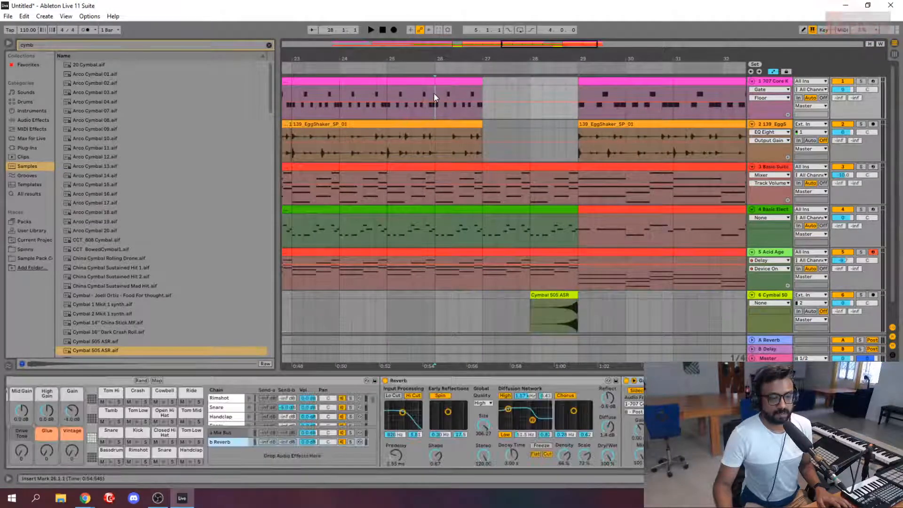
pyautogui.press('space')
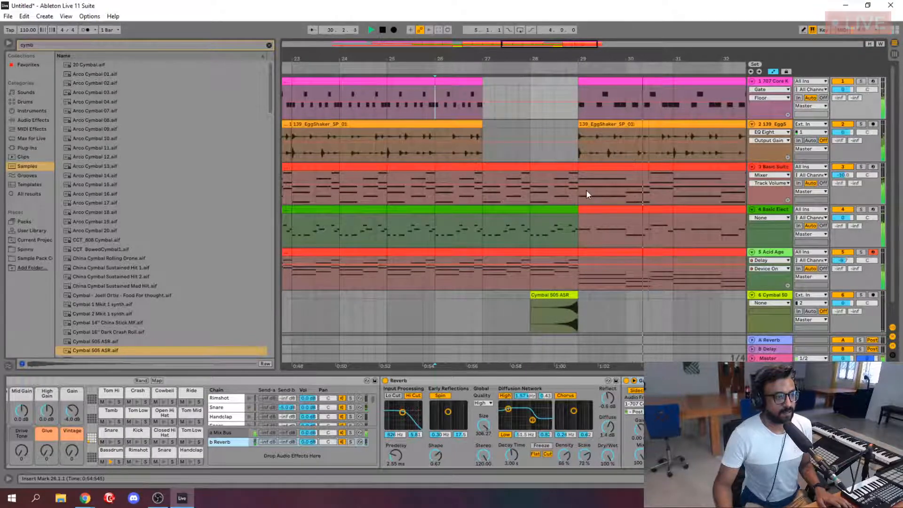
pyautogui.scroll(-2, 586, 190)
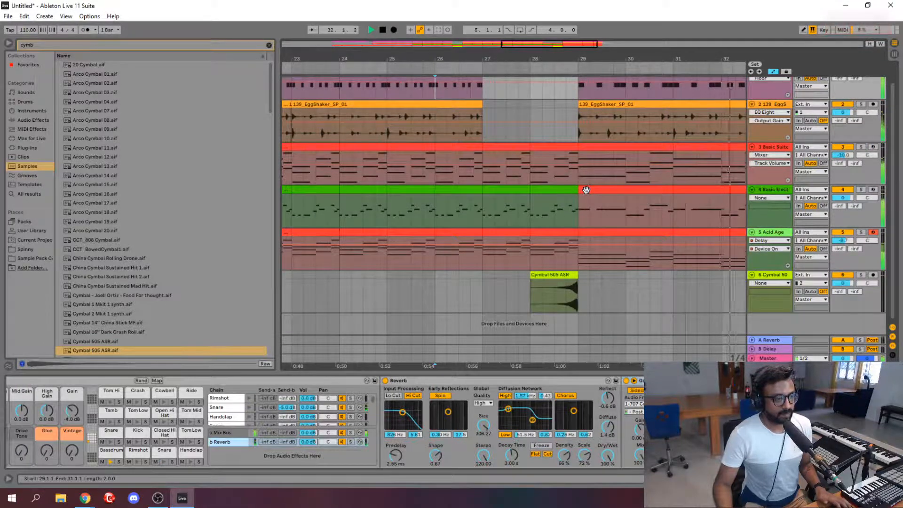
pyautogui.press('space')
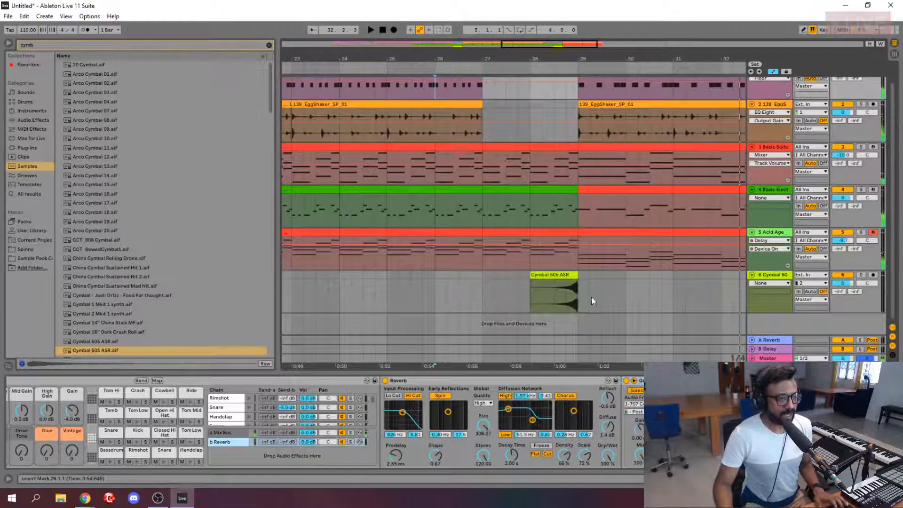
# - Clear the sample search and add the Reverb audio effect to cymbal track 6
pyautogui.click(770, 277)
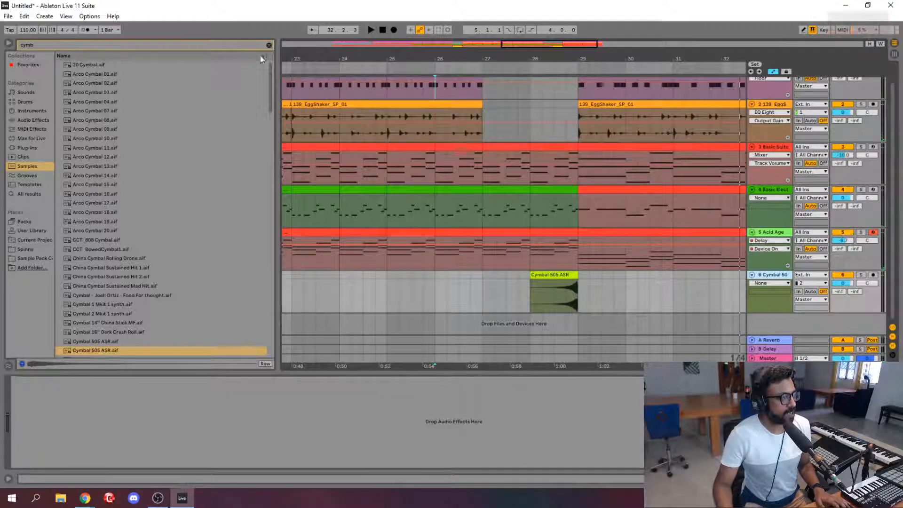
pyautogui.click(269, 46)
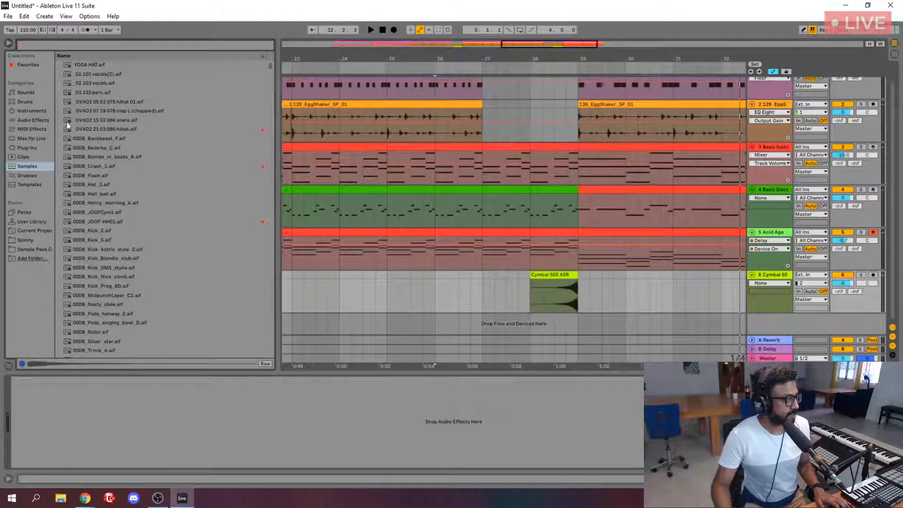
pyautogui.click(41, 120)
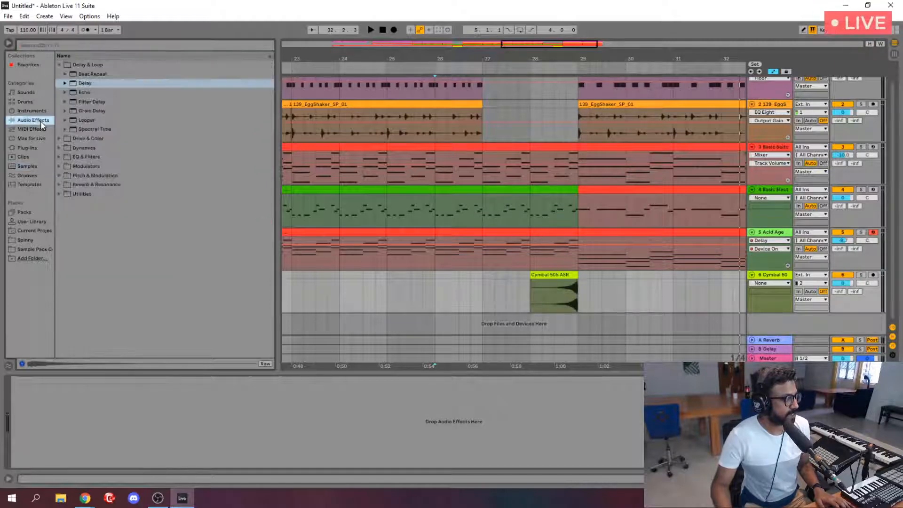
pyautogui.click(58, 185)
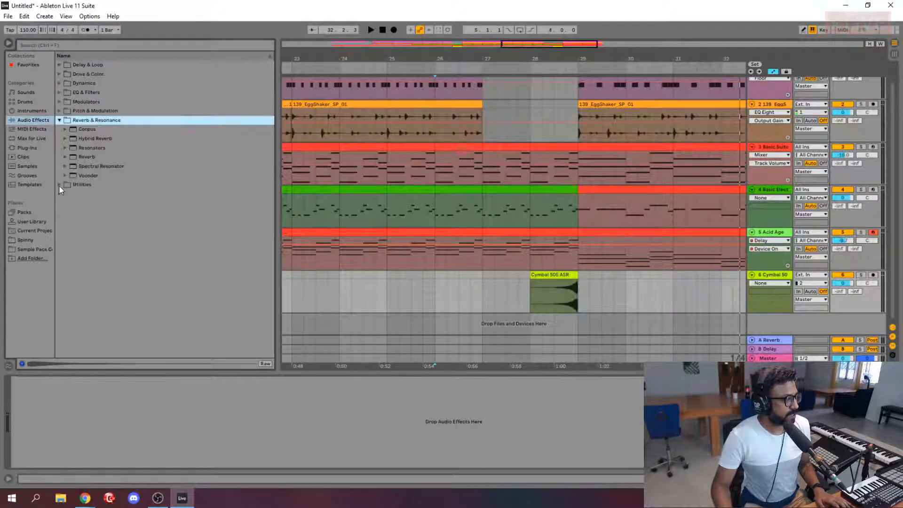
pyautogui.click(92, 156)
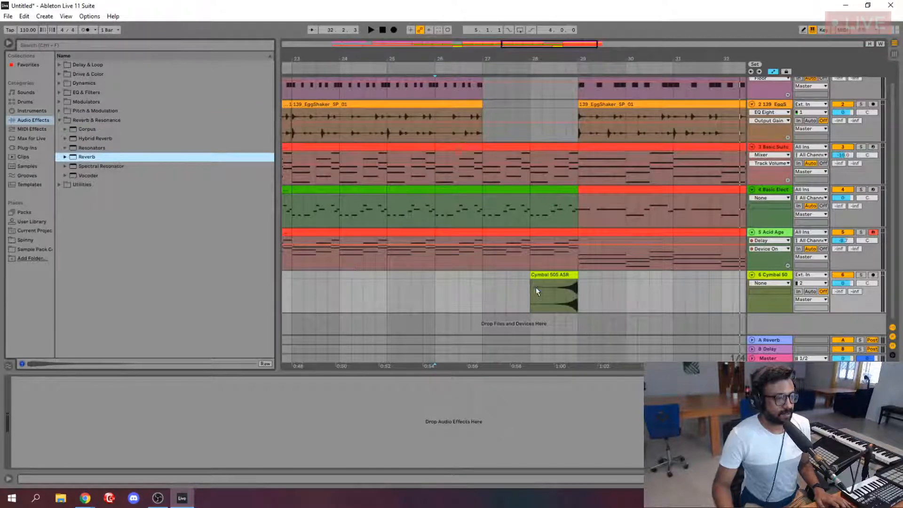
pyautogui.moveTo(91, 156); pyautogui.dragTo(536, 288)
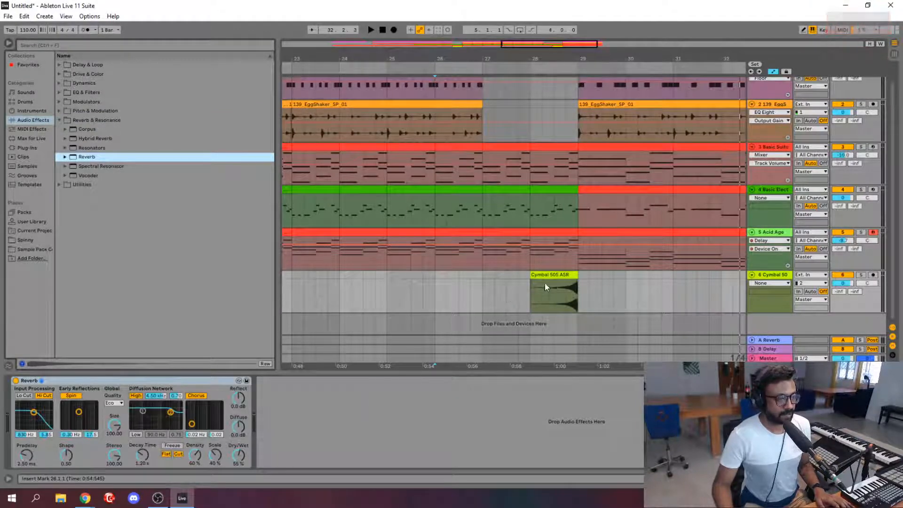
# - Play the cymbal with its reverb around bar 28, first in the full mix and again with track 6 soloed
pyautogui.click(532, 288)
pyautogui.press('space')
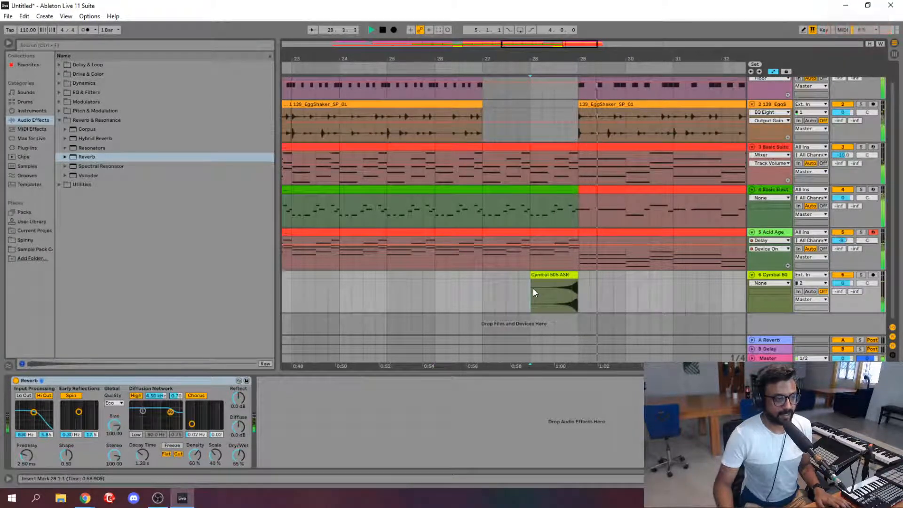
pyautogui.press('space')
pyautogui.click(862, 275)
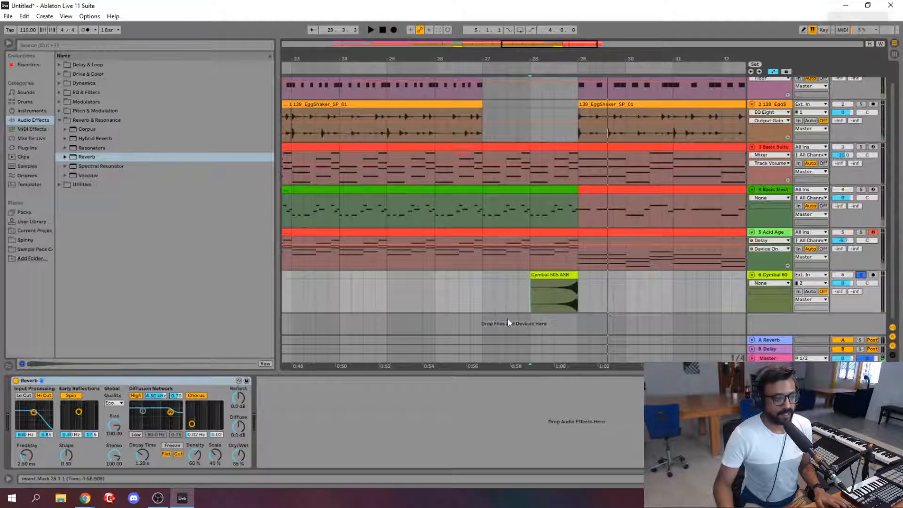
pyautogui.click(523, 293)
pyautogui.press('space')
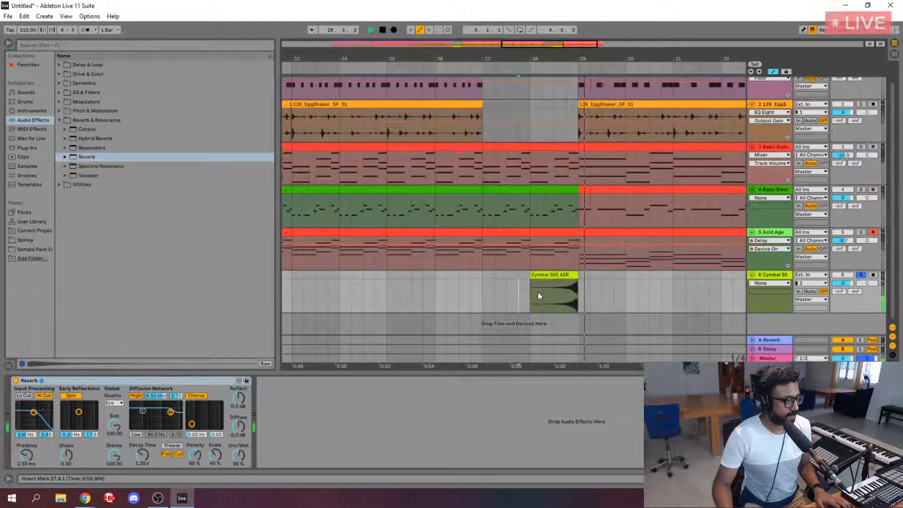
pyautogui.press('space')
# - Set the cymbal reverb's Dry/Wet to 67%, decay time to about 28 s and stereo to 113.33, checking it in playback
pyautogui.click(238, 455)
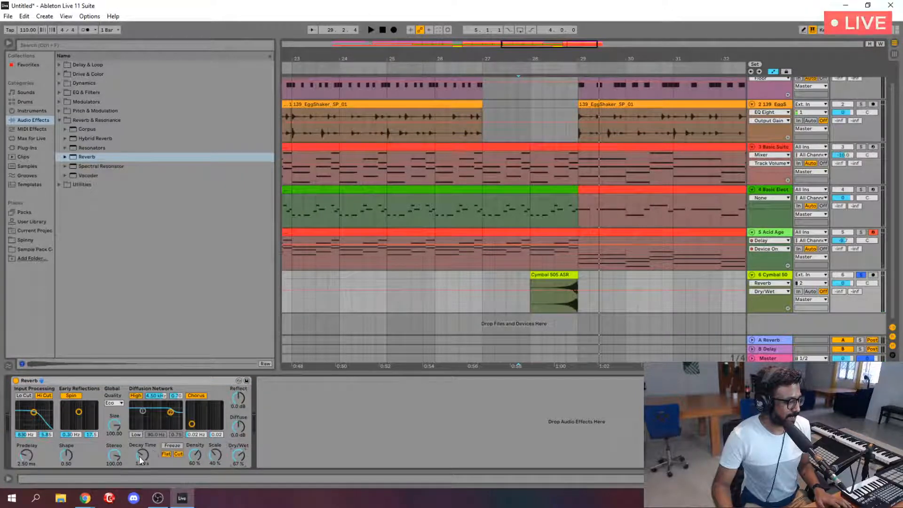
pyautogui.moveTo(139, 456); pyautogui.dragTo(140, 452)
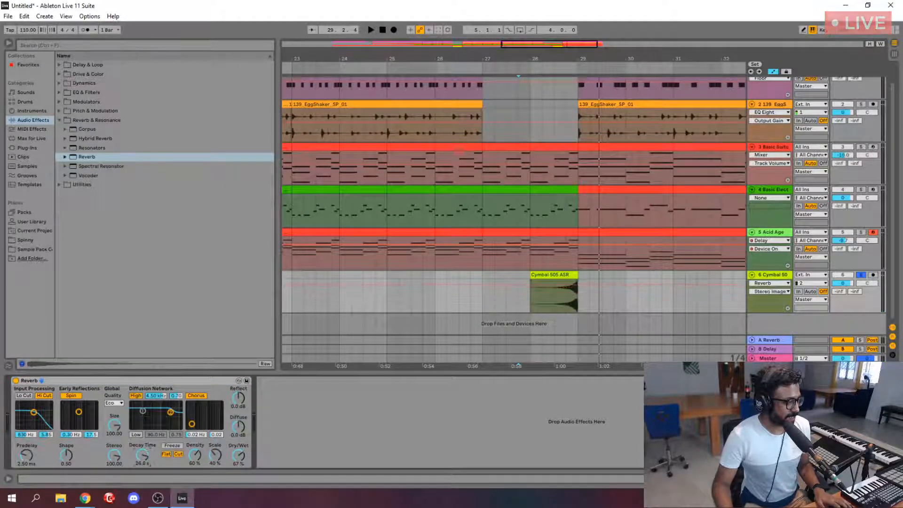
pyautogui.press('space')
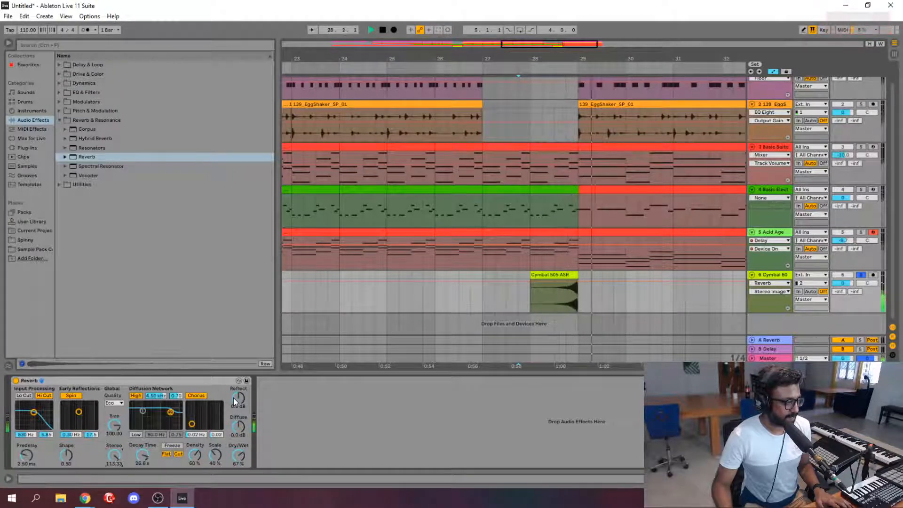
pyautogui.press('space')
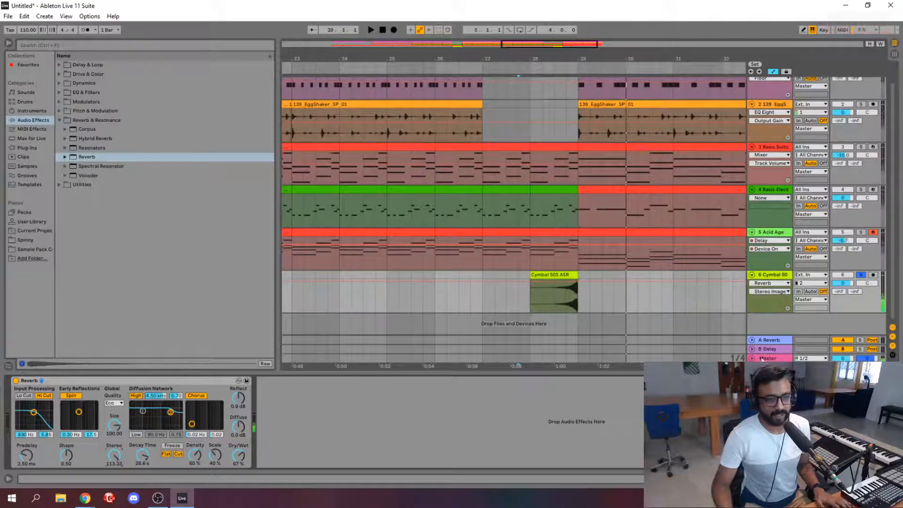
# - Unsolo cymbal track 6, lower its volume to -3.6 dB and play the transition into bar 29
pyautogui.click(520, 291)
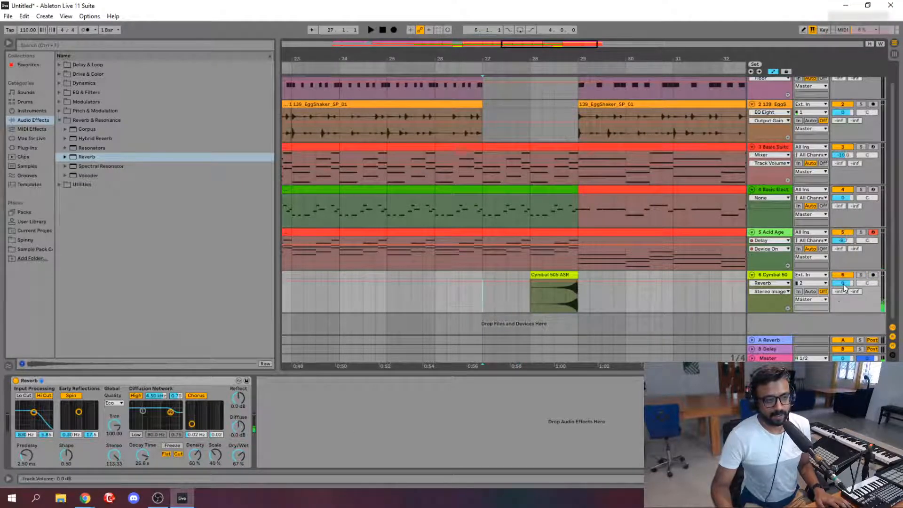
pyautogui.moveTo(843, 284); pyautogui.dragTo(843, 287)
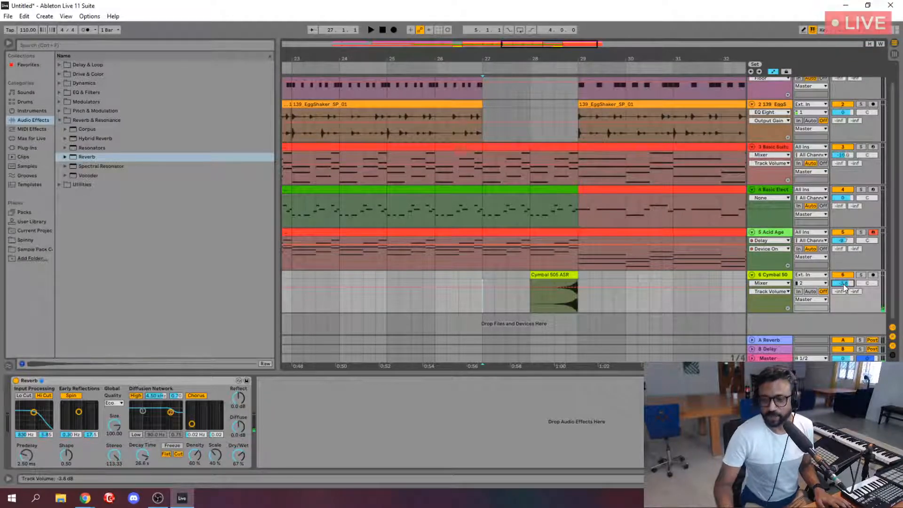
pyautogui.press('space')
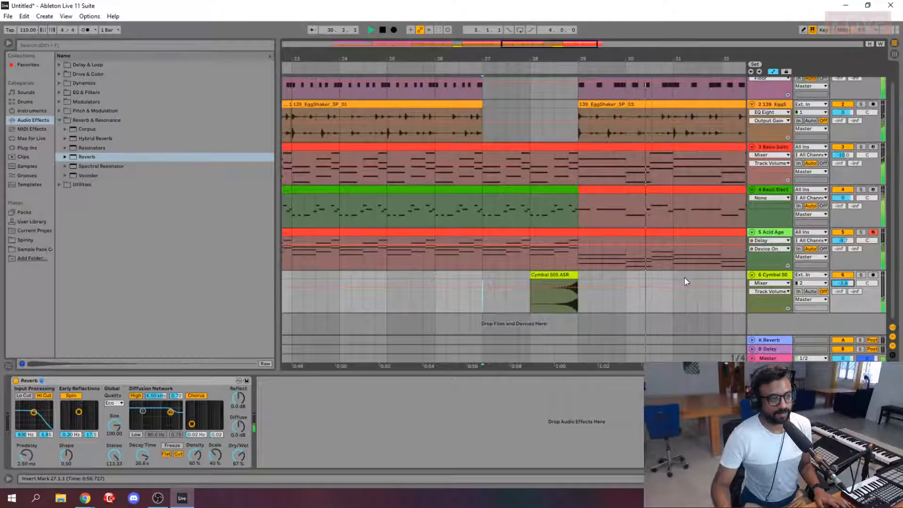
pyautogui.click(432, 305)
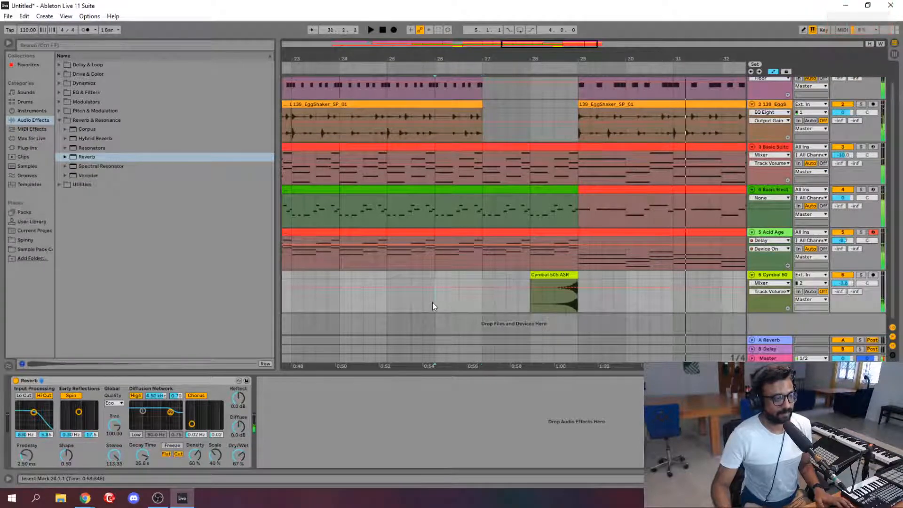
pyautogui.press('space')
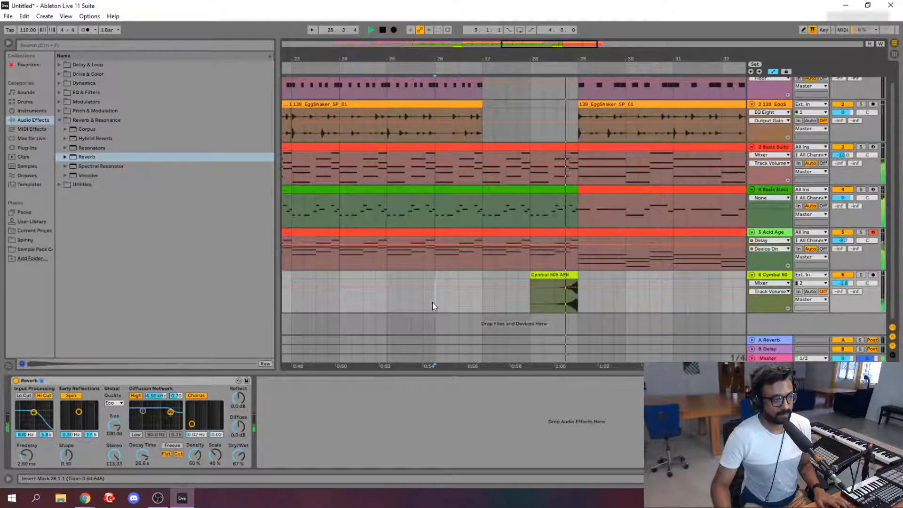
pyautogui.scroll(1, 663, 301)
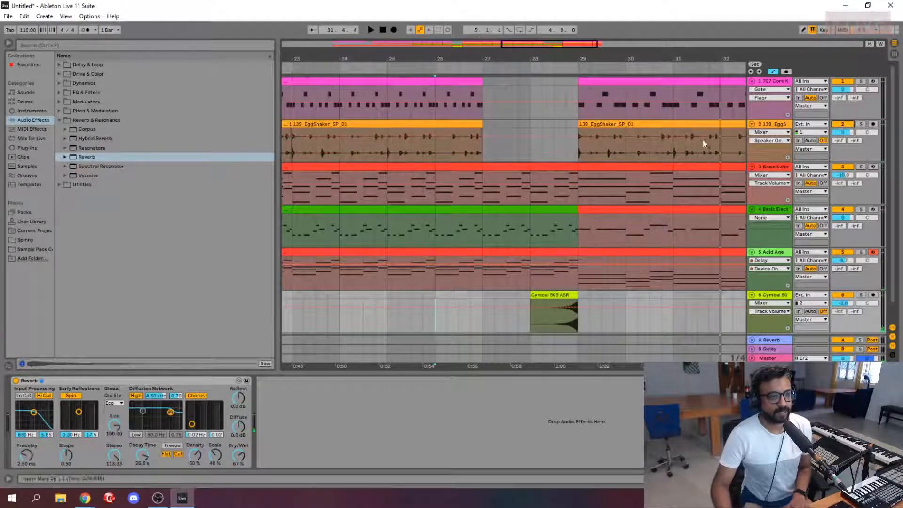
# - Deactivate the egg shaker clip at bar 29 on track 2 and play the second section without it
pyautogui.click(634, 125)
pyautogui.moveTo(471, 43); pyautogui.dragTo(592, 43)
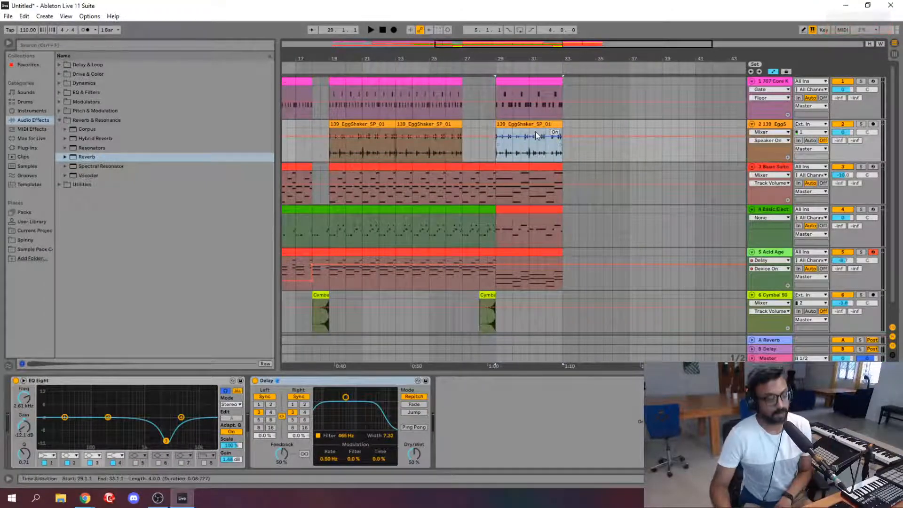
pyautogui.press('0')
pyautogui.click(473, 153)
pyautogui.press('space')
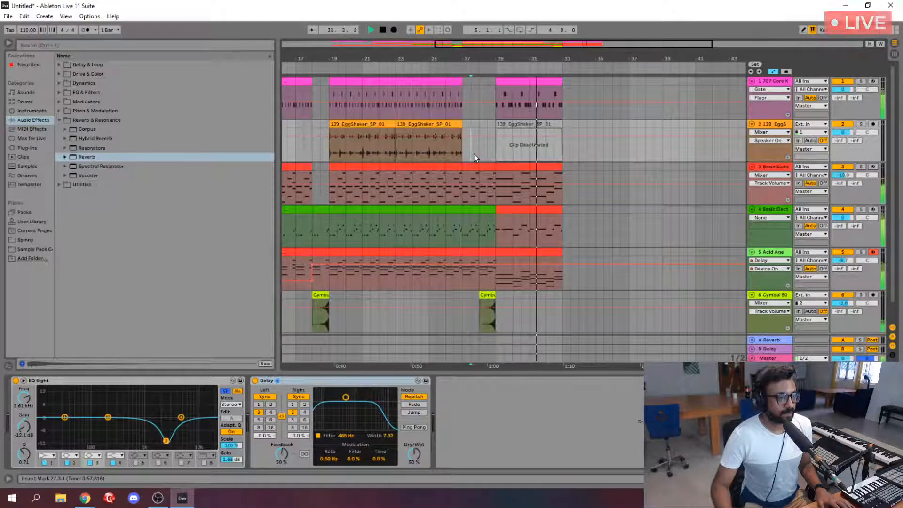
pyautogui.press('space')
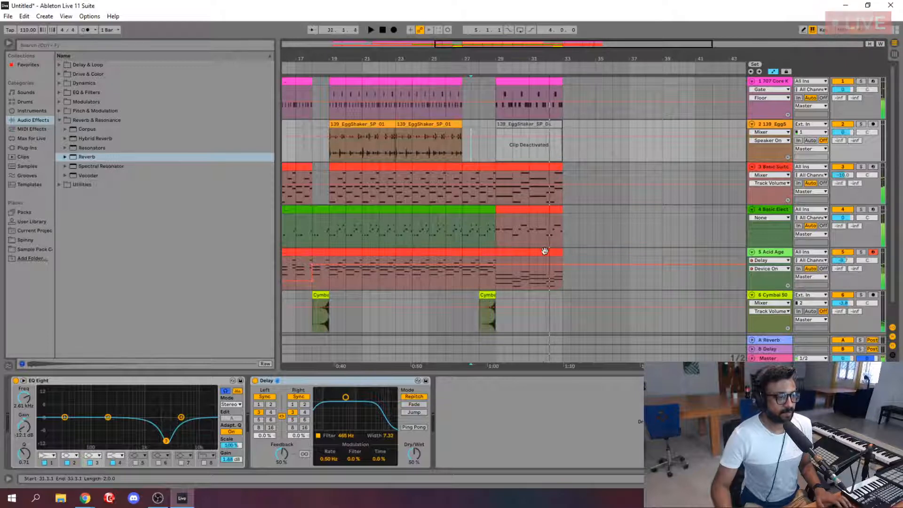
# - Duplicate the bar 29 to 33 clips on tracks 1 to 5 twice, extending the section to bar 41, and play from bar 27
pyautogui.click(550, 253)
pyautogui.keyDown('shift'); pyautogui.click(507, 78); pyautogui.keyUp('shift')
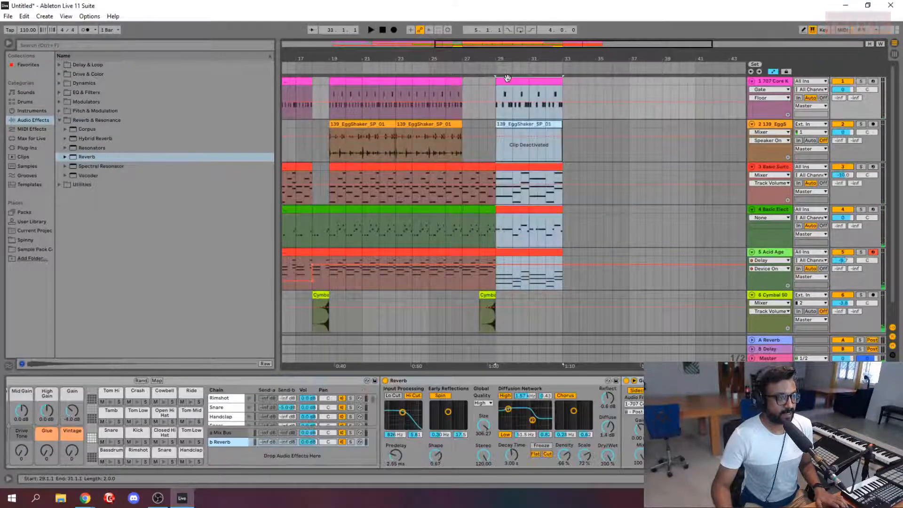
pyautogui.hotkey('ctrl', 'd')
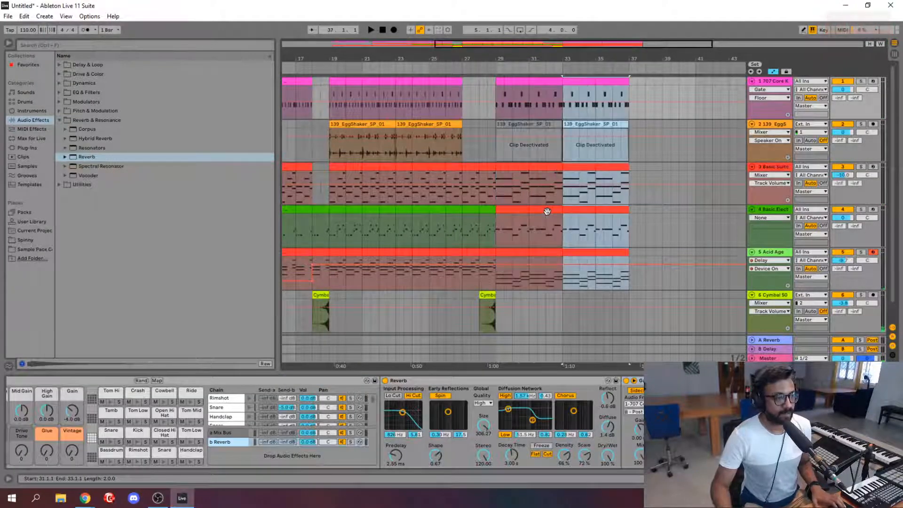
pyautogui.hotkey('ctrl', 'd')
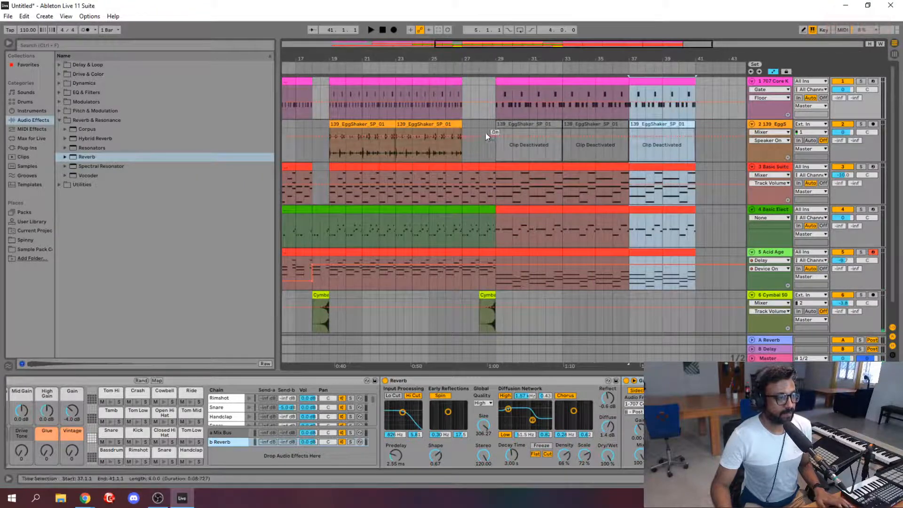
pyautogui.click(464, 109)
pyautogui.press('space')
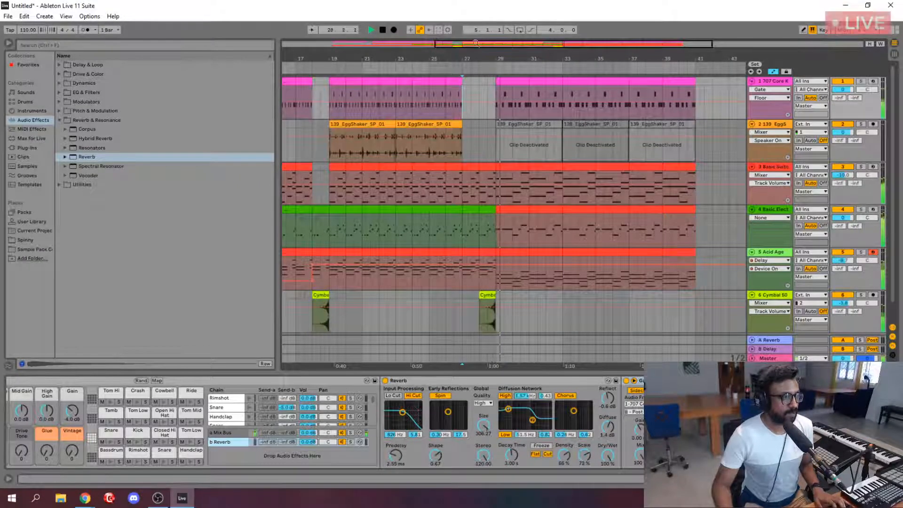
# - Play the arrangement from bar 6 to bar 20, checking the intro and its transition into the first section
pyautogui.moveTo(486, 44); pyautogui.dragTo(343, 33)
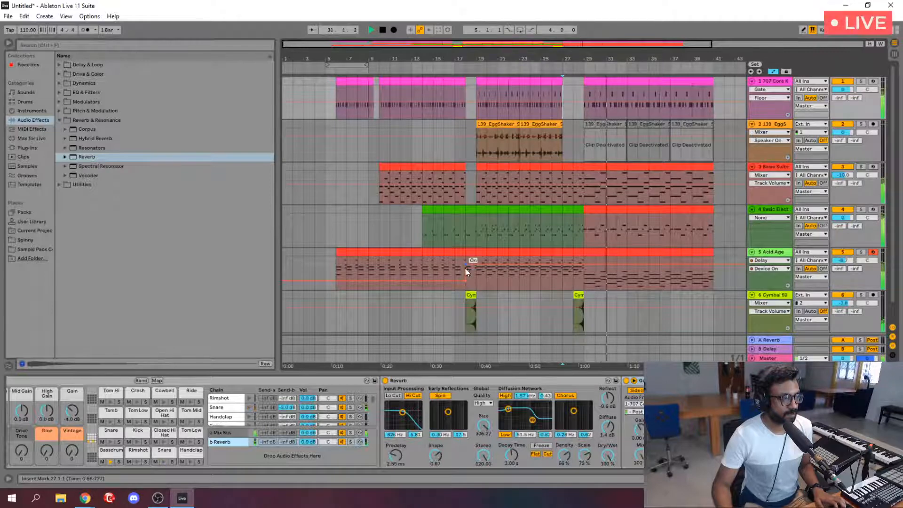
pyautogui.press('space')
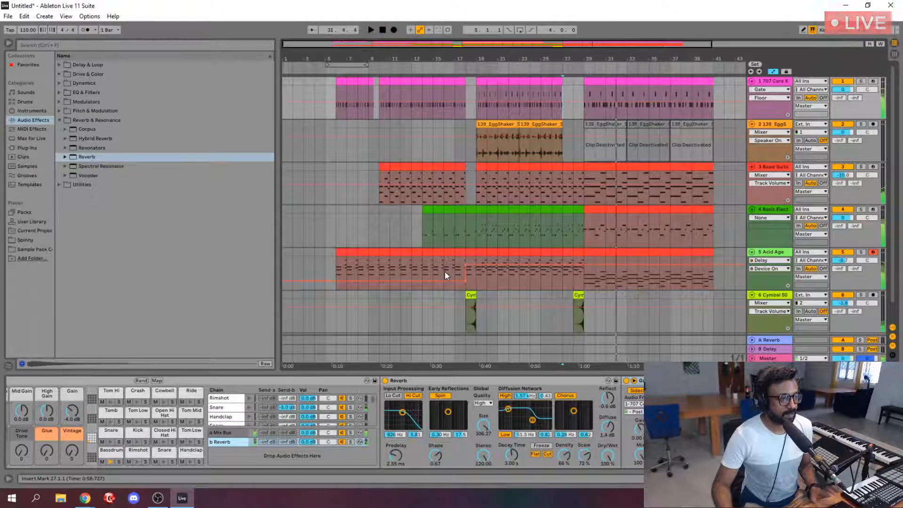
pyautogui.click(334, 266)
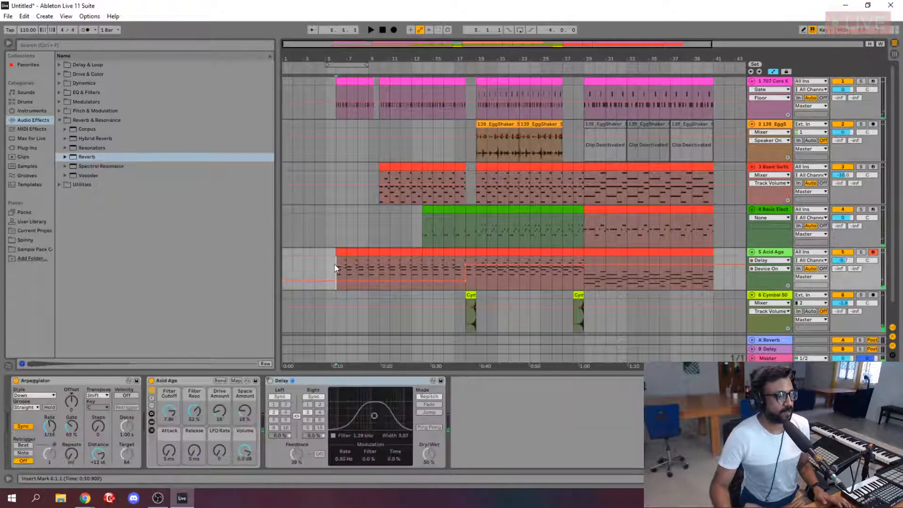
pyautogui.press('space')
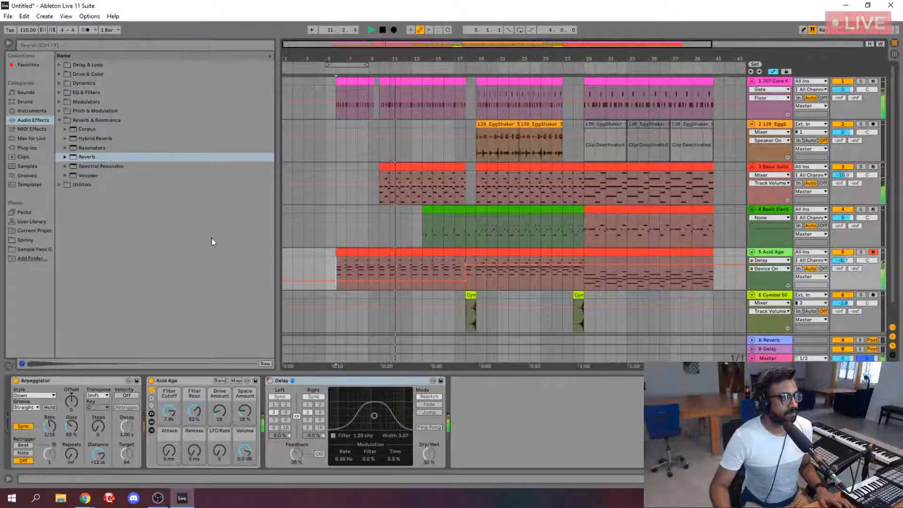
pyautogui.moveTo(491, 44); pyautogui.dragTo(438, 45)
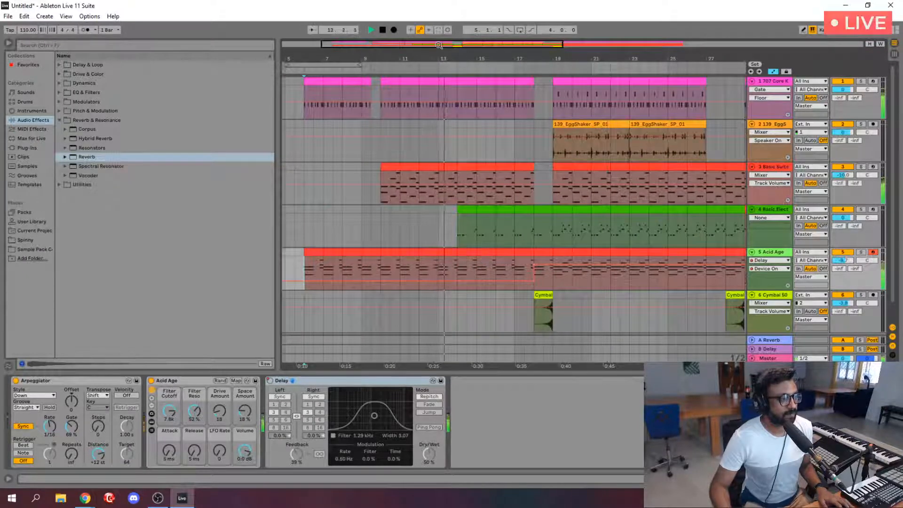
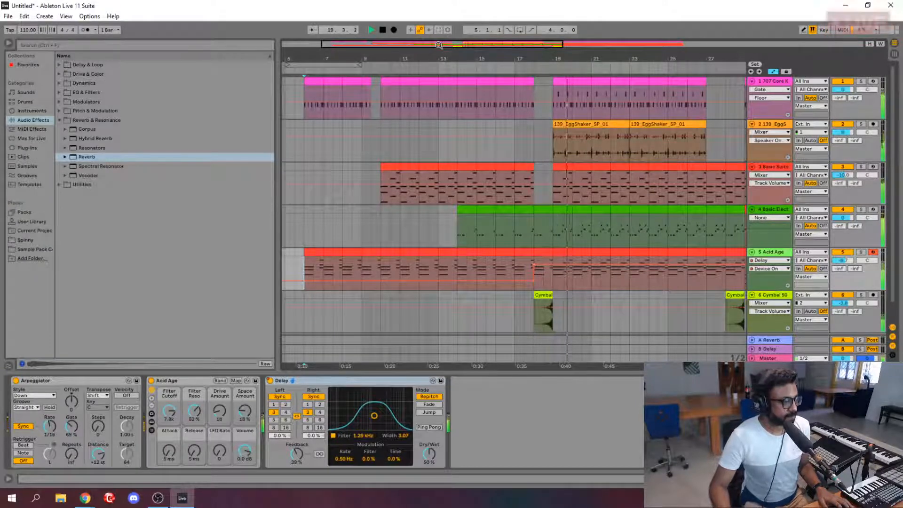
pyautogui.press('space')
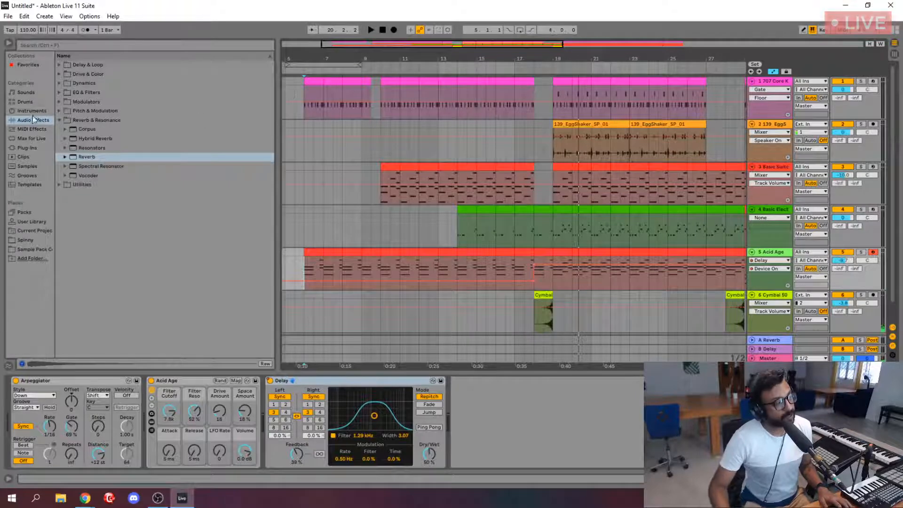
# - Add an Auto Filter from the EQ & Filters effects after the Delay on track 5 Acid Age
pyautogui.click(58, 121)
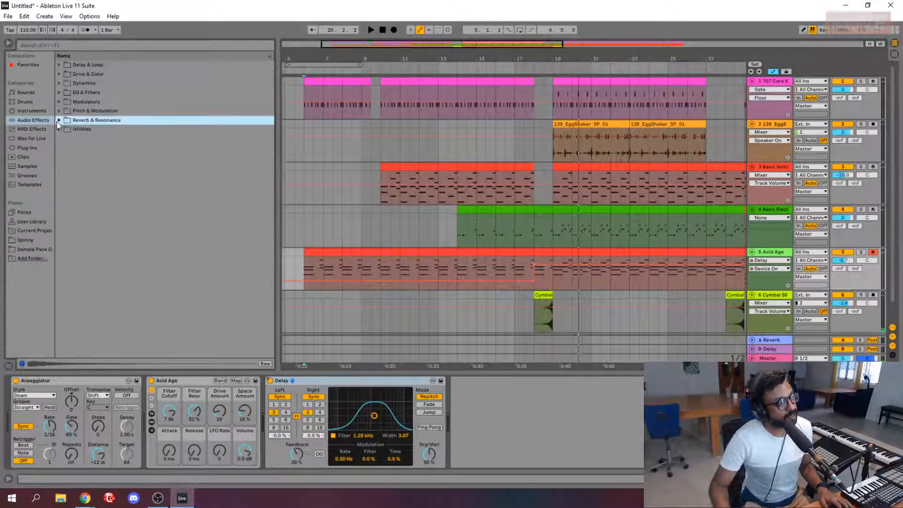
pyautogui.click(58, 92)
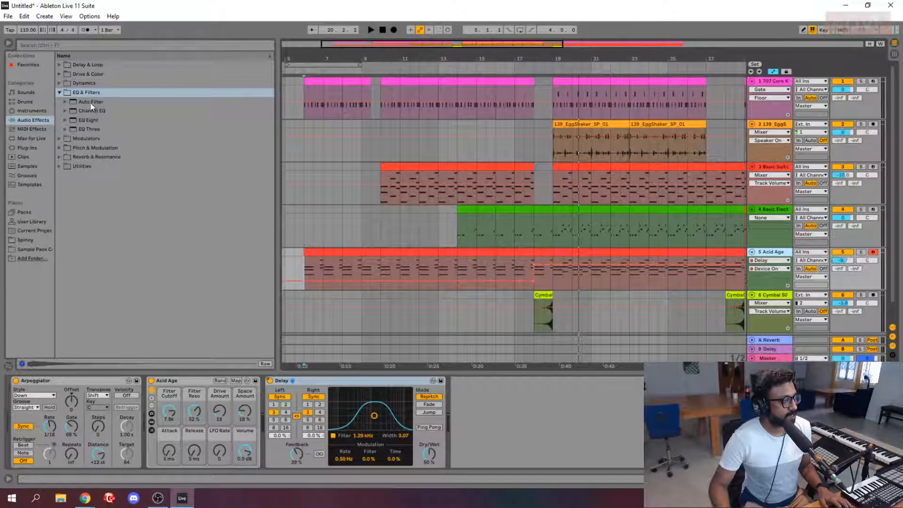
pyautogui.moveTo(91, 104); pyautogui.dragTo(446, 390)
pyautogui.moveTo(485, 422); pyautogui.dragTo(486, 422)
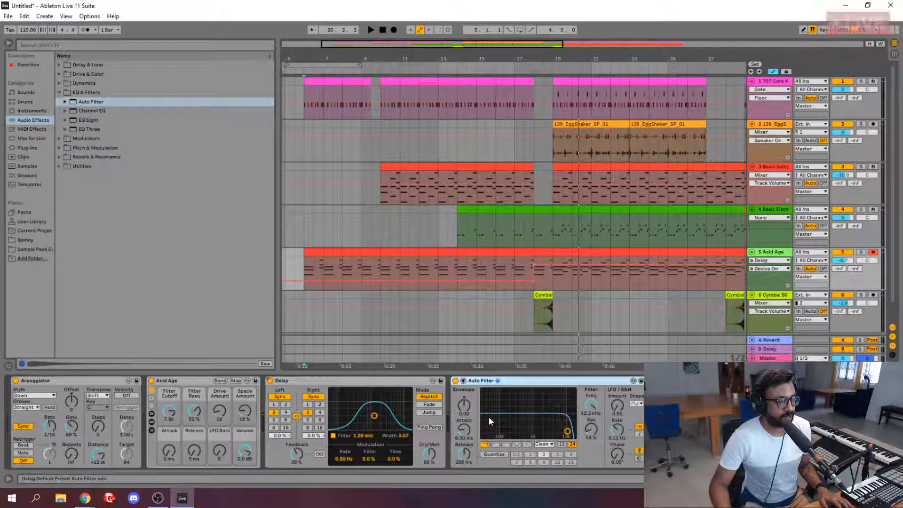
# - Set the Auto Filter's frequency to 647 Hz and resonance to 45% while playing from bar 6
pyautogui.press('space')
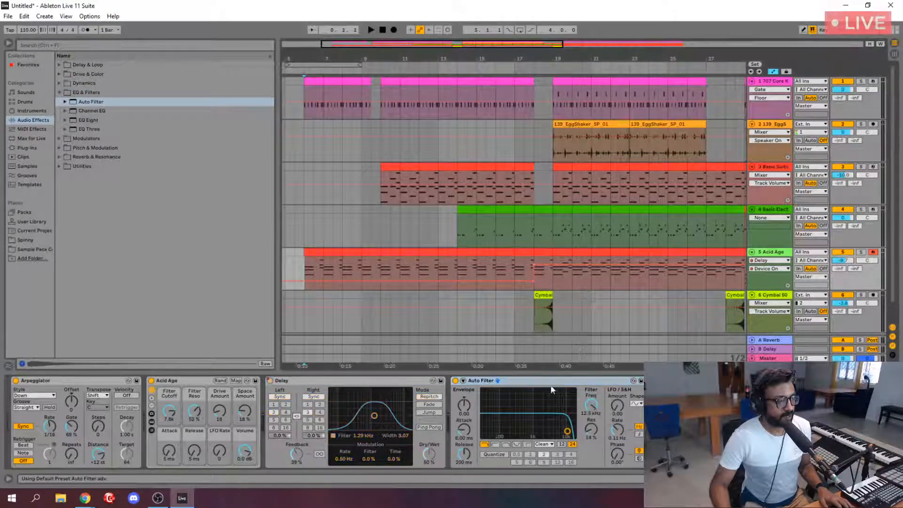
pyautogui.moveTo(592, 405); pyautogui.dragTo(593, 433)
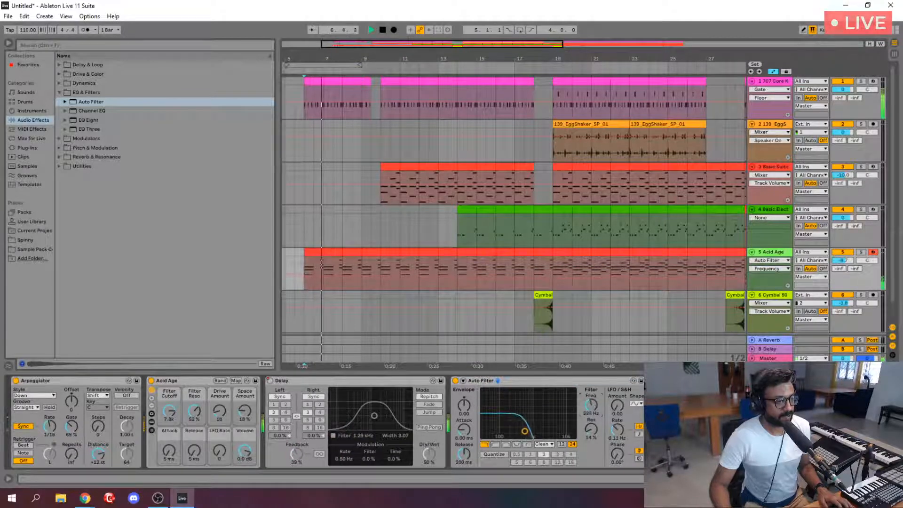
pyautogui.moveTo(594, 421); pyautogui.dragTo(592, 406)
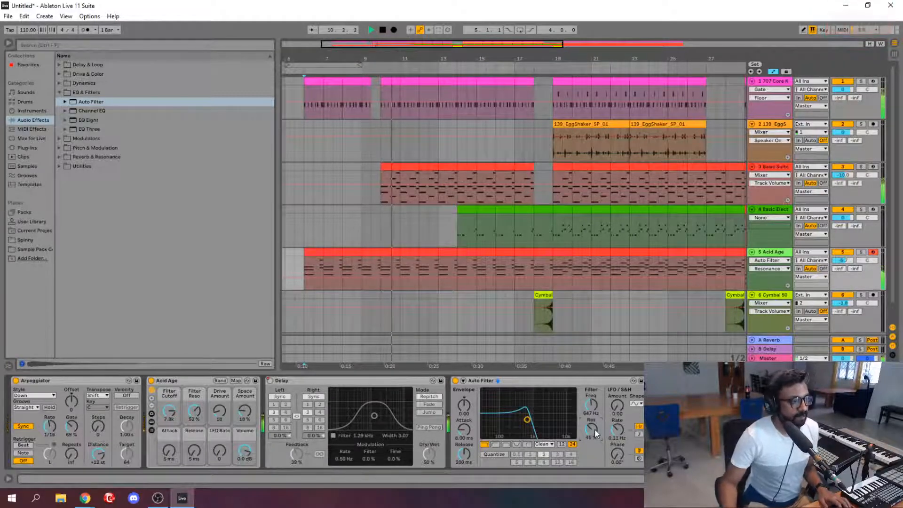
pyautogui.click(370, 265)
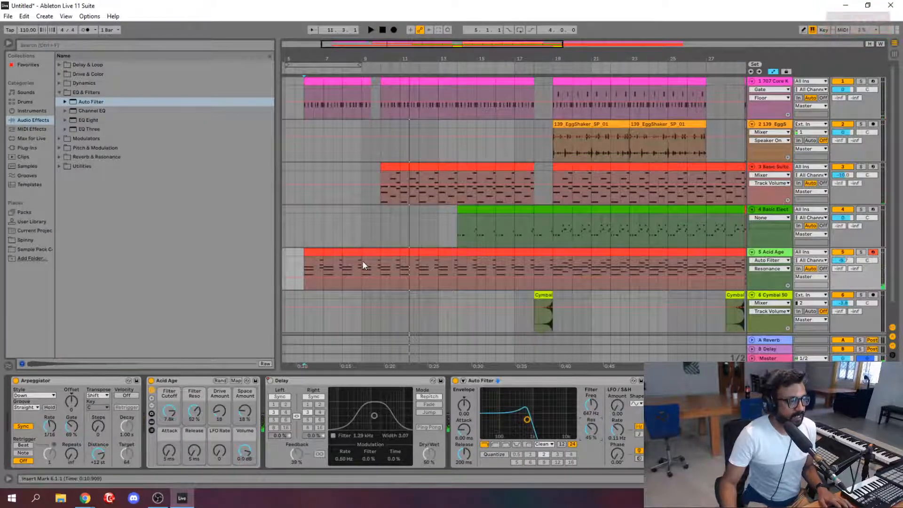
# - Draw a brief Auto Filter frequency sweep up to 19.9 kHz just before bar 10 on track 5, and play it from bar 9
pyautogui.click(362, 262)
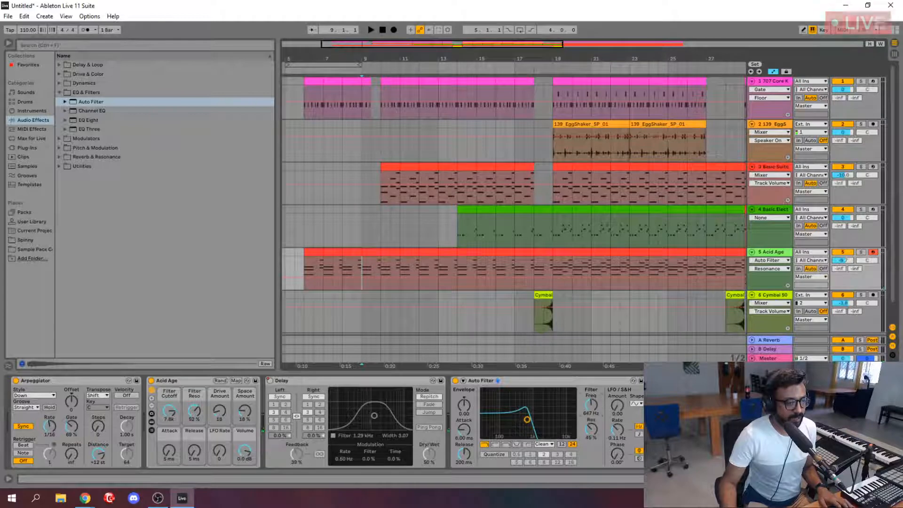
pyautogui.click(594, 412)
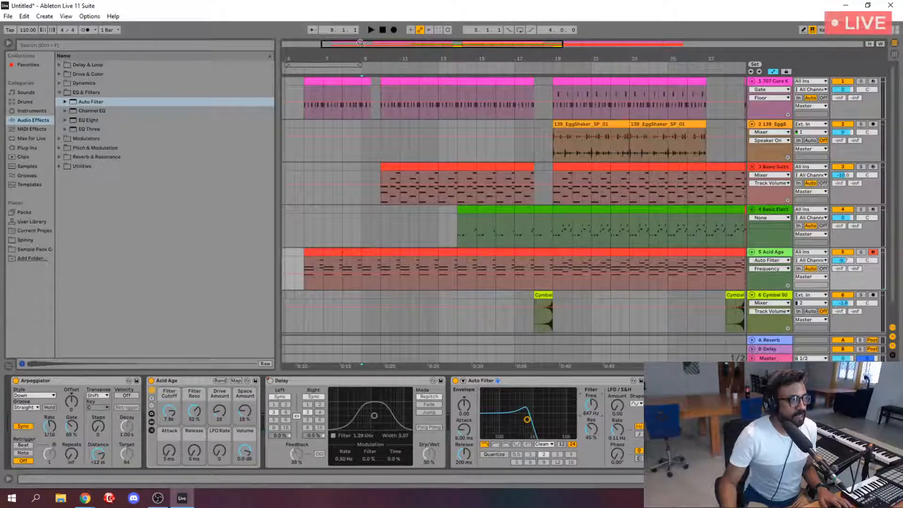
pyautogui.moveTo(364, 58); pyautogui.dragTo(369, 87)
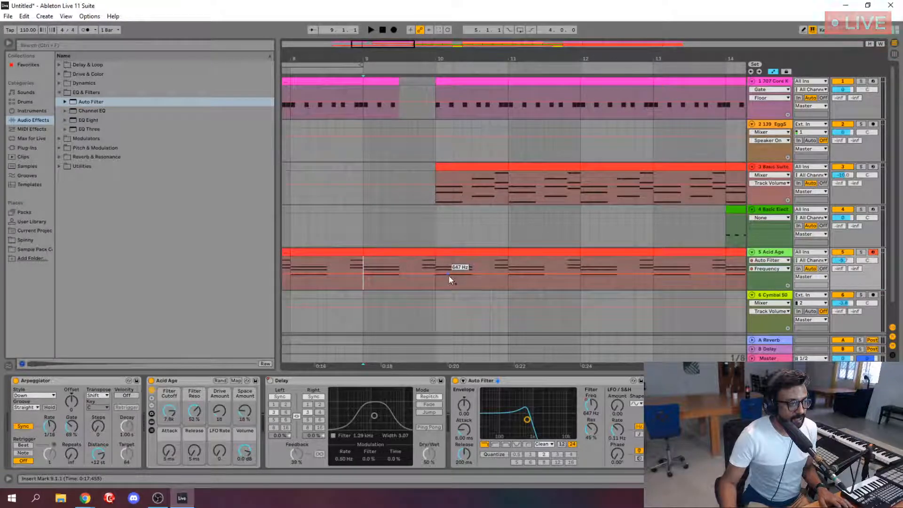
pyautogui.moveTo(428, 277); pyautogui.dragTo(428, 273)
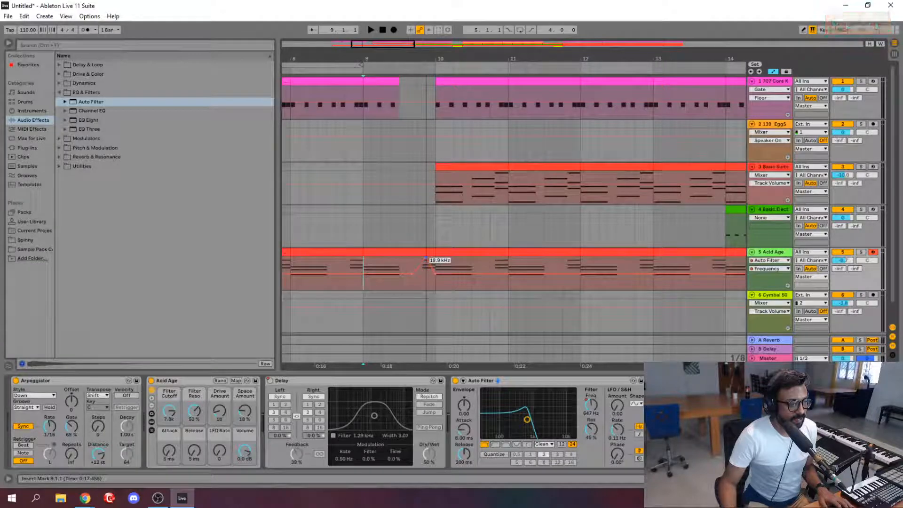
pyautogui.press('space')
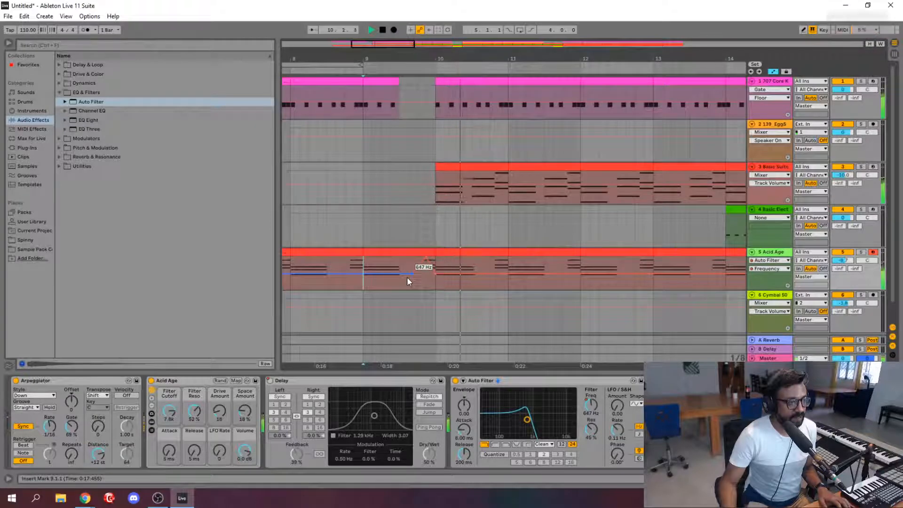
pyautogui.press('space')
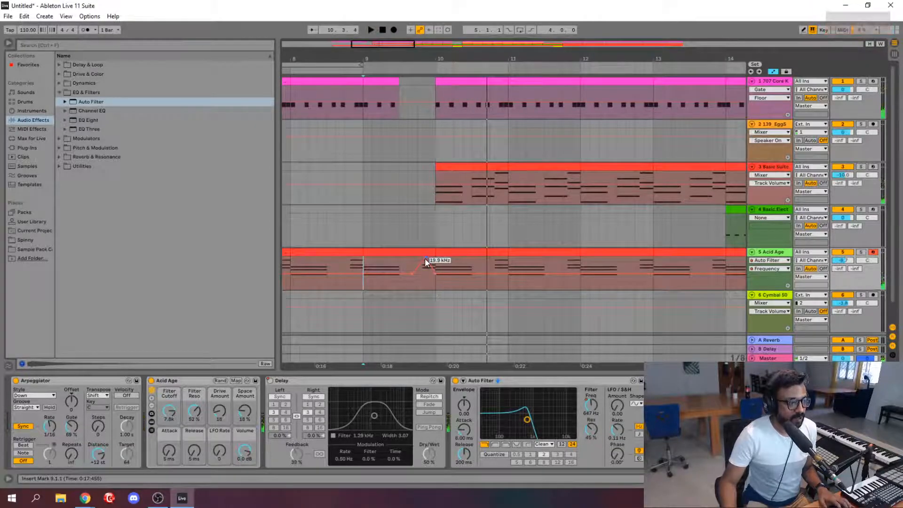
# - Lower the peak of the filter sweep before bar 10 to about 3.7 kHz and play from bar 9 to bar 16
pyautogui.moveTo(425, 259); pyautogui.dragTo(427, 270)
pyautogui.press('space')
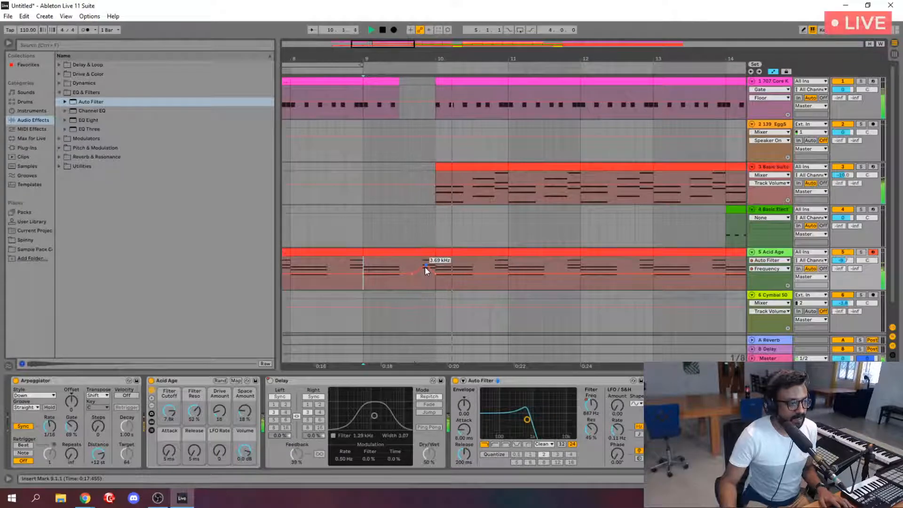
pyautogui.moveTo(426, 268); pyautogui.dragTo(424, 269)
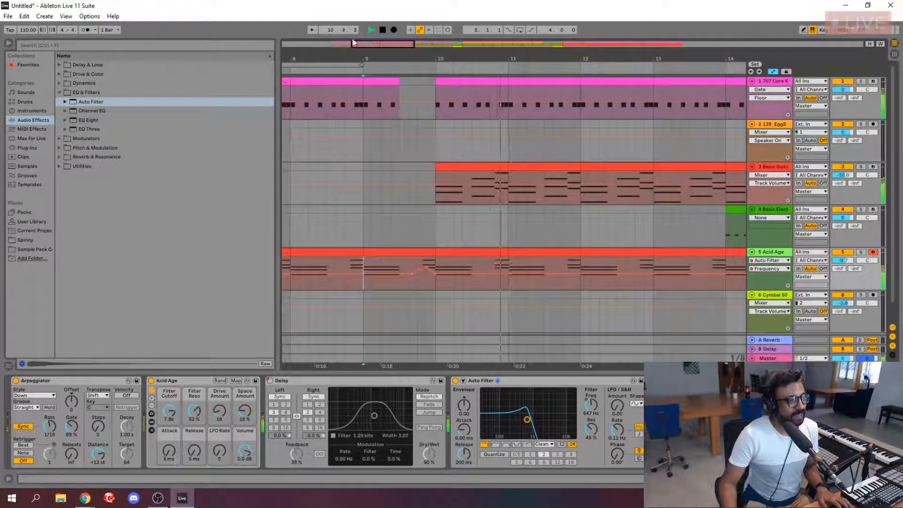
pyautogui.moveTo(367, 44); pyautogui.dragTo(382, 27)
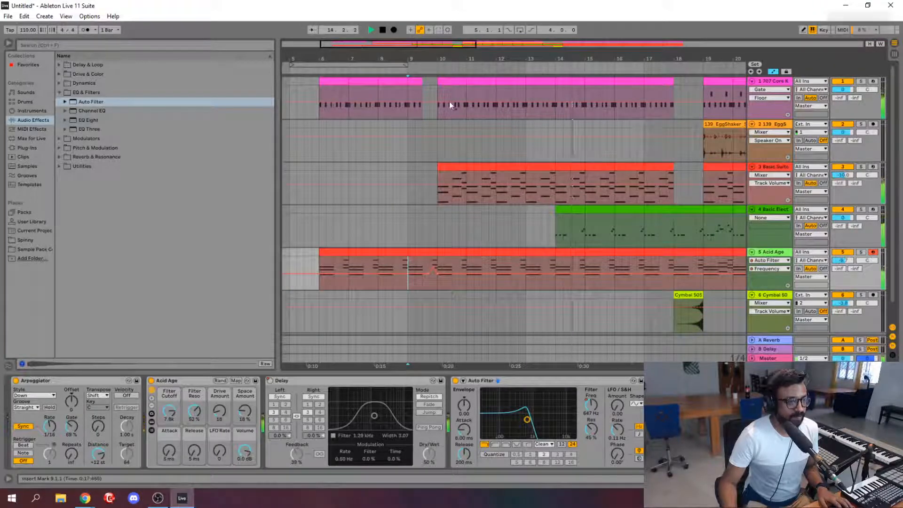
pyautogui.moveTo(382, 47); pyautogui.dragTo(431, 47)
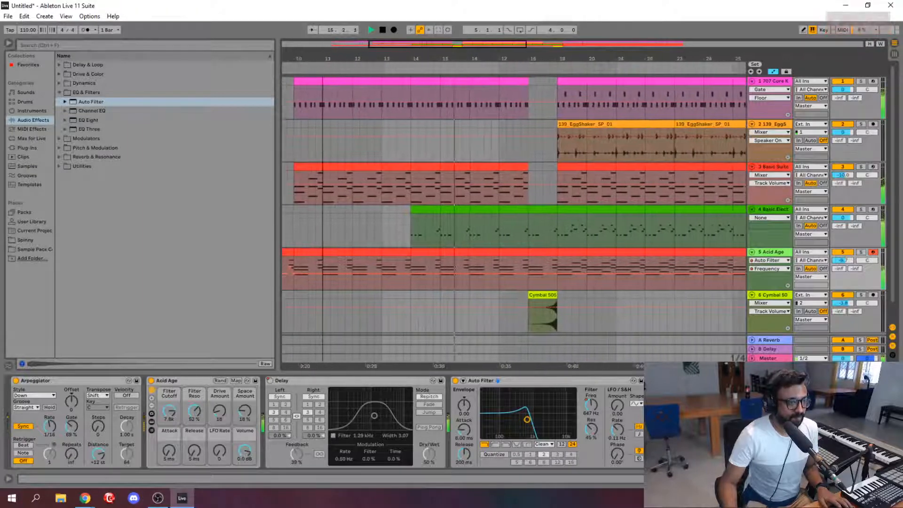
pyautogui.press('space')
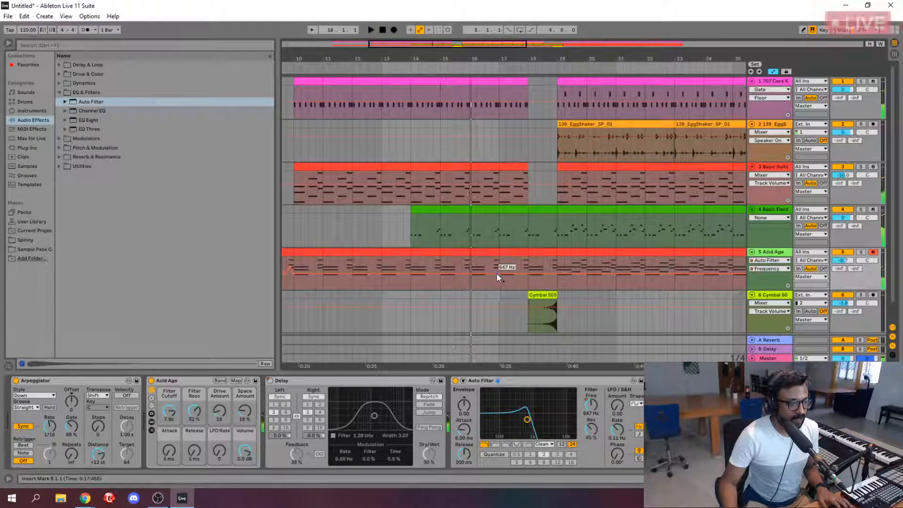
# - Draw a filter frequency ramp on track 5 from 647 Hz at bar 17 to 15.4 kHz at bar 19, and replay from bar 9
pyautogui.click(500, 273)
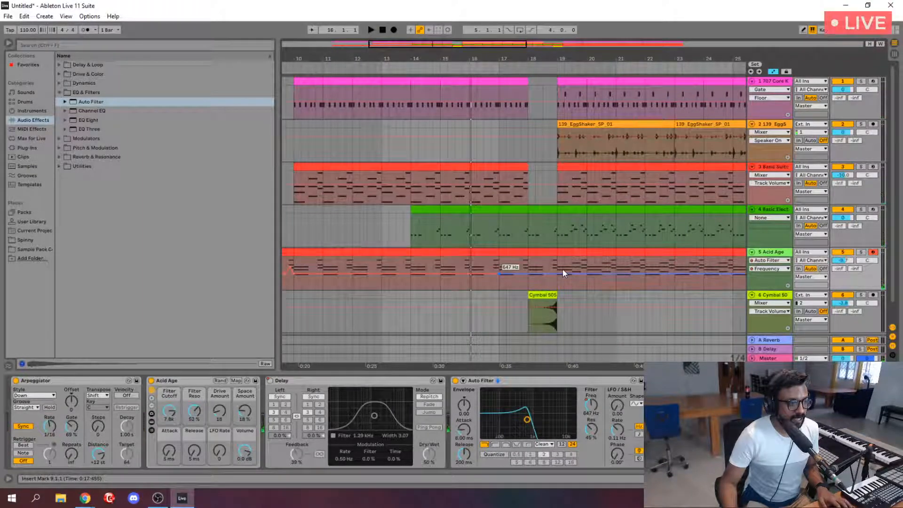
pyautogui.moveTo(558, 272); pyautogui.dragTo(557, 267)
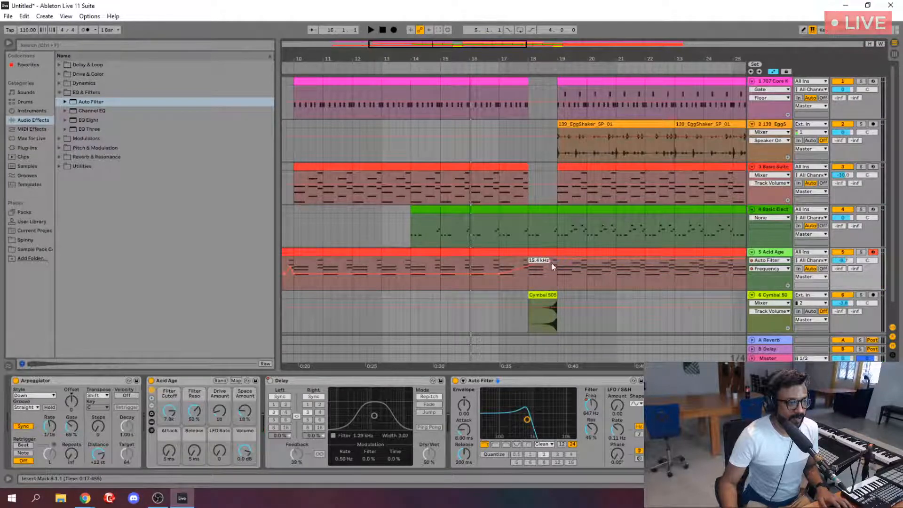
pyautogui.press('space')
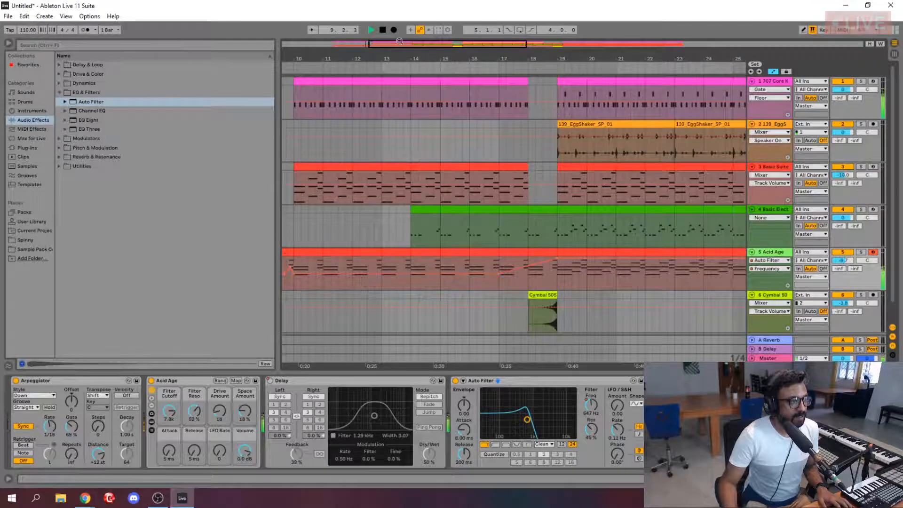
pyautogui.moveTo(387, 45); pyautogui.dragTo(387, 33)
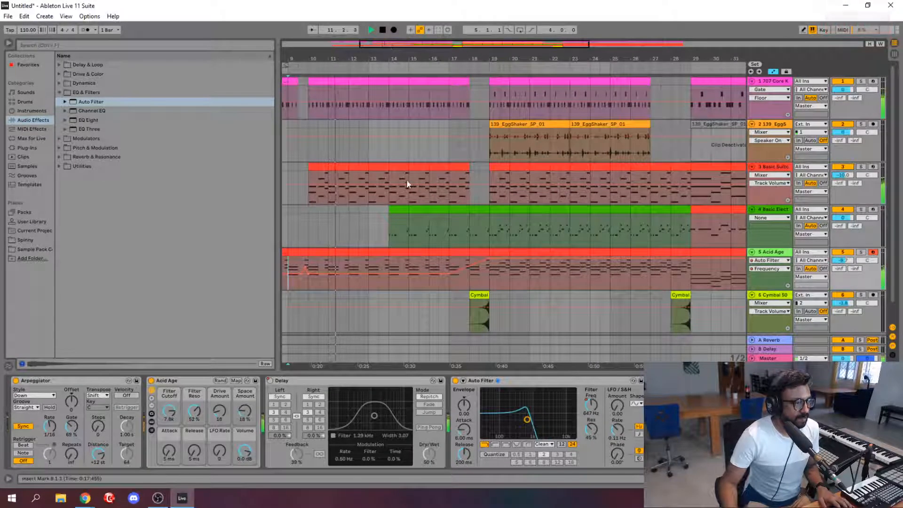
pyautogui.press('space')
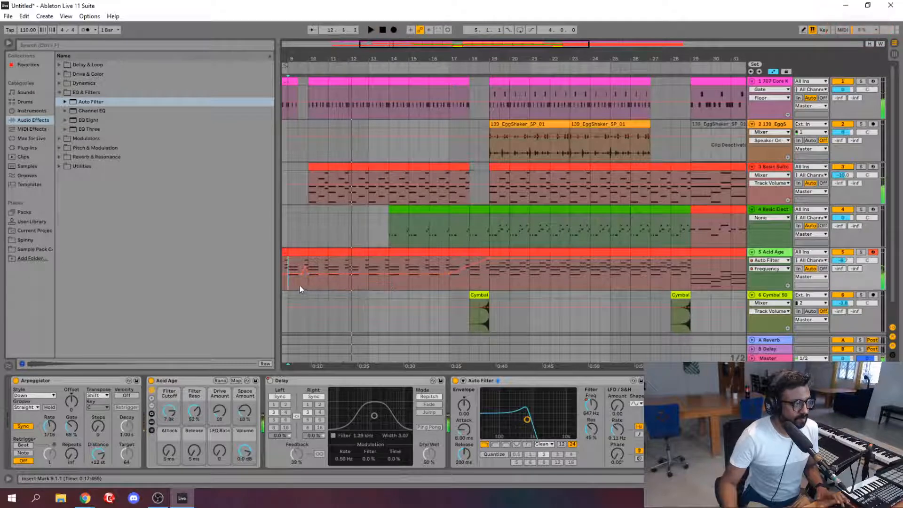
# - Copy the one-bar filter sweep starting at 9.3.1 on track 5 to 13.3.1 and play it leading into bar 14
pyautogui.click(301, 284)
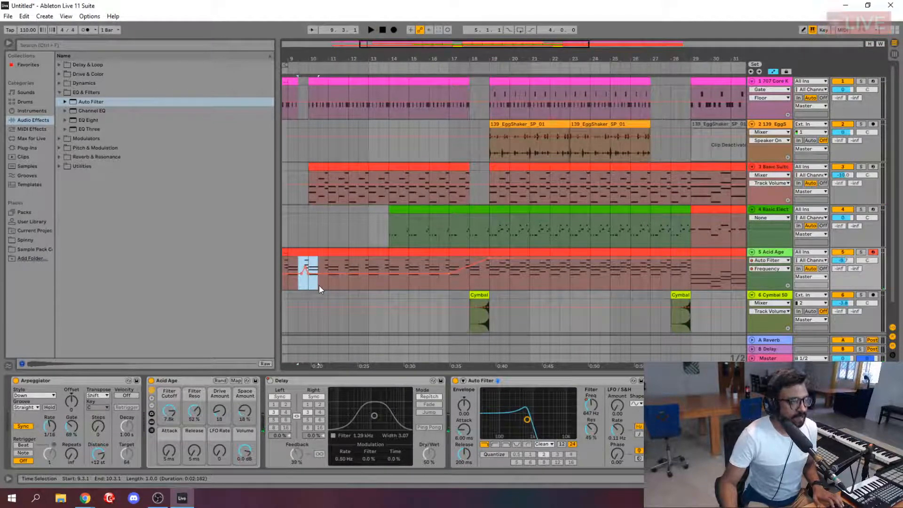
pyautogui.click(377, 284)
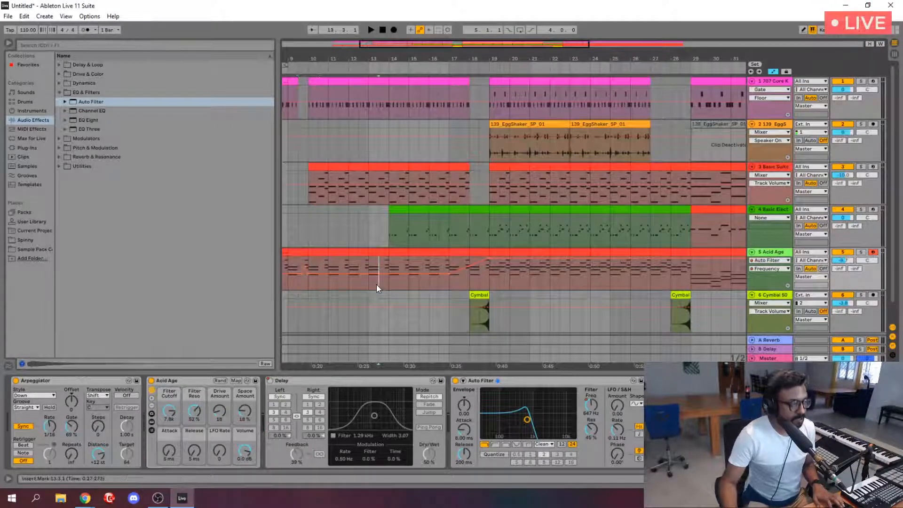
pyautogui.hotkey('shift', 'Right')
pyautogui.press('space')
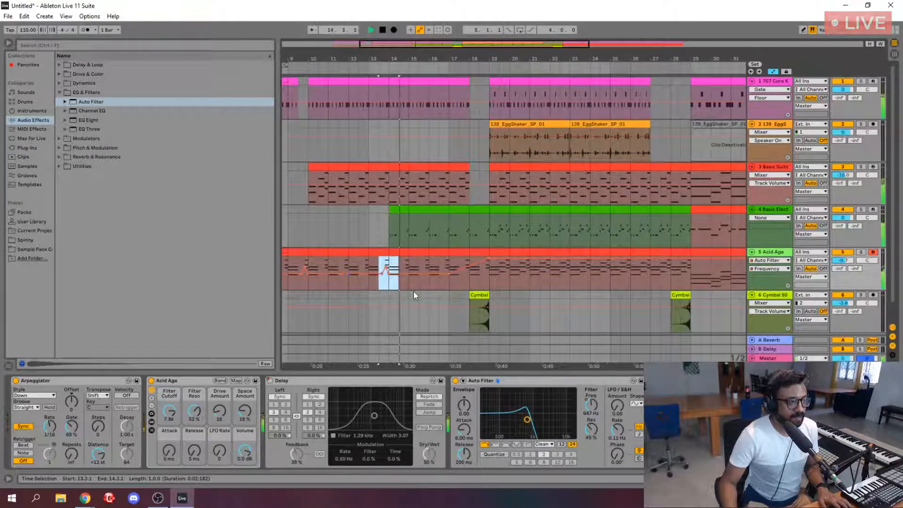
# - Lower the end point of the filter ramp at bar 19 on track 5 to about 11.5 kHz during playback
pyautogui.click(512, 278)
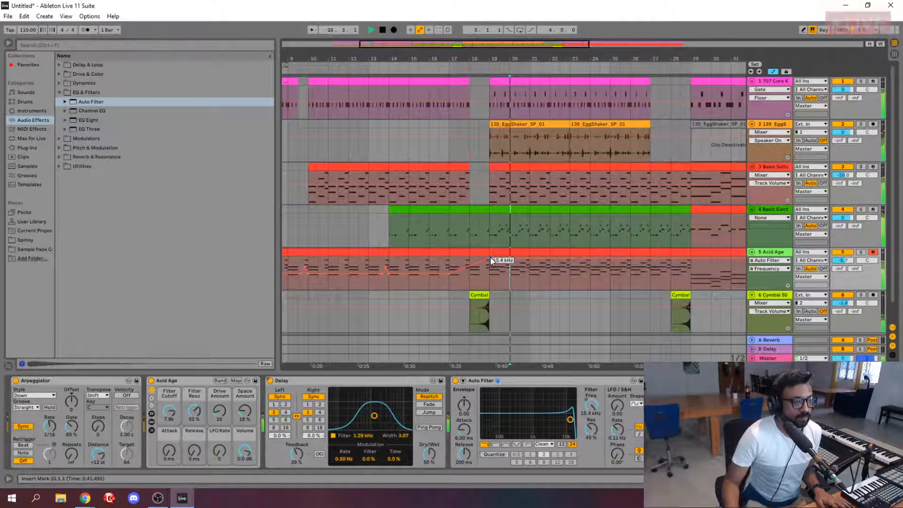
pyautogui.moveTo(490, 258); pyautogui.dragTo(490, 259)
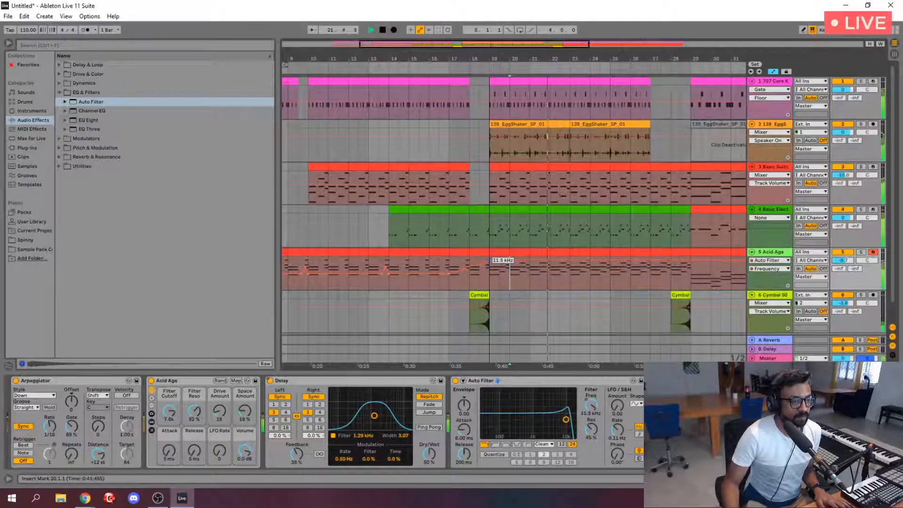
# - Set the Acid Age track's volume to -10.1 dB and listen on into the section starting at bar 29
pyautogui.moveTo(842, 261); pyautogui.dragTo(843, 262)
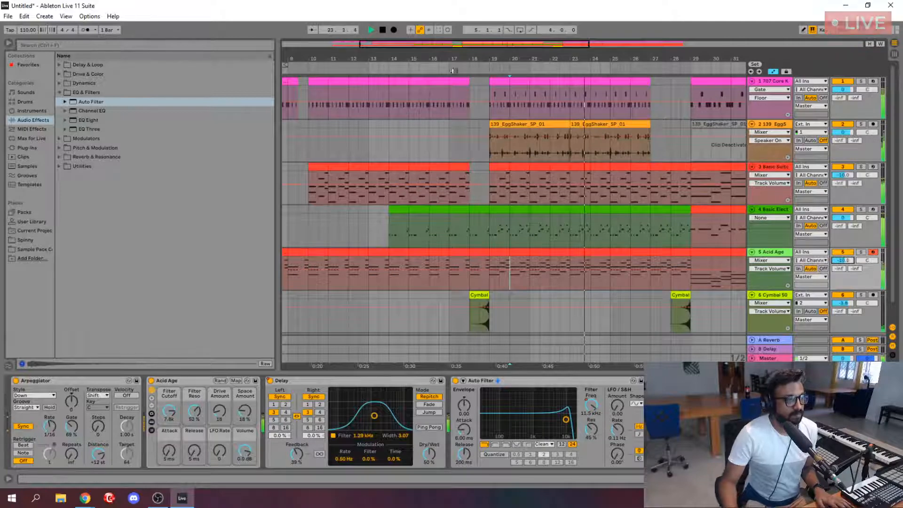
pyautogui.moveTo(452, 59); pyautogui.dragTo(452, 41)
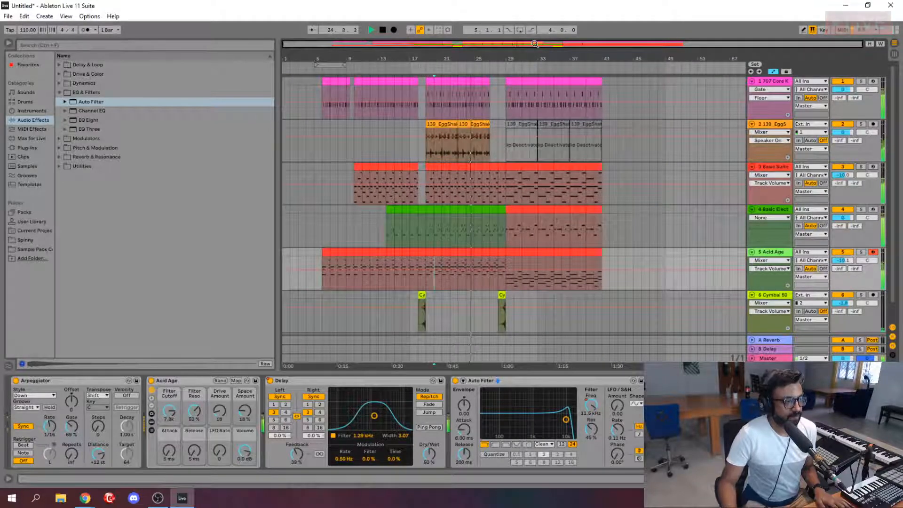
pyautogui.click(321, 273)
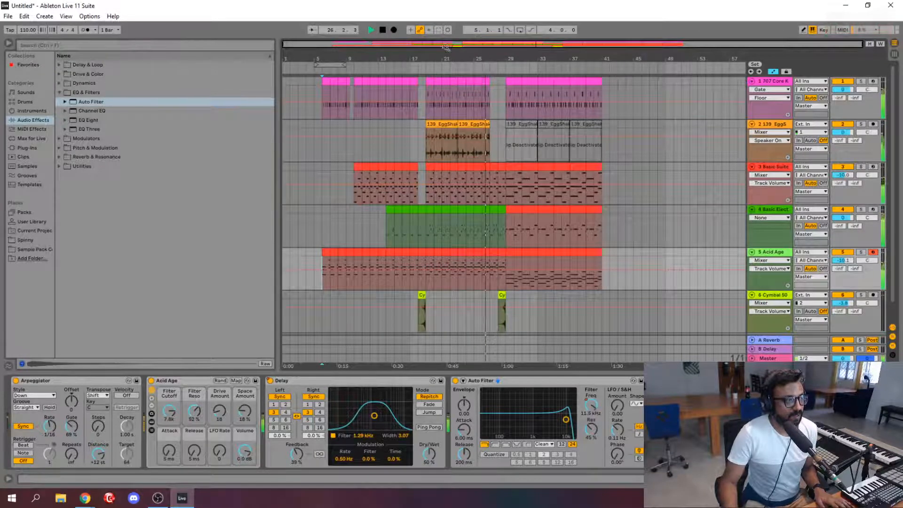
pyautogui.moveTo(415, 59); pyautogui.dragTo(520, 78)
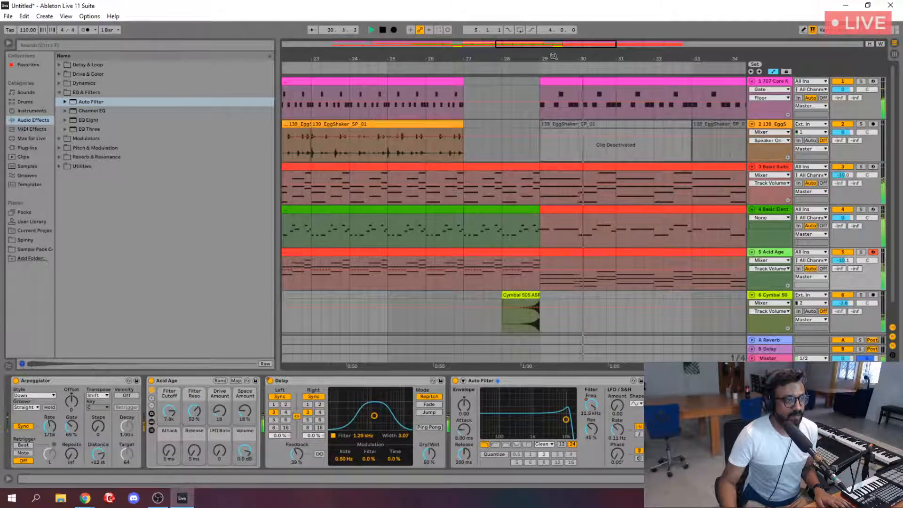
pyautogui.moveTo(511, 44); pyautogui.dragTo(575, 38)
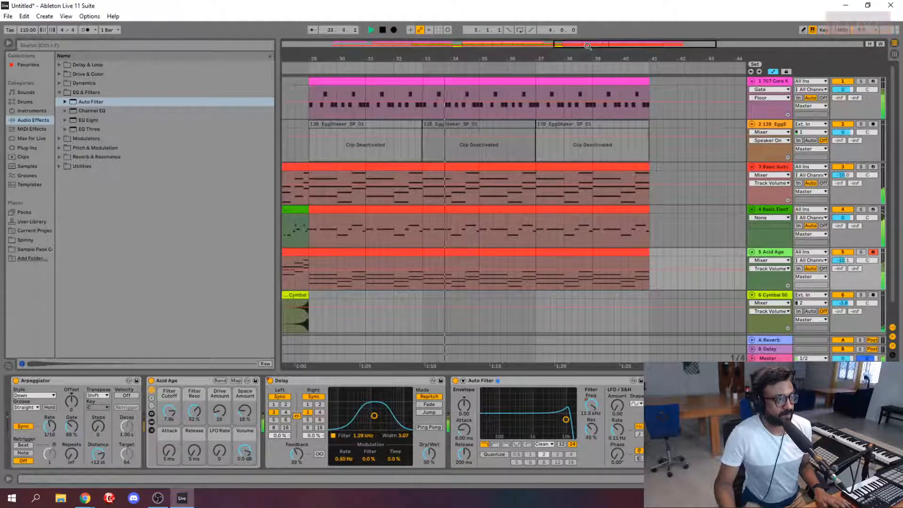
pyautogui.press('space')
# - Raise the Arpeggiator's gate on the Acid Age track to 126% while playing from bar 6
pyautogui.moveTo(598, 44); pyautogui.dragTo(397, 46)
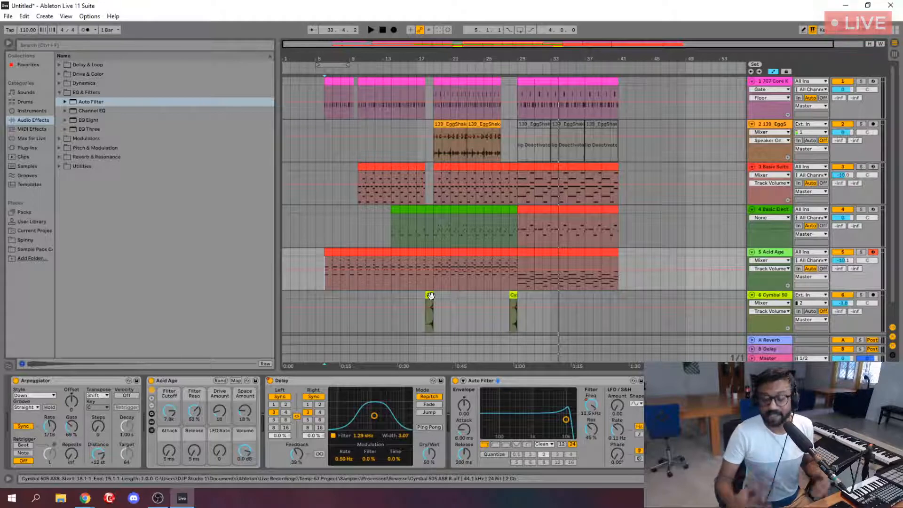
pyautogui.moveTo(562, 46); pyautogui.dragTo(563, 46)
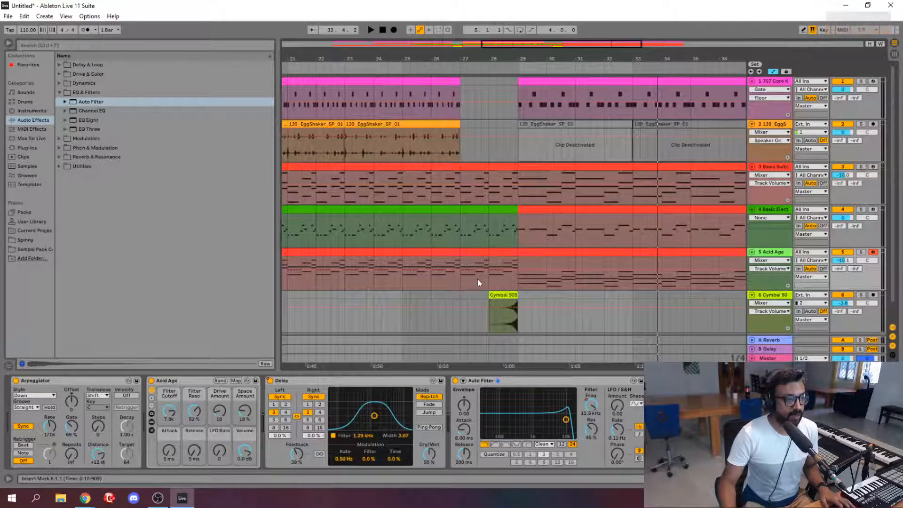
pyautogui.click(466, 281)
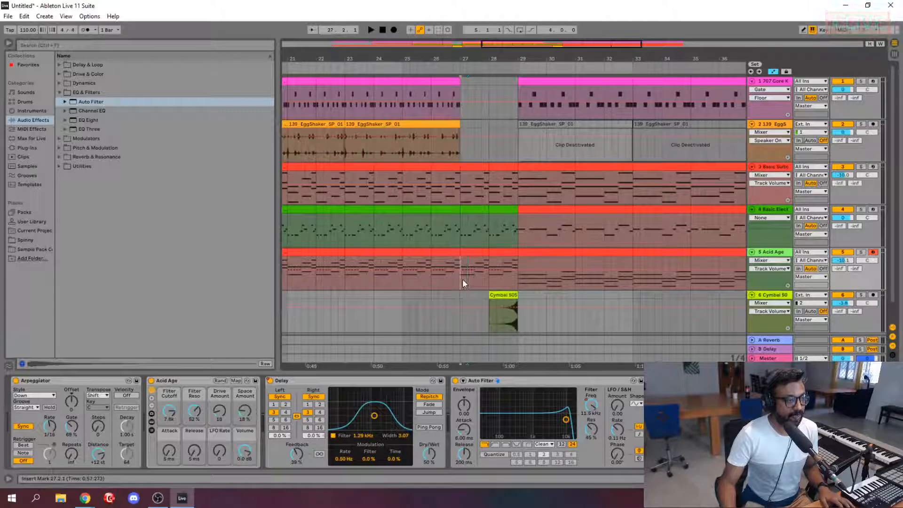
pyautogui.click(464, 282)
pyautogui.moveTo(559, 45); pyautogui.dragTo(405, 41)
pyautogui.click(391, 250)
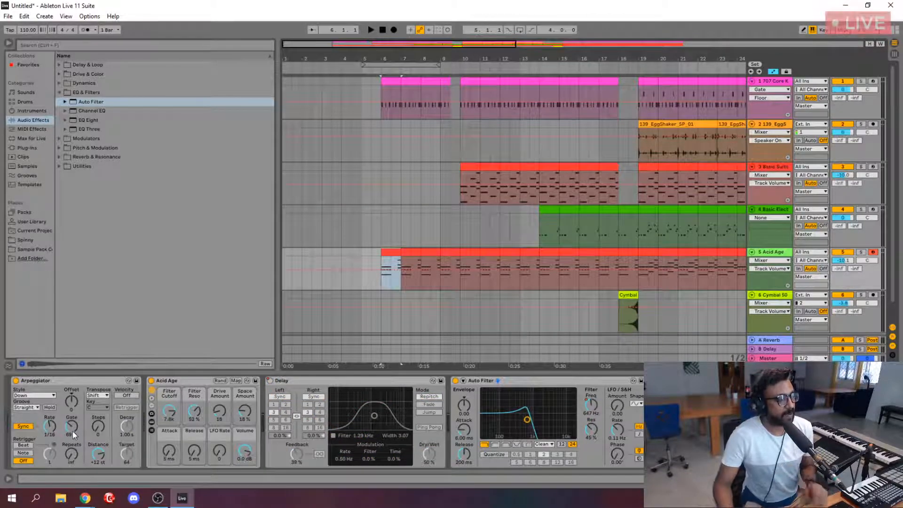
pyautogui.press('space')
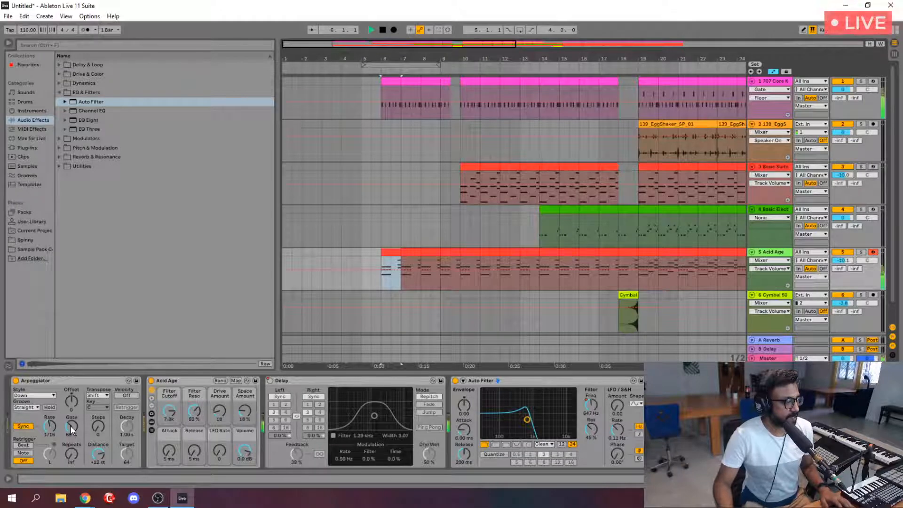
pyautogui.moveTo(69, 425); pyautogui.dragTo(69, 398)
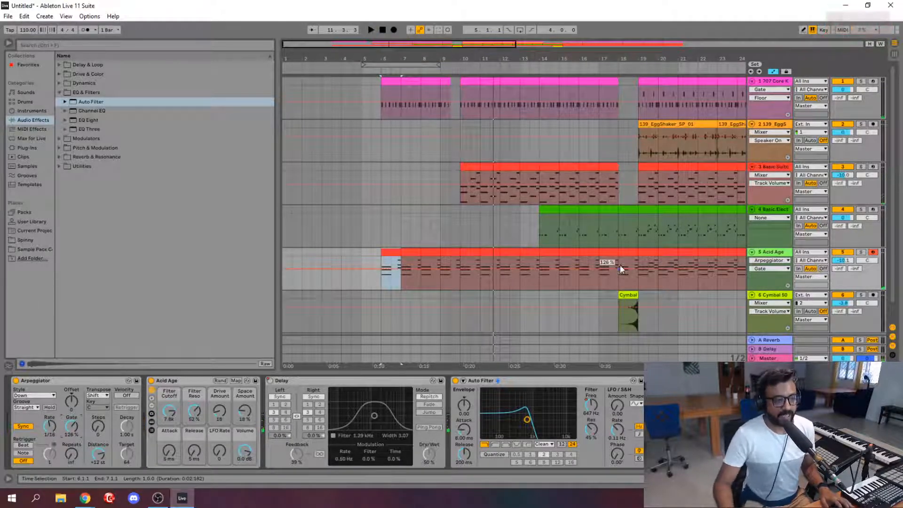
pyautogui.press('space')
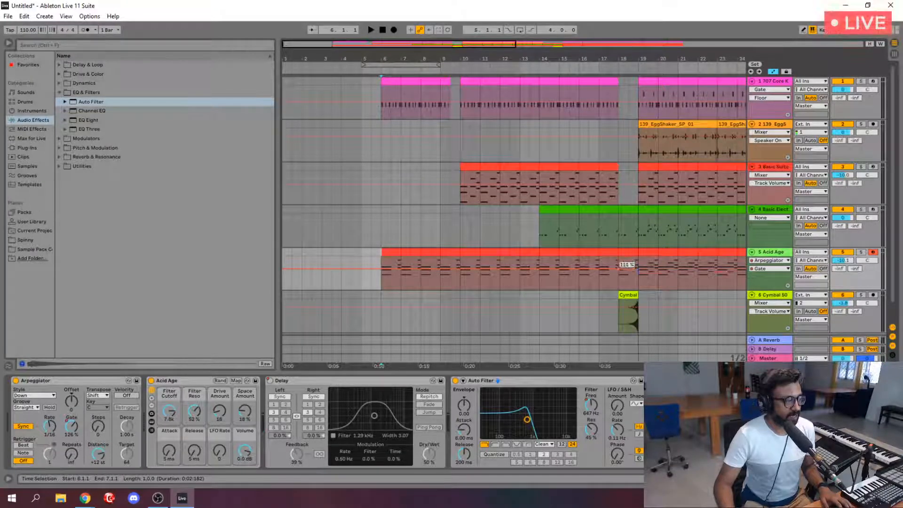
# - Automate the Arpeggiator gate on track 5 to fall from 126% near bar 17 to 78% at bar 19, and play it from bars 14 and 16
pyautogui.moveTo(638, 271); pyautogui.dragTo(638, 273)
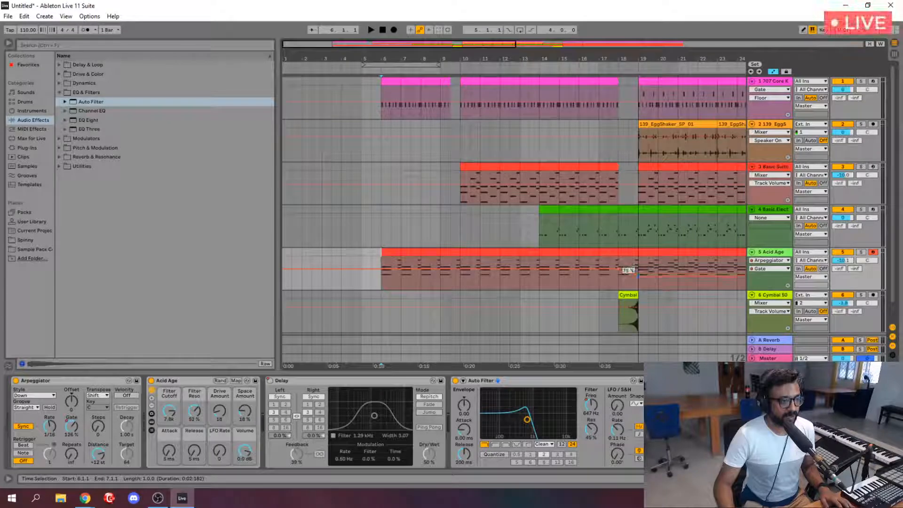
pyautogui.click(538, 281)
pyautogui.press('space')
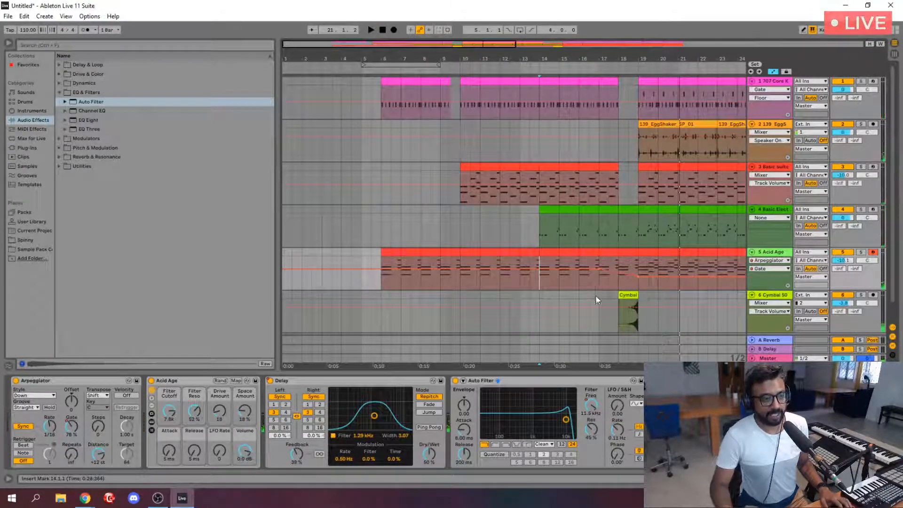
pyautogui.click(580, 286)
pyautogui.press('space')
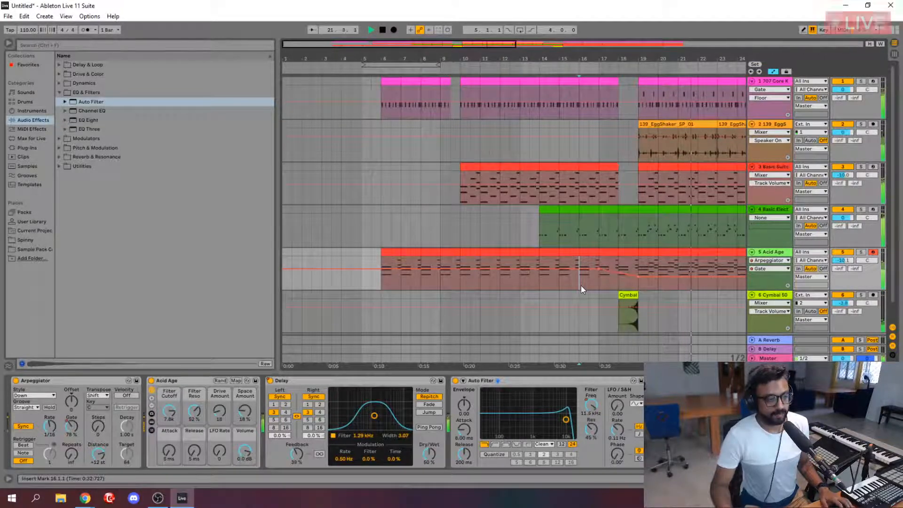
pyautogui.press('space')
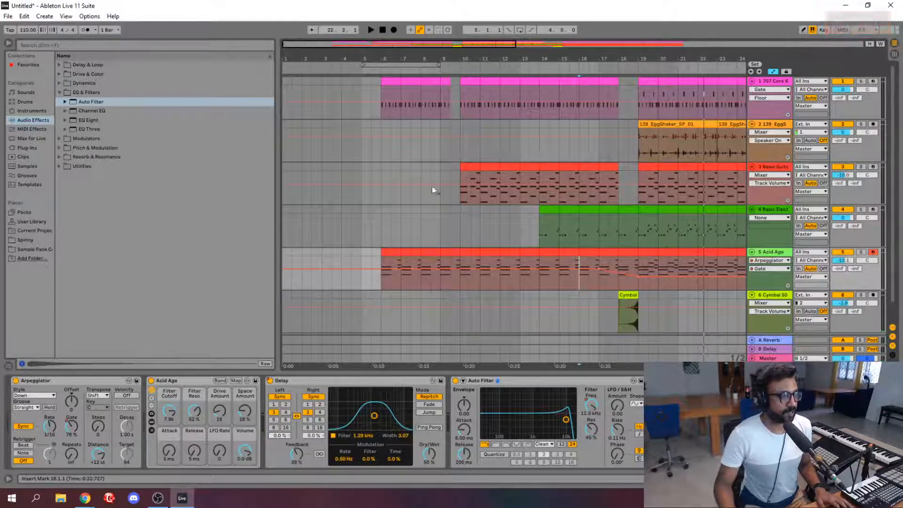
# - Play the whole arrangement from bar 6 through the final section to review it
pyautogui.click(379, 92)
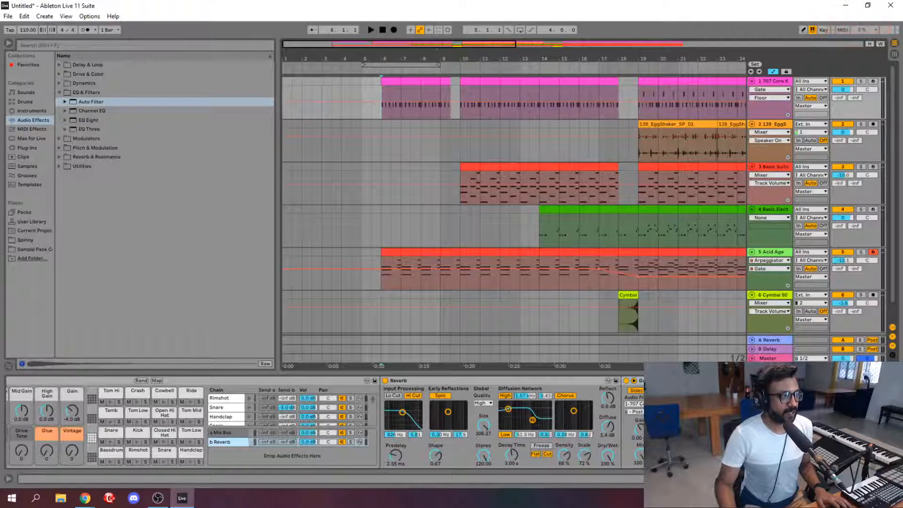
pyautogui.press('-')
pyautogui.press('-')
pyautogui.press('space')
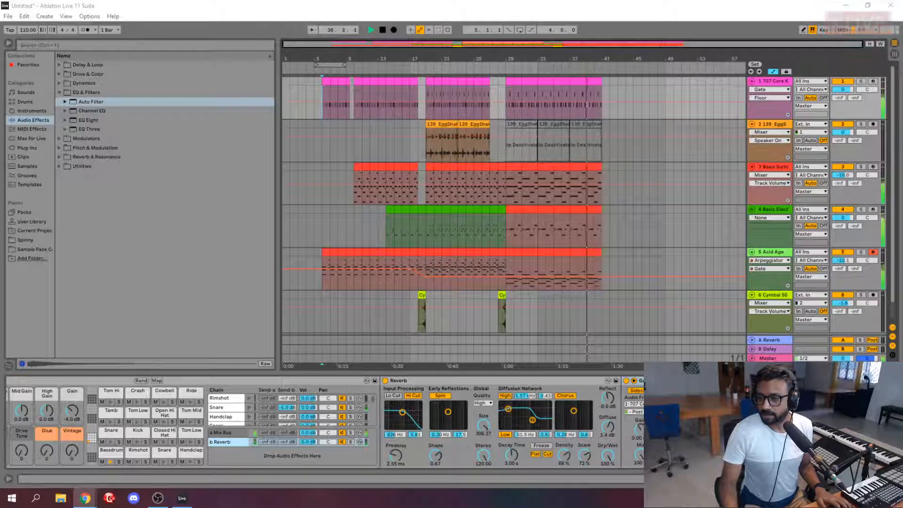
pyautogui.click(607, 187)
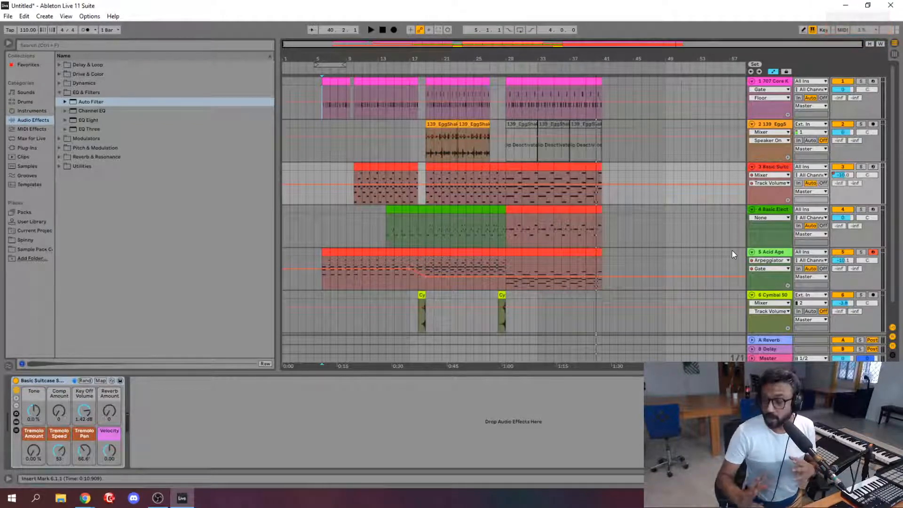
pyautogui.scroll(-2, 677, 225)
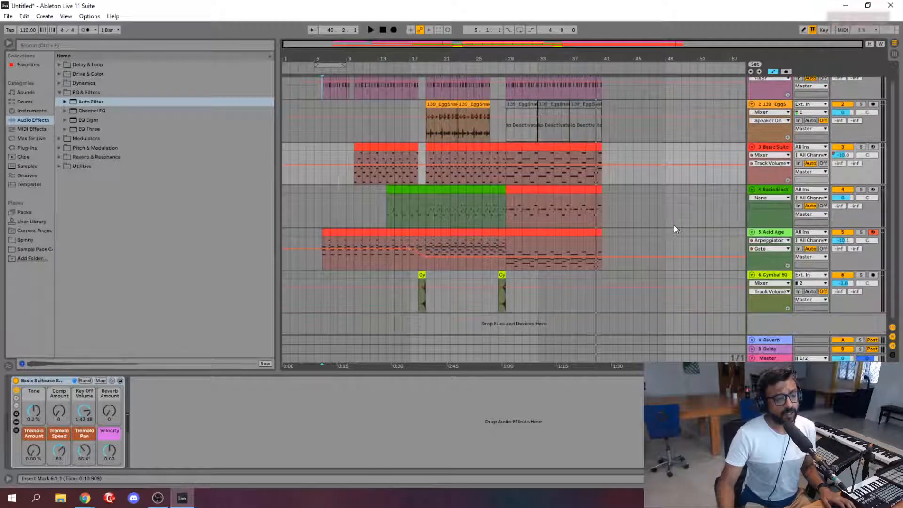